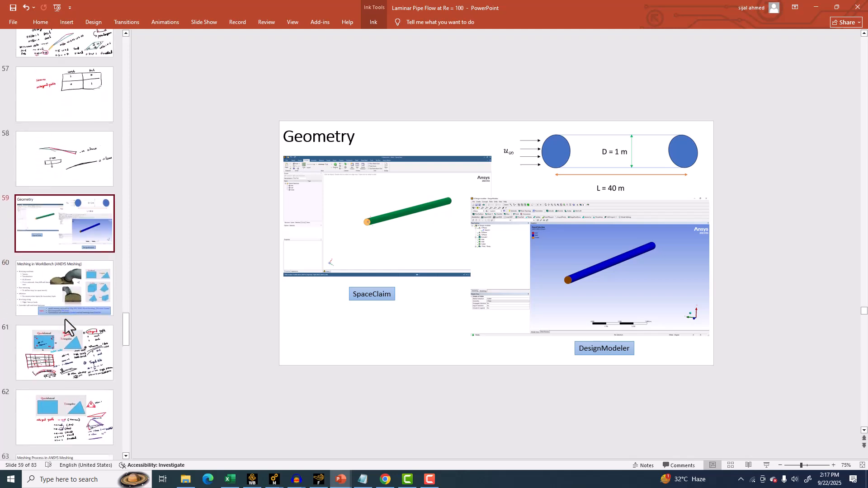
# Browse the geometry and meshing slides of the laminar pipe flow presentation.
pyautogui.click(65, 288)
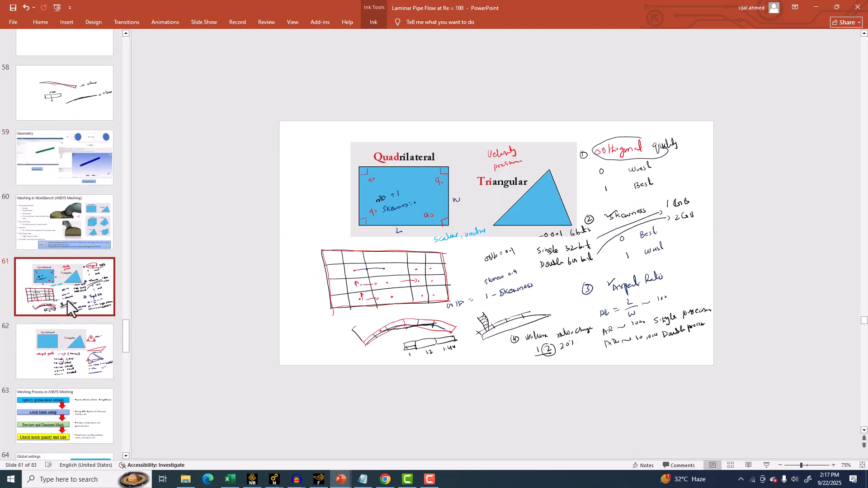
pyautogui.click(69, 345)
pyautogui.click(67, 229)
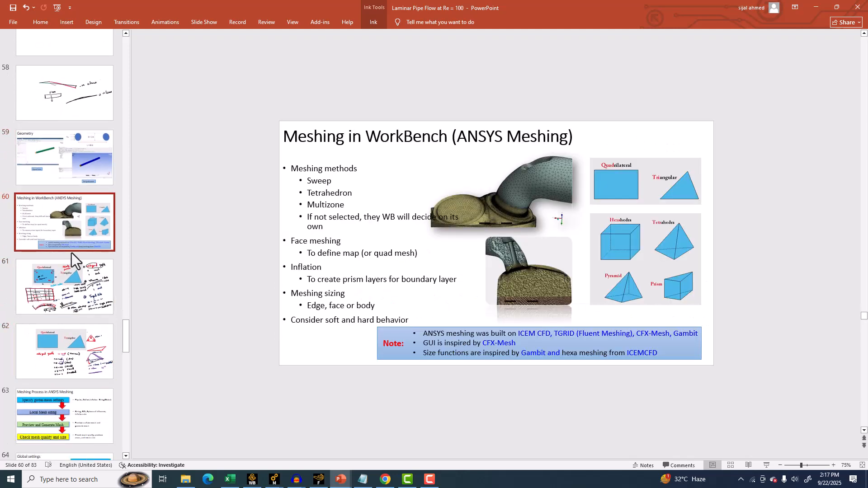
# Launch Workbench 2024 R2 from the Windows search.
pyautogui.hotkey('alt', 'Tab')
pyautogui.click(67, 480)
pyautogui.write('w')
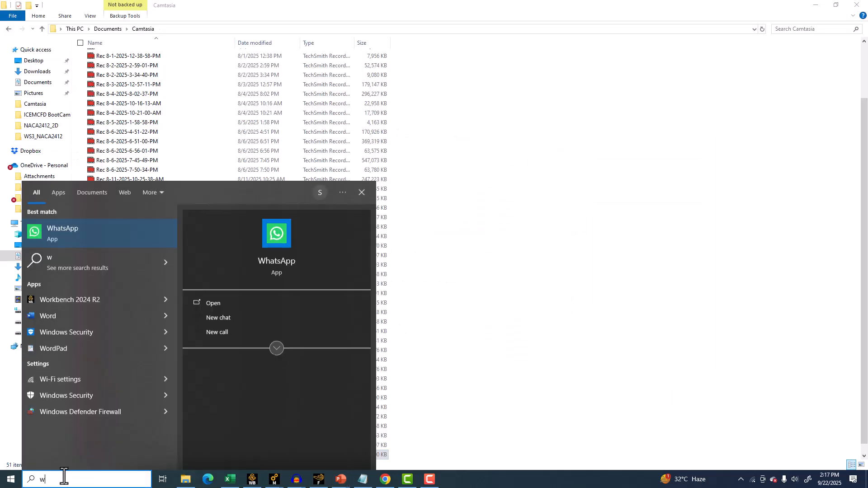
pyautogui.click(66, 301)
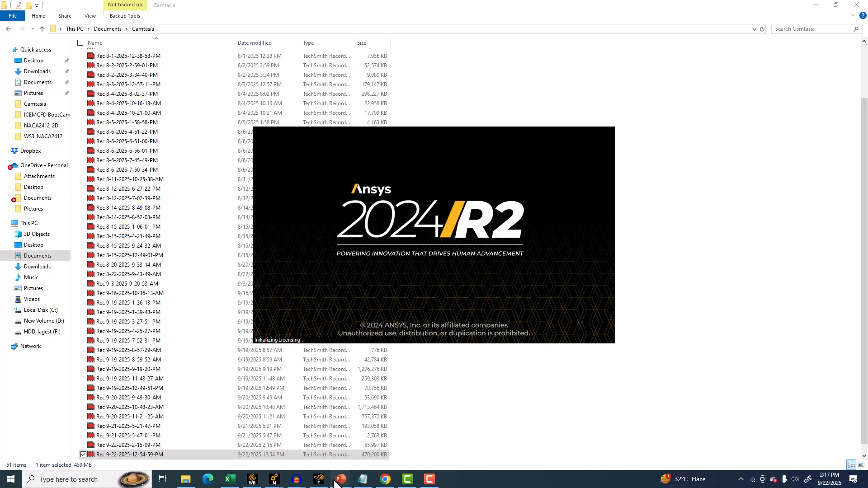
pyautogui.moveTo(341, 481)
pyautogui.click(443, 439)
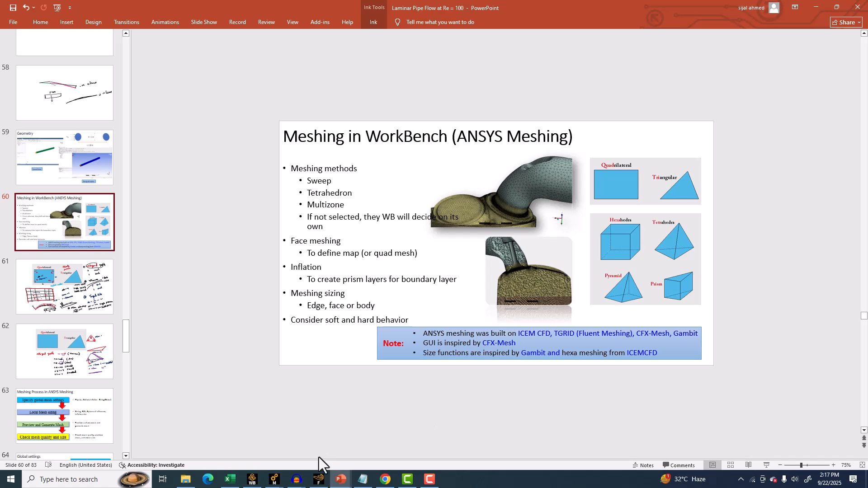
pyautogui.click(430, 480)
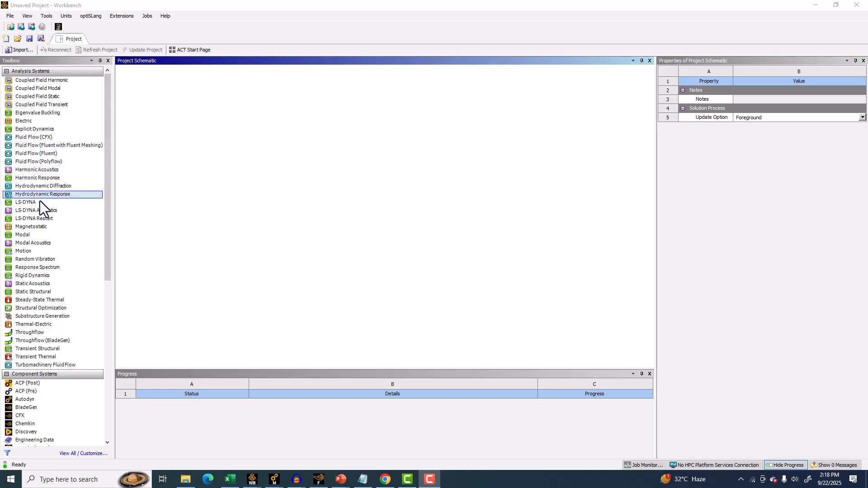
# Add Fluid Flow (CFX) and Fluid Flow (Fluent) analysis systems to the project schematic.
pyautogui.moveTo(29, 137); pyautogui.dragTo(156, 102)
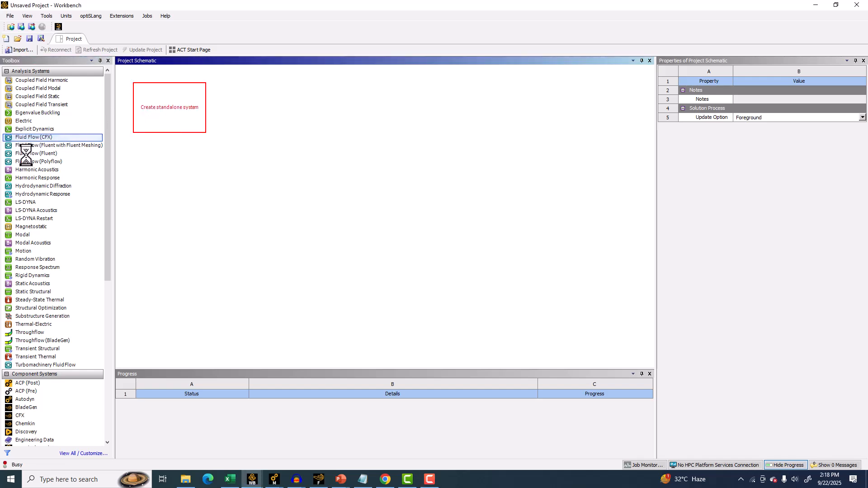
pyautogui.moveTo(24, 153); pyautogui.dragTo(259, 111)
# Build a linked chain of Geometry, Mesh, Fluent and Results component systems in the schematic.
pyautogui.scroll(-3, 39, 328)
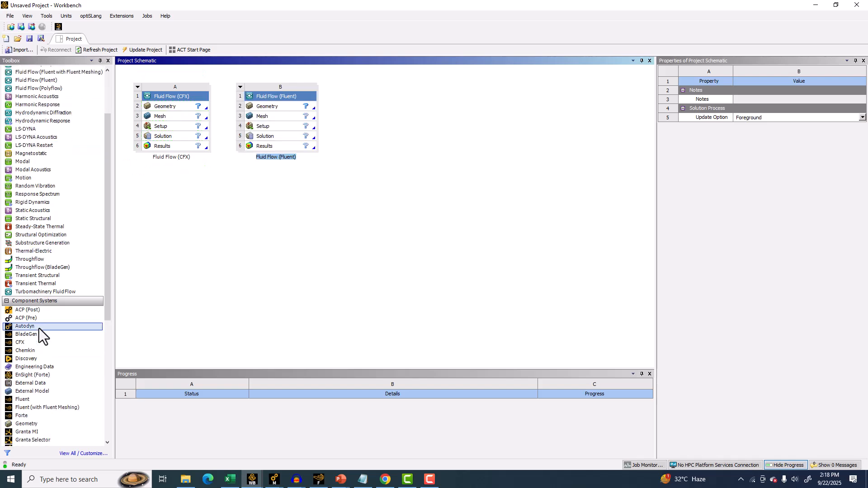
pyautogui.scroll(-2, 35, 328)
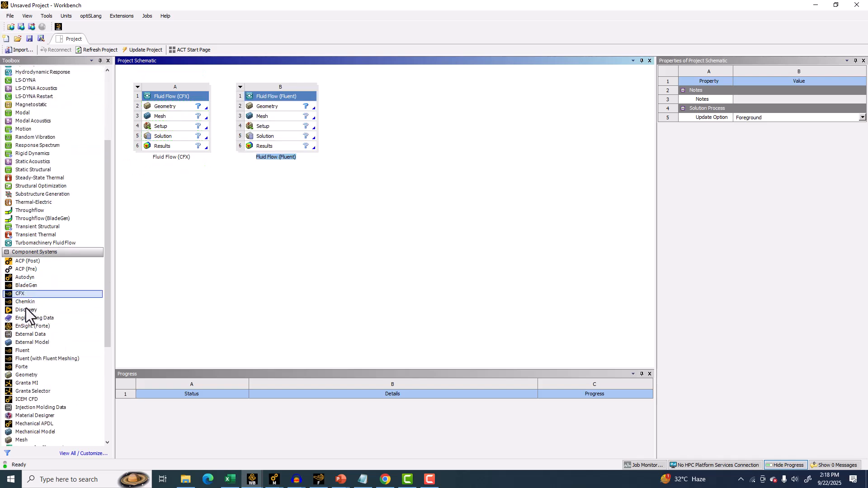
pyautogui.moveTo(34, 375); pyautogui.dragTo(168, 168)
pyautogui.scroll(-1, 14, 397)
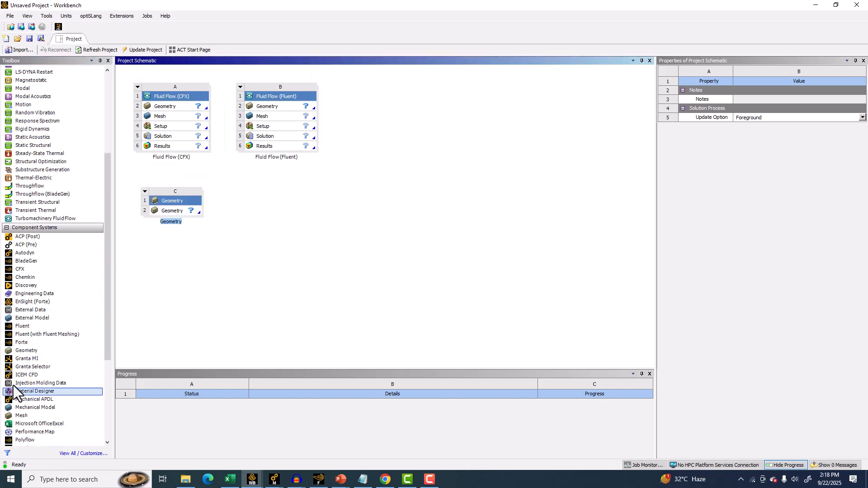
pyautogui.scroll(-1, 13, 391)
pyautogui.moveTo(31, 393); pyautogui.dragTo(173, 207)
pyautogui.scroll(-2, 60, 354)
pyautogui.scroll(-2, 56, 355)
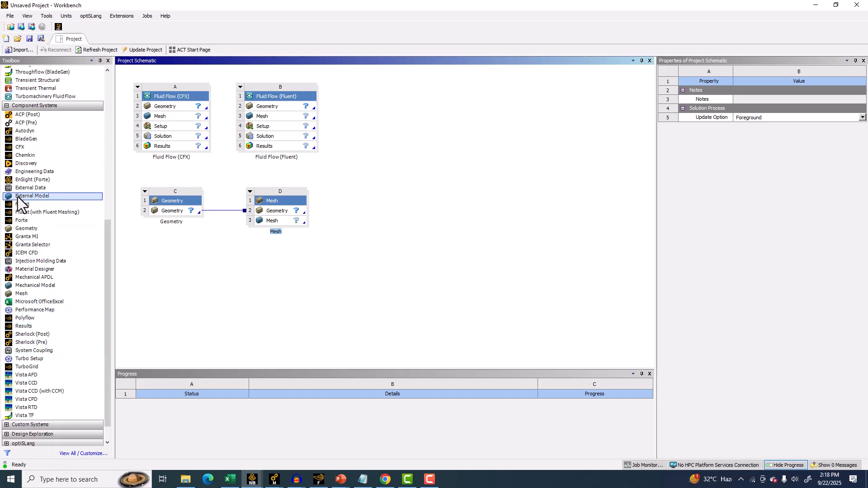
pyautogui.moveTo(20, 205); pyautogui.dragTo(283, 218)
pyautogui.moveTo(22, 327); pyautogui.dragTo(367, 220)
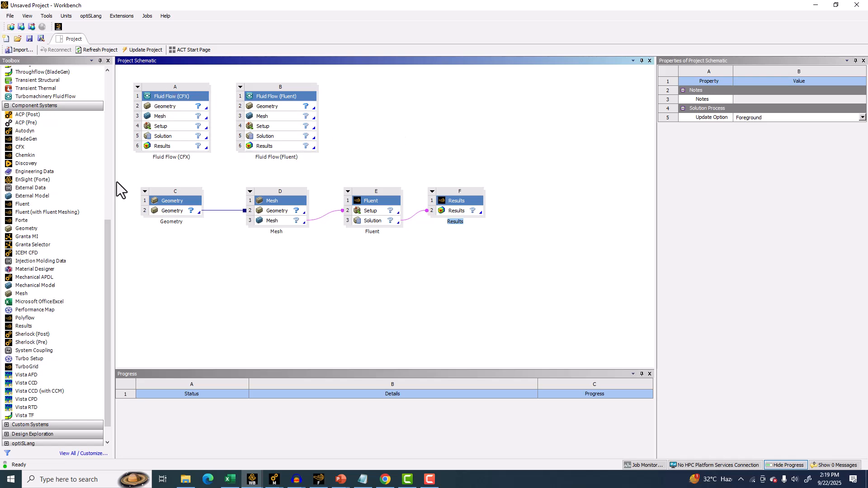
# Delete the linked Mesh, Fluent and Results component systems.
pyautogui.moveTo(525, 175); pyautogui.dragTo(138, 270)
pyautogui.press('Delete')
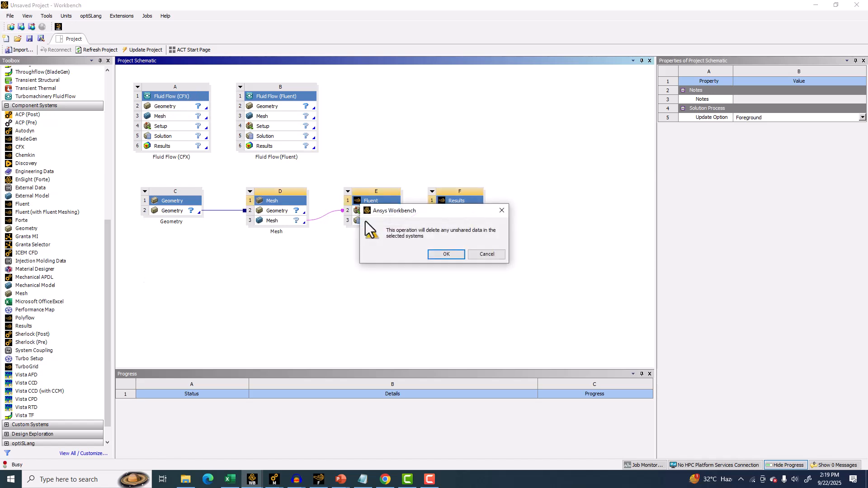
pyautogui.click(444, 256)
# Delete the Fluid Flow (CFX) system and the standalone Geometry component, keeping only Fluid Flow (Fluent).
pyautogui.click(157, 94)
pyautogui.press('Delete')
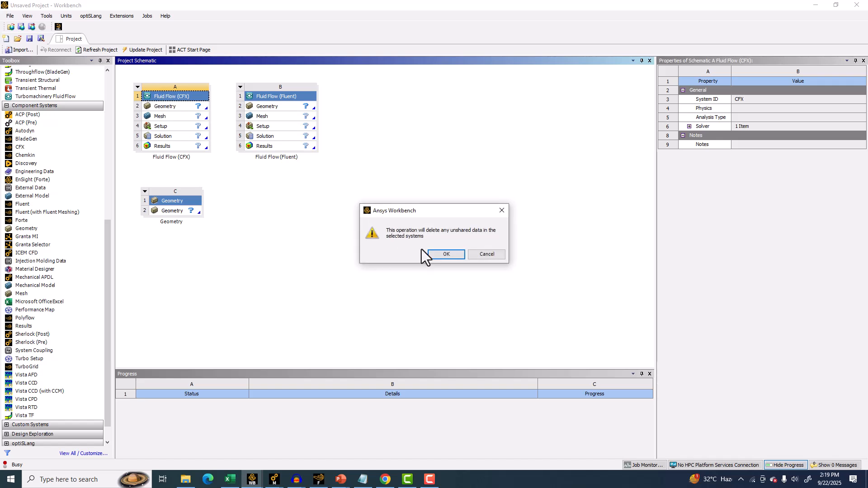
pyautogui.click(446, 254)
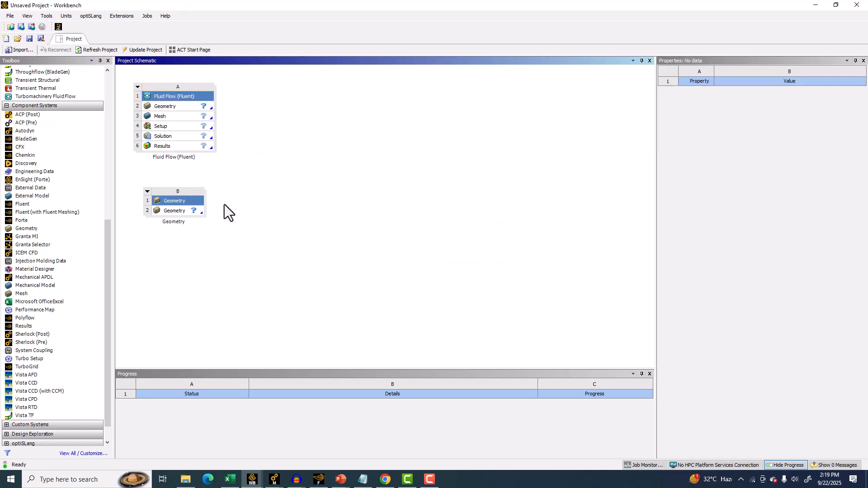
pyautogui.click(183, 203)
pyautogui.press('Delete')
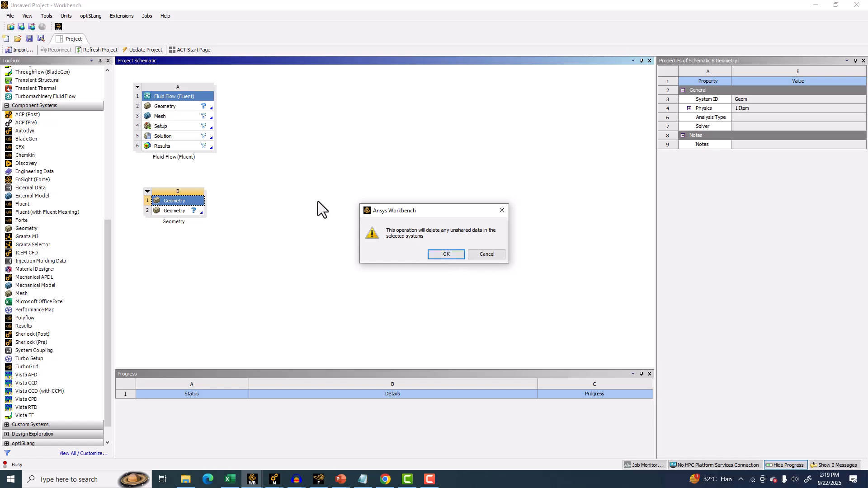
pyautogui.click(439, 255)
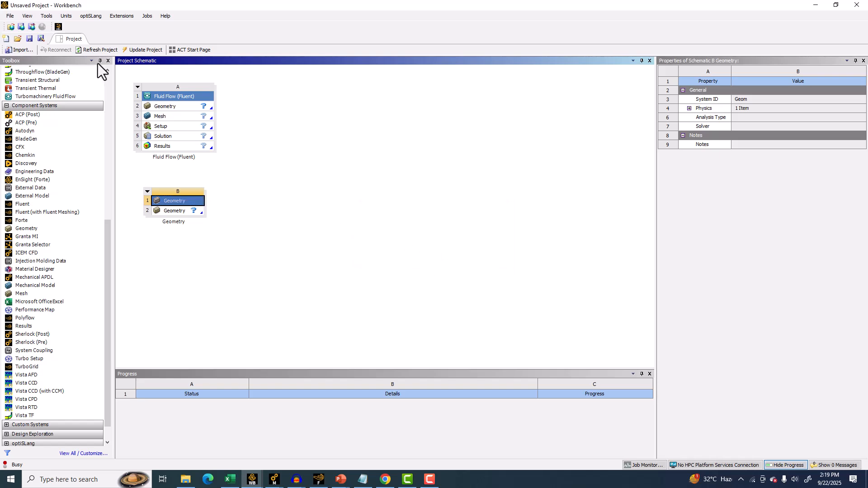
# Open Save As for the project and browse to the HDD_lagest (F:) drive.
pyautogui.click(5, 18)
pyautogui.click(20, 56)
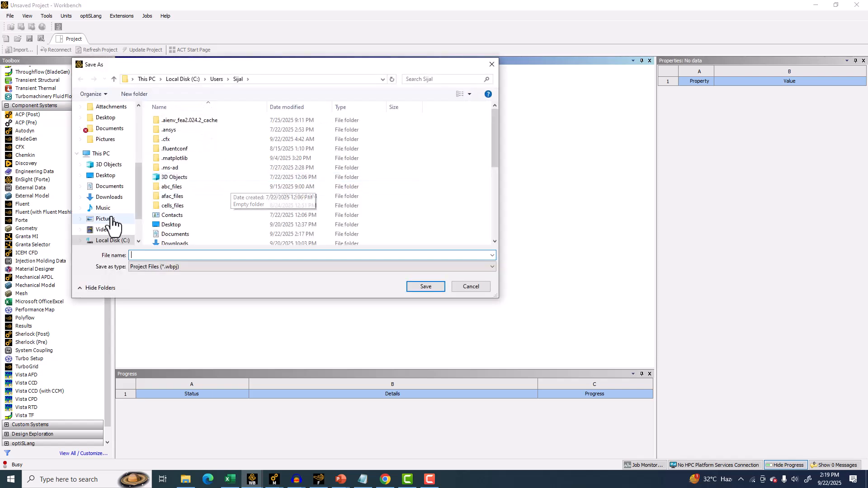
pyautogui.scroll(-1, 110, 219)
pyautogui.click(112, 219)
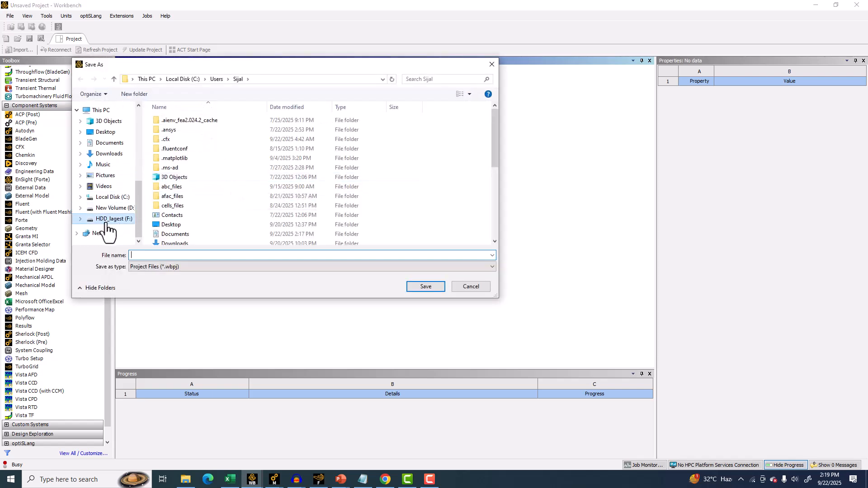
# Create a new folder named Mastering ANSYS CFD on the drive.
pyautogui.rightClick(220, 178)
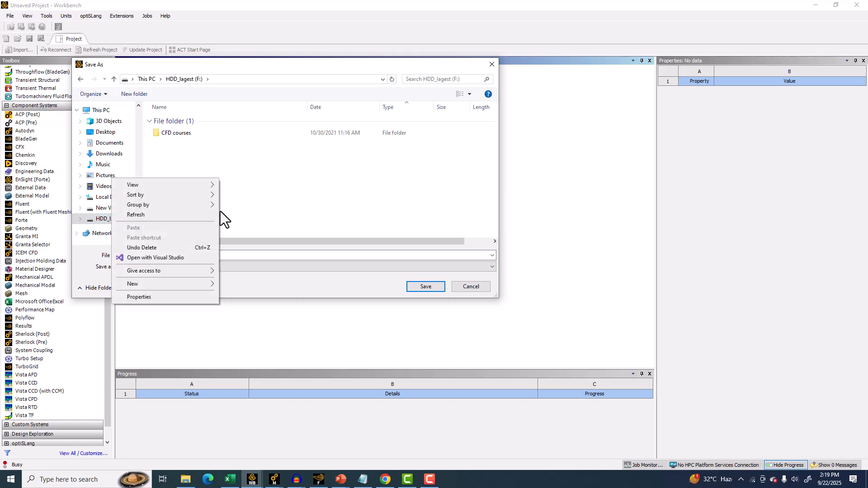
pyautogui.moveTo(150, 284)
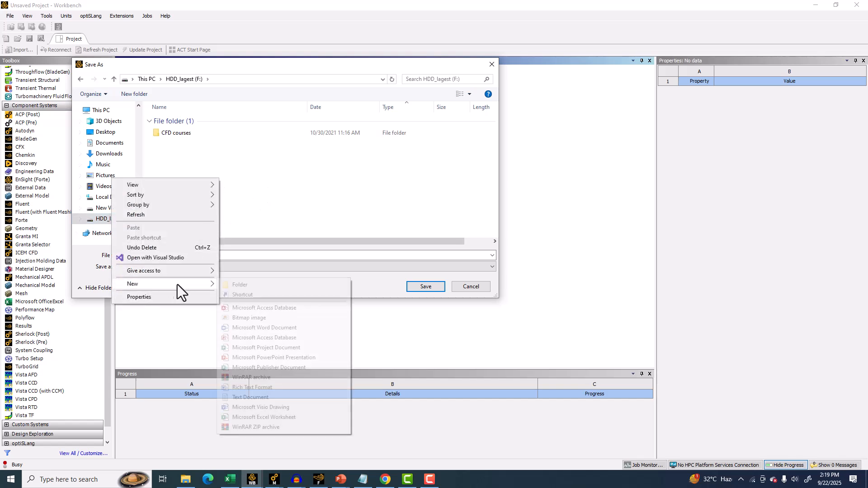
pyautogui.click(231, 286)
pyautogui.write('A')
pyautogui.write('Mastering ')
pyautogui.write('A')
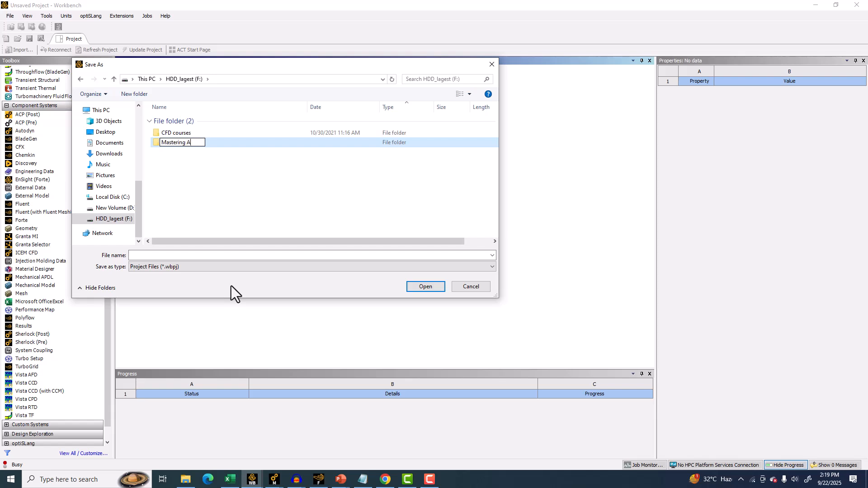
pyautogui.write('NSYS CFD')
pyautogui.press('Return')
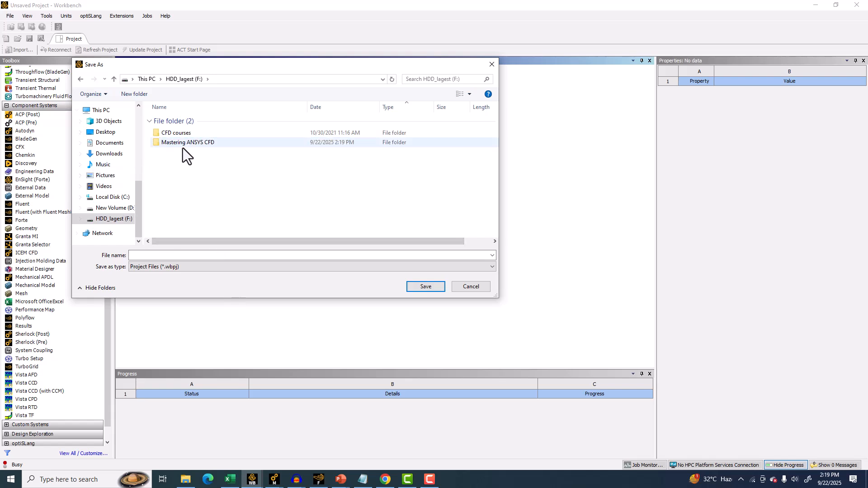
# Save the project as Laminar pipe flow inside the Mastering ANSYS CFD folder.
pyautogui.doubleClick(183, 146)
pyautogui.click(177, 255)
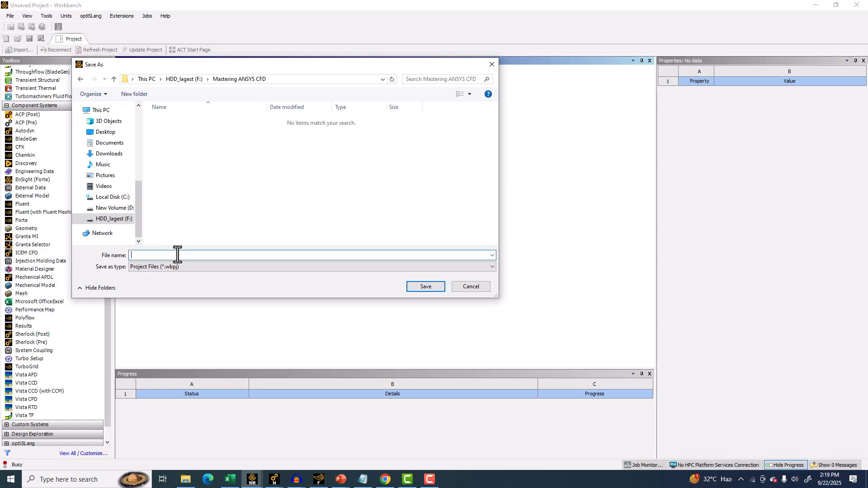
pyautogui.write('Laminar pipe flow')
pyautogui.press('Return')
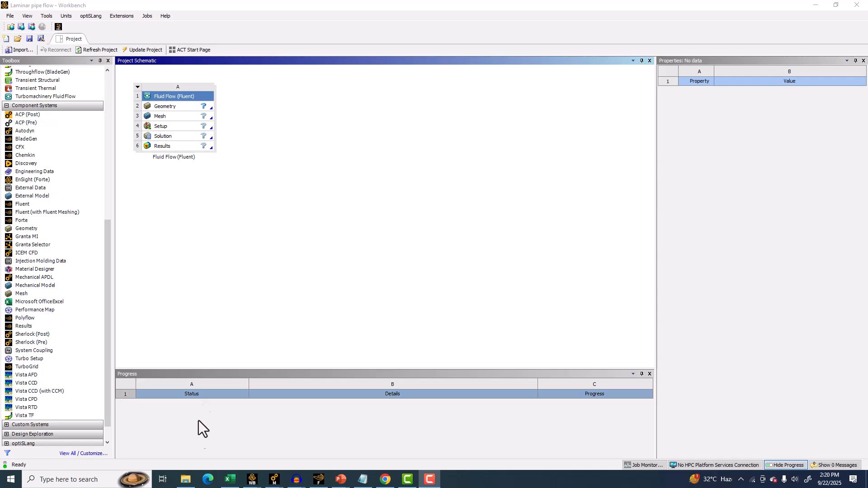
# Inspect the saved project's folders in File Explorer down to dp0 and FFF, then return to Workbench.
pyautogui.click(186, 480)
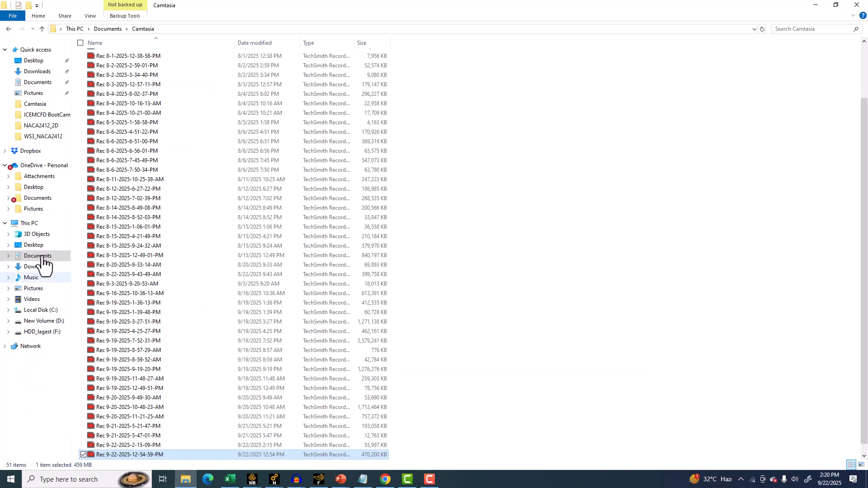
pyautogui.click(34, 332)
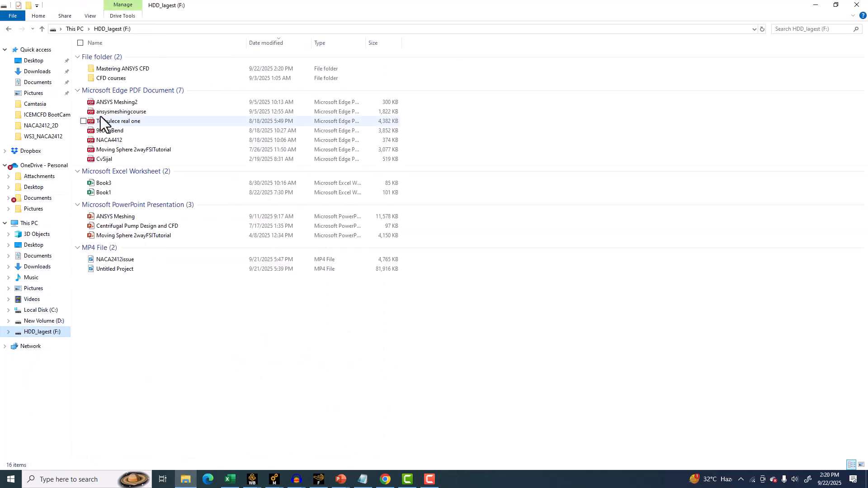
pyautogui.doubleClick(123, 70)
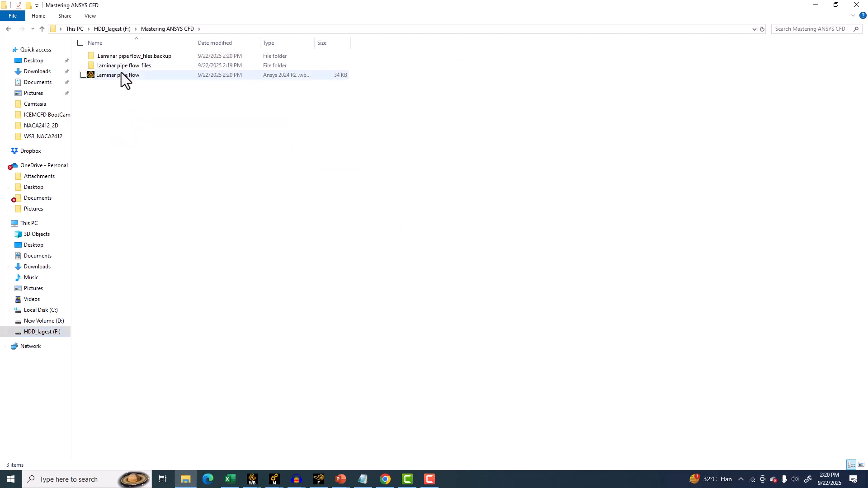
pyautogui.click(113, 76)
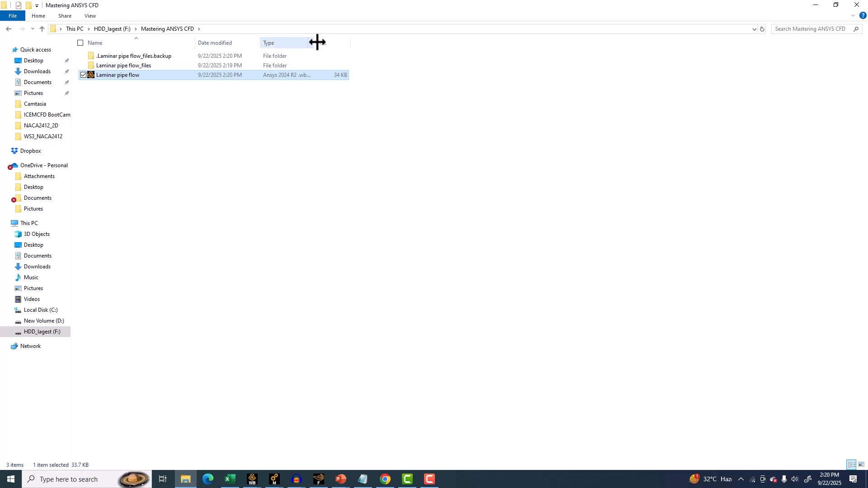
pyautogui.moveTo(316, 41); pyautogui.dragTo(374, 41)
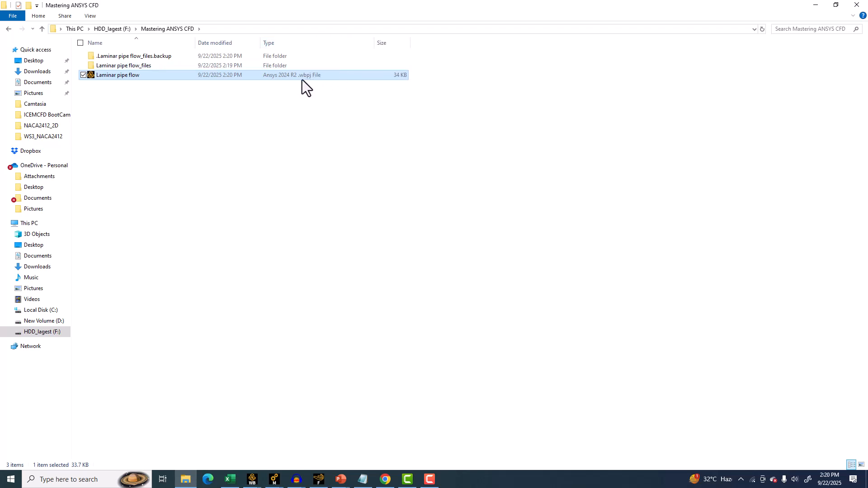
pyautogui.click(121, 66)
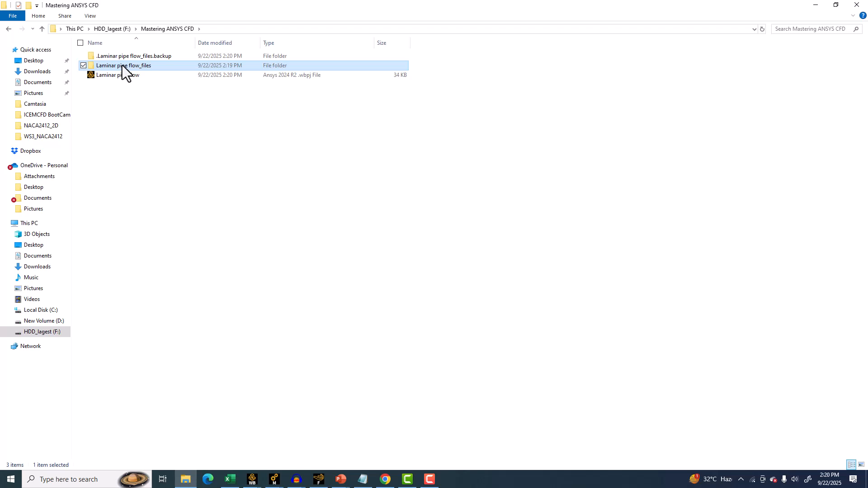
pyautogui.doubleClick(113, 64)
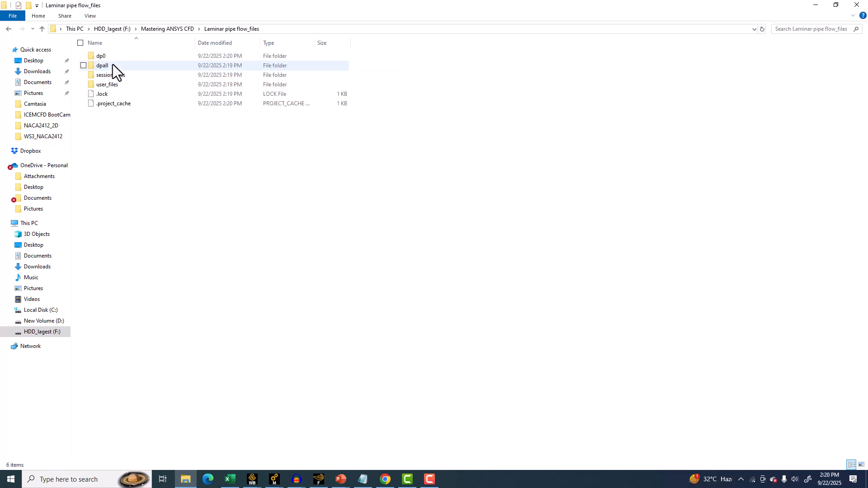
pyautogui.click(107, 52)
pyautogui.doubleClick(105, 53)
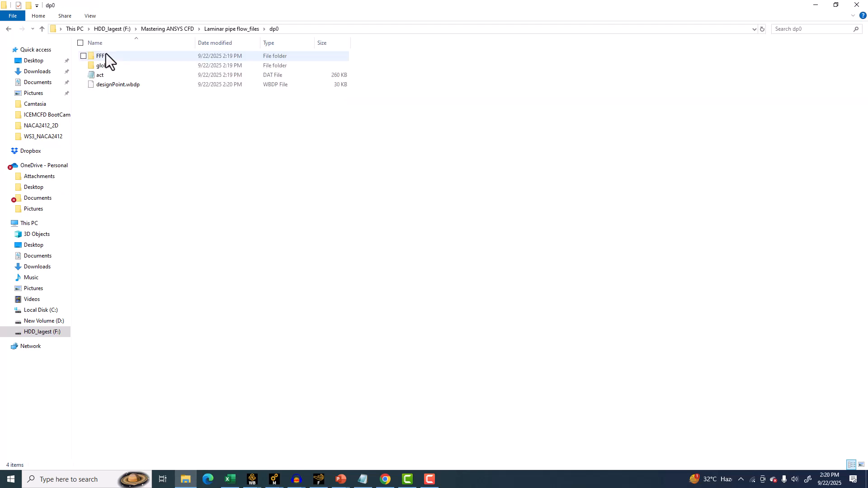
pyautogui.doubleClick(109, 56)
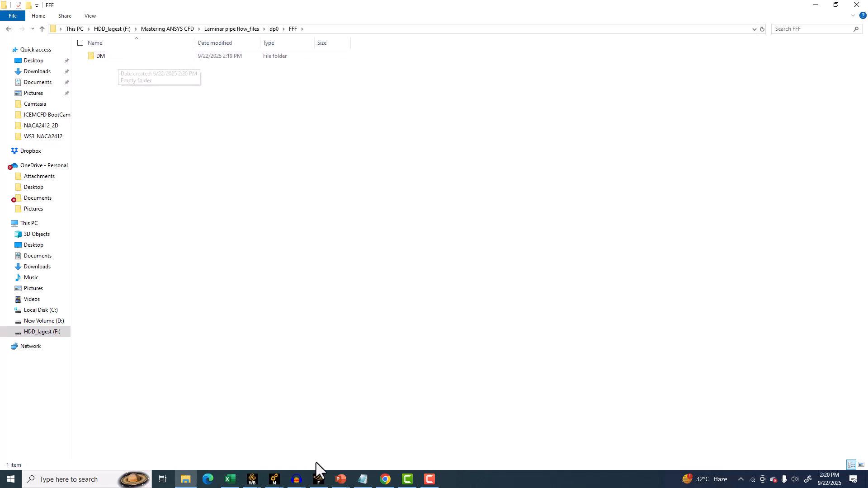
pyautogui.moveTo(255, 483)
pyautogui.click(284, 446)
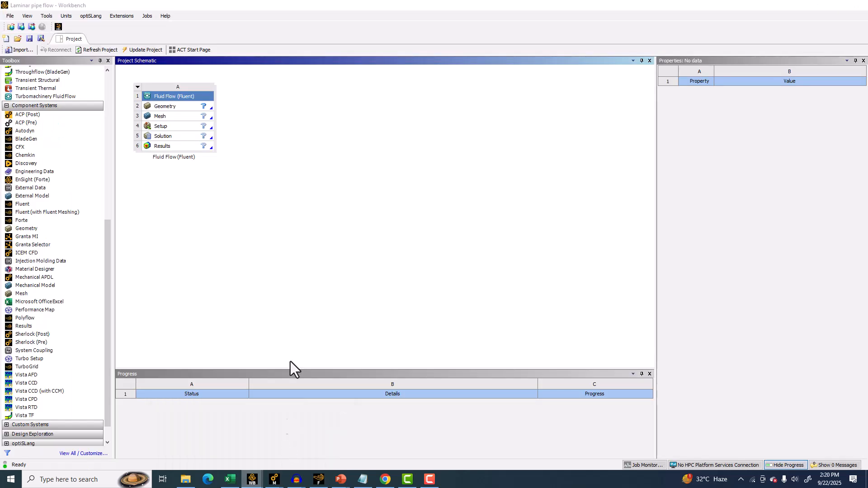
# Open the Fluid Flow system's Geometry in DesignModeler and switch to sketching mode.
pyautogui.click(168, 107)
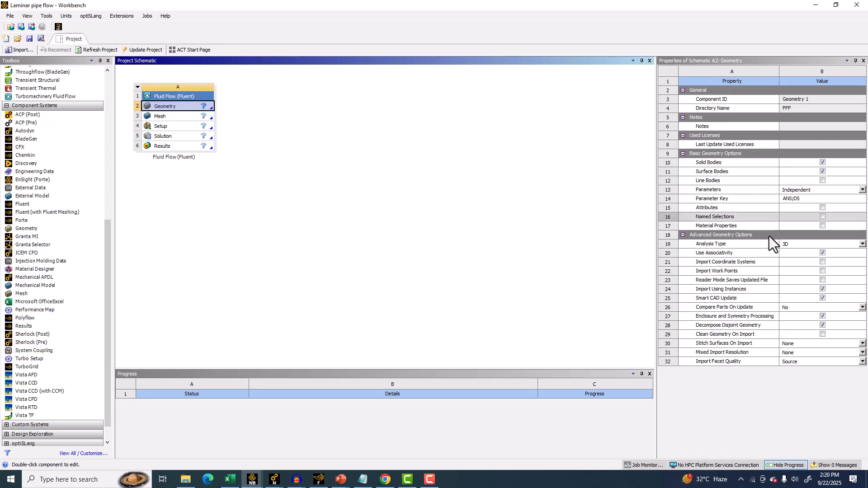
pyautogui.doubleClick(170, 109)
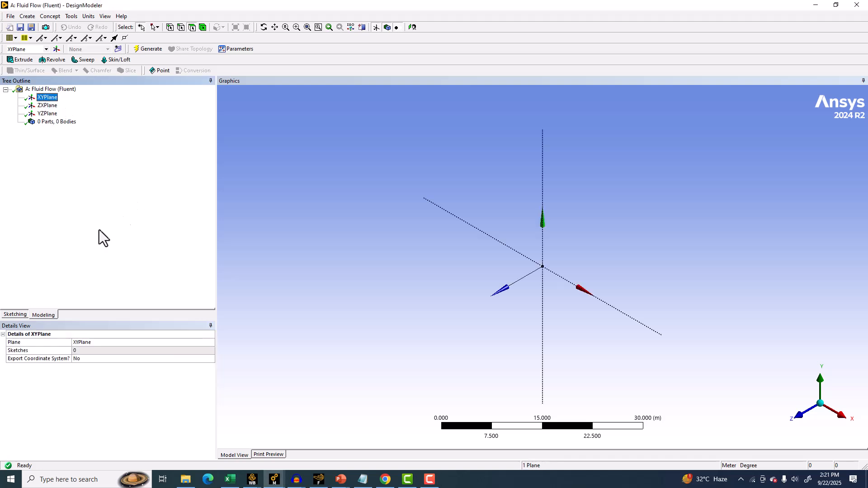
pyautogui.click(13, 316)
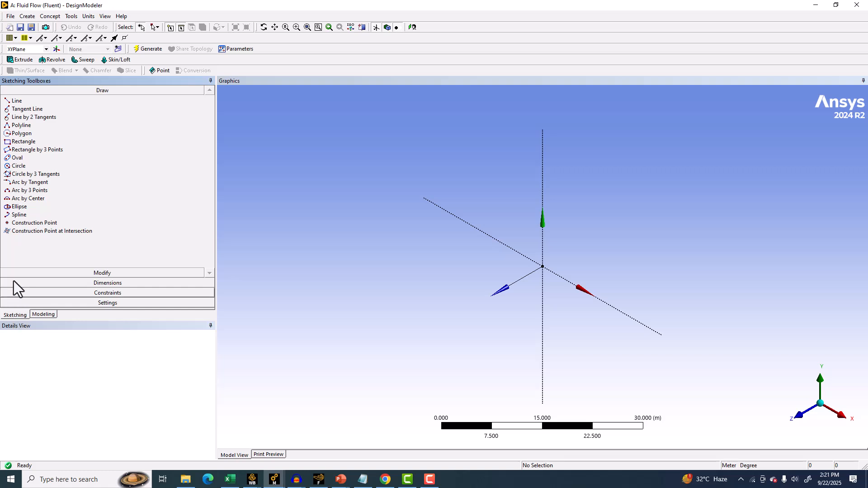
# Draw a circle about 13.5 m in diameter centred at the origin of the XY plane, viewed normal to it.
pyautogui.click(17, 166)
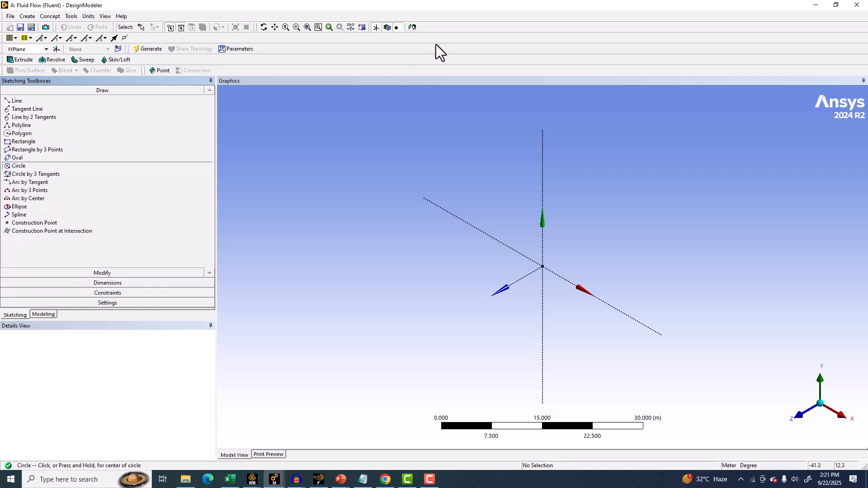
pyautogui.click(412, 27)
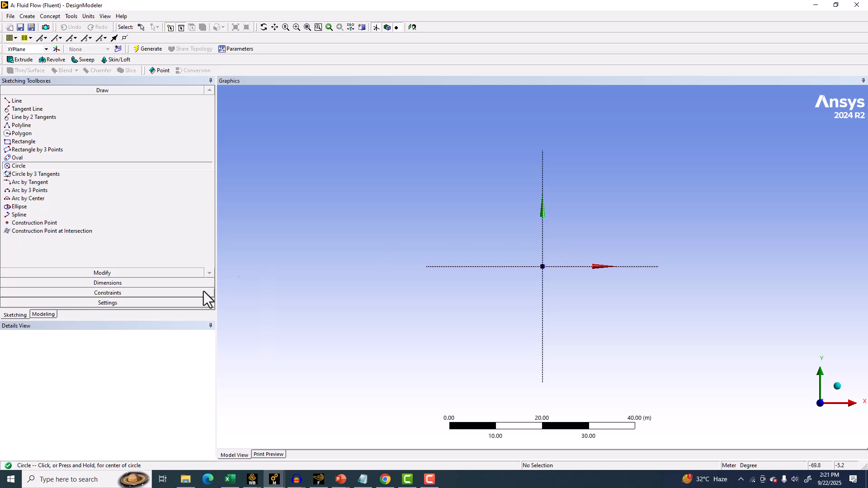
pyautogui.click(109, 302)
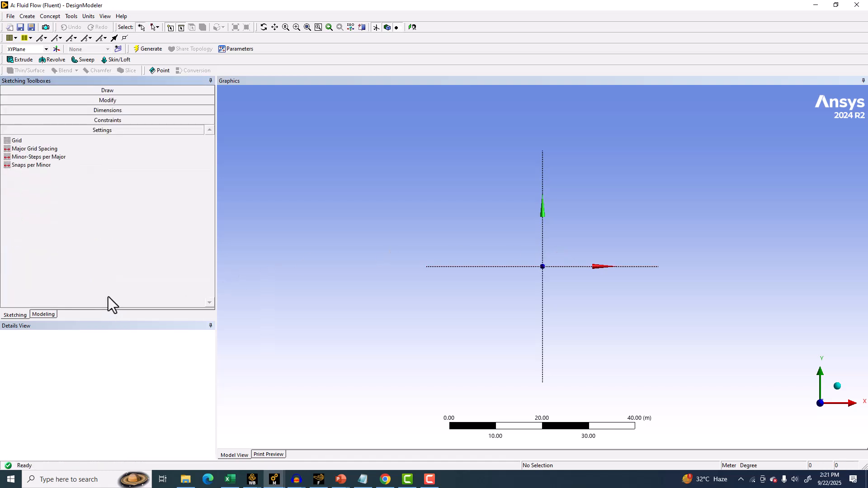
pyautogui.click(142, 120)
pyautogui.click(28, 236)
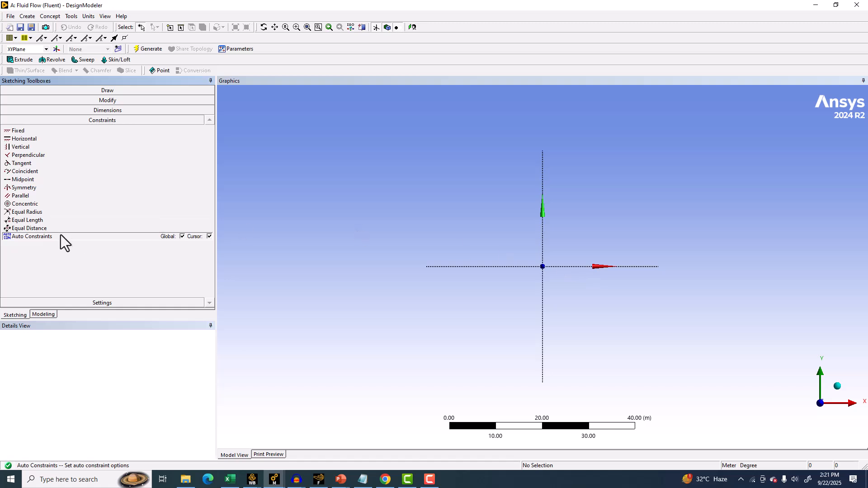
pyautogui.click(50, 93)
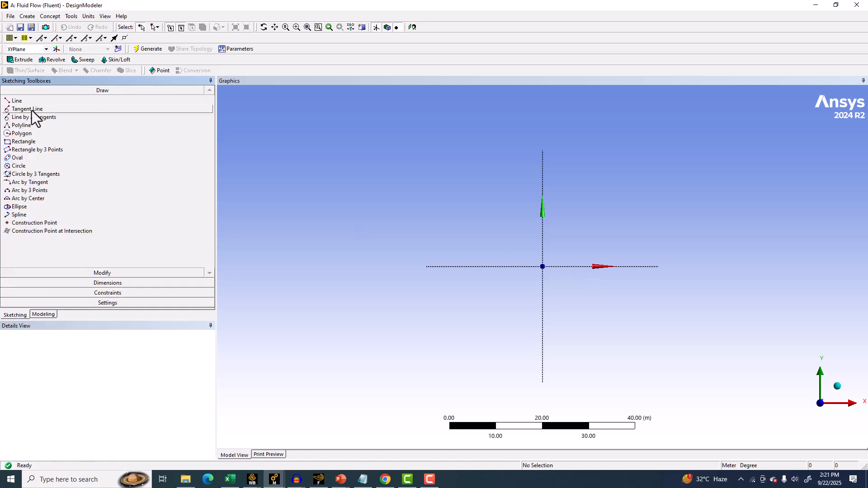
pyautogui.click(18, 100)
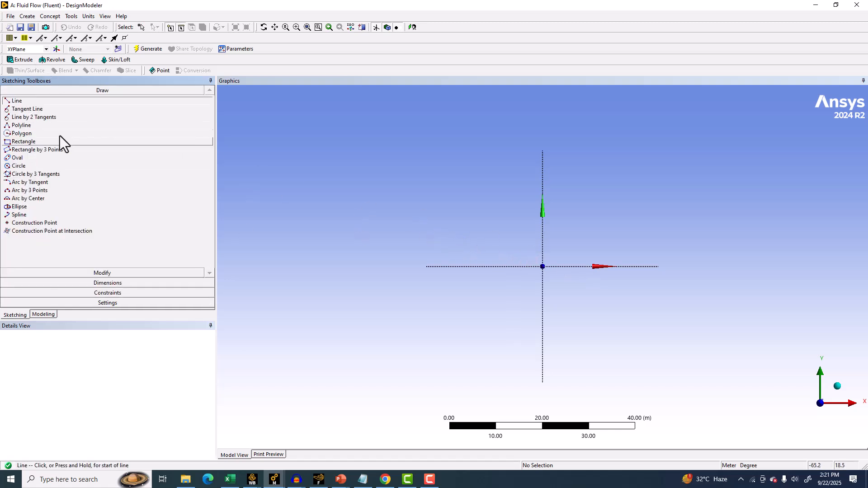
pyautogui.click(26, 167)
pyautogui.click(543, 267)
pyautogui.click(521, 244)
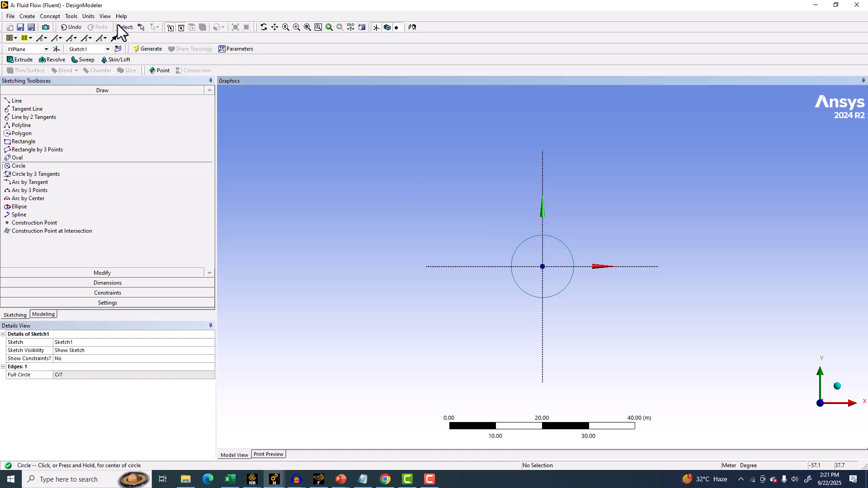
pyautogui.click(89, 17)
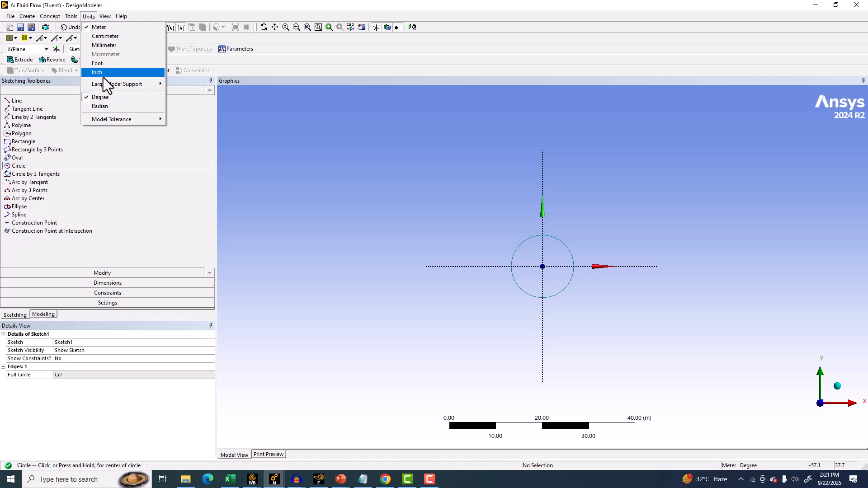
pyautogui.moveTo(127, 85)
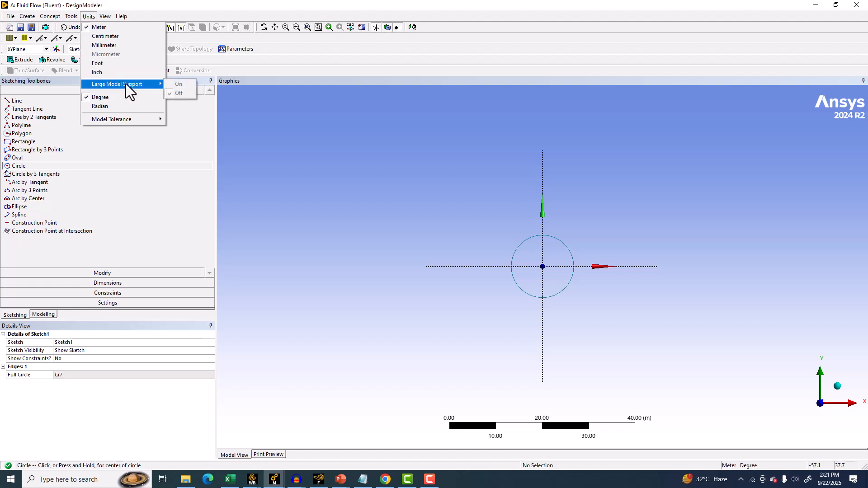
pyautogui.click(448, 181)
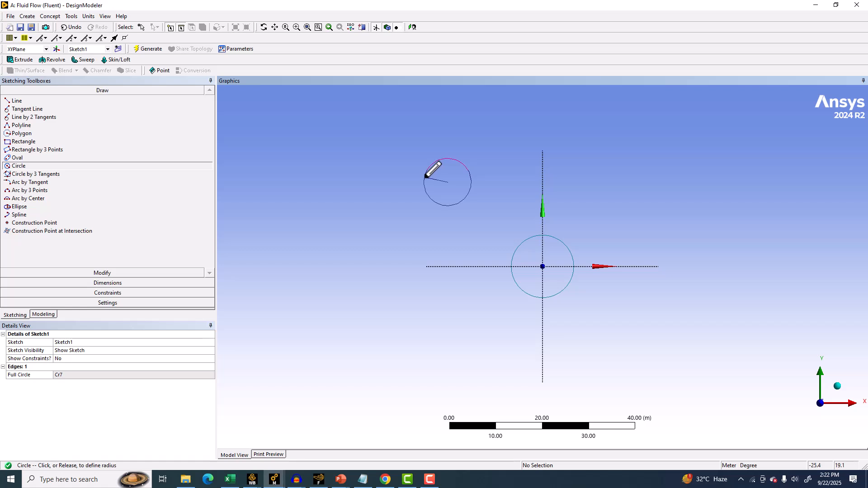
pyautogui.click(147, 117)
pyautogui.click(26, 210)
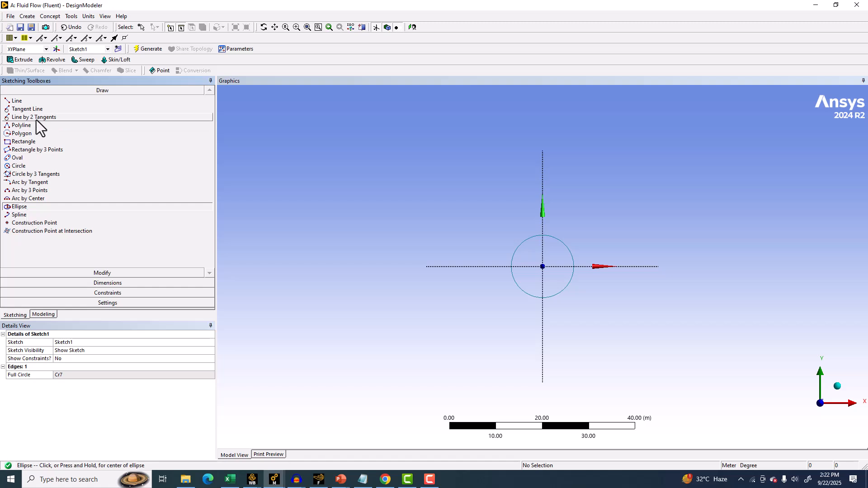
pyautogui.click(38, 102)
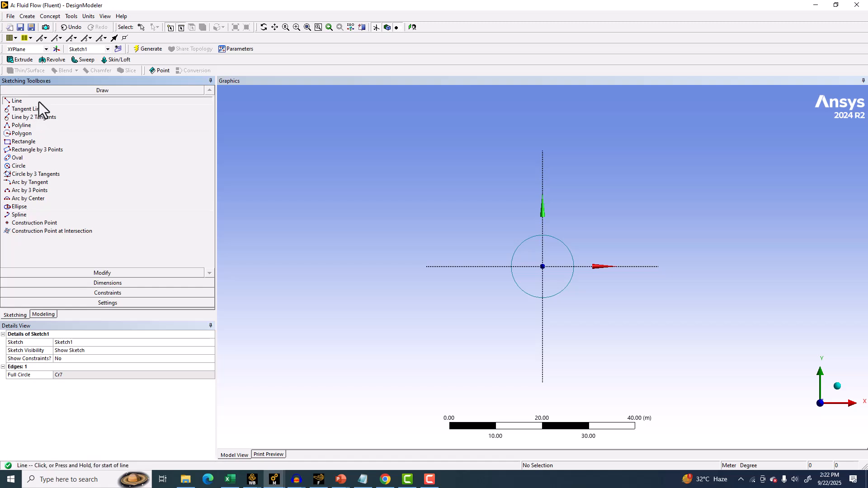
# Add a diameter dimension to the circle and set it to 1 m.
pyautogui.click(86, 283)
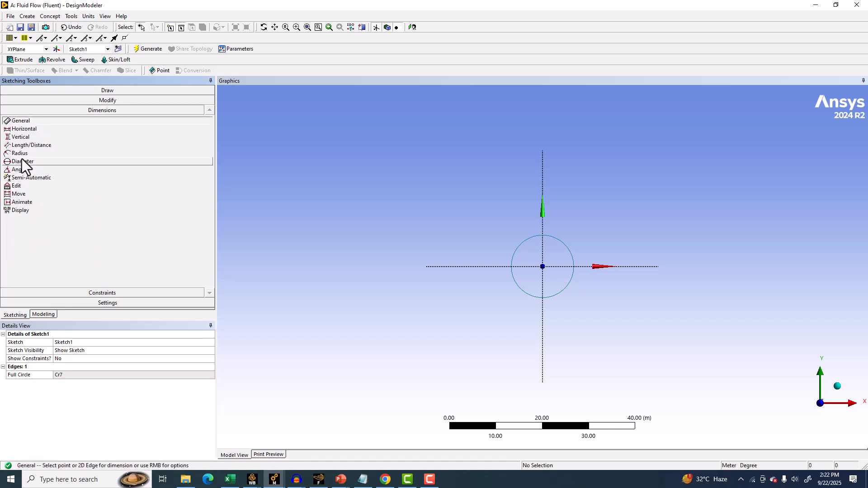
pyautogui.click(23, 164)
pyautogui.click(521, 245)
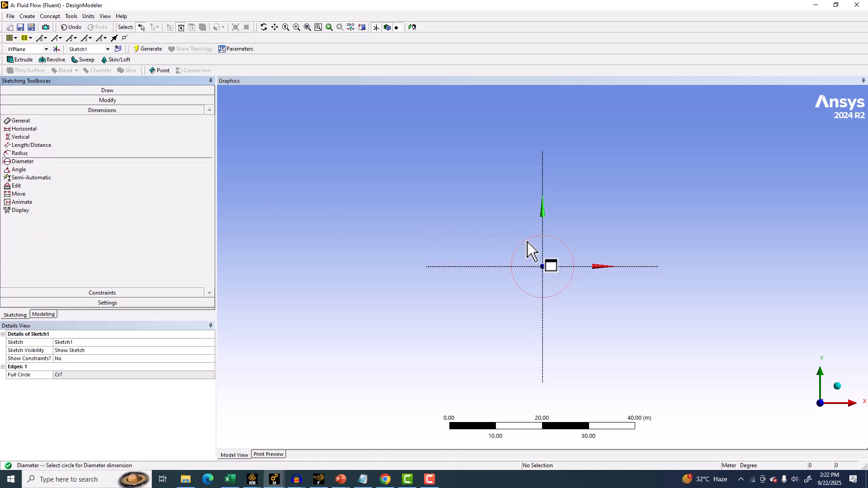
pyautogui.click(508, 227)
pyautogui.click(81, 375)
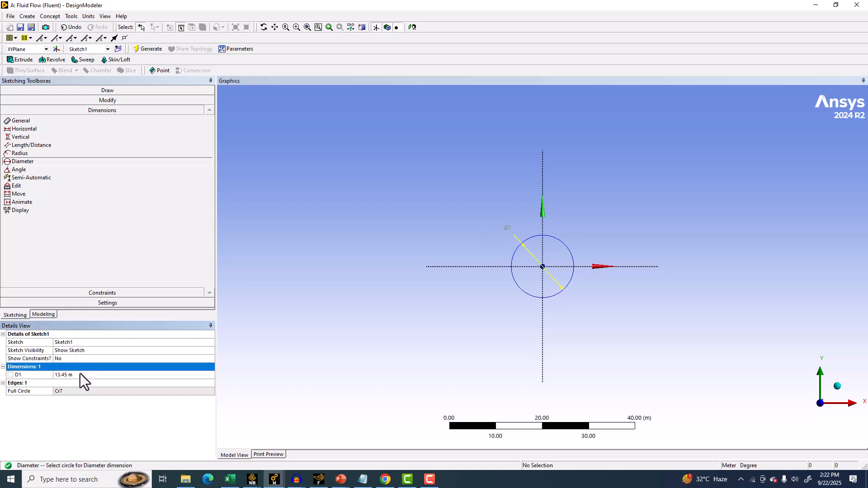
pyautogui.write('1')
pyautogui.press('Return')
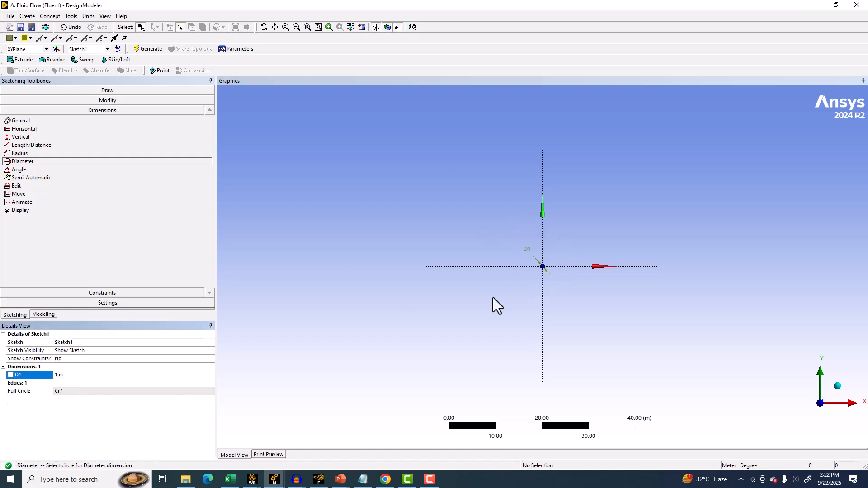
# Move the D1 diameter dimension label closer to the circle.
pyautogui.scroll(2, 525, 300)
pyautogui.scroll(4, 524, 300)
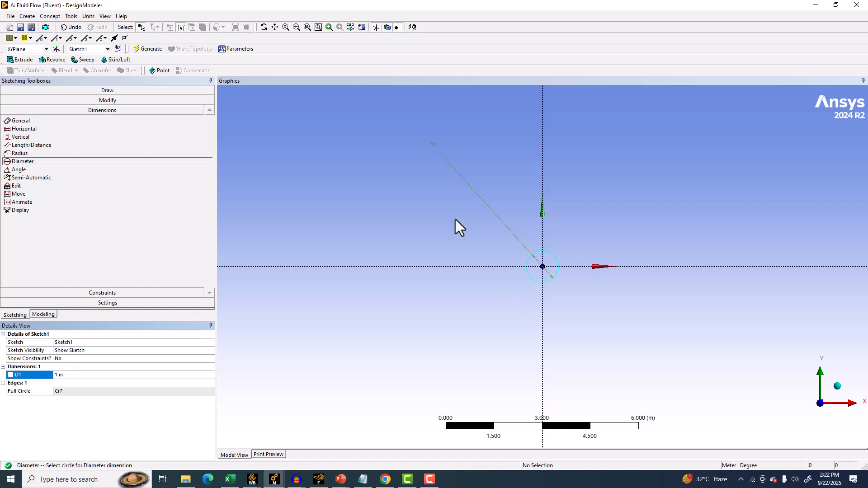
pyautogui.click(20, 193)
pyautogui.click(430, 146)
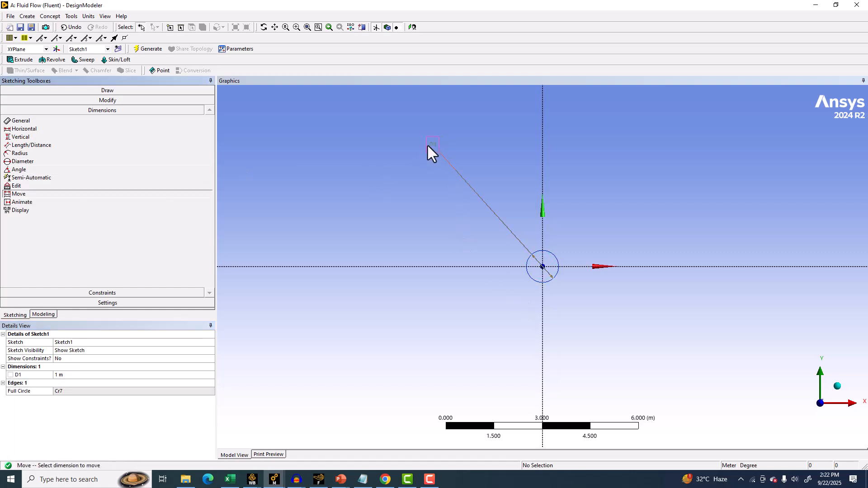
pyautogui.click(515, 251)
pyautogui.scroll(5, 520, 254)
pyautogui.scroll(4, 520, 255)
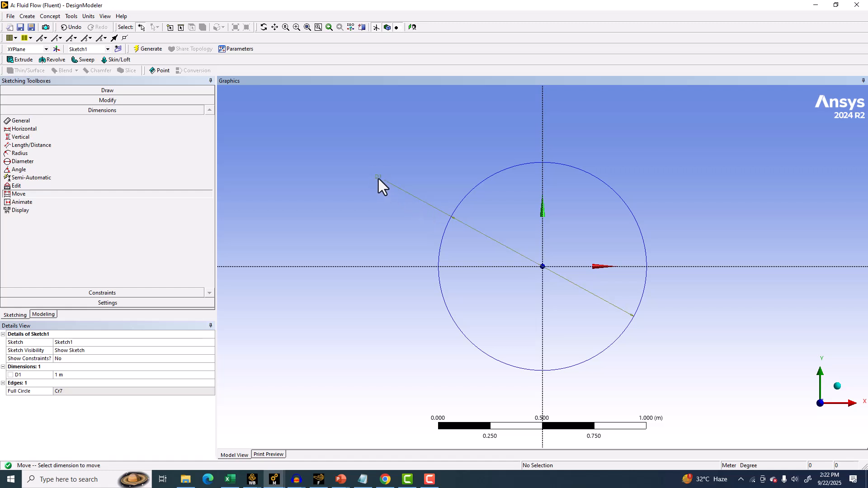
pyautogui.click(384, 179)
pyautogui.click(384, 207)
pyautogui.scroll(-4, 383, 208)
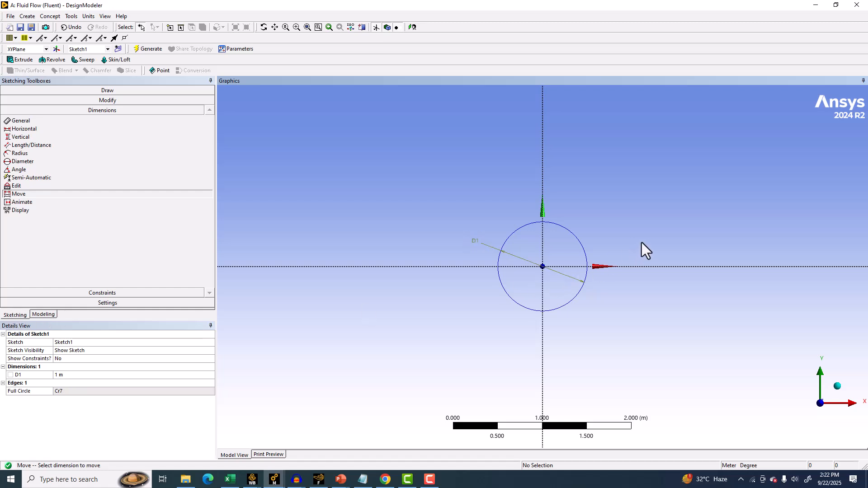
# Start an Extrude and apply Sketch1 as its geometry.
pyautogui.click(24, 59)
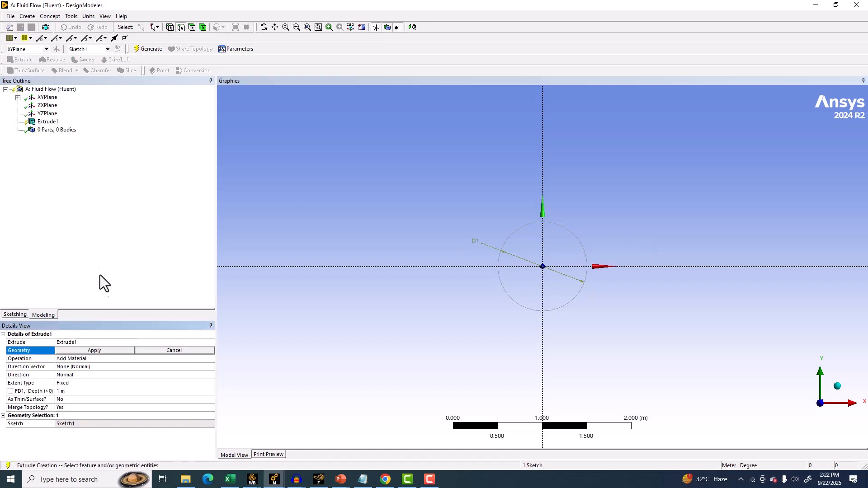
pyautogui.click(85, 350)
pyautogui.click(17, 97)
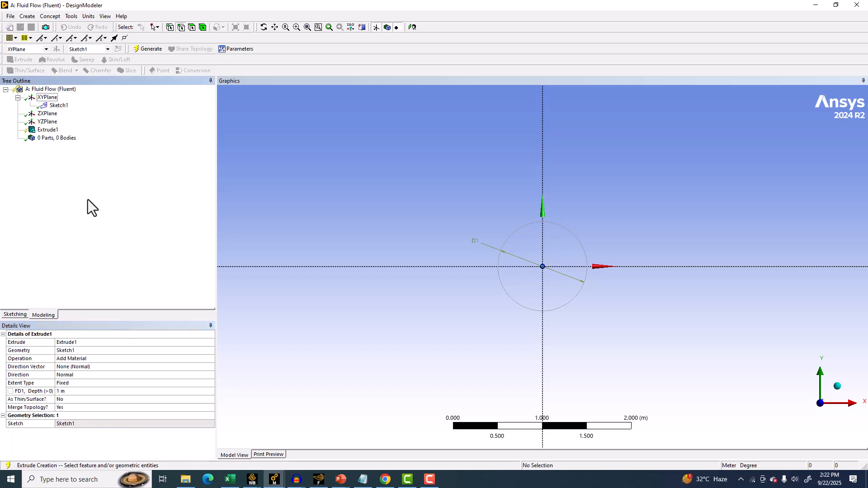
pyautogui.click(85, 351)
pyautogui.click(58, 106)
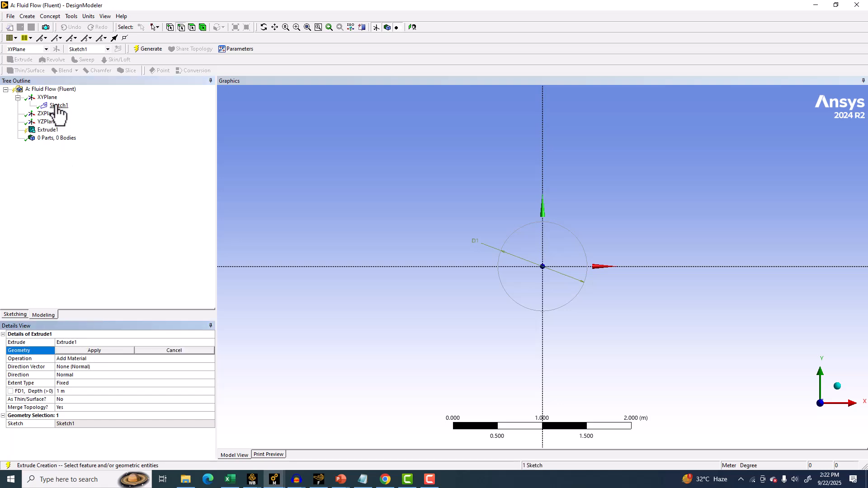
pyautogui.click(80, 351)
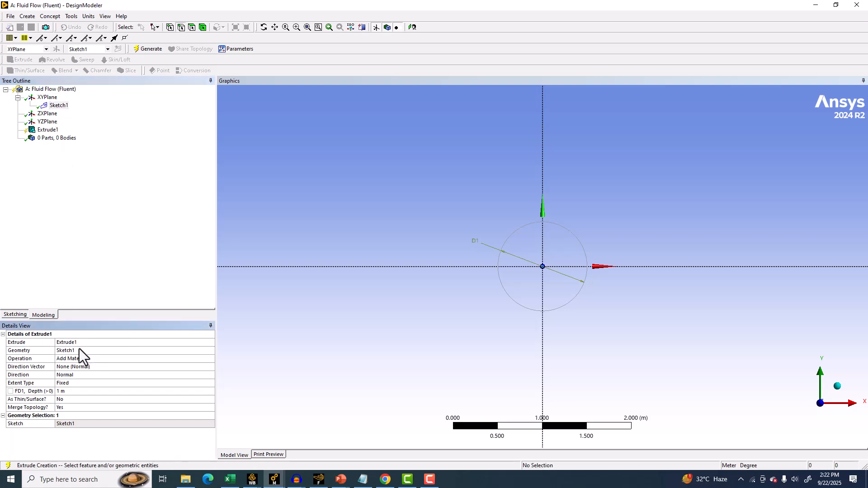
# Review the extrude's Operation options and choose Add Material.
pyautogui.click(104, 359)
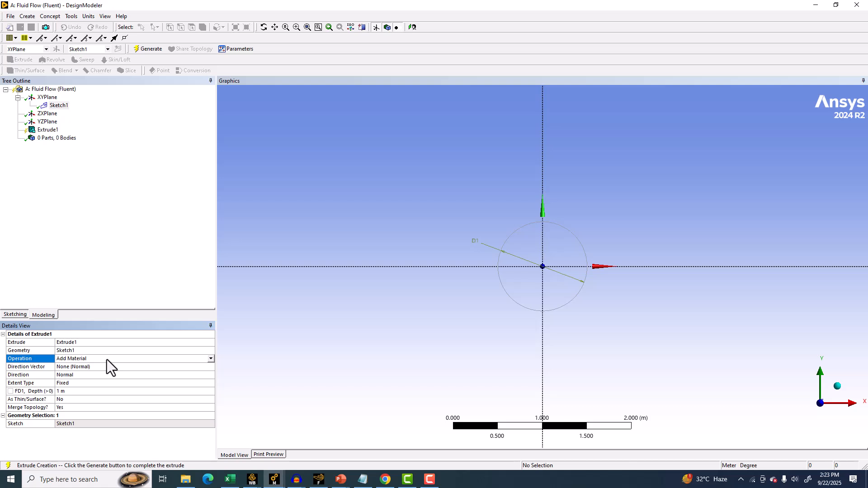
pyautogui.click(209, 359)
pyautogui.click(327, 223)
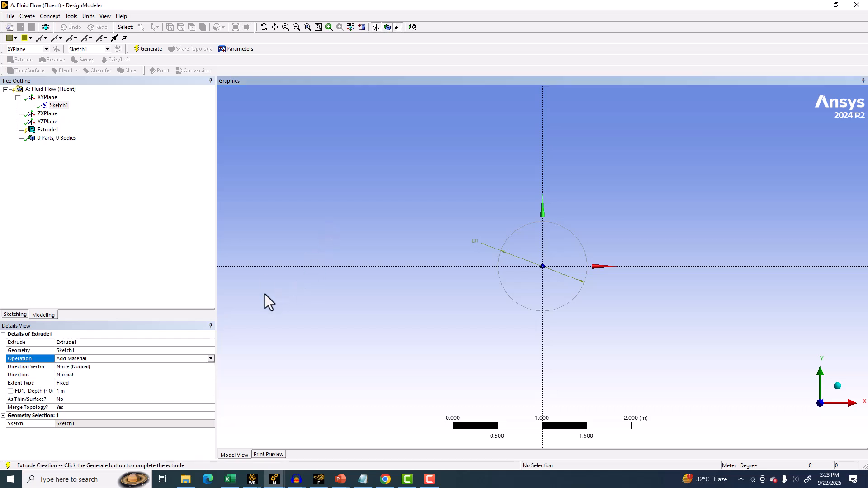
pyautogui.click(211, 359)
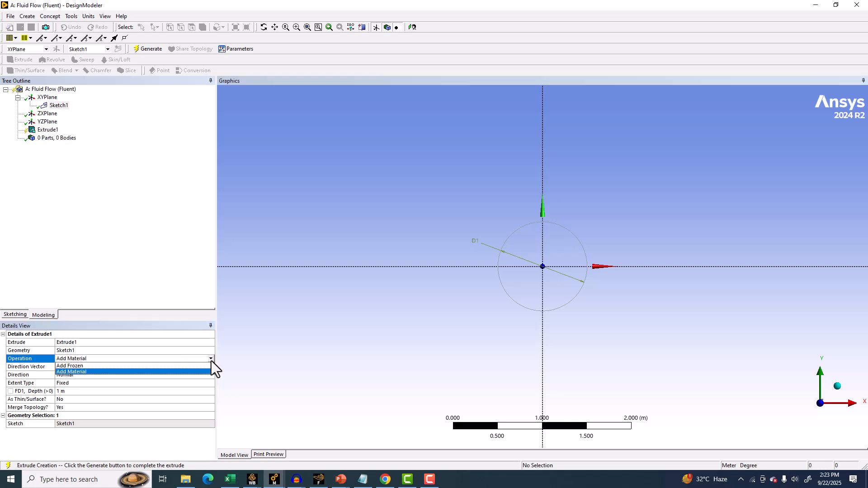
pyautogui.click(97, 372)
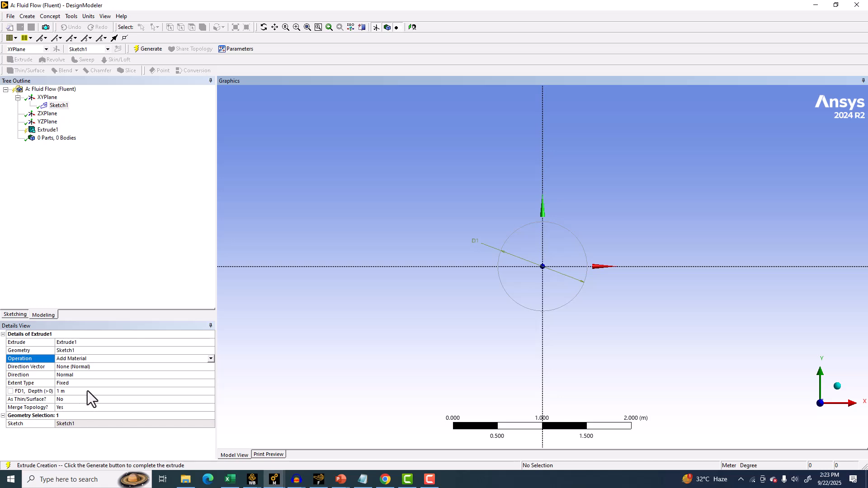
# Set the extrude depth to 40 m and generate the pipe body.
pyautogui.click(88, 391)
pyautogui.write('40')
pyautogui.press('Return')
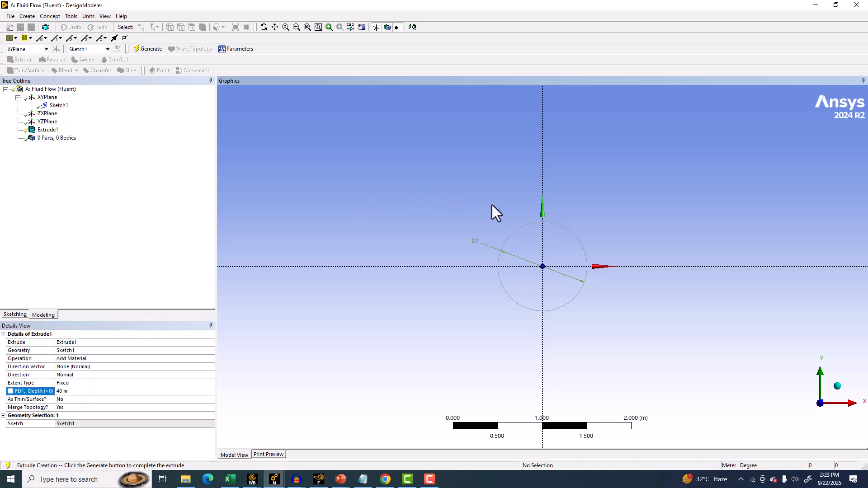
pyautogui.moveTo(376, 200); pyautogui.dragTo(616, 291, button='middle')
pyautogui.scroll(-4, 540, 272)
pyautogui.scroll(3, 616, 291)
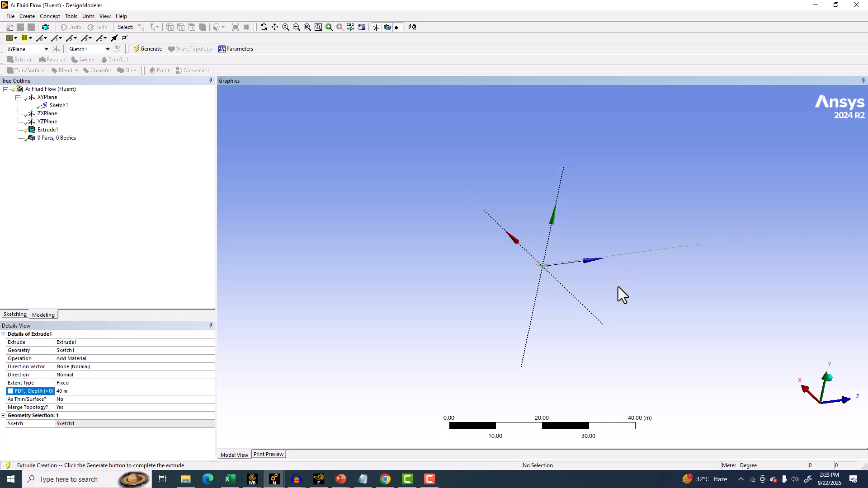
pyautogui.keyDown('ctrl'); pyautogui.moveTo(602, 261); pyautogui.dragTo(421, 283, button='middle'); pyautogui.keyUp('ctrl')
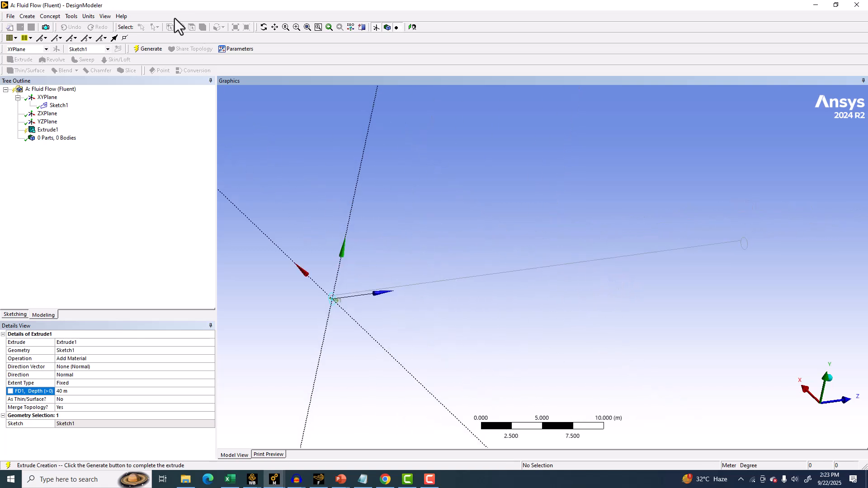
pyautogui.click(140, 48)
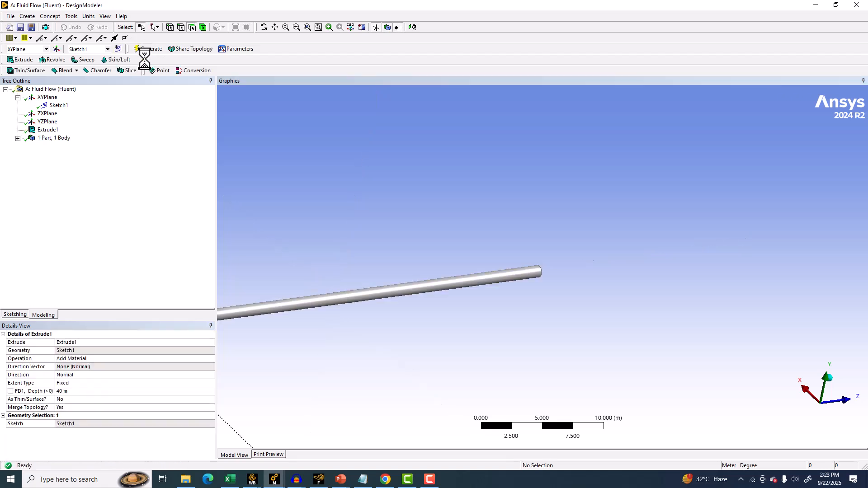
# Save the extruded 40 m pipe geometry in DesignModeler.
pyautogui.keyDown('ctrl'); pyautogui.moveTo(690, 188); pyautogui.dragTo(751, 157, button='middle'); pyautogui.keyUp('ctrl')
pyautogui.keyDown('ctrl'); pyautogui.moveTo(359, 183); pyautogui.dragTo(298, 209, button='middle'); pyautogui.keyUp('ctrl')
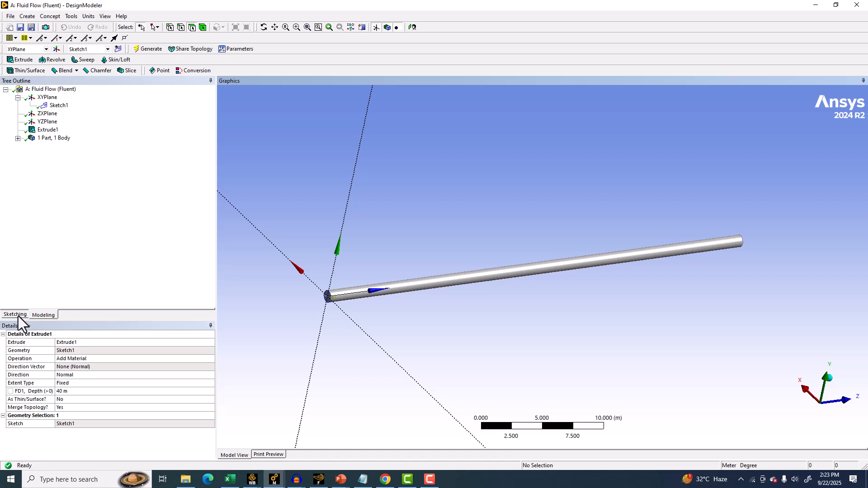
pyautogui.scroll(2, 381, 245)
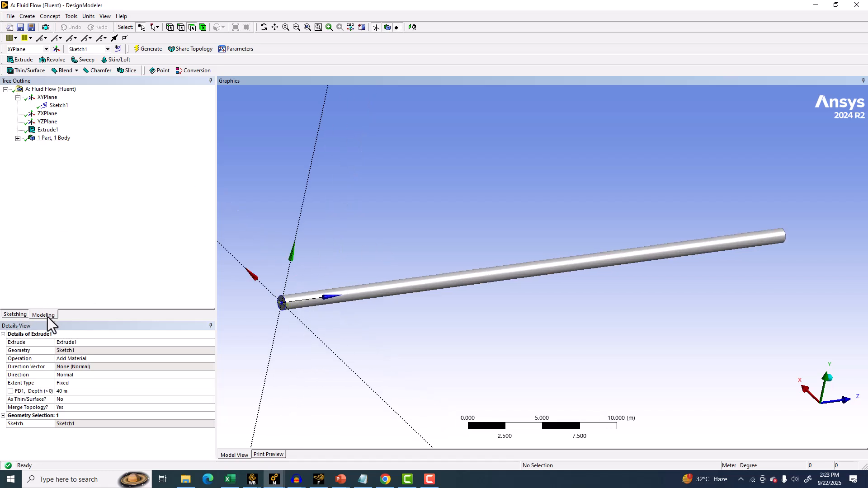
pyautogui.moveTo(283, 250); pyautogui.dragTo(311, 226, button='middle')
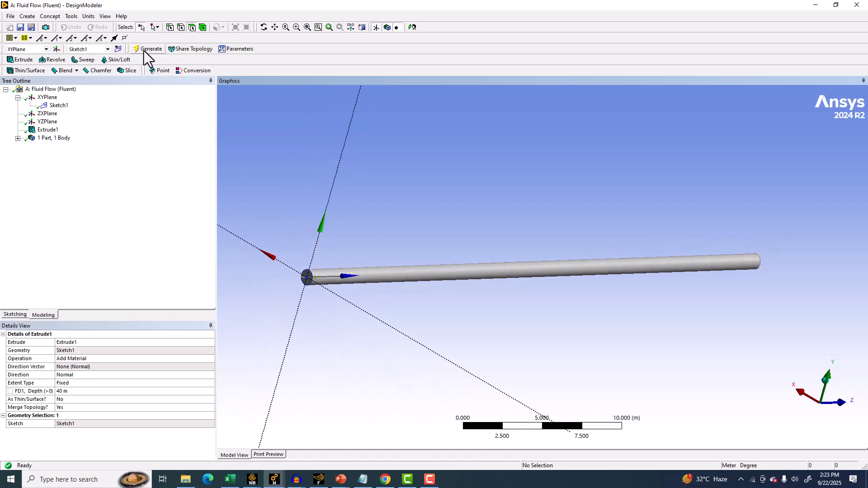
pyautogui.click(21, 27)
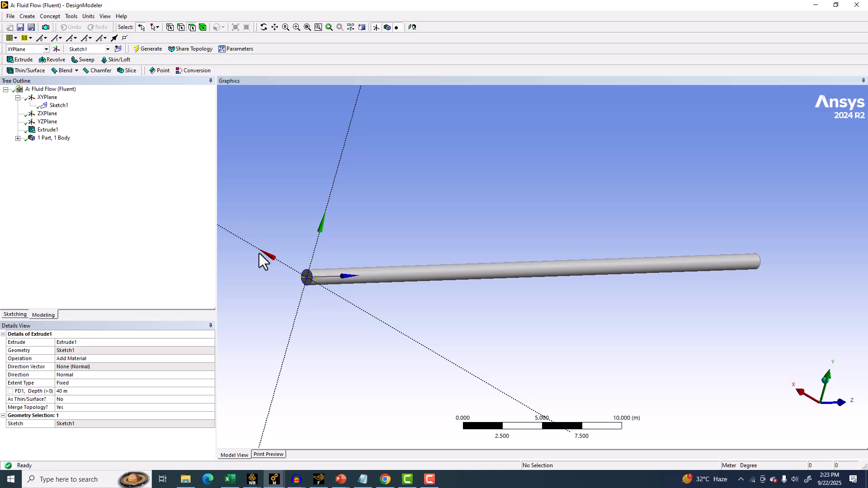
# Switch to Workbench, open the project Archive dialog and navigate to the Mastering ANSYS CFD folder on drive F:.
pyautogui.click(261, 483)
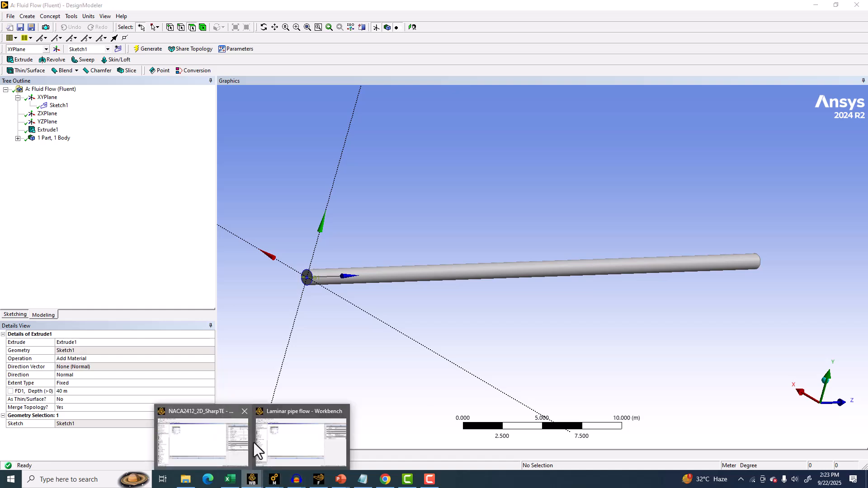
pyautogui.click(291, 432)
pyautogui.click(9, 16)
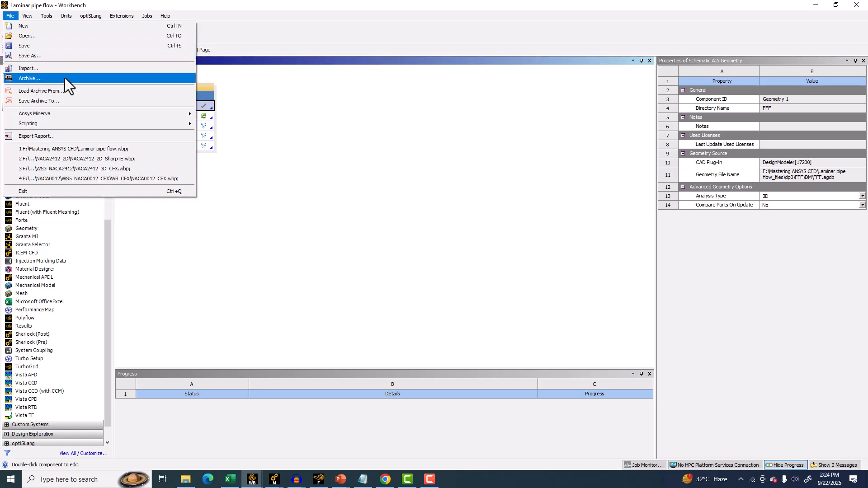
pyautogui.click(45, 80)
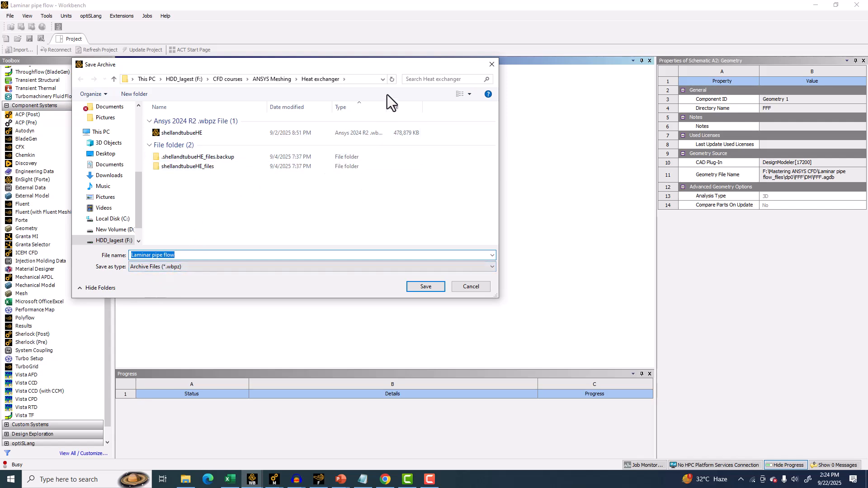
pyautogui.moveTo(387, 107); pyautogui.dragTo(413, 108)
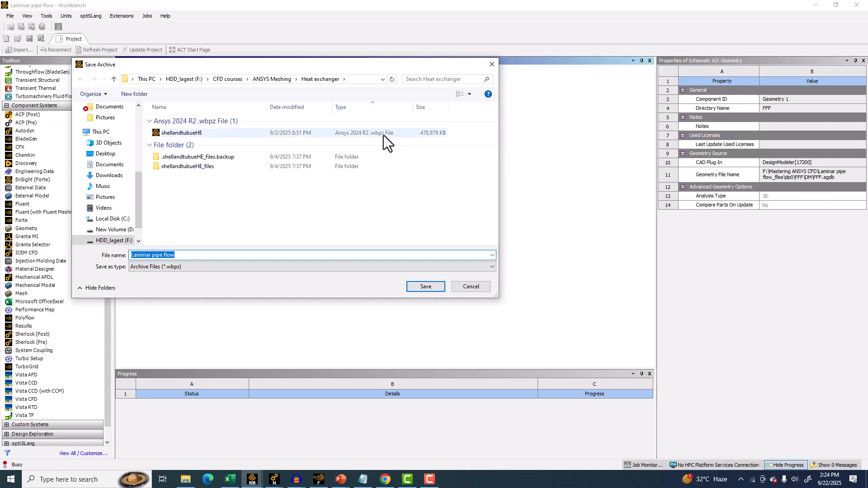
pyautogui.scroll(2, 80, 159)
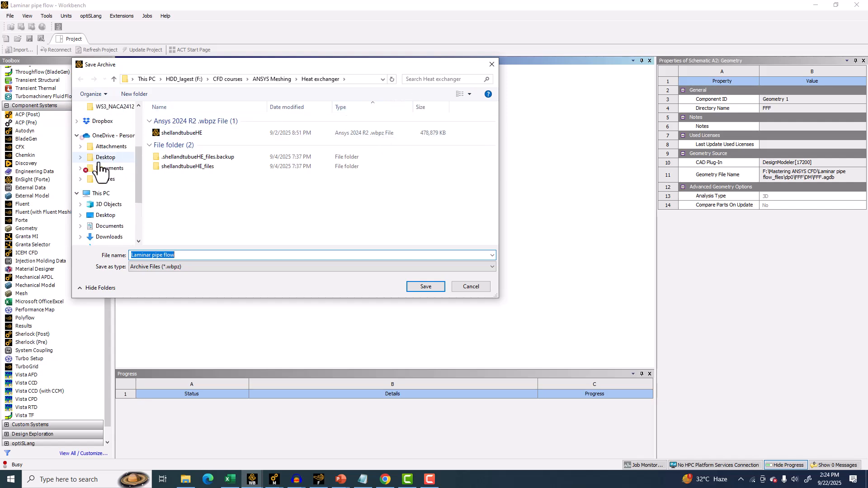
pyautogui.scroll(-2, 104, 177)
pyautogui.click(103, 219)
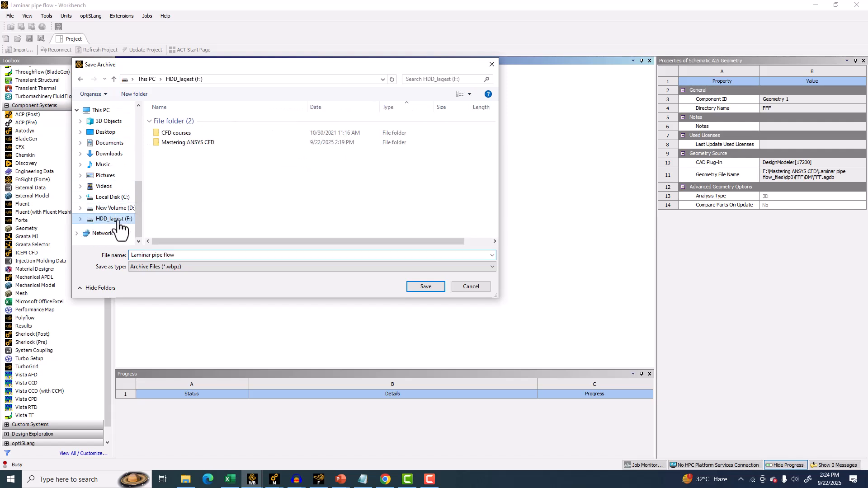
pyautogui.doubleClick(193, 133)
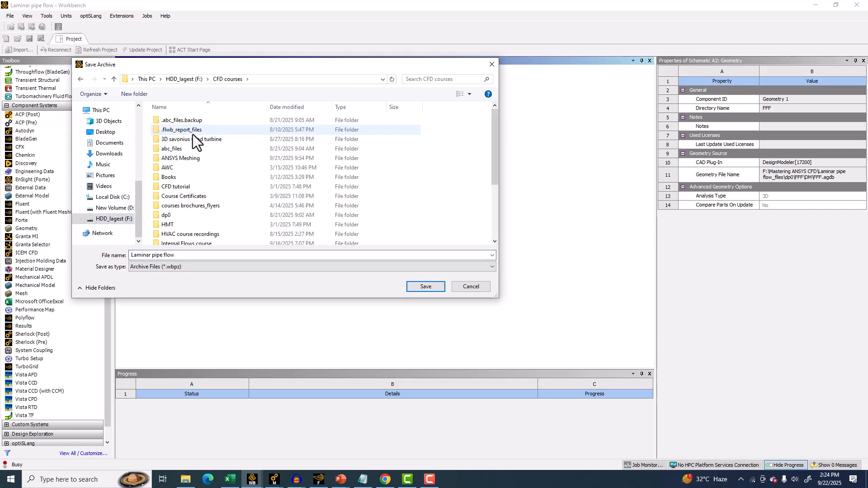
pyautogui.click(114, 79)
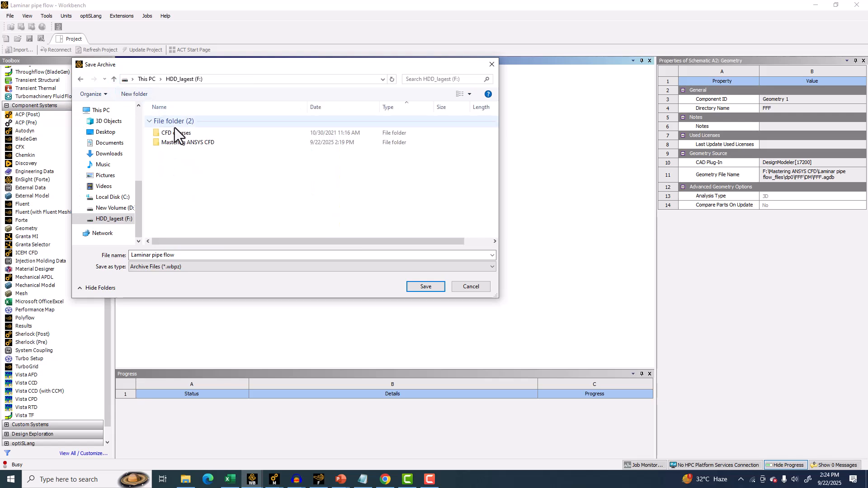
pyautogui.doubleClick(179, 143)
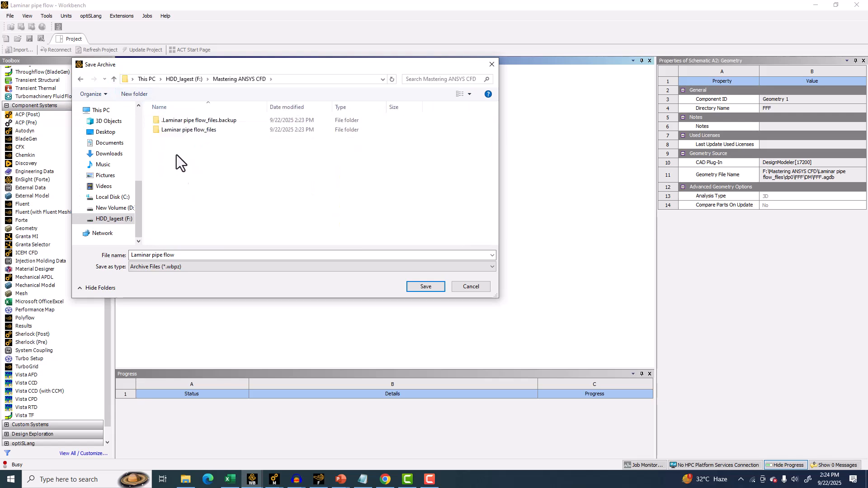
# Check the Mastering ANSYS CFD folder in File Explorer, then save the archive there as Laminar pipe flow.
pyautogui.click(181, 483)
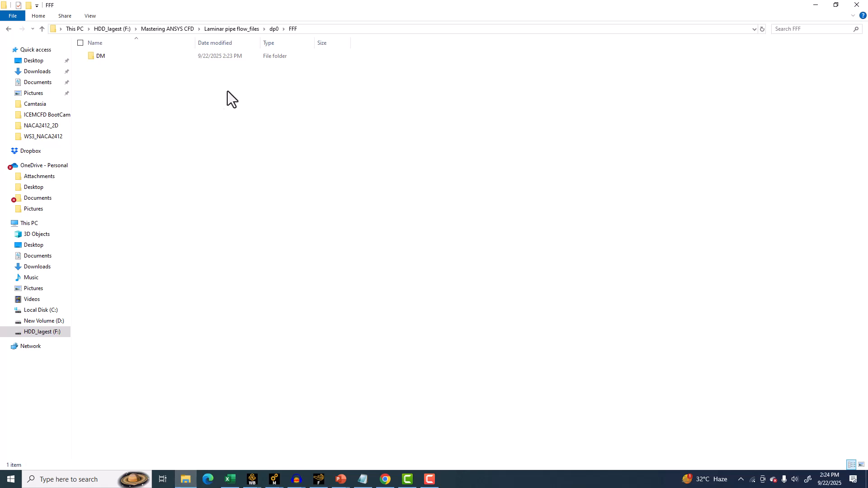
pyautogui.click(159, 28)
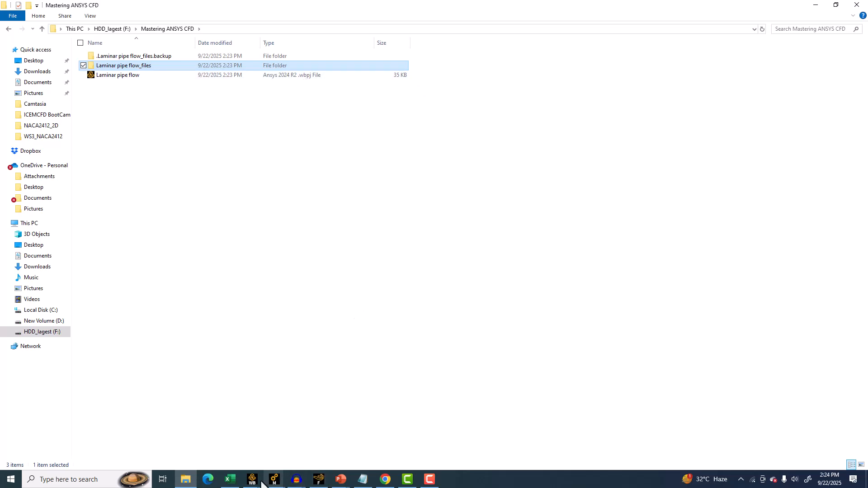
pyautogui.moveTo(252, 479)
pyautogui.click(287, 439)
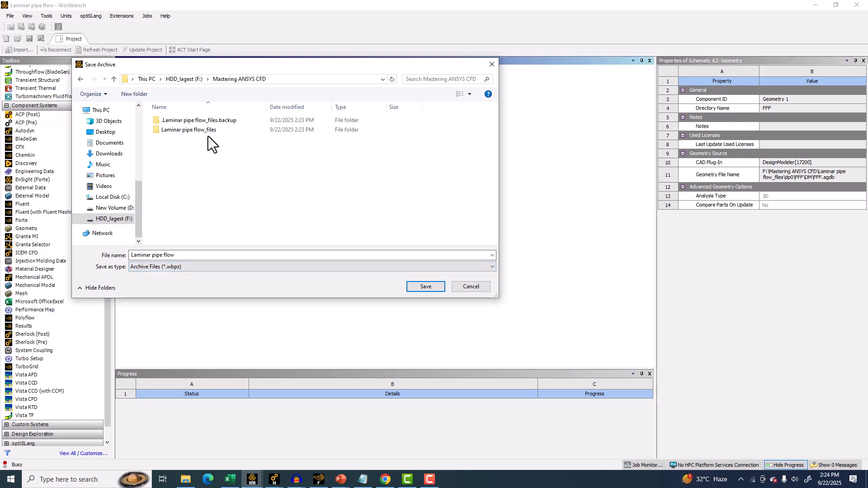
pyautogui.click(424, 287)
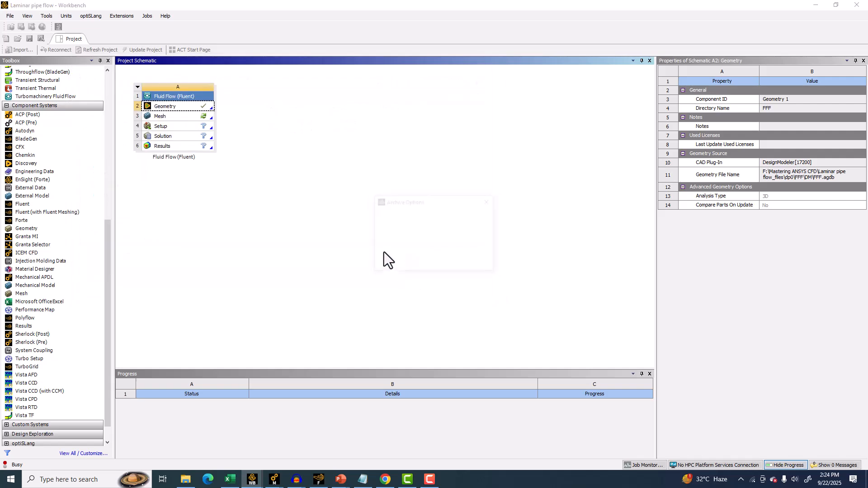
pyautogui.click(427, 265)
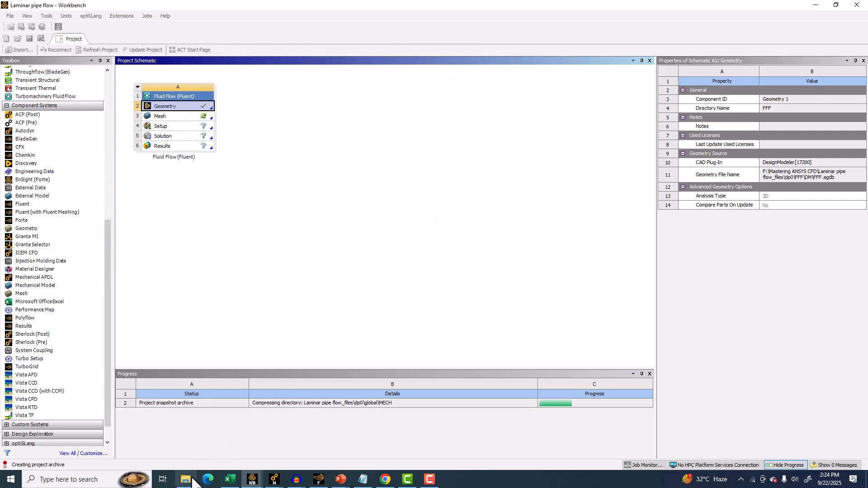
# Group the files in the Mastering ANSYS CFD folder by type in File Explorer.
pyautogui.click(184, 480)
pyautogui.rightClick(274, 184)
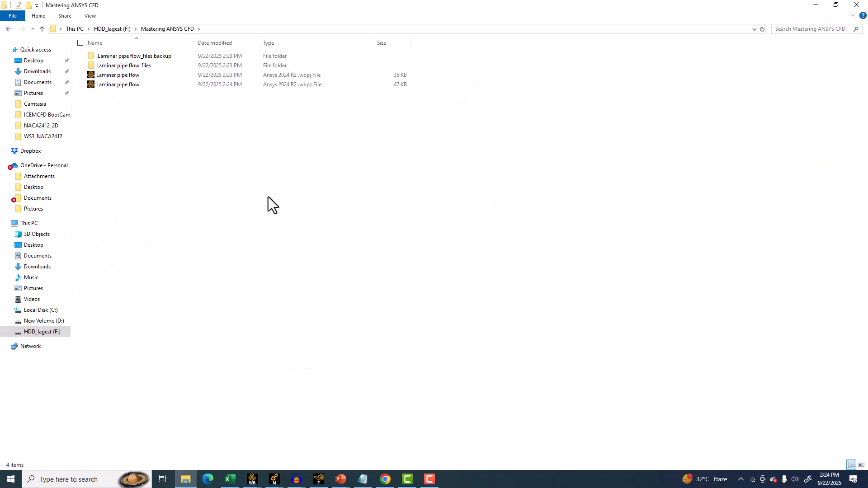
pyautogui.moveTo(254, 213)
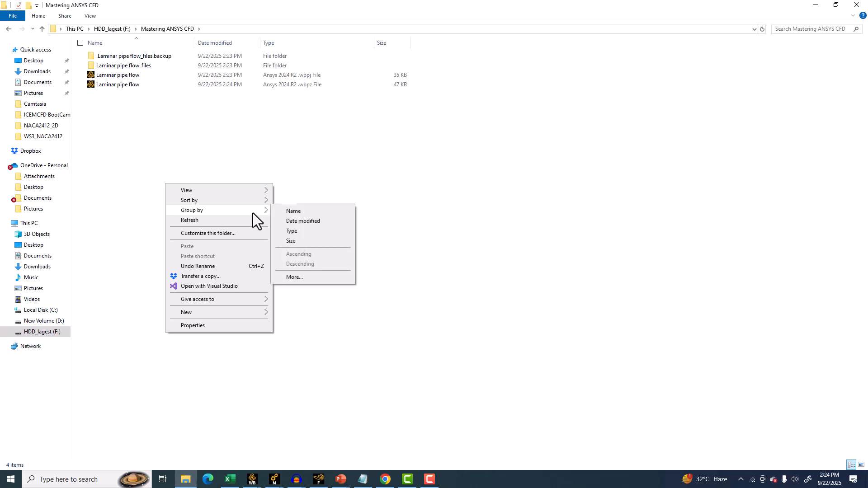
pyautogui.click(296, 232)
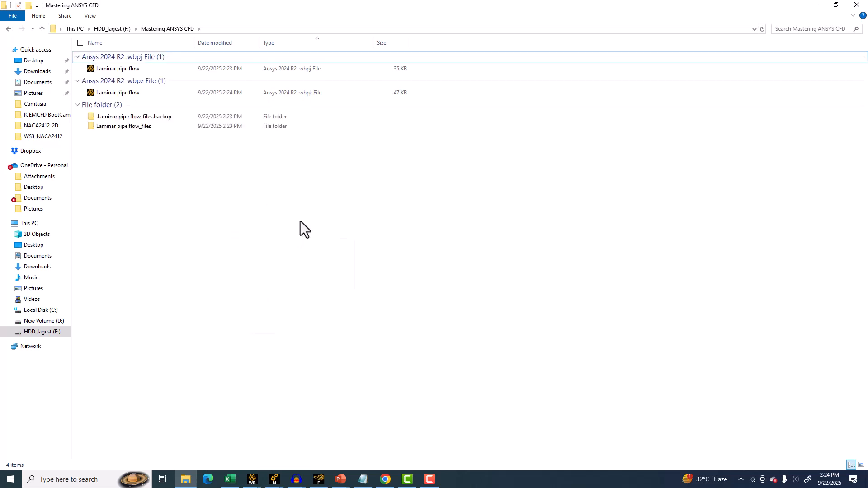
# Compress the Laminar pipe flow .wbpj file and its Laminar pipe flow_files folder into a ZIP archive.
pyautogui.click(112, 68)
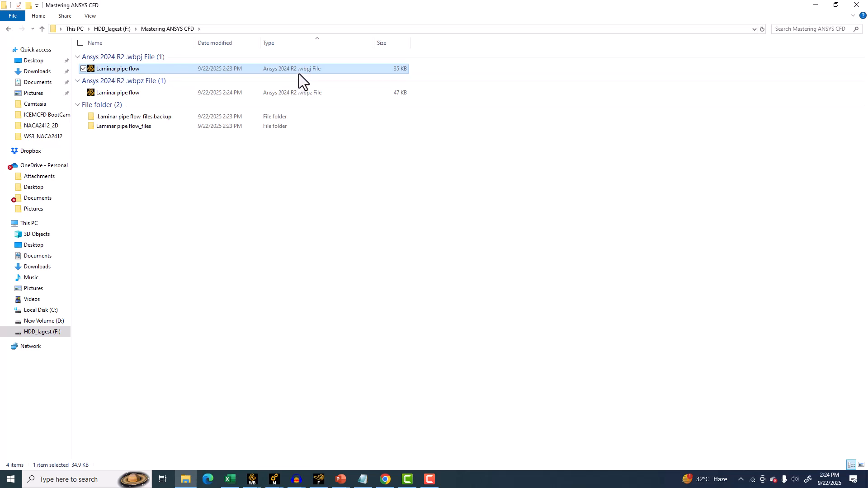
pyautogui.keyDown('ctrl'); pyautogui.click(110, 127); pyautogui.keyUp('ctrl')
pyautogui.rightClick(110, 127)
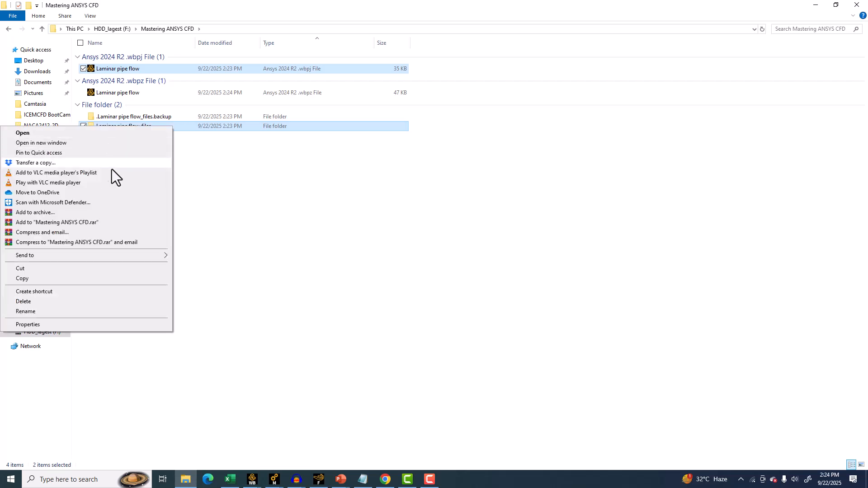
pyautogui.click(58, 211)
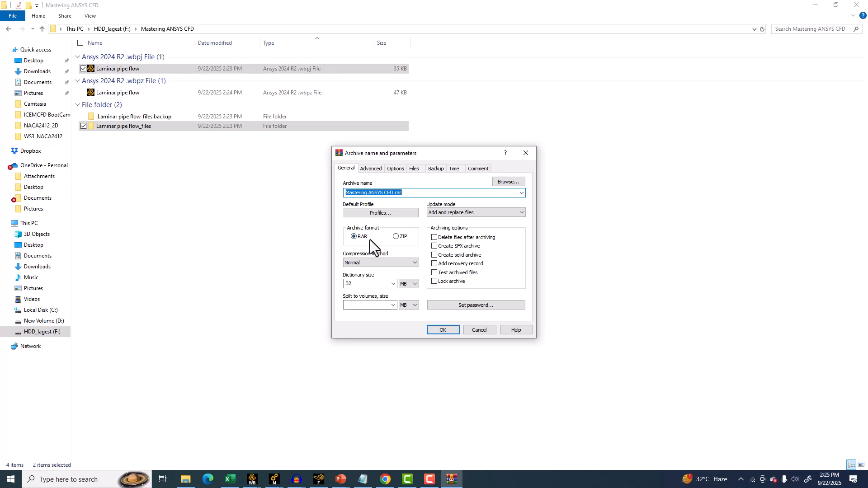
pyautogui.click(396, 237)
pyautogui.click(443, 330)
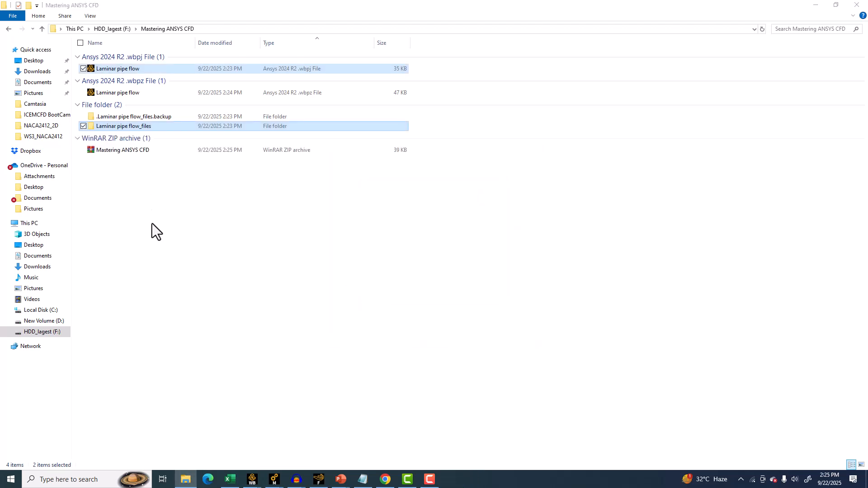
# Select the new ZIP archive and close the Laminar pipe flow Workbench session.
pyautogui.click(134, 153)
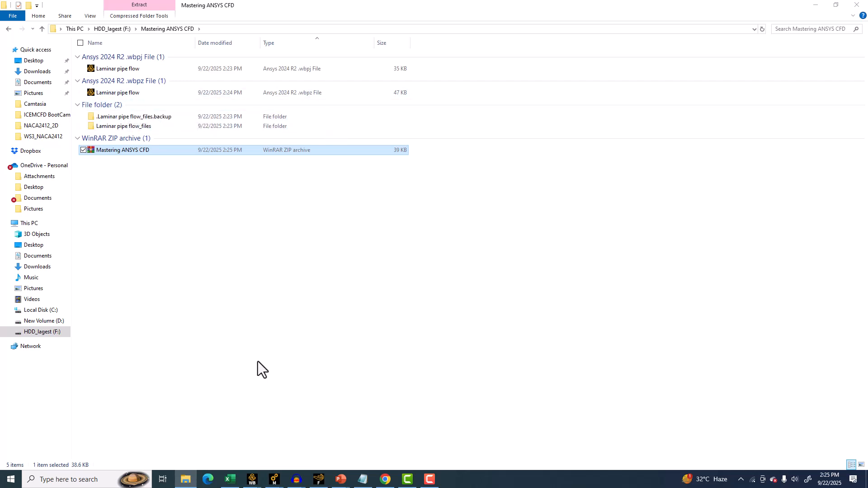
pyautogui.moveTo(253, 479)
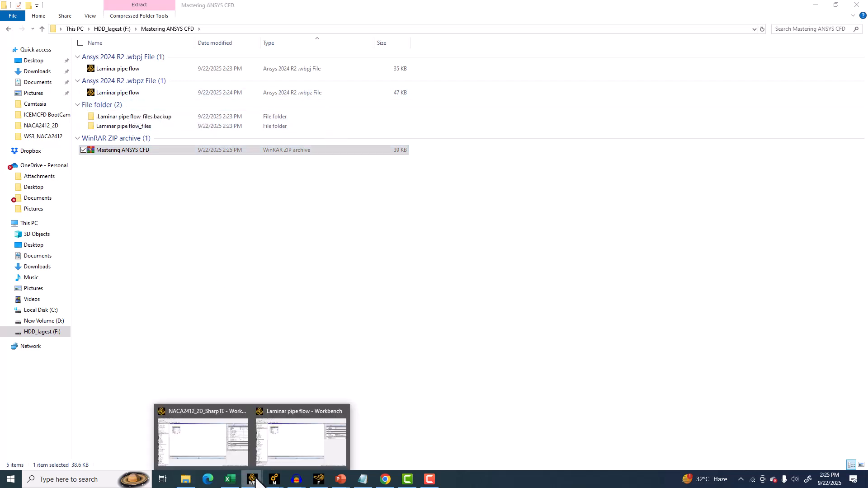
pyautogui.click(278, 439)
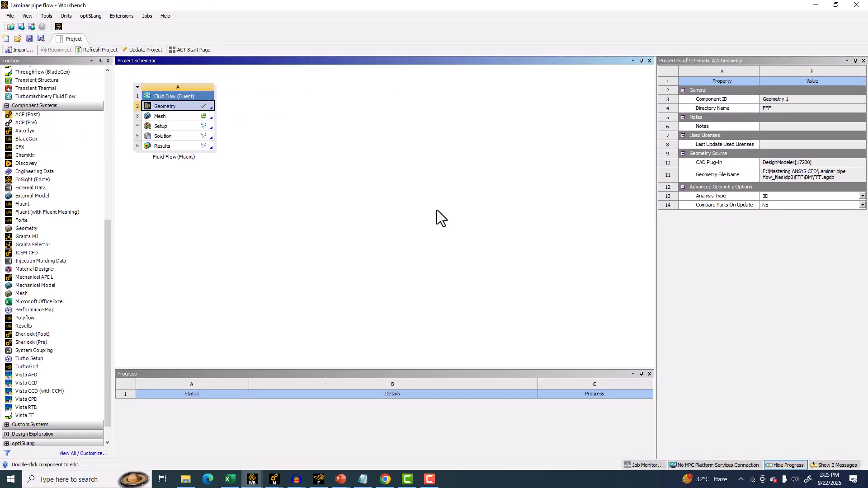
pyautogui.click(856, 6)
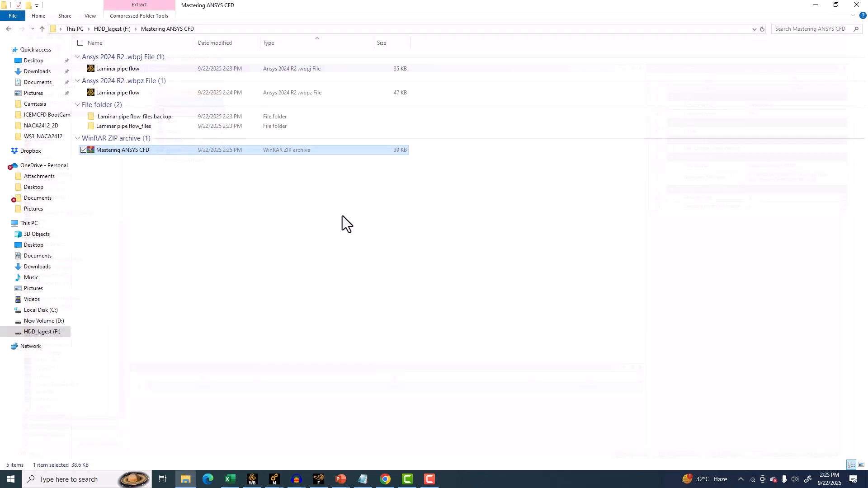
# Open the Laminar pipe flow .wbpz archive and start Workbench 2024 R2 from the Windows search.
pyautogui.doubleClick(110, 91)
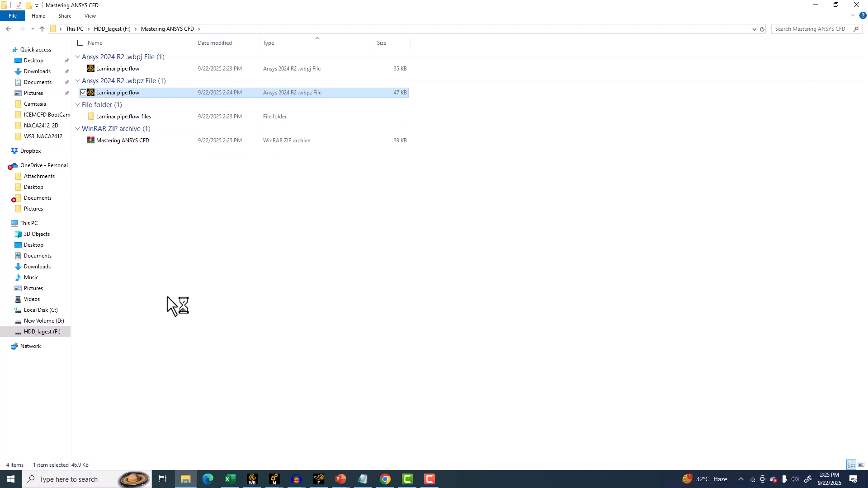
pyautogui.click(40, 479)
pyautogui.write('wo')
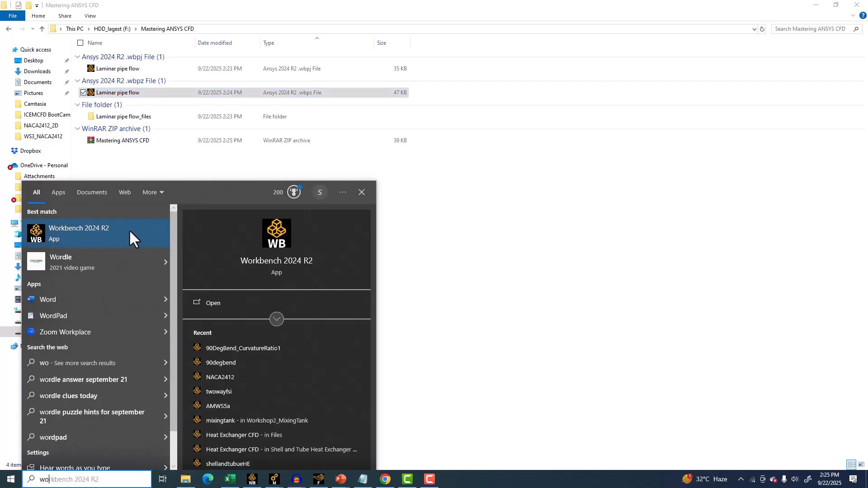
pyautogui.click(129, 231)
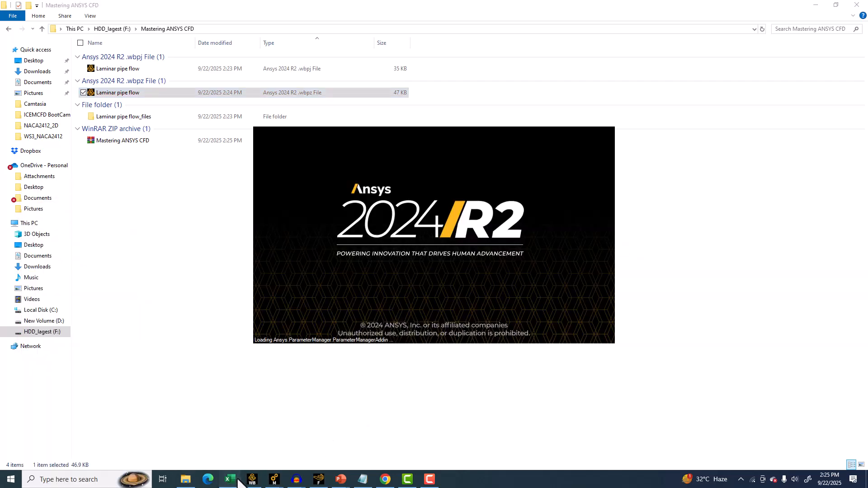
pyautogui.click(237, 479)
pyautogui.click(247, 478)
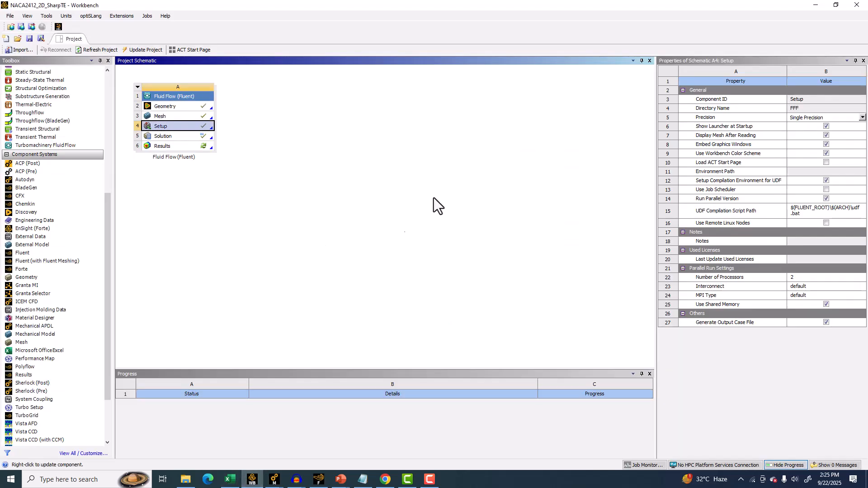
pyautogui.click(817, 5)
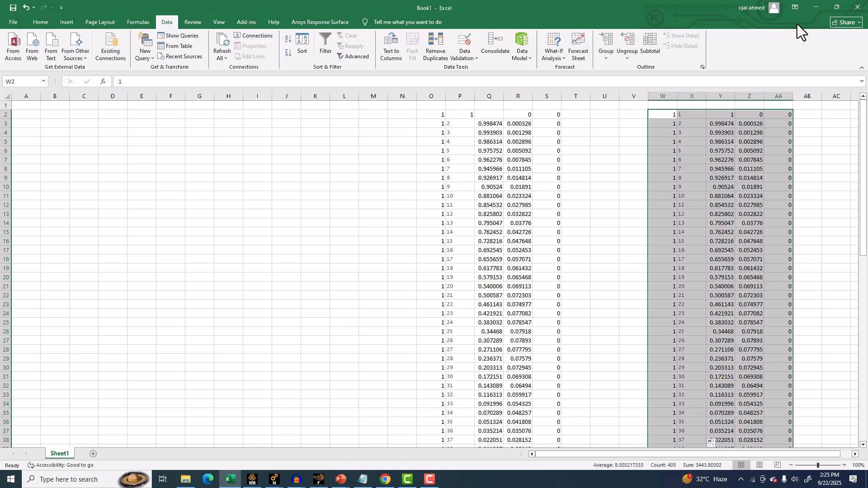
pyautogui.click(252, 478)
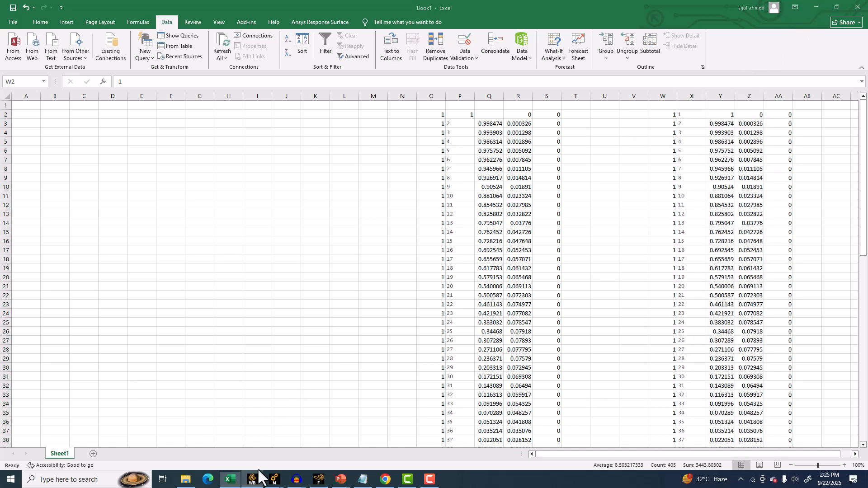
pyautogui.click(252, 479)
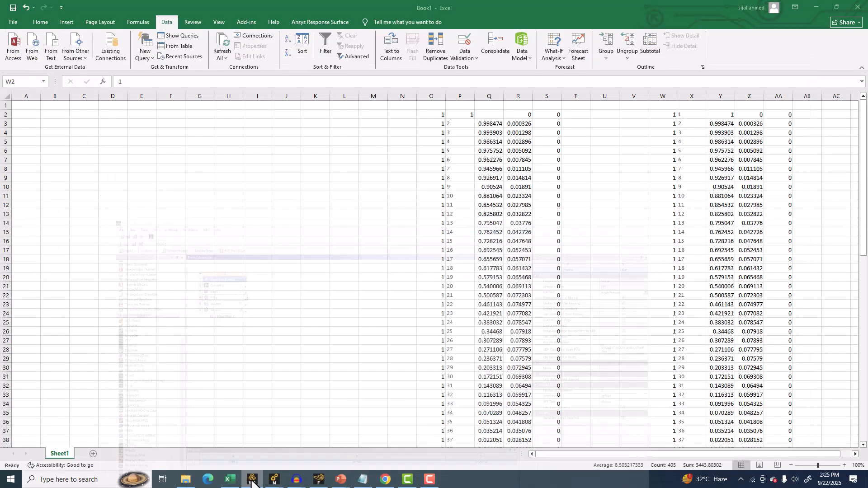
pyautogui.click(252, 480)
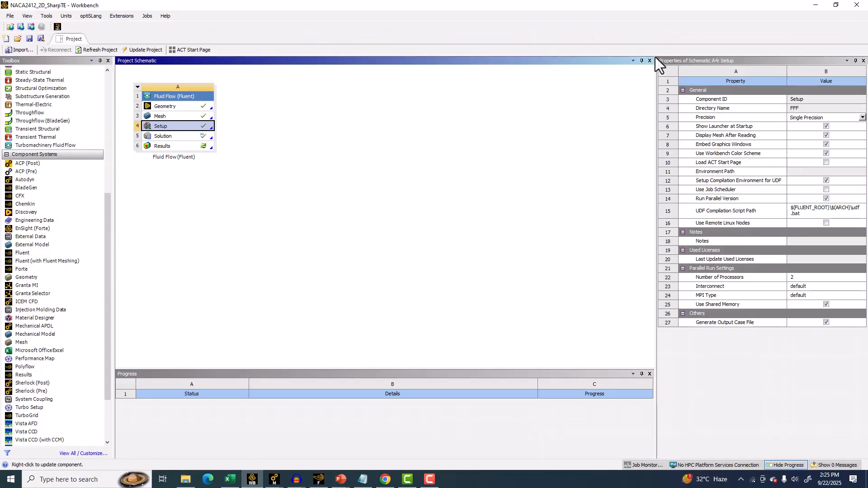
pyautogui.click(186, 479)
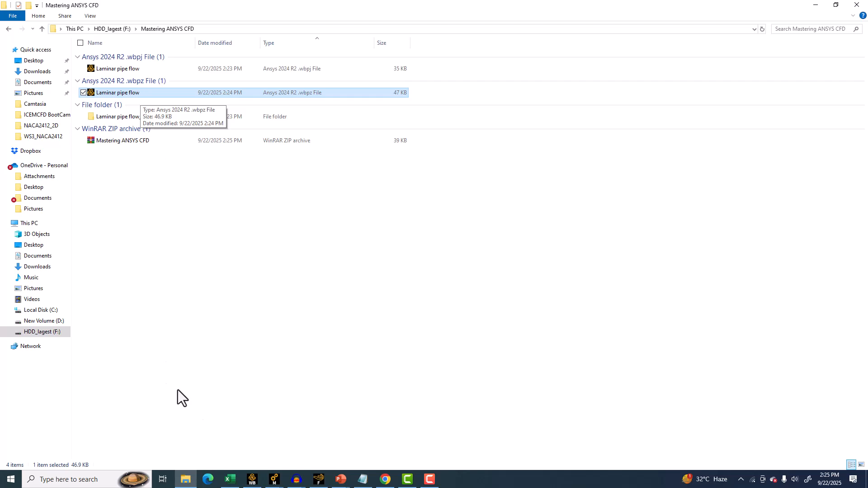
# Save the project restored from the Laminar pipe flow archive as abc in the Mastering ANSYS CFD folder.
pyautogui.click(252, 481)
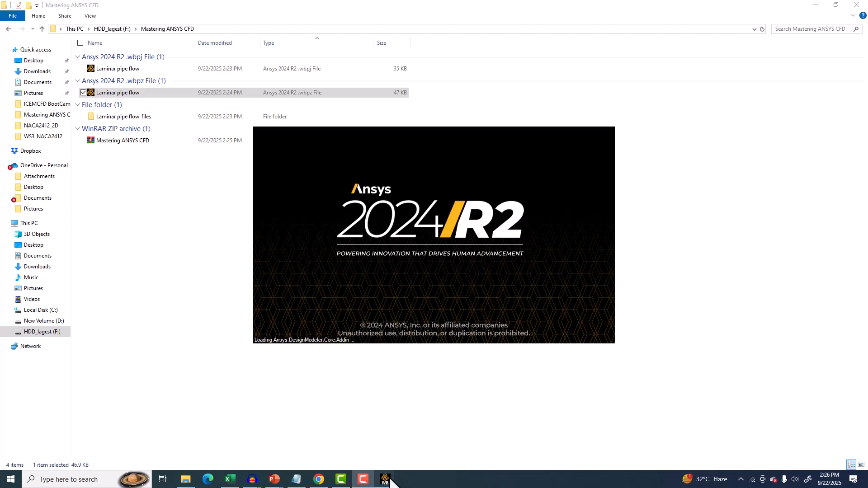
pyautogui.click(419, 438)
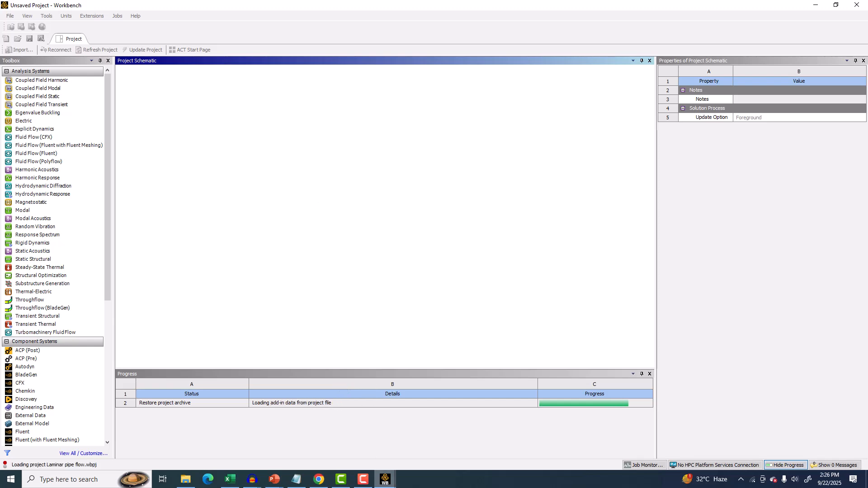
pyautogui.moveTo(385, 479)
pyautogui.click(430, 447)
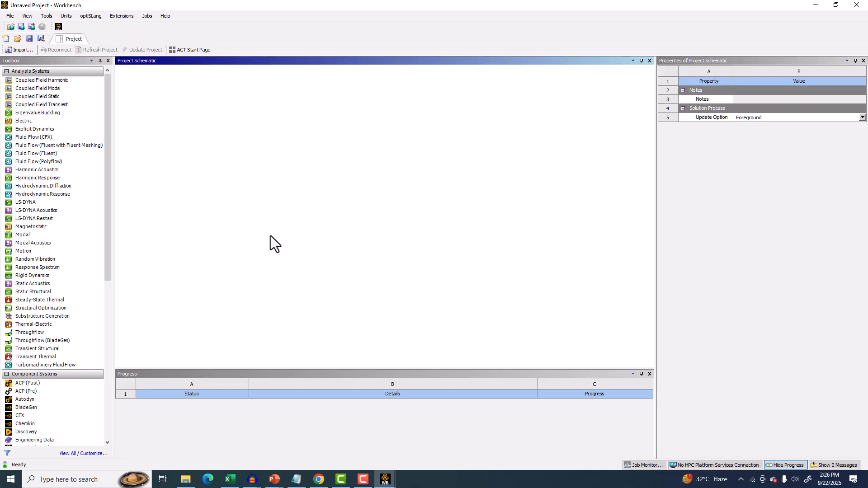
pyautogui.click(403, 486)
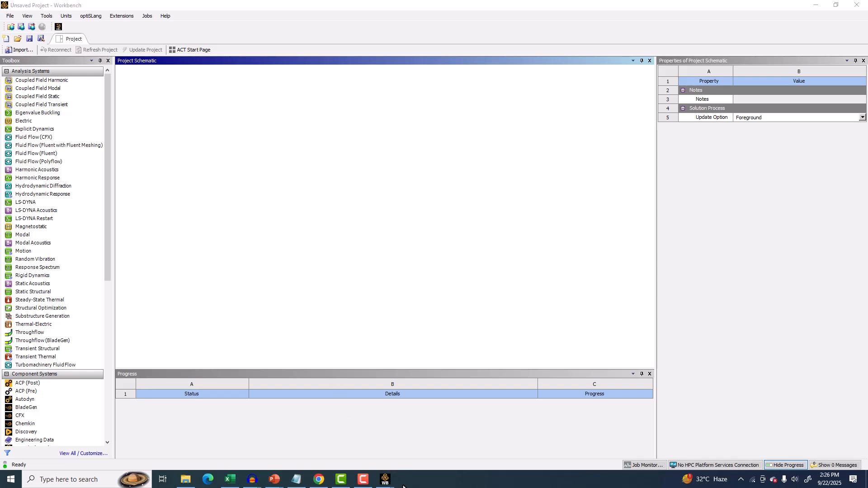
pyautogui.moveTo(391, 483)
pyautogui.click(348, 452)
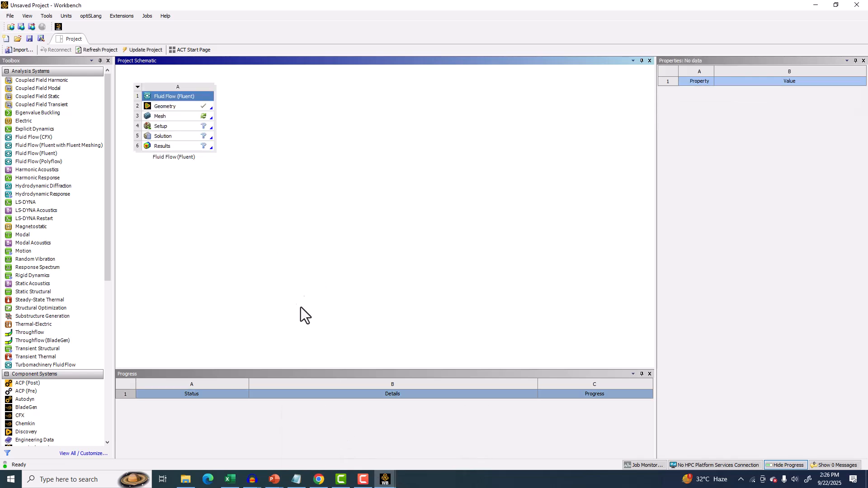
pyautogui.click(8, 17)
pyautogui.click(29, 54)
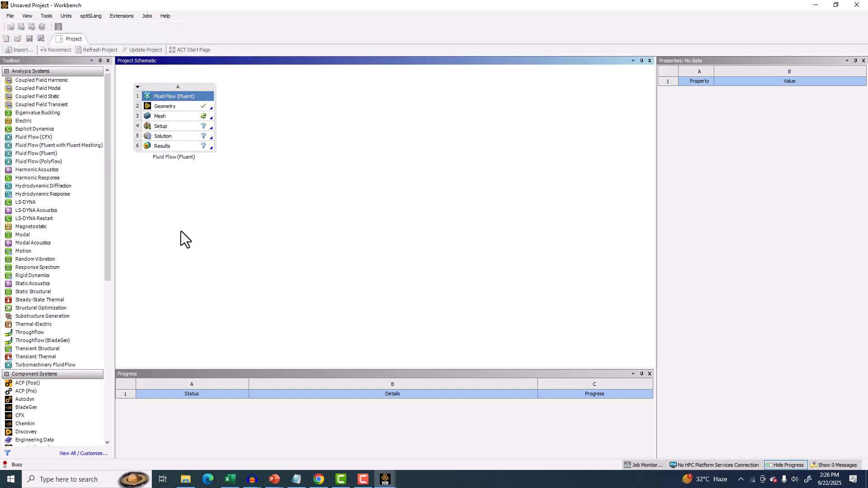
pyautogui.write('abc')
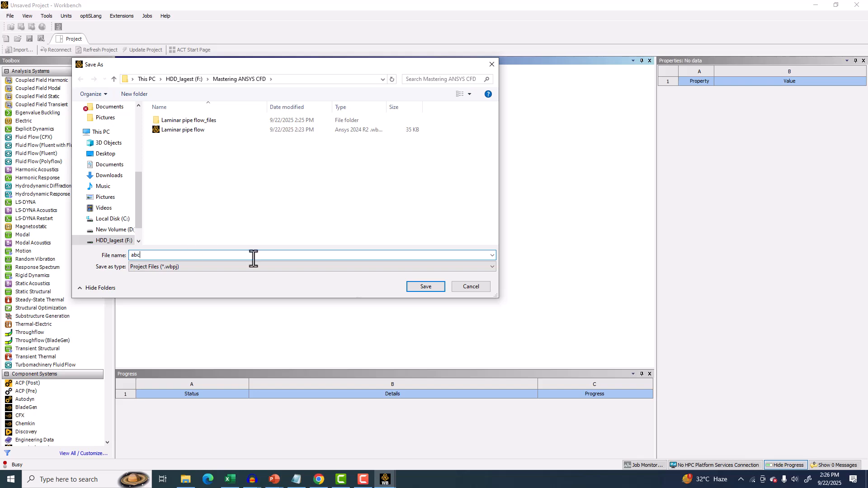
pyautogui.click(436, 289)
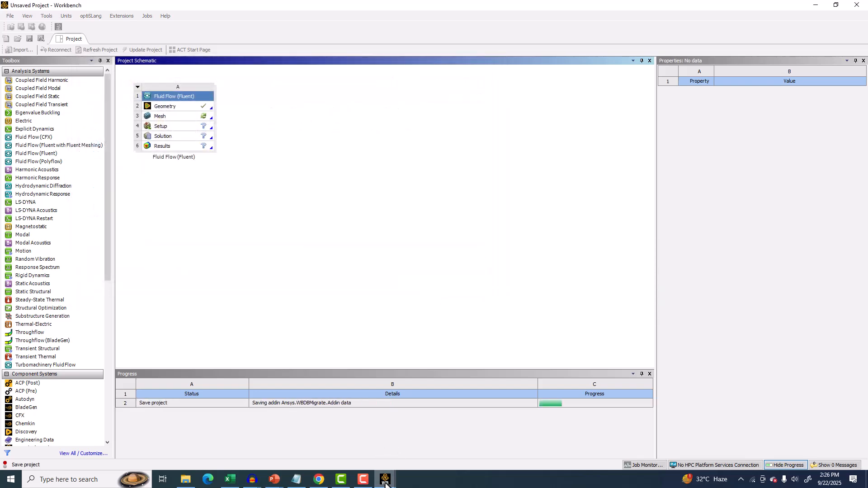
# Try to import the Laminar pipe flow .wbpz archive from the Mastering ANSYS CFD folder into the new unsaved project.
pyautogui.moveTo(384, 479)
pyautogui.click(438, 436)
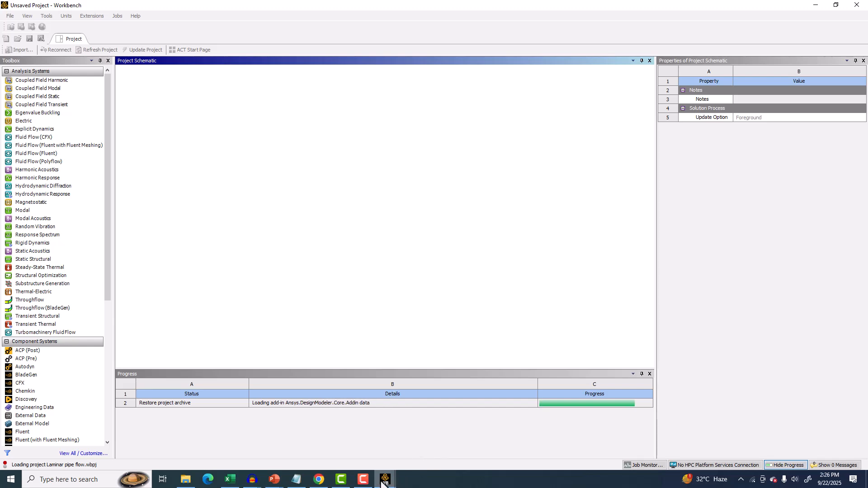
pyautogui.moveTo(385, 480)
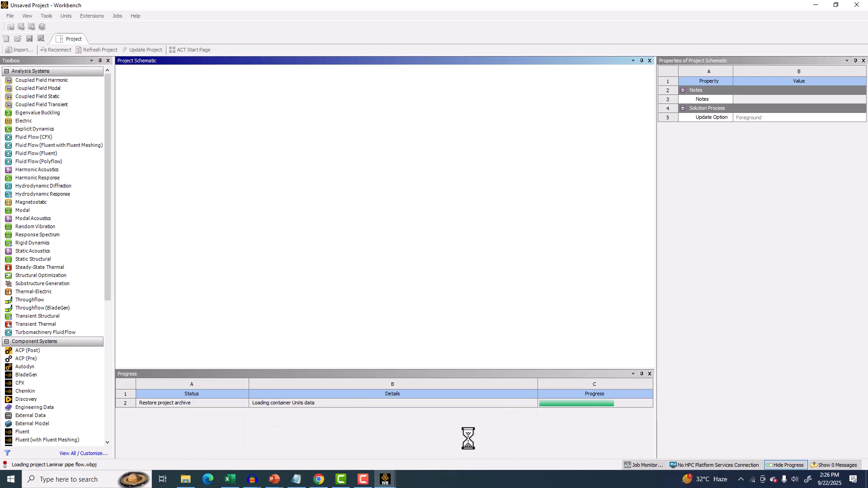
pyautogui.click(326, 440)
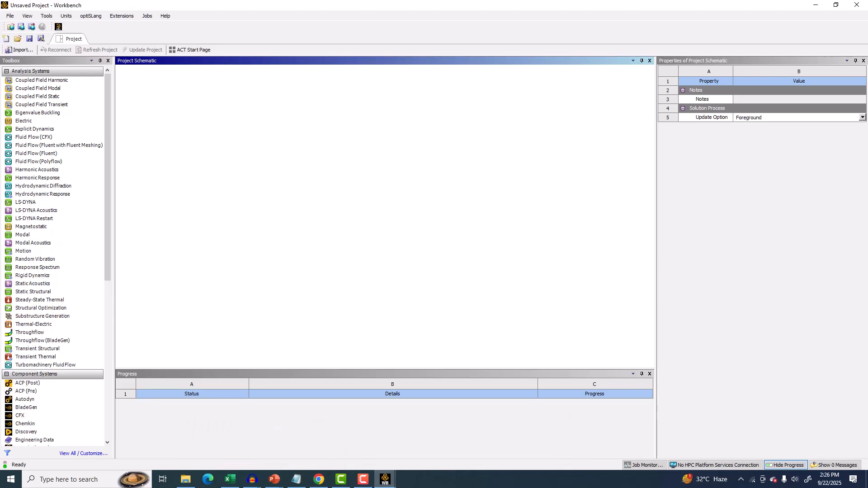
pyautogui.click(9, 16)
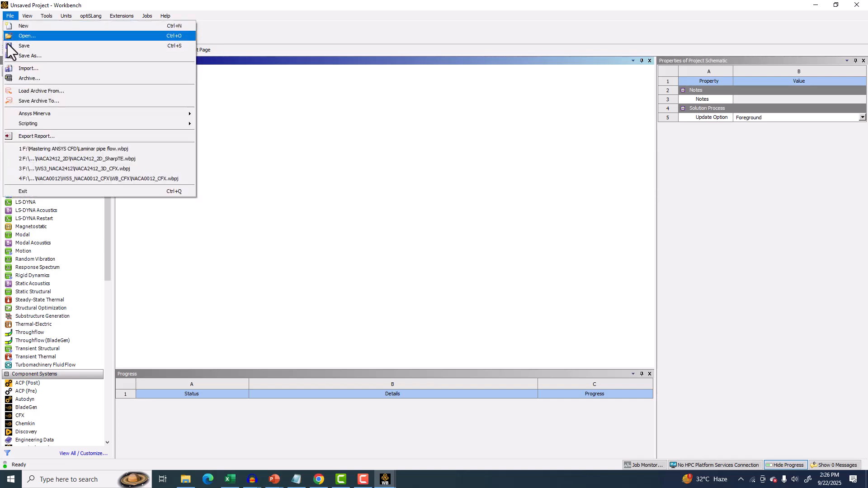
pyautogui.click(31, 68)
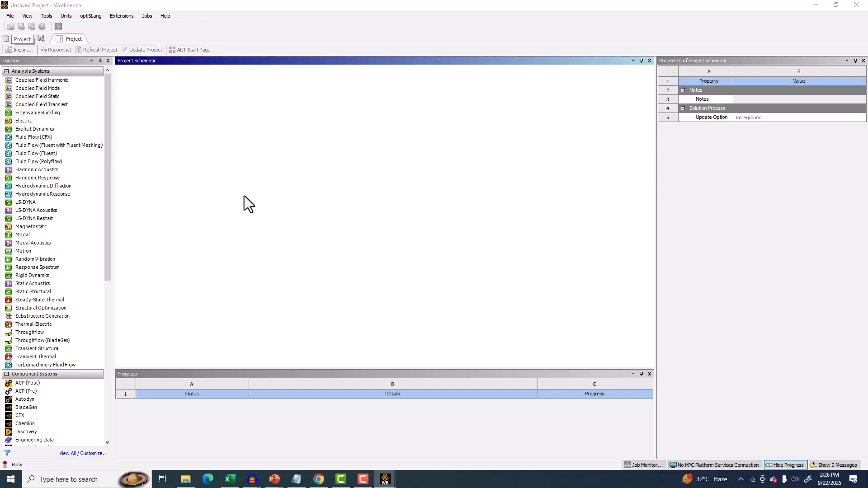
pyautogui.scroll(-2, 86, 190)
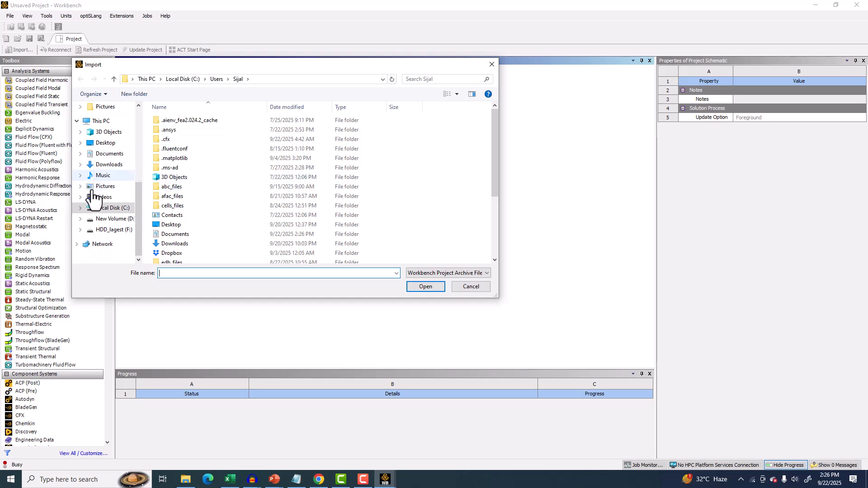
pyautogui.click(113, 230)
pyautogui.doubleClick(177, 139)
pyautogui.click(179, 149)
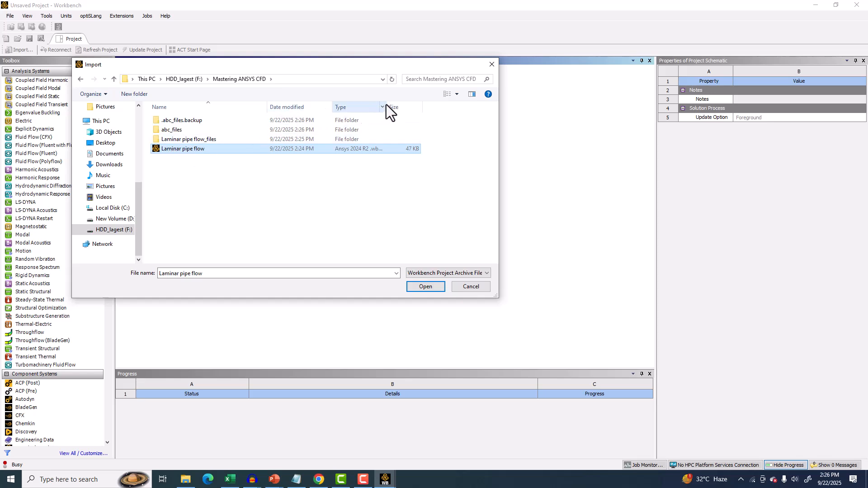
pyautogui.moveTo(388, 107); pyautogui.dragTo(413, 107)
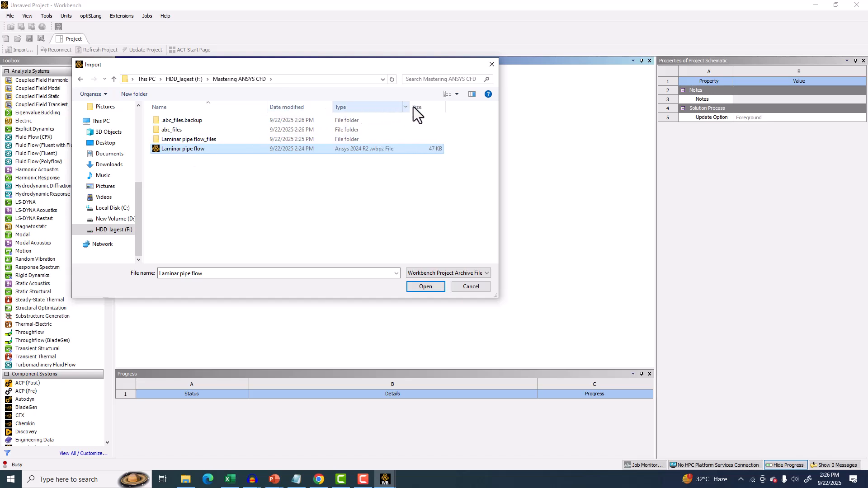
pyautogui.click(437, 287)
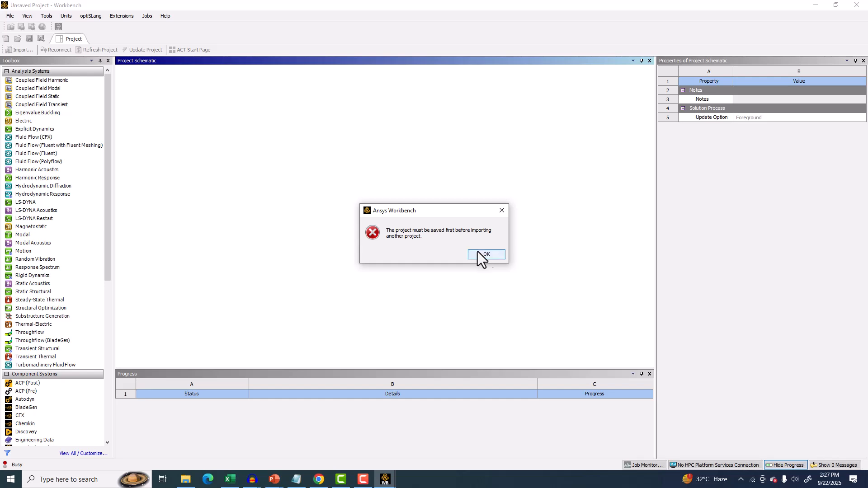
pyautogui.click(484, 252)
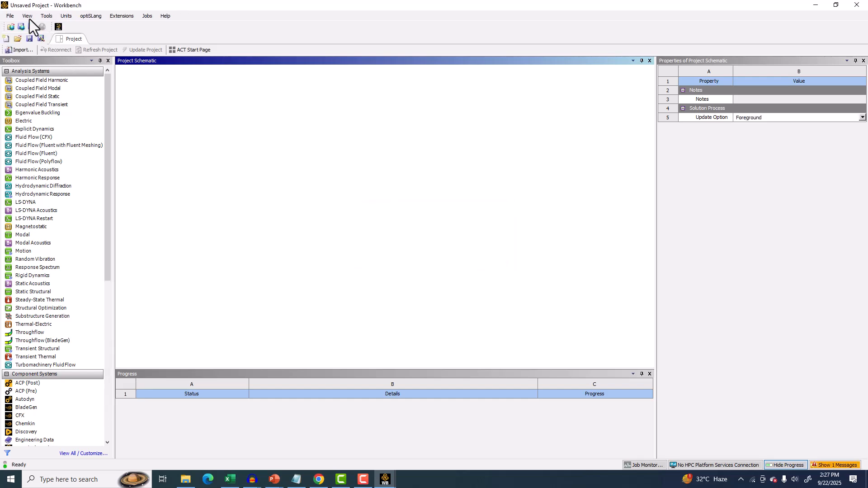
# Save the empty project as bdcd in the Mastering ANSYS CFD folder.
pyautogui.click(15, 19)
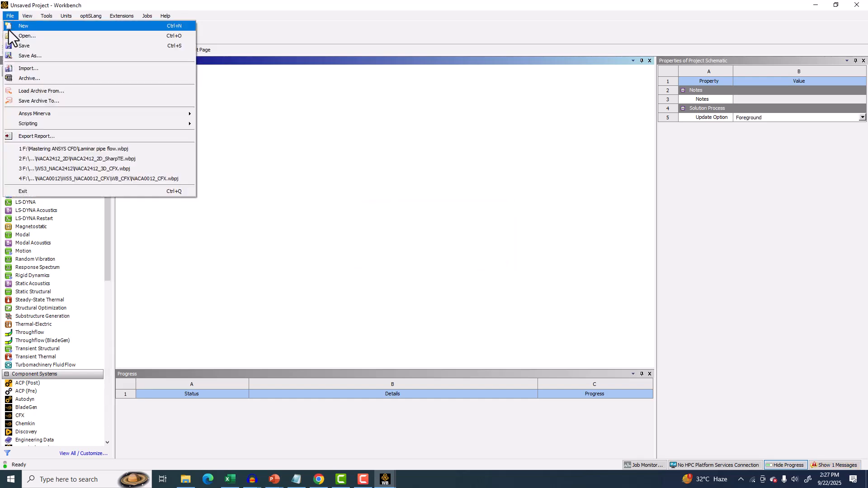
pyautogui.click(20, 59)
pyautogui.write('bdcd')
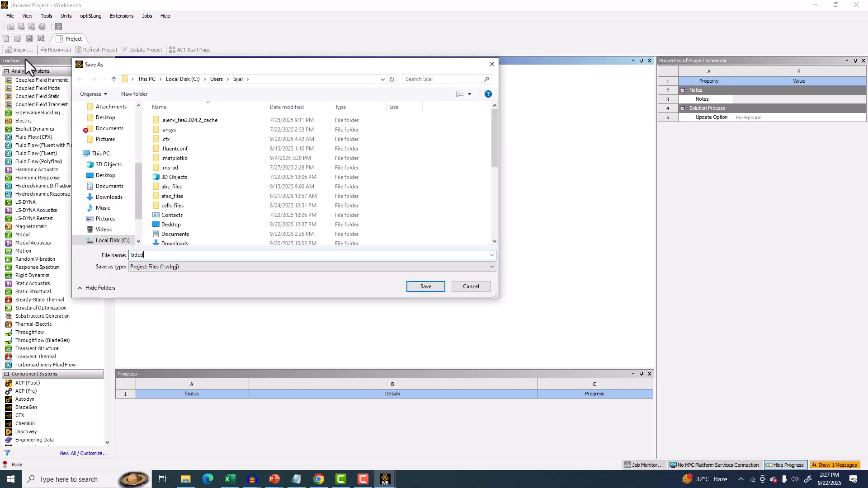
pyautogui.scroll(-1, 119, 172)
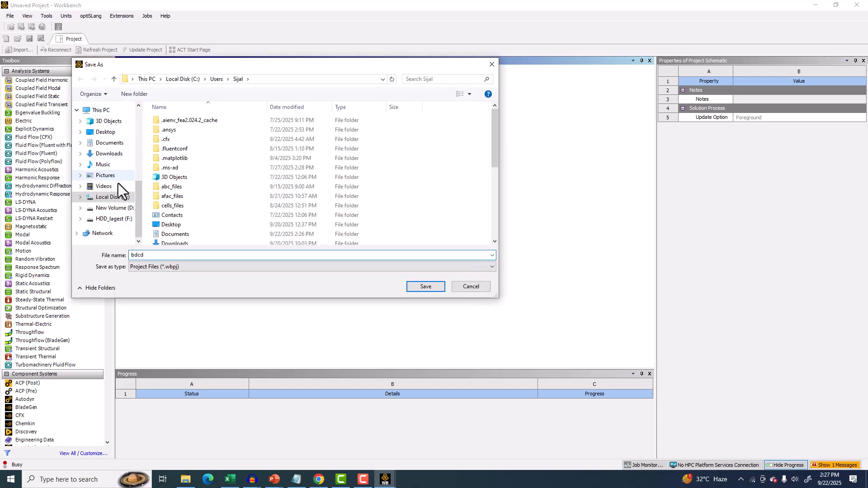
pyautogui.click(113, 219)
pyautogui.doubleClick(180, 142)
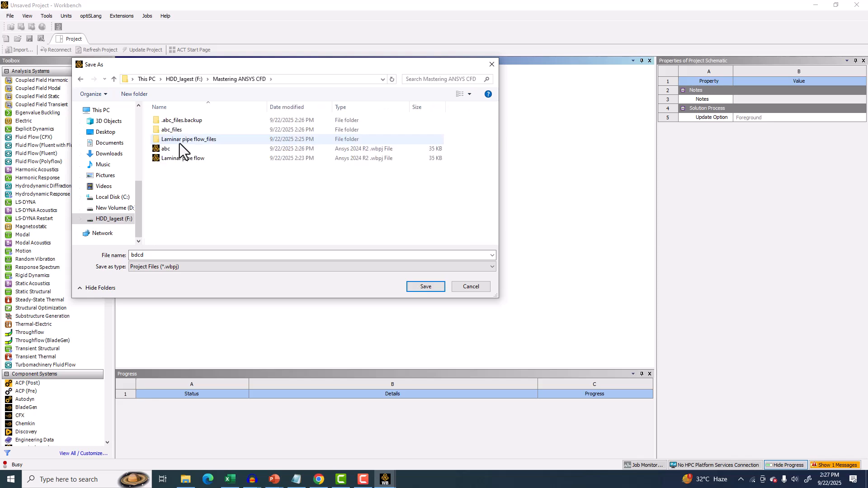
pyautogui.click(426, 286)
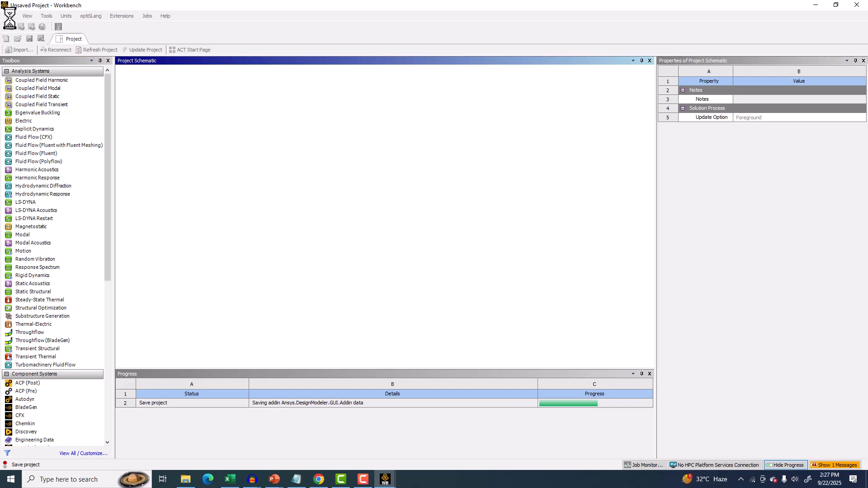
# Import the Laminar pipe flow .wbpz archive into the bdcd project.
pyautogui.click(10, 16)
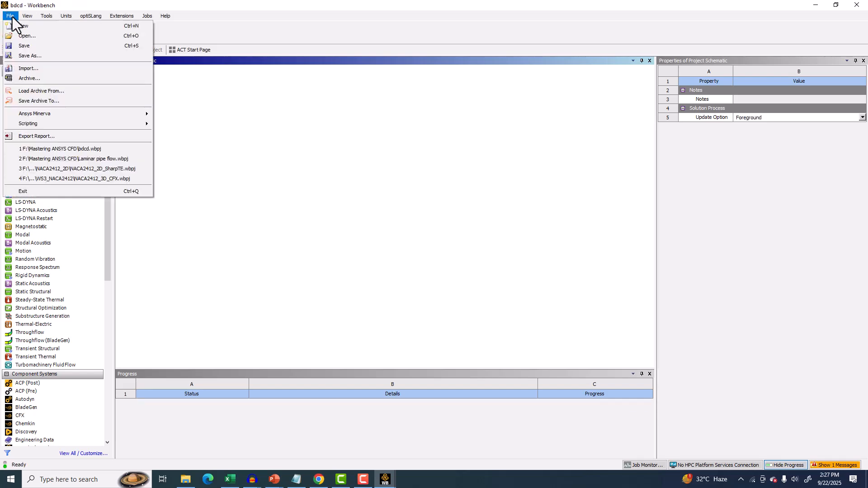
pyautogui.click(29, 68)
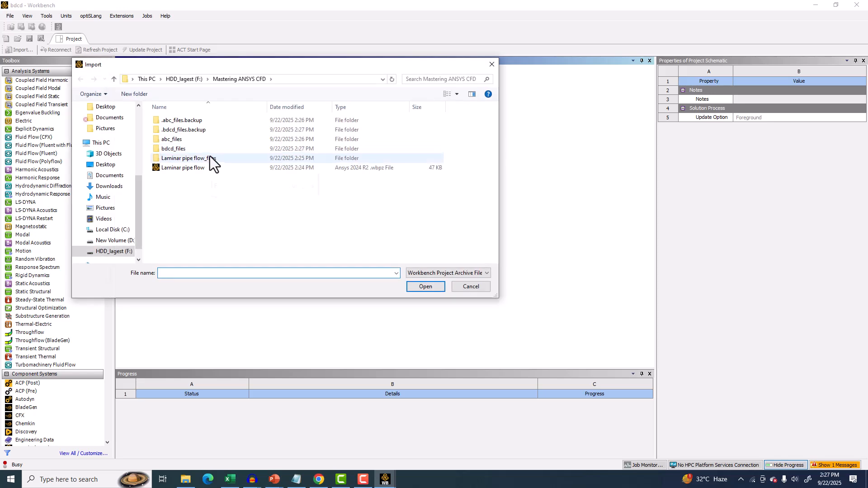
pyautogui.click(191, 167)
pyautogui.click(421, 284)
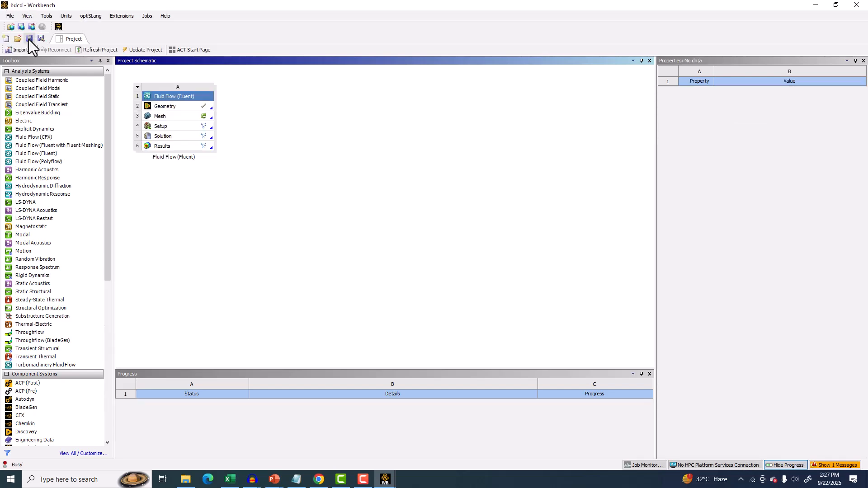
# Save the bdcd project and switch to the abc Workbench window.
pyautogui.click(28, 39)
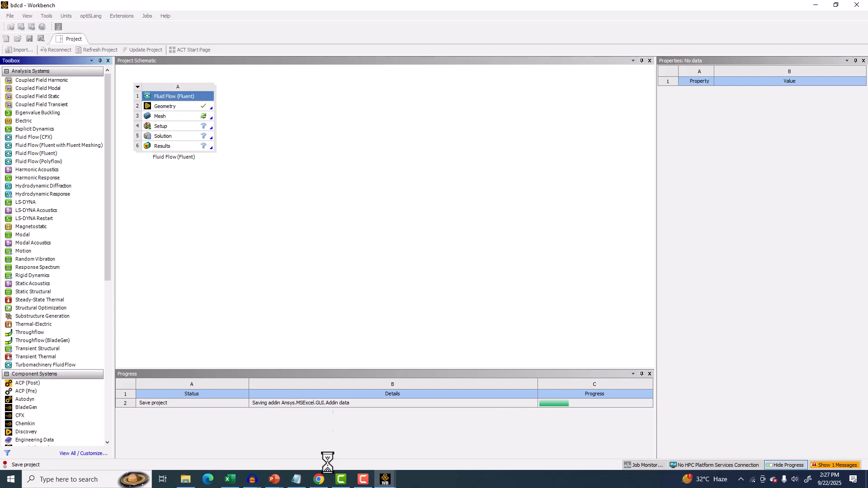
pyautogui.moveTo(390, 481)
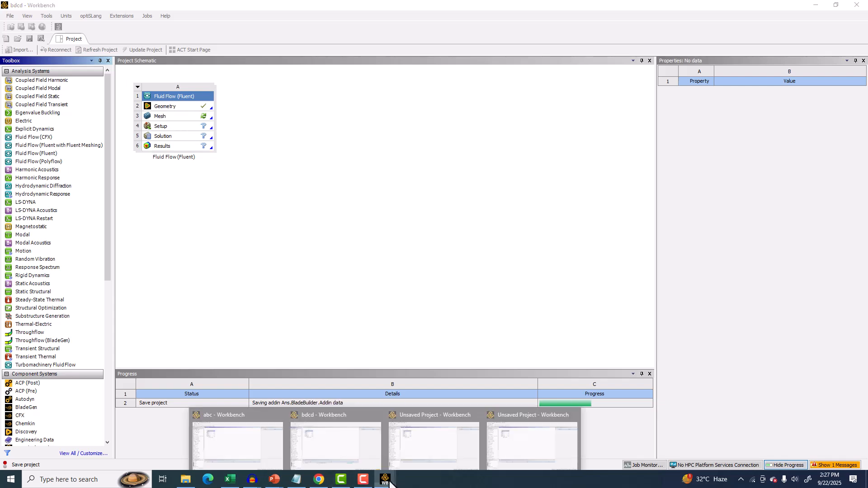
pyautogui.click(263, 434)
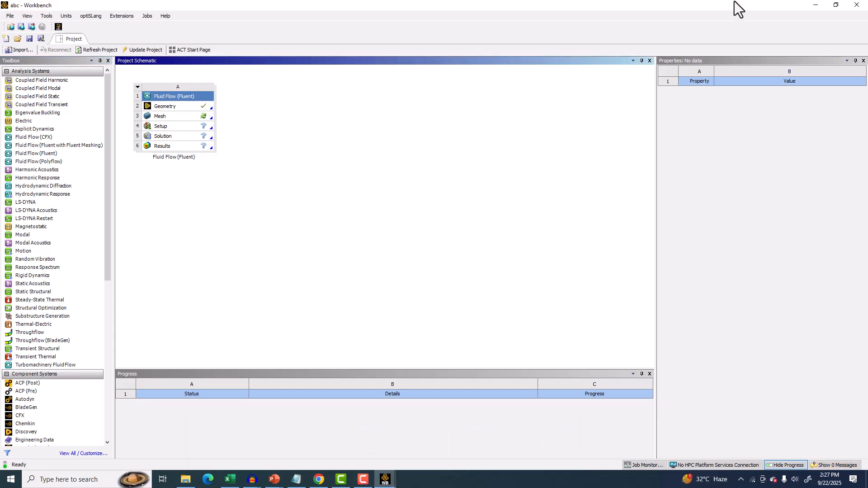
# Close the abc Workbench window and open the Mastering ANSYS CFD folder in File Explorer.
pyautogui.click(858, 5)
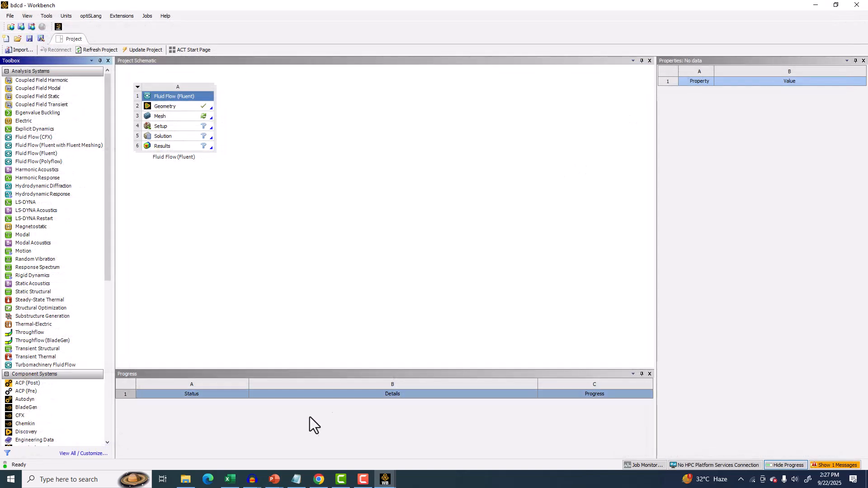
pyautogui.click(382, 479)
pyautogui.rightClick(384, 473)
pyautogui.click(381, 461)
pyautogui.rightClick(383, 473)
pyautogui.click(380, 457)
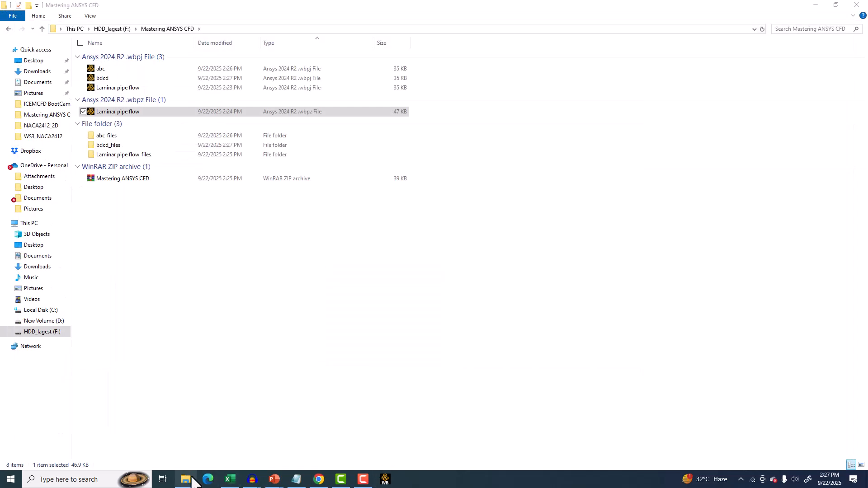
# Delete the abc and bdcd project files and their abc_files and bdcd_files folders from the Mastering ANSYS CFD folder.
pyautogui.click(104, 87)
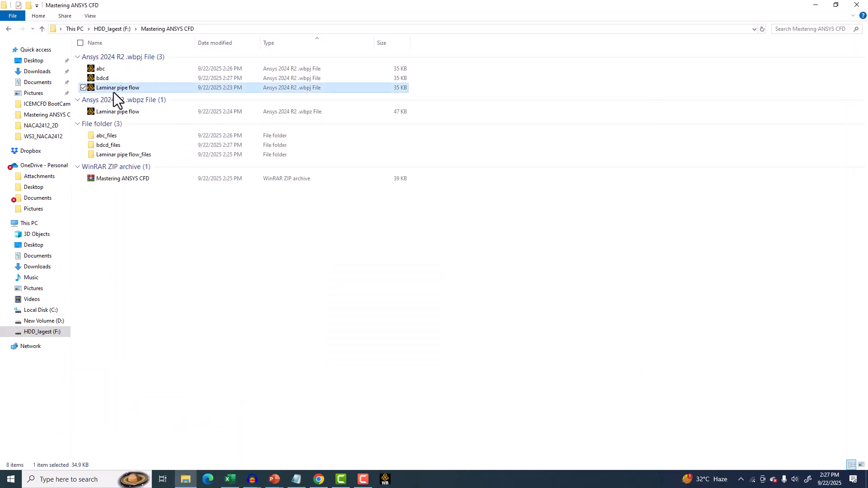
pyautogui.click(100, 79)
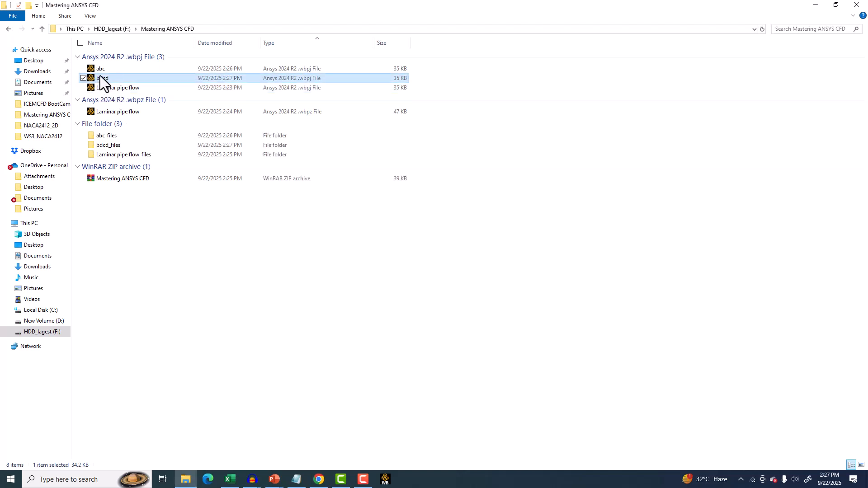
pyautogui.press('Delete')
pyautogui.click(99, 70)
pyautogui.press('Delete')
pyautogui.click(108, 116)
pyautogui.press('Delete')
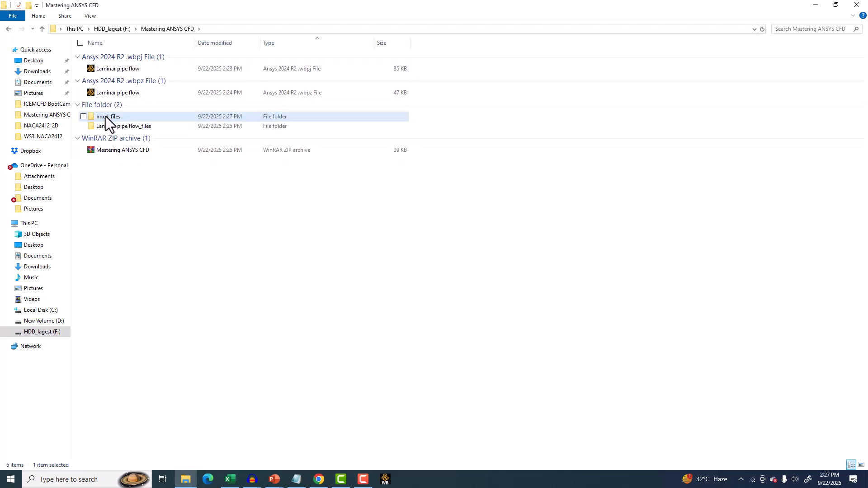
pyautogui.press('Delete')
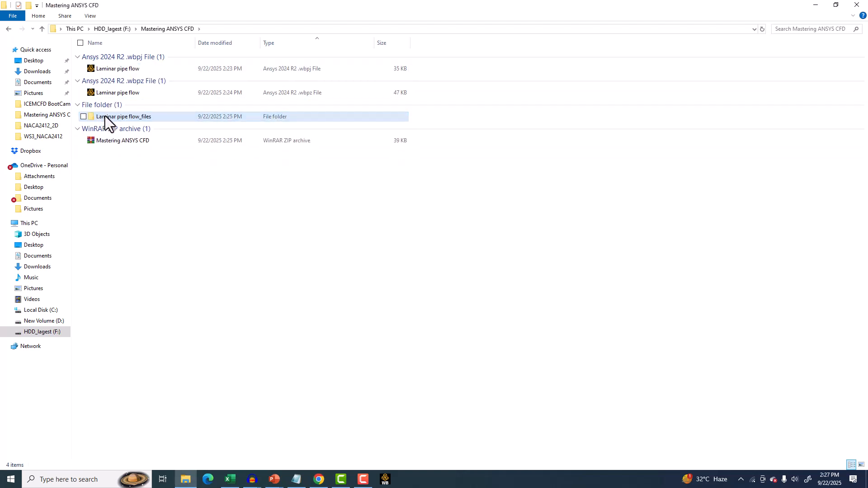
pyautogui.click(130, 142)
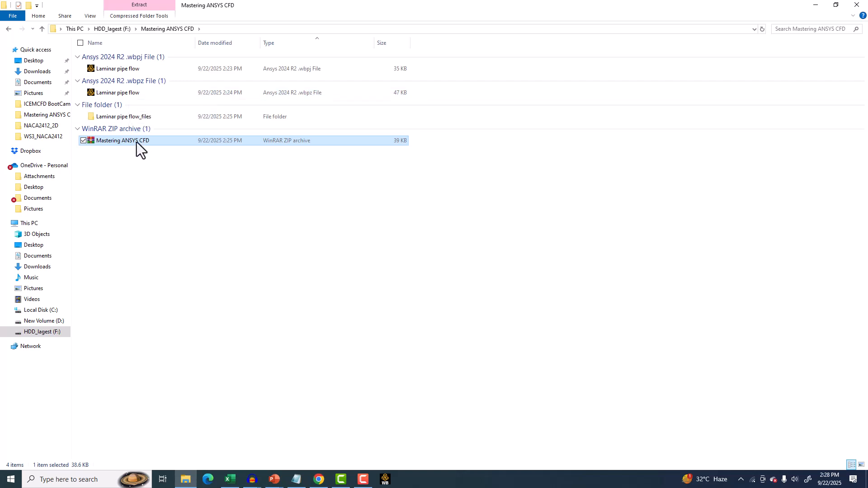
# Back in the pipe geometry in DesignModeler, create a named selection called Inlet on the pipe's near end face and generate.
pyautogui.click(385, 479)
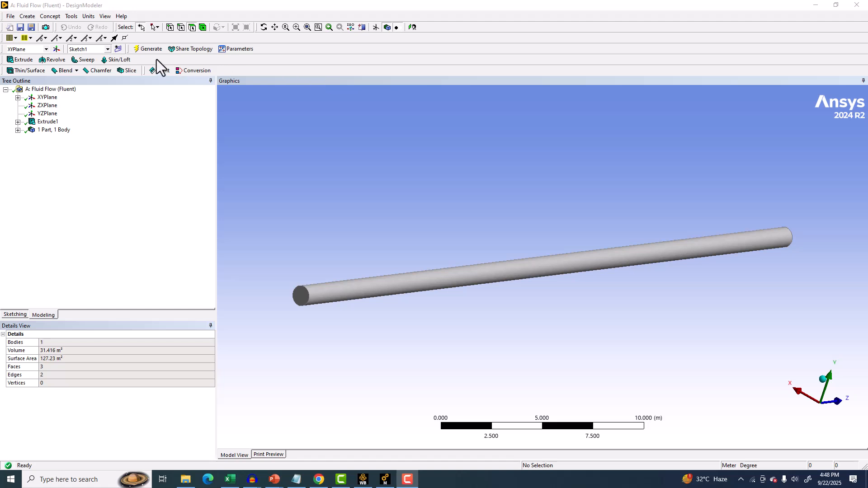
pyautogui.moveTo(346, 217); pyautogui.dragTo(377, 227, button='middle')
pyautogui.scroll(5, 367, 216)
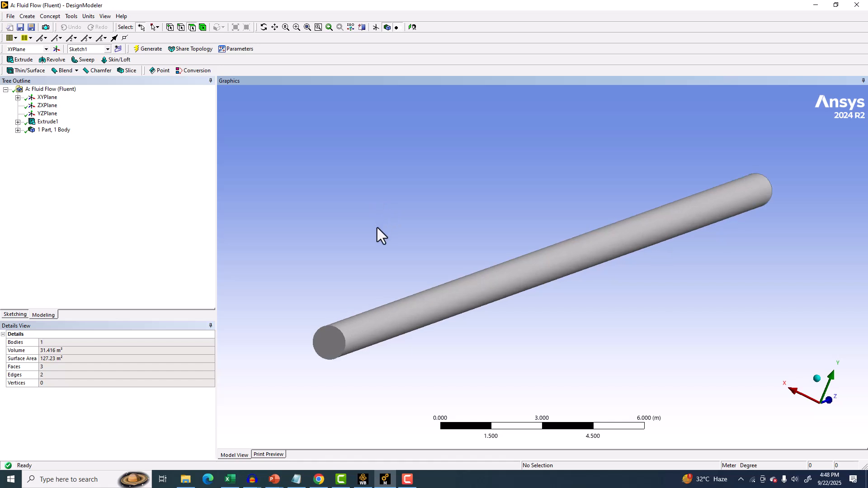
pyautogui.scroll(-2, 377, 227)
pyautogui.keyDown('ctrl'); pyautogui.moveTo(377, 227); pyautogui.dragTo(354, 243, button='middle'); pyautogui.keyUp('ctrl')
pyautogui.scroll(5, 388, 232)
pyautogui.scroll(-4, 388, 232)
pyautogui.scroll(1, 388, 232)
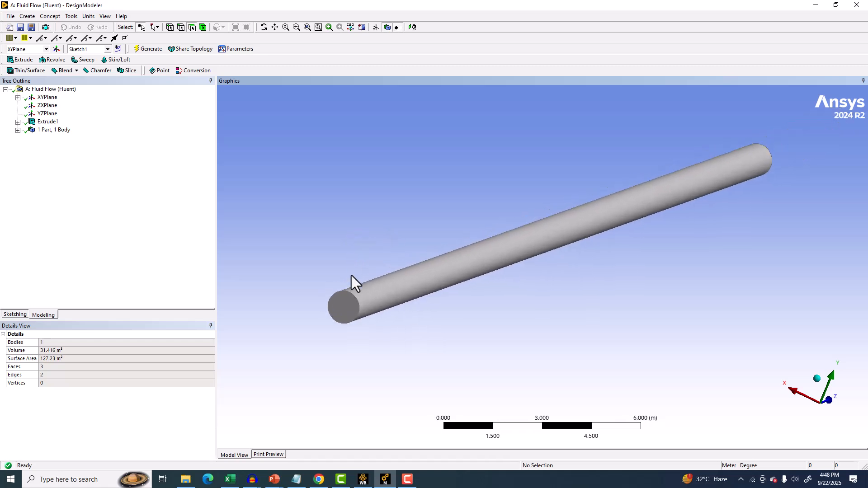
pyautogui.click(351, 309)
pyautogui.rightClick(292, 212)
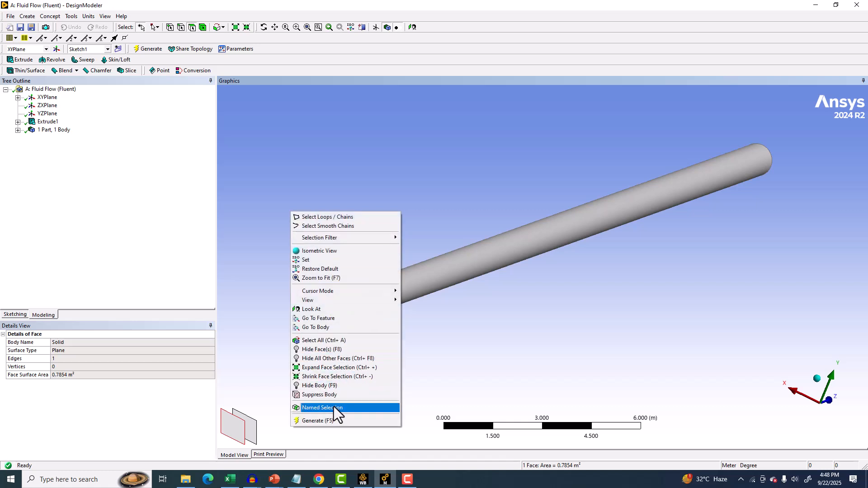
pyautogui.click(360, 409)
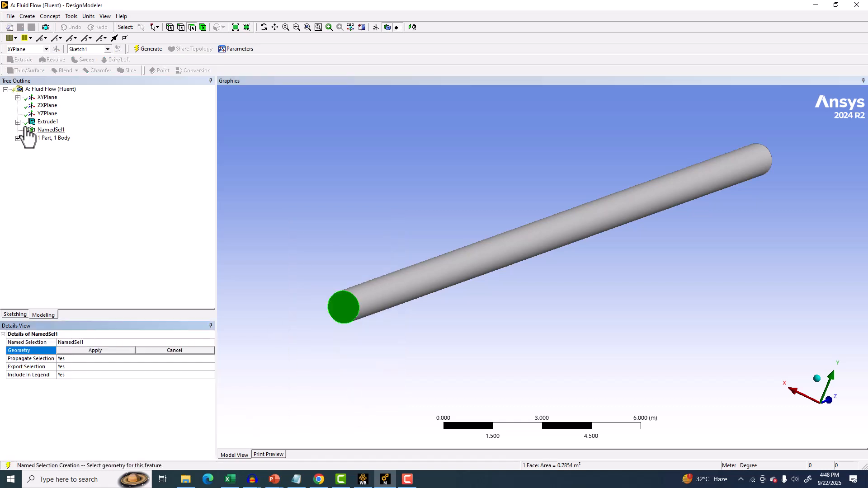
pyautogui.click(75, 342)
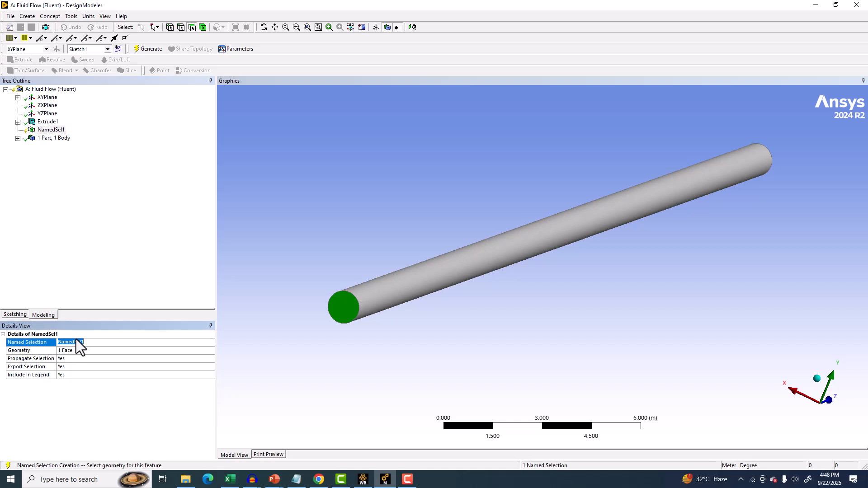
pyautogui.write('Inlet')
pyautogui.press('Return')
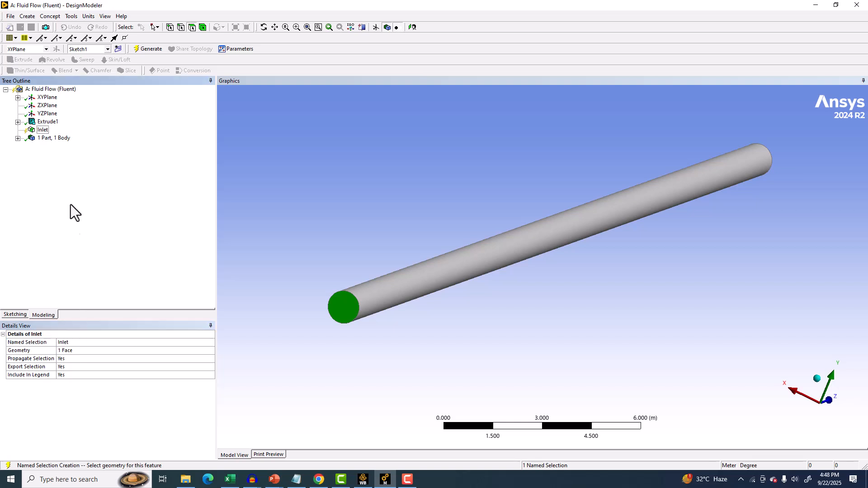
pyautogui.click(151, 47)
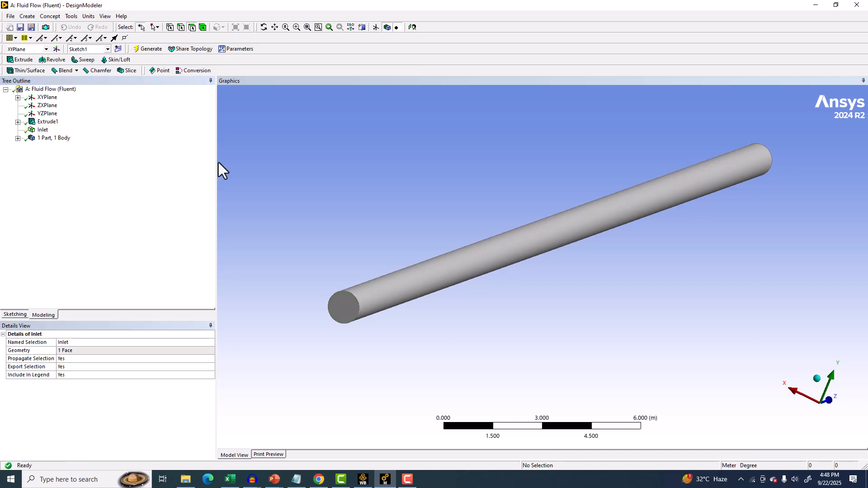
# Create a named selection called Wall on the pipe's cylindrical face and generate.
pyautogui.click(386, 294)
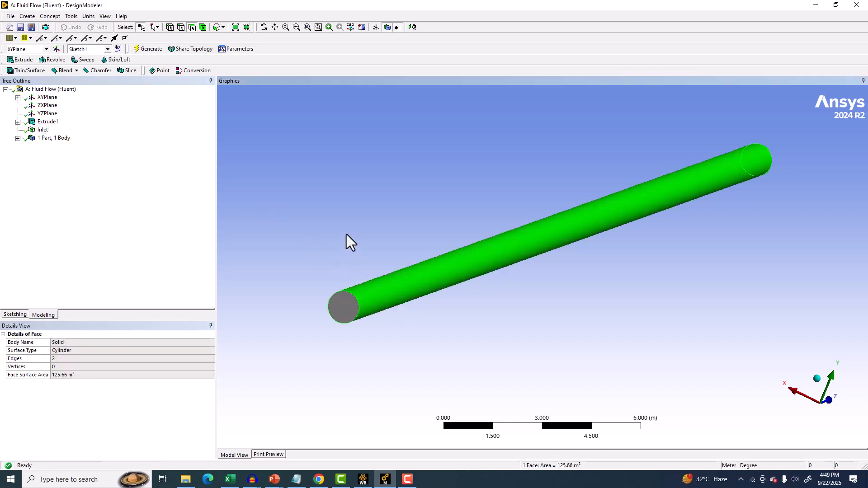
pyautogui.rightClick(335, 218)
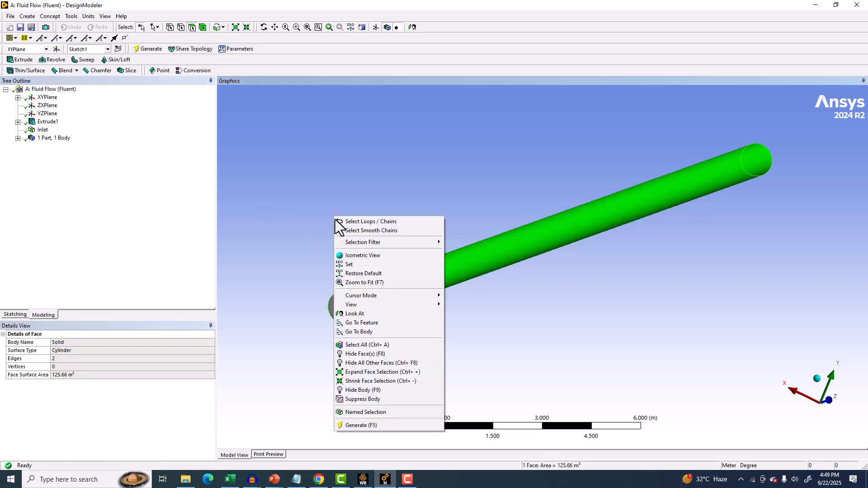
pyautogui.click(341, 412)
pyautogui.click(85, 342)
pyautogui.write('Wall')
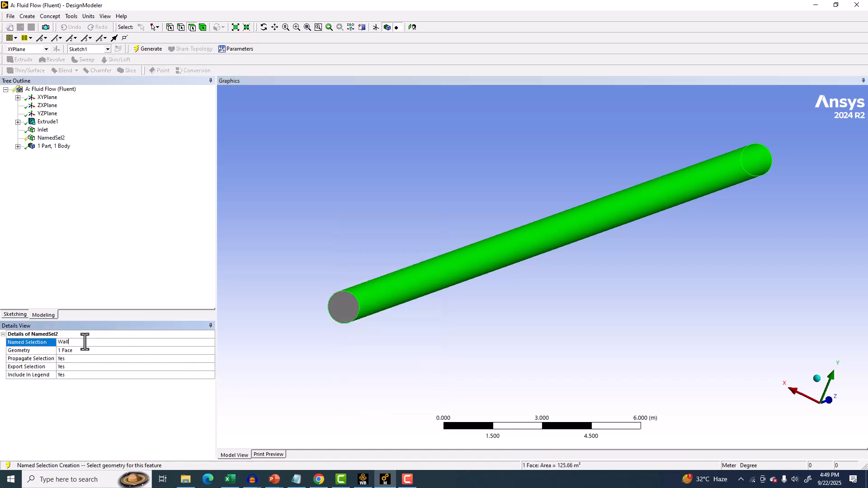
pyautogui.press('Return')
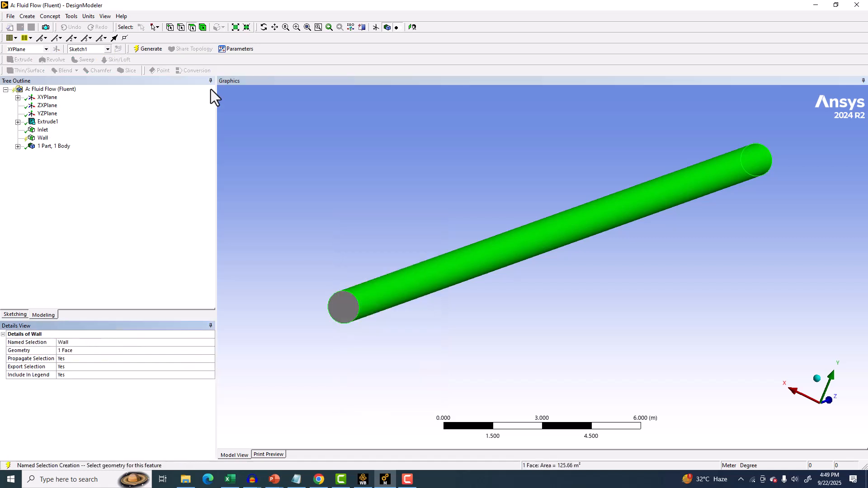
pyautogui.click(152, 49)
# Create a named selection called outlet on the pipe's far end face and generate.
pyautogui.moveTo(859, 271); pyautogui.dragTo(519, 188, button='middle')
pyautogui.click(555, 319)
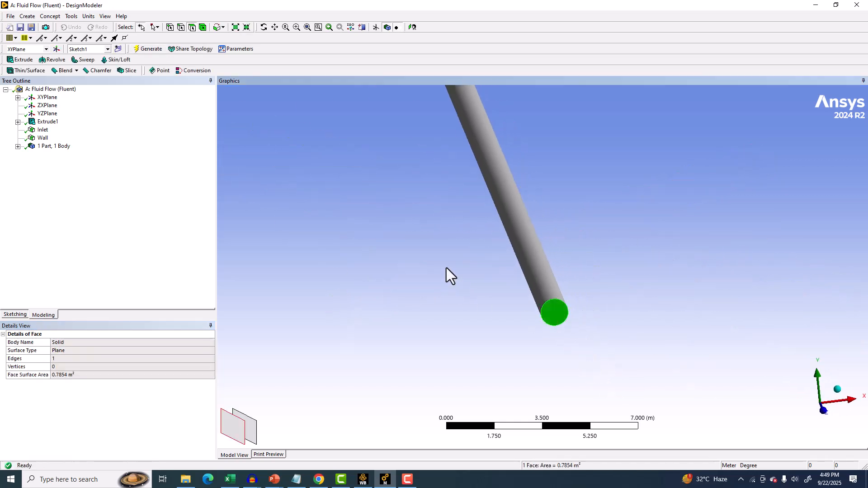
pyautogui.rightClick(446, 268)
pyautogui.click(478, 248)
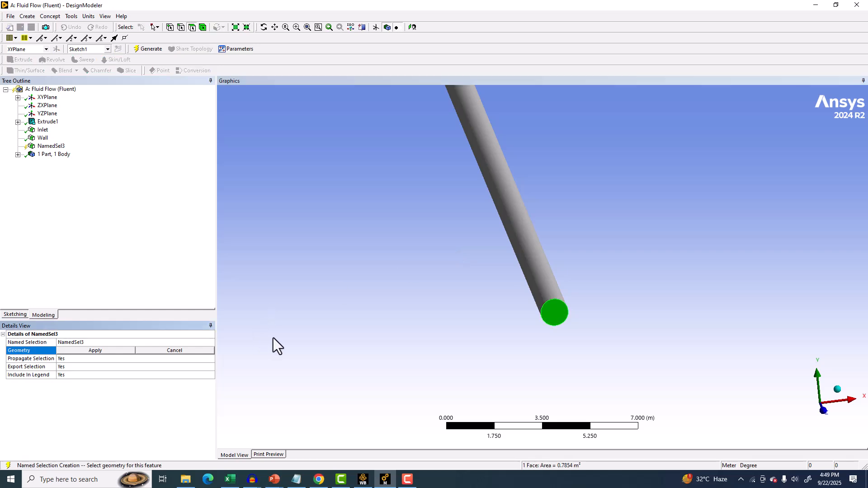
pyautogui.click(113, 351)
pyautogui.click(85, 342)
pyautogui.write('out')
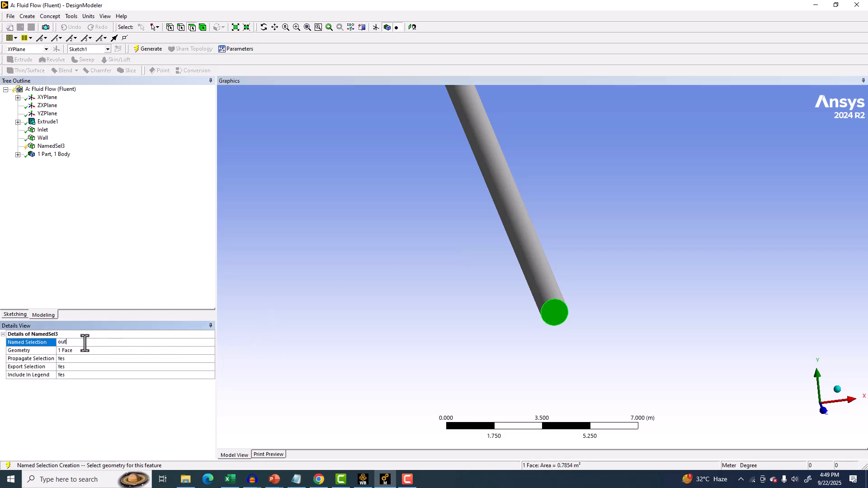
pyautogui.write('let')
pyautogui.press('Return')
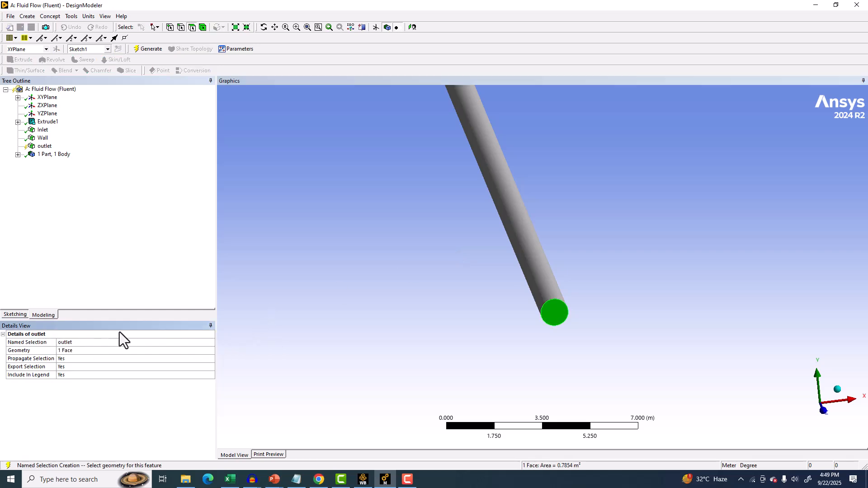
pyautogui.click(142, 50)
# Apply Freeze to the pipe body and generate.
pyautogui.moveTo(500, 237)
pyautogui.mouseDown(button='middle')
pyautogui.moveTo(547, 199)
pyautogui.moveTo(502, 250)
pyautogui.mouseUp(button='middle')
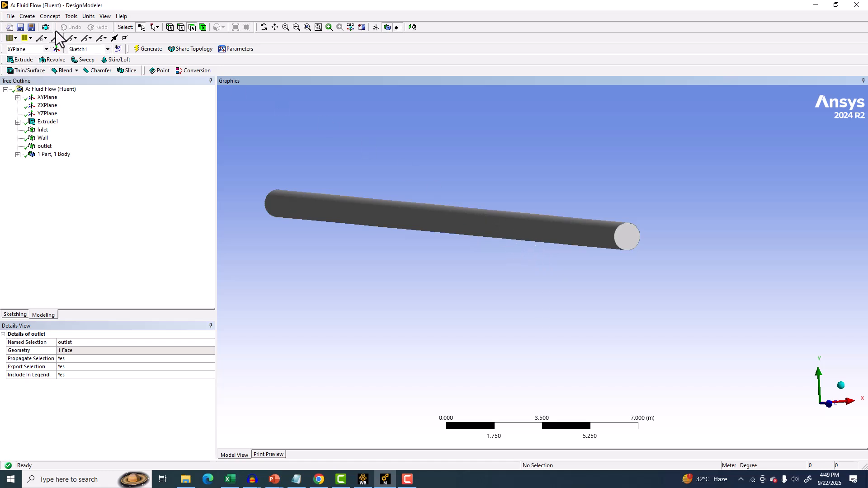
pyautogui.click(102, 16)
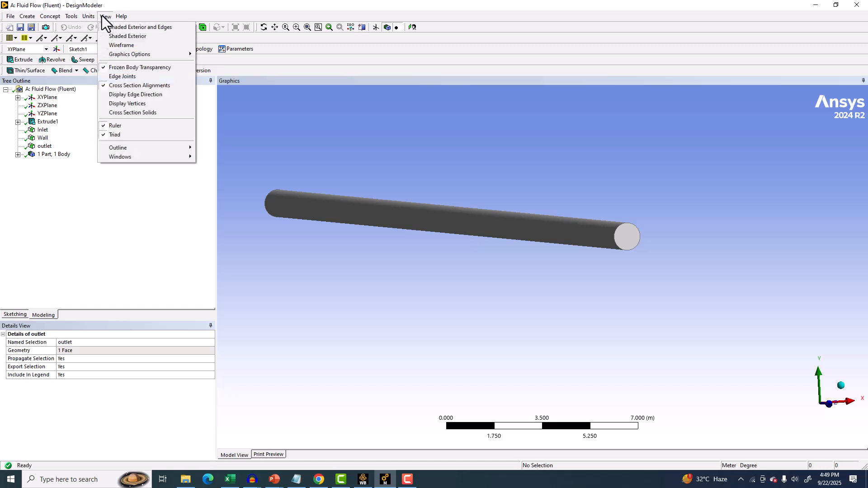
pyautogui.moveTo(454, 189); pyautogui.dragTo(465, 181, button='middle')
pyautogui.click(71, 17)
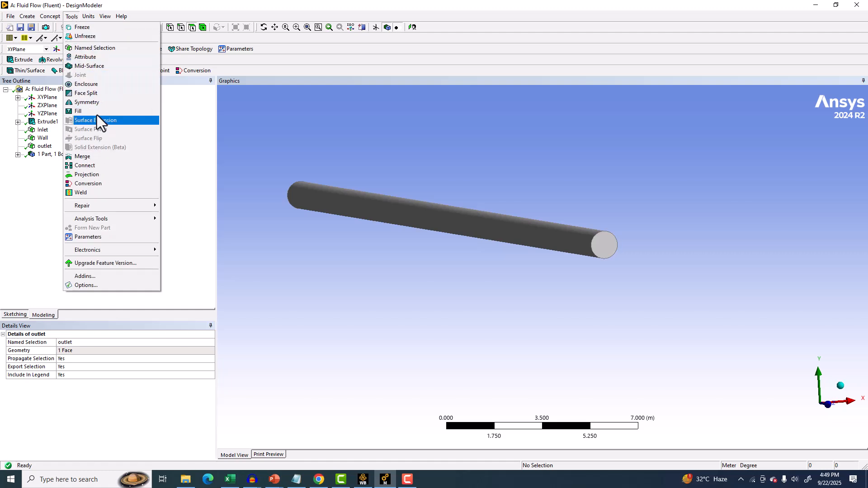
pyautogui.click(96, 29)
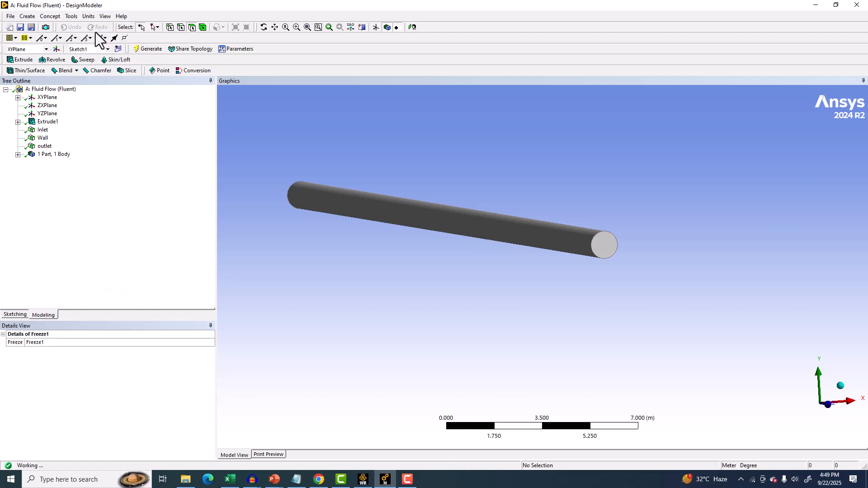
pyautogui.click(143, 49)
# Color the model display by named selection.
pyautogui.moveTo(265, 185); pyautogui.dragTo(544, 200, button='middle')
pyautogui.scroll(2, 270, 189)
pyautogui.click(414, 200)
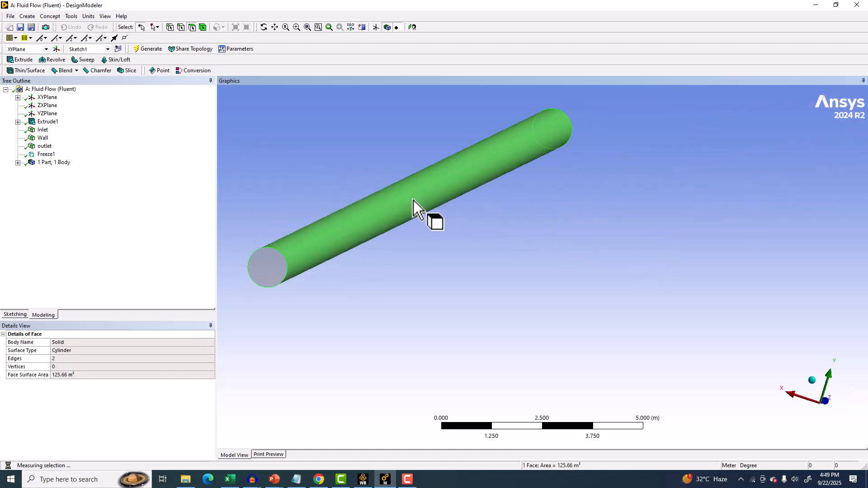
pyautogui.rightClick(413, 200)
pyautogui.press('Escape')
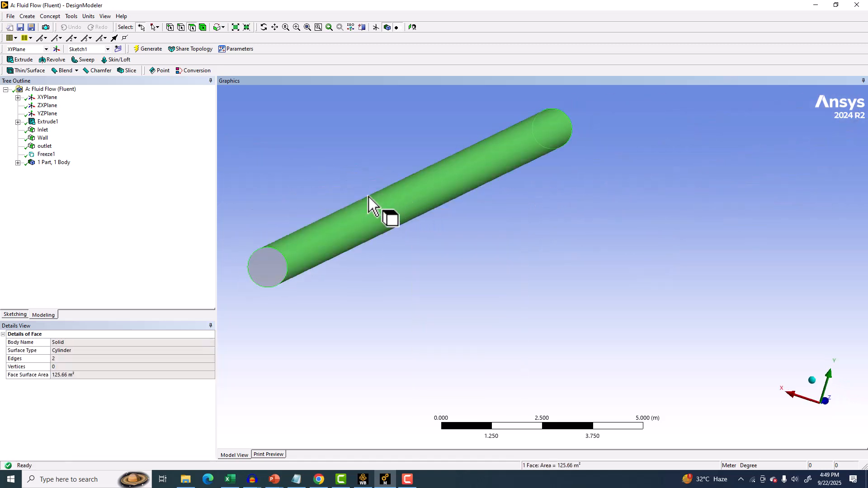
pyautogui.keyDown('ctrl'); pyautogui.moveTo(276, 150); pyautogui.dragTo(299, 174, button='middle'); pyautogui.keyUp('ctrl')
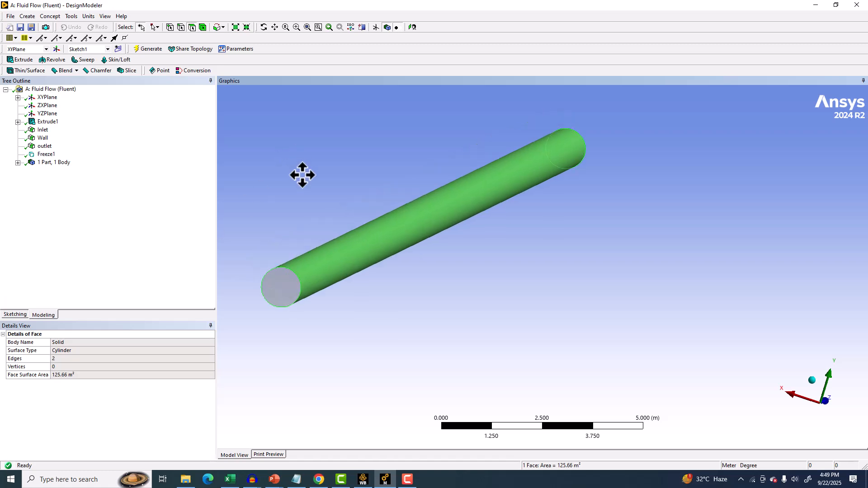
pyautogui.click(15, 38)
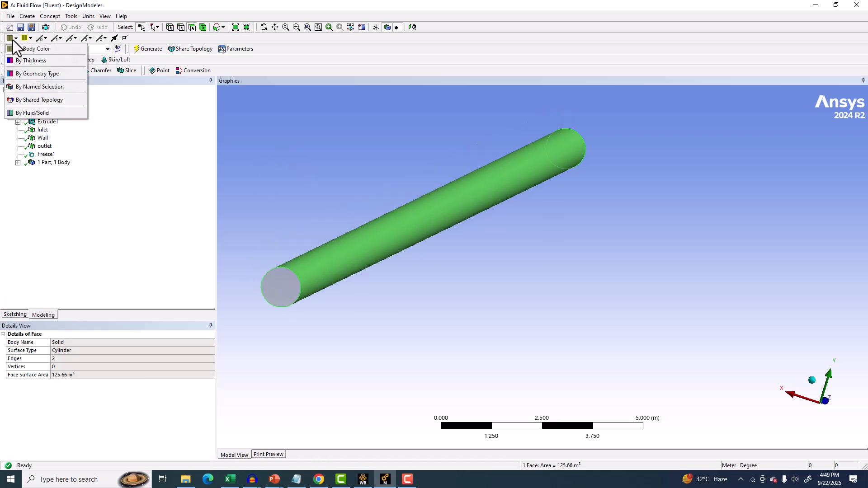
pyautogui.click(43, 87)
pyautogui.keyDown('ctrl'); pyautogui.moveTo(290, 172); pyautogui.dragTo(500, 209, button='middle'); pyautogui.keyUp('ctrl')
pyautogui.click(407, 479)
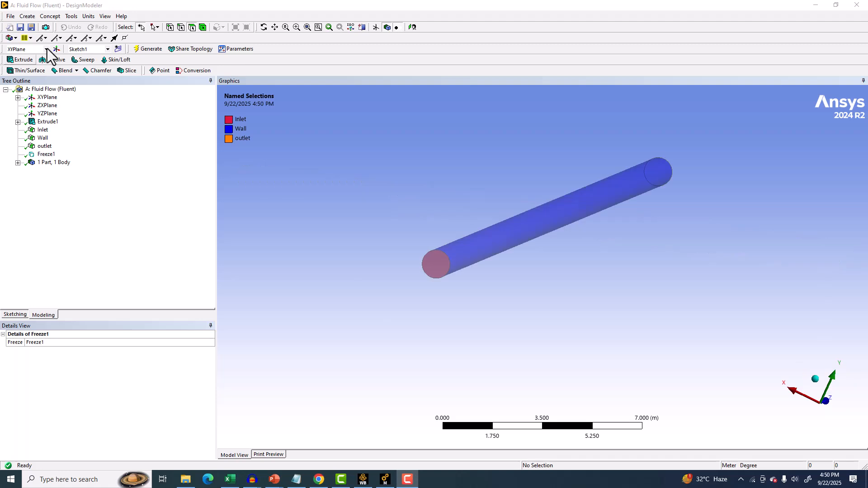
# Switch the model display to Shaded Exterior.
pyautogui.click(105, 17)
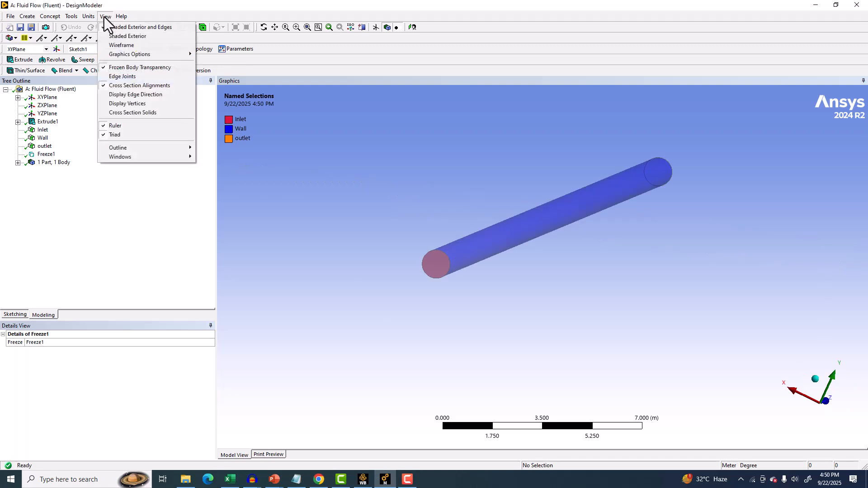
pyautogui.click(131, 36)
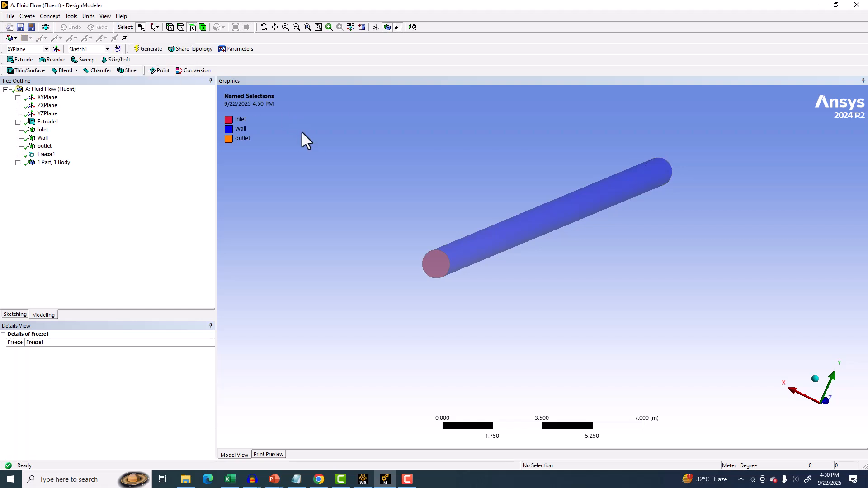
pyautogui.scroll(2, 298, 145)
# Turn off Frozen Body Transparency for the pipe display.
pyautogui.click(100, 15)
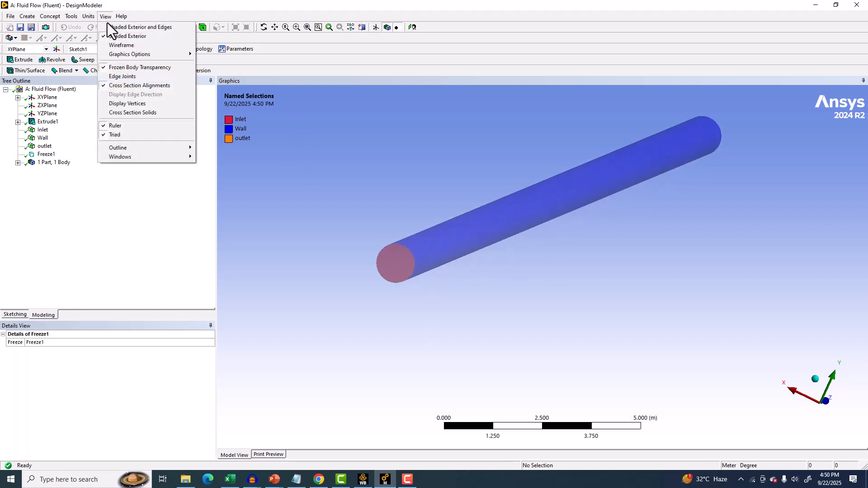
pyautogui.click(140, 66)
pyautogui.scroll(3, 258, 128)
pyautogui.moveTo(266, 249); pyautogui.dragTo(264, 272)
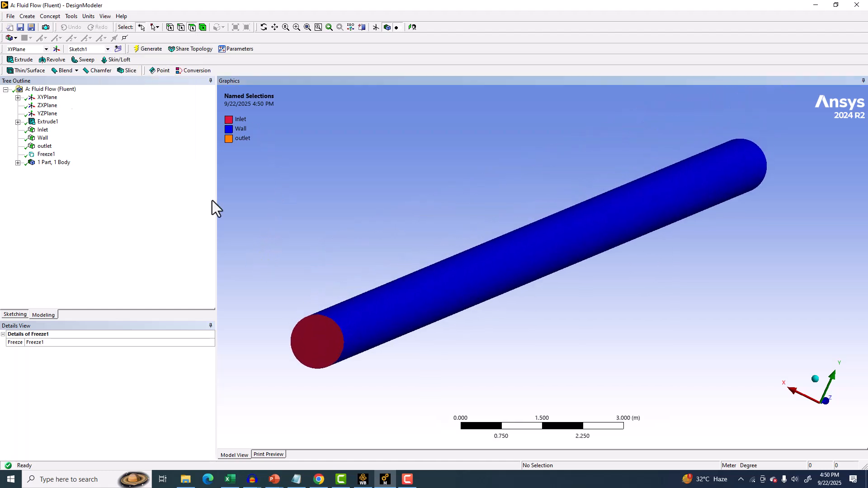
# Switch the model display back to Shaded Exterior and Edges.
pyautogui.click(104, 16)
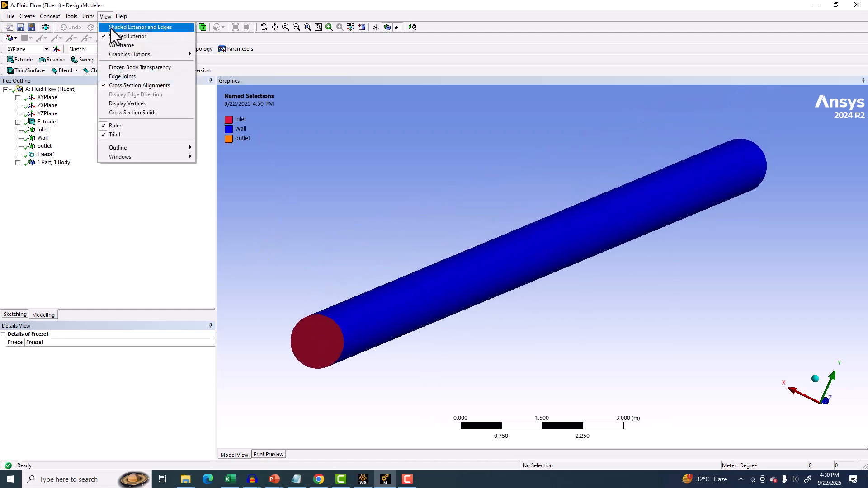
pyautogui.click(111, 29)
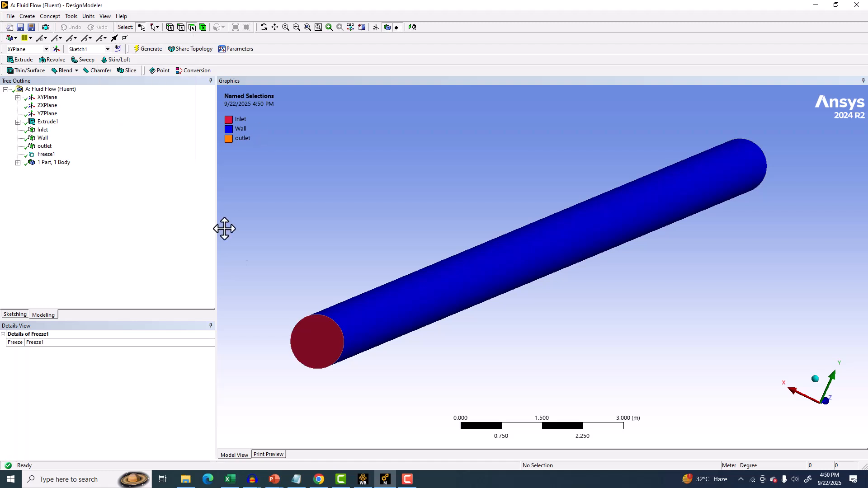
pyautogui.scroll(5, 311, 328)
pyautogui.keyDown('ctrl'); pyautogui.moveTo(310, 328); pyautogui.dragTo(468, 253, button='middle'); pyautogui.keyUp('ctrl')
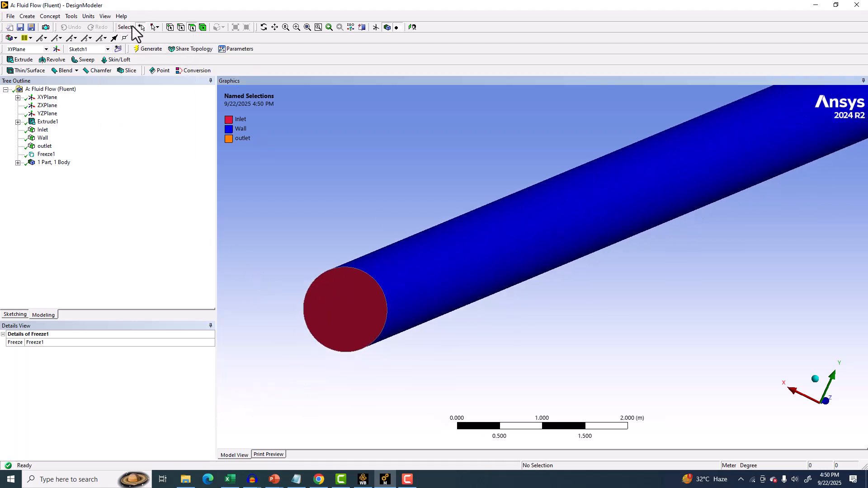
# Switch the model display to Wireframe.
pyautogui.click(105, 16)
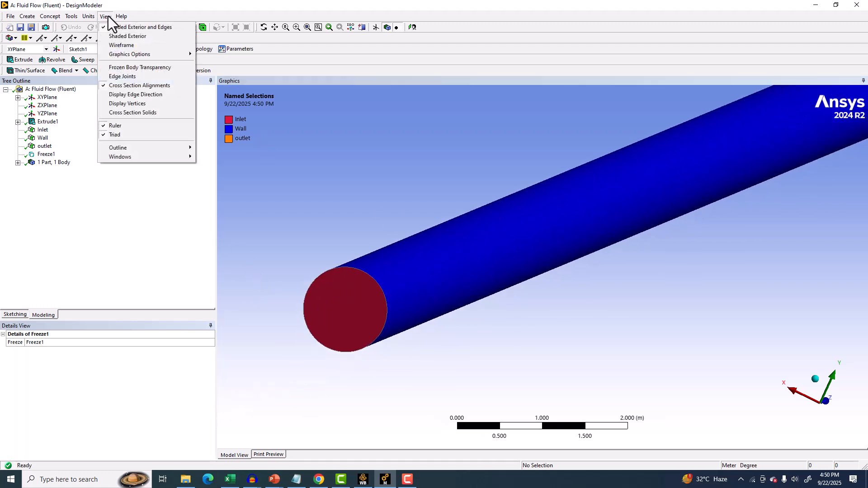
pyautogui.click(111, 43)
pyautogui.scroll(-5, 496, 208)
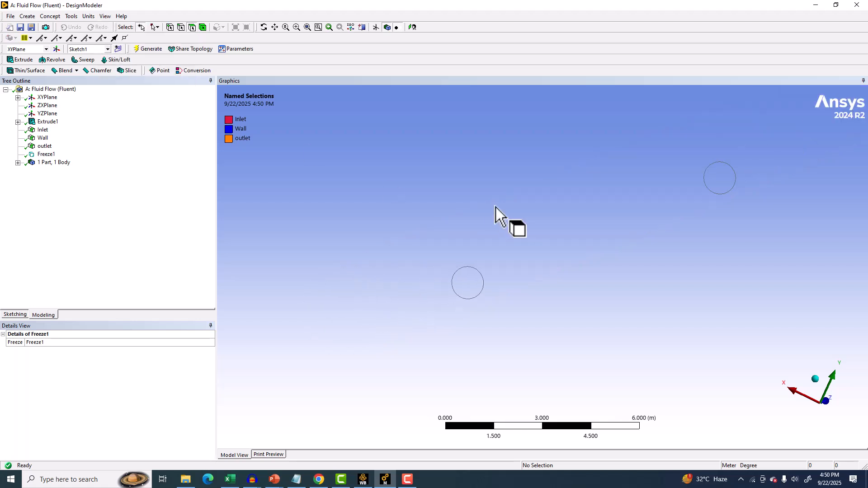
pyautogui.click(105, 16)
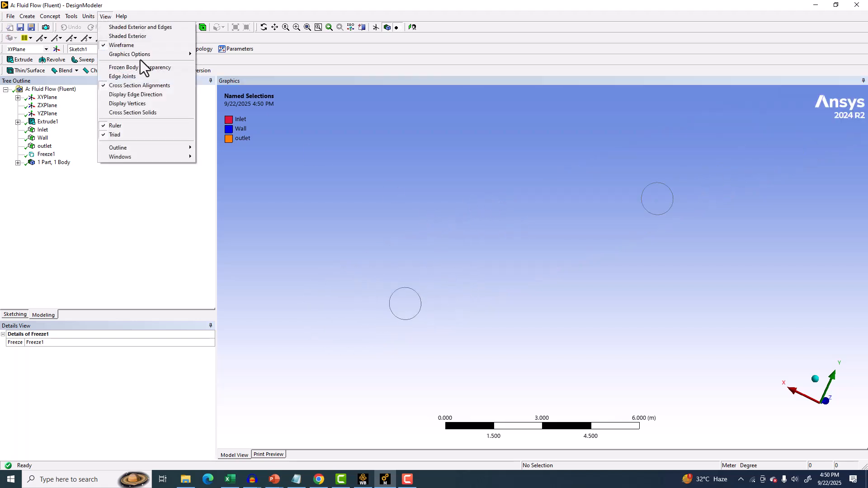
pyautogui.moveTo(148, 53)
pyautogui.moveTo(229, 53)
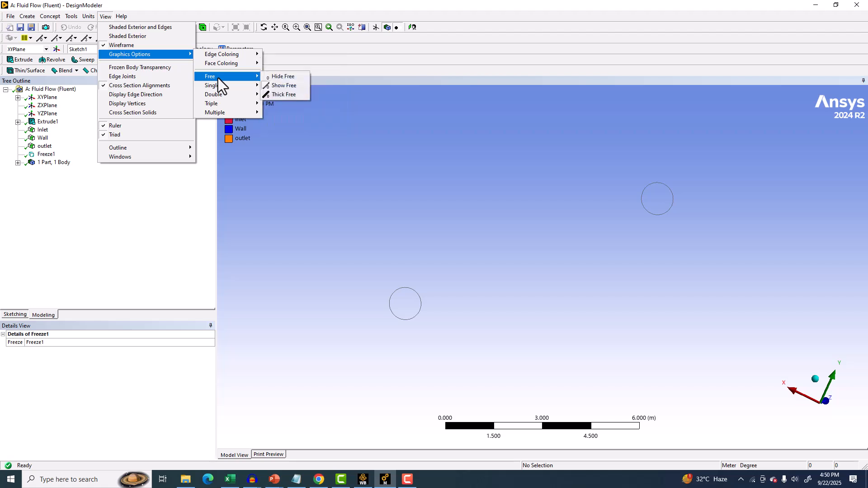
pyautogui.click(348, 246)
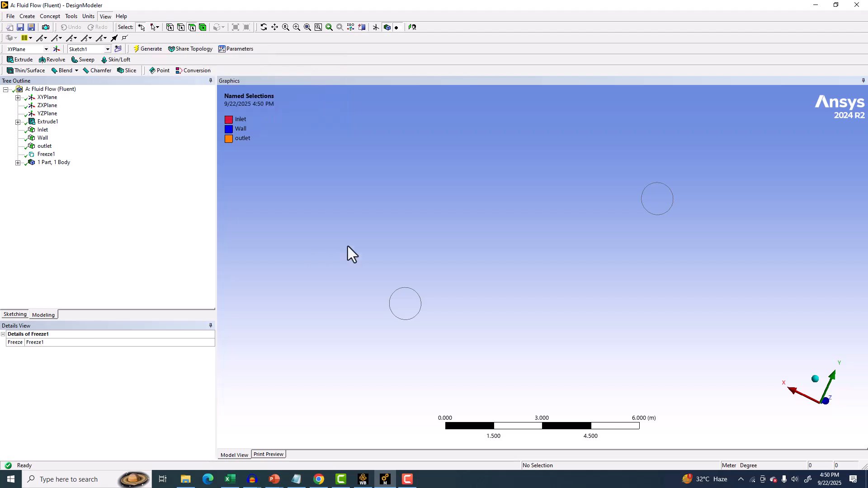
# Save the geometry and open the Fluid Flow system's Mesh cell for editing.
pyautogui.click(20, 27)
pyautogui.click(363, 479)
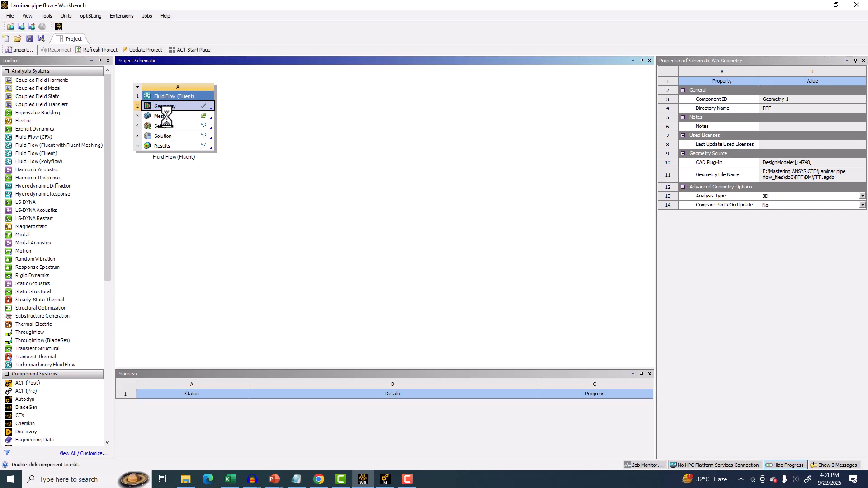
pyautogui.doubleClick(166, 117)
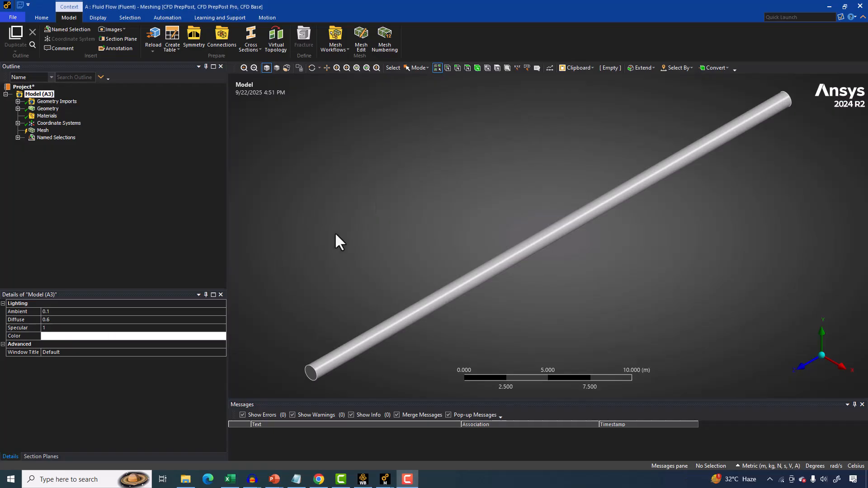
pyautogui.moveTo(339, 240); pyautogui.dragTo(345, 232, button='middle')
# Generate the default mesh for the pipe body.
pyautogui.click(42, 130)
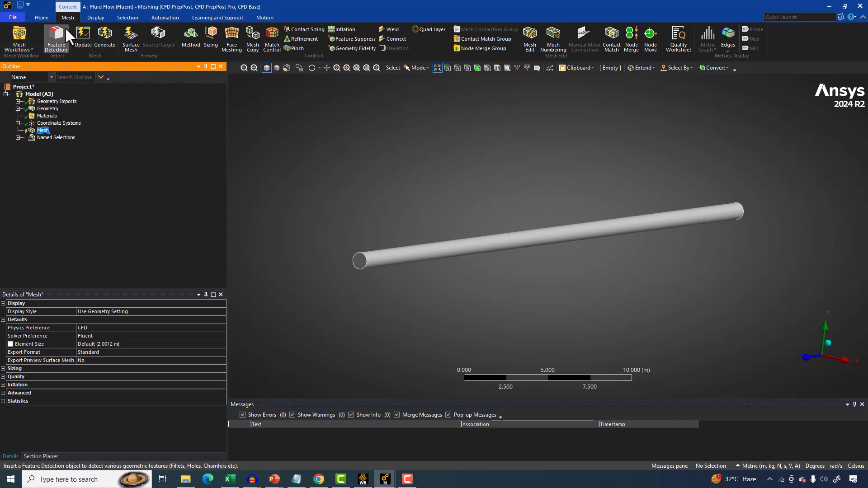
pyautogui.click(99, 34)
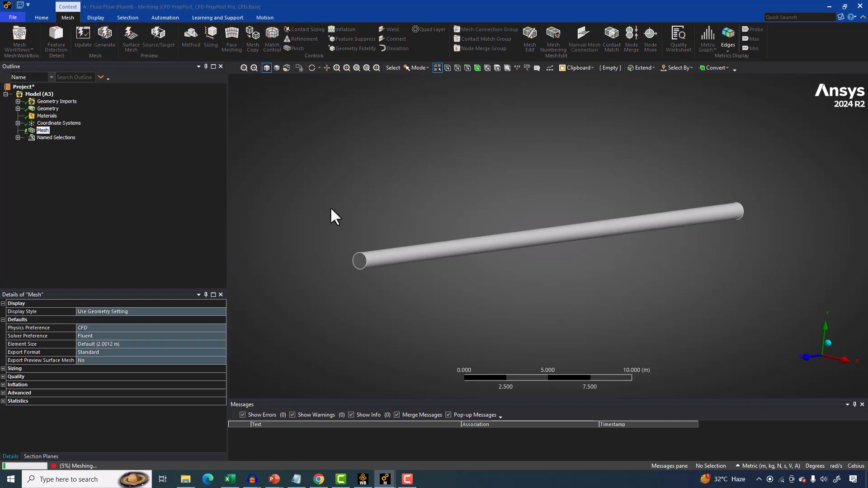
pyautogui.click(42, 123)
pyautogui.click(40, 131)
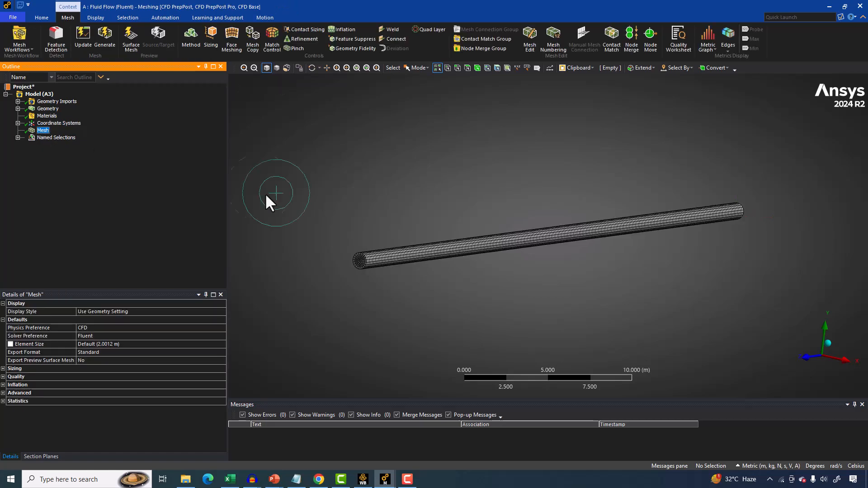
# Inspect the mesh elements on the pipe's inlet face up close.
pyautogui.scroll(5, 265, 193)
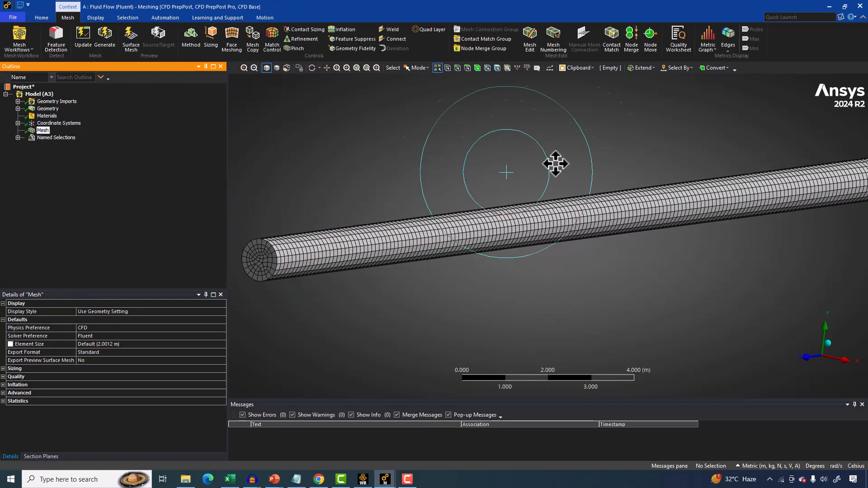
pyautogui.keyDown('ctrl'); pyautogui.moveTo(501, 172); pyautogui.dragTo(579, 161, button='middle'); pyautogui.keyUp('ctrl')
pyautogui.scroll(3, 465, 219)
pyautogui.moveTo(417, 227); pyautogui.dragTo(473, 228, button='middle')
pyautogui.scroll(4, 434, 248)
pyautogui.scroll(2, 433, 246)
pyautogui.keyDown('ctrl'); pyautogui.moveTo(357, 247); pyautogui.dragTo(571, 224, button='middle'); pyautogui.keyUp('ctrl')
pyautogui.scroll(6, 657, 240)
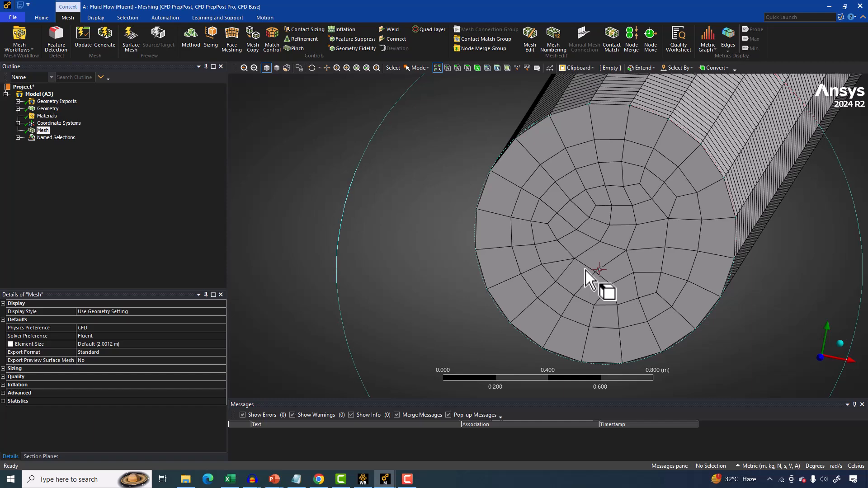
pyautogui.moveTo(333, 251); pyautogui.dragTo(339, 254, button='middle')
pyautogui.click(856, 458)
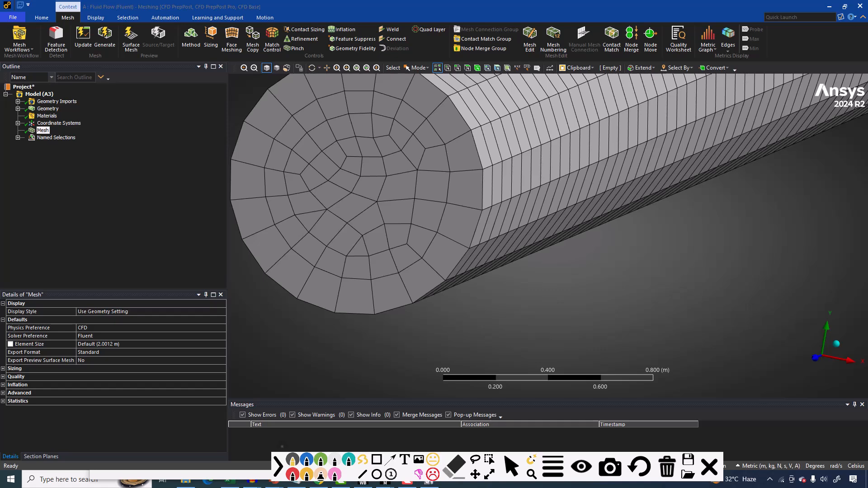
pyautogui.click(293, 474)
pyautogui.moveTo(695, 213); pyautogui.dragTo(697, 193)
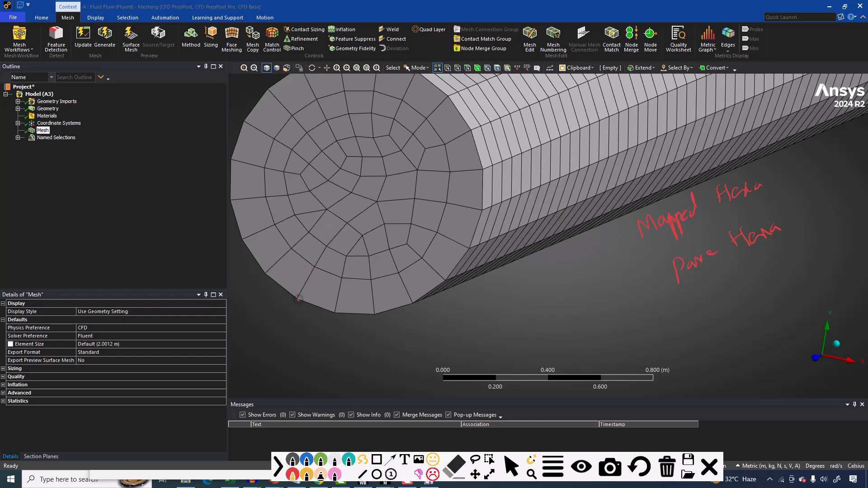
pyautogui.moveTo(307, 168); pyautogui.dragTo(355, 74)
pyautogui.moveTo(333, 315); pyautogui.dragTo(389, 106)
pyautogui.moveTo(393, 303); pyautogui.dragTo(452, 103)
pyautogui.moveTo(248, 245)
pyautogui.mouseDown()
pyautogui.moveTo(306, 74)
pyautogui.moveTo(365, 87)
pyautogui.moveTo(472, 132)
pyautogui.mouseUp()
pyautogui.moveTo(248, 112); pyautogui.dragTo(497, 198)
pyautogui.moveTo(234, 155); pyautogui.dragTo(475, 234)
pyautogui.moveTo(232, 188); pyautogui.dragTo(449, 272)
pyautogui.moveTo(414, 247)
pyautogui.mouseDown()
pyautogui.moveTo(384, 294)
pyautogui.moveTo(423, 240)
pyautogui.mouseUp()
pyautogui.click(667, 467)
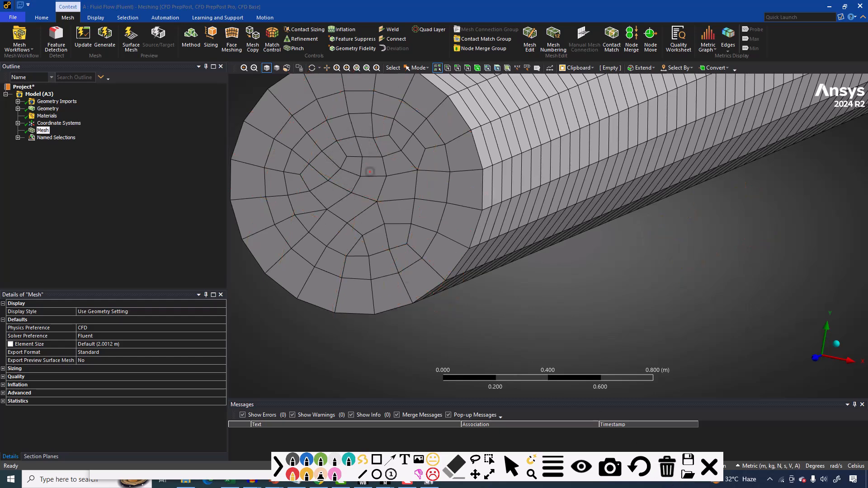
pyautogui.moveTo(298, 200)
pyautogui.mouseDown()
pyautogui.moveTo(302, 230)
pyautogui.moveTo(333, 212)
pyautogui.moveTo(302, 217)
pyautogui.mouseUp()
pyautogui.press('Escape')
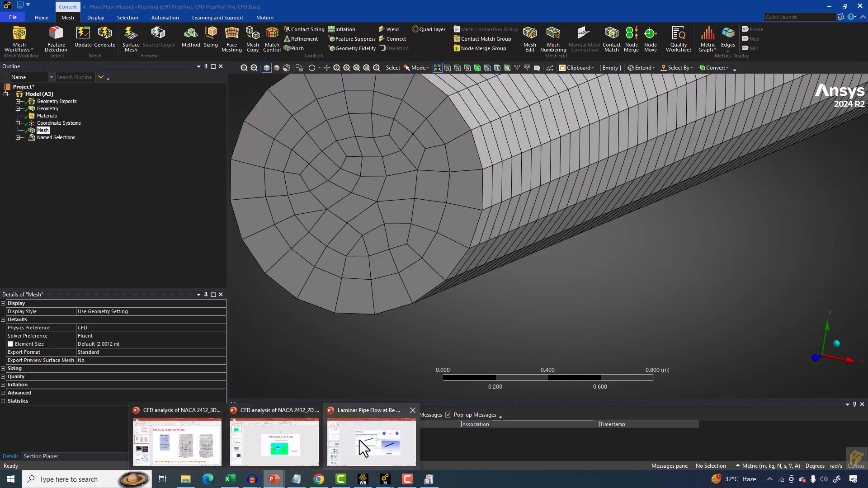
# Review the meshing slides of the Laminar Pipe Flow presentation.
pyautogui.click(360, 440)
pyautogui.click(59, 308)
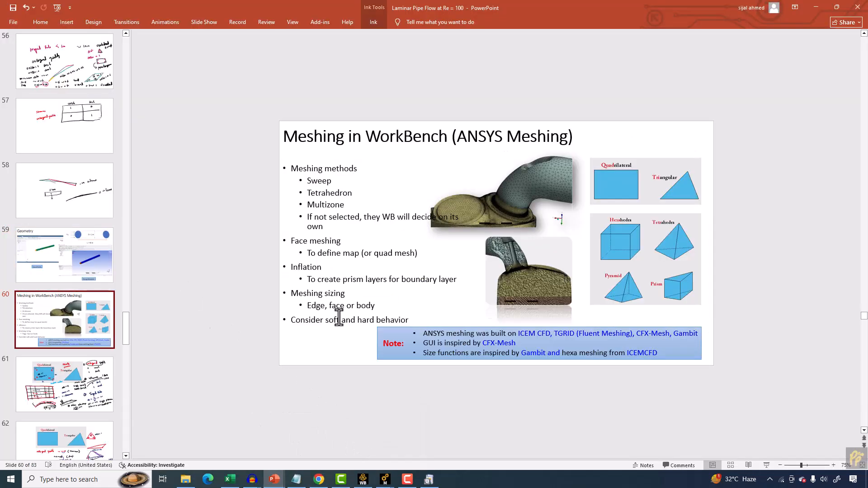
pyautogui.click(767, 465)
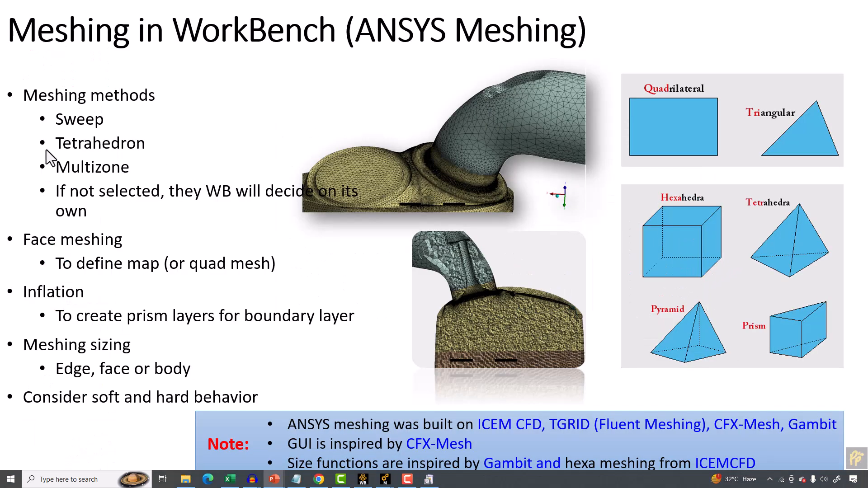
pyautogui.press('Left')
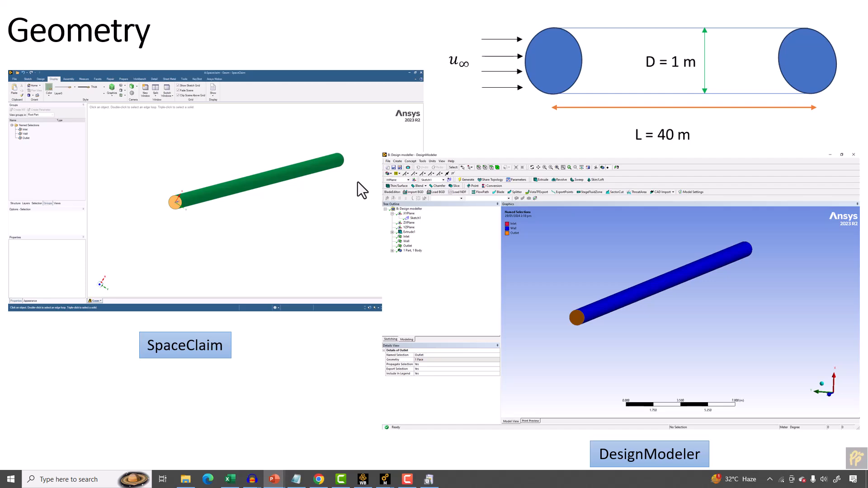
pyautogui.press('Right')
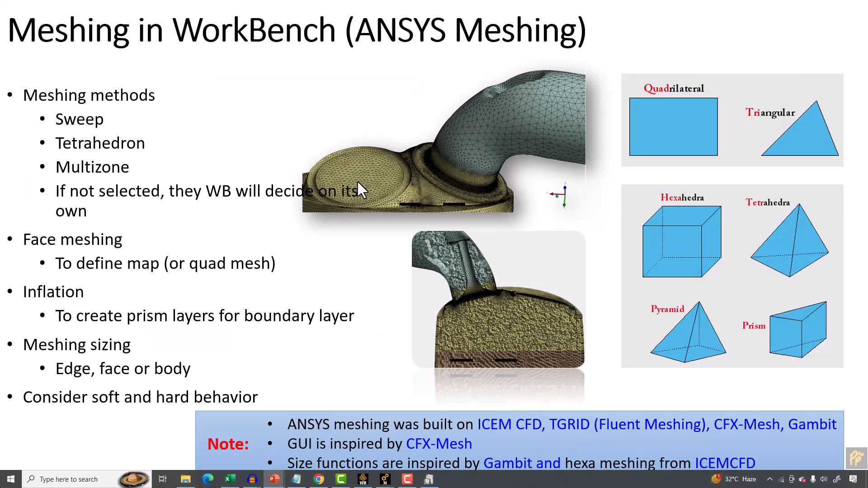
pyautogui.press('Escape')
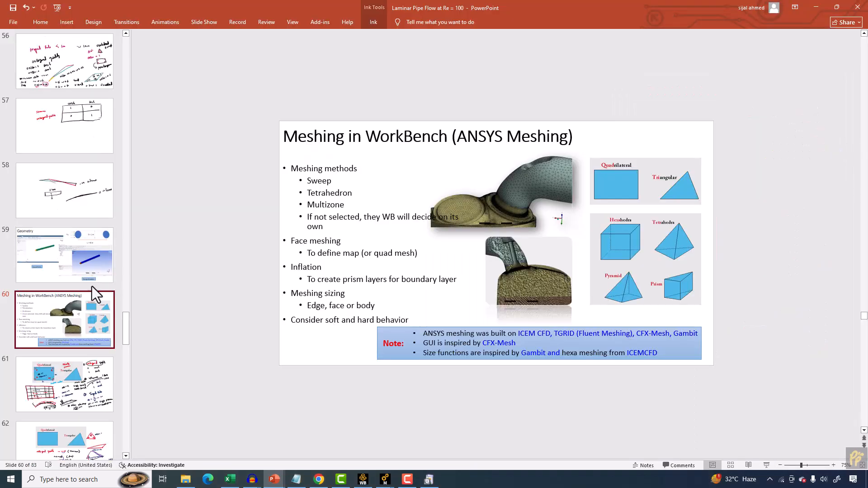
pyautogui.click(40, 381)
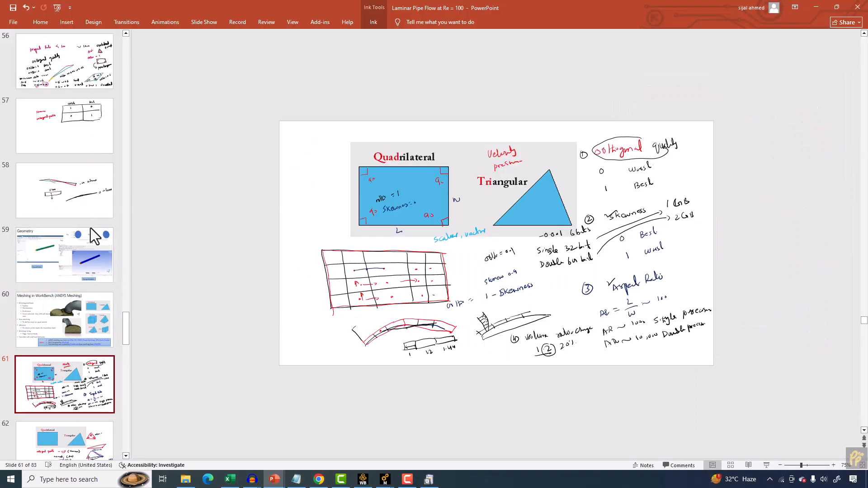
pyautogui.moveTo(382, 481)
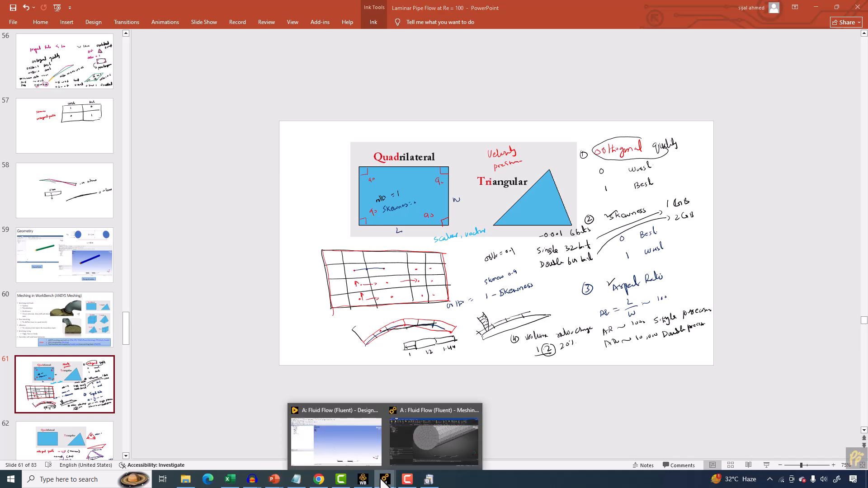
# Set the mesh's quality metric to Orthogonal Quality.
pyautogui.click(408, 441)
pyautogui.moveTo(398, 213); pyautogui.dragTo(316, 195, button='middle')
pyautogui.click(3, 376)
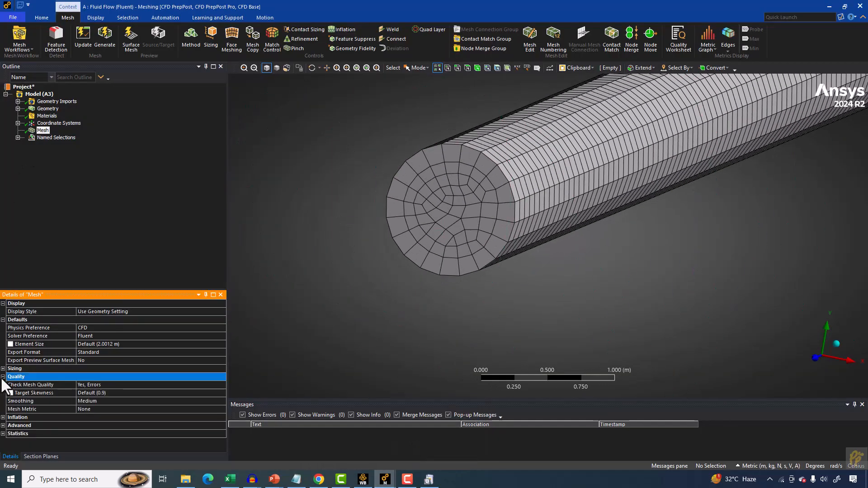
pyautogui.click(116, 409)
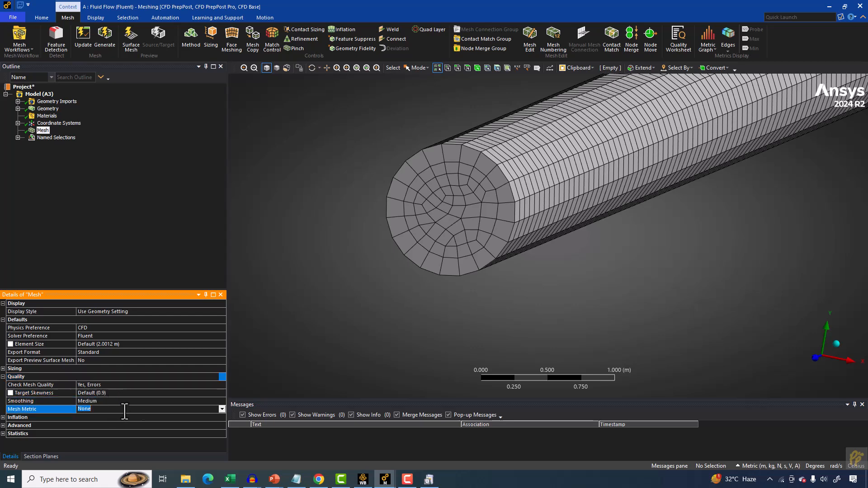
pyautogui.click(220, 410)
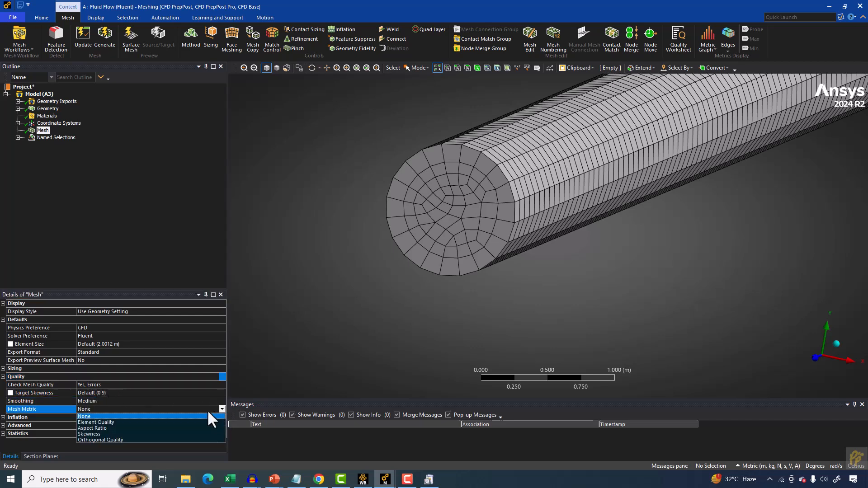
pyautogui.click(96, 439)
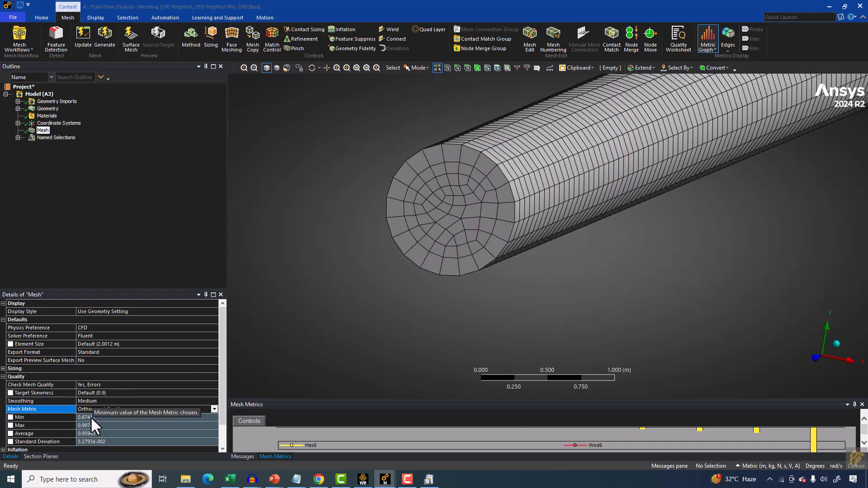
# Review the mesh node and element statistics, then update the mesh for Fluent and open the messages log.
pyautogui.scroll(-1, 90, 416)
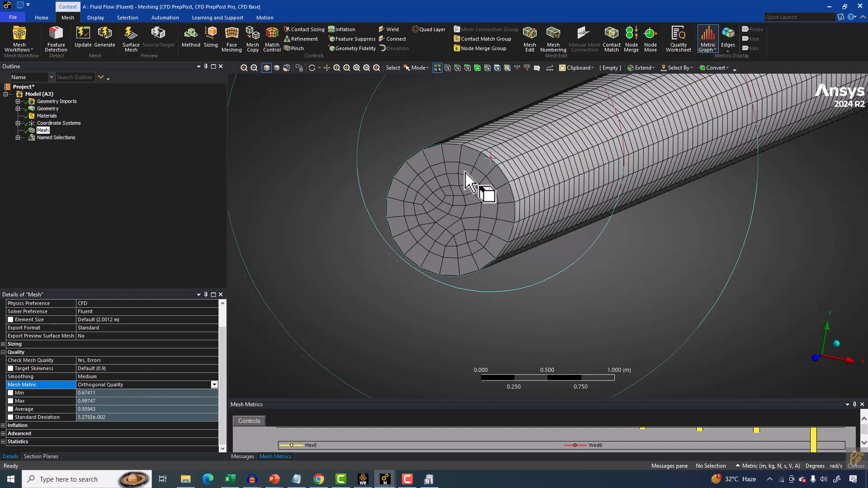
pyautogui.click(3, 442)
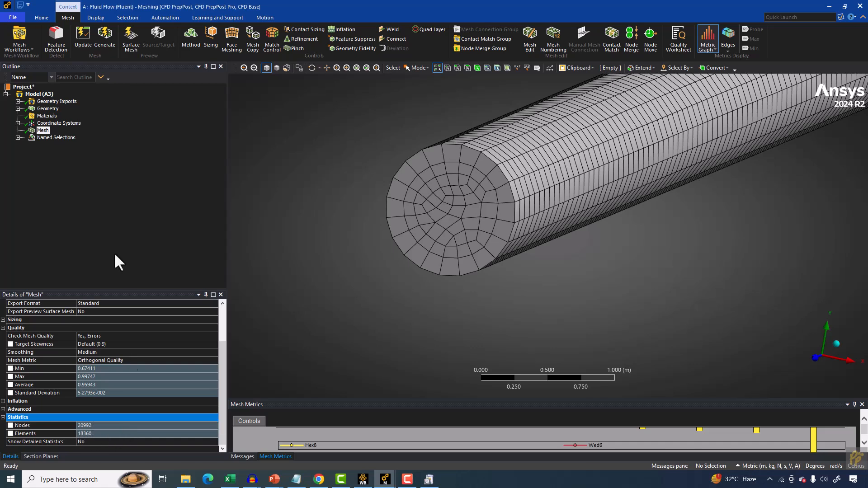
pyautogui.click(84, 41)
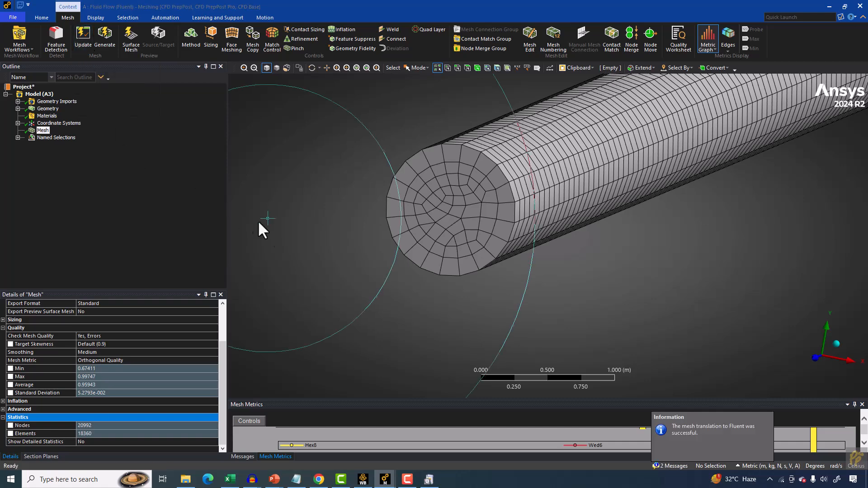
pyautogui.moveTo(291, 398); pyautogui.dragTo(291, 342)
pyautogui.click(242, 457)
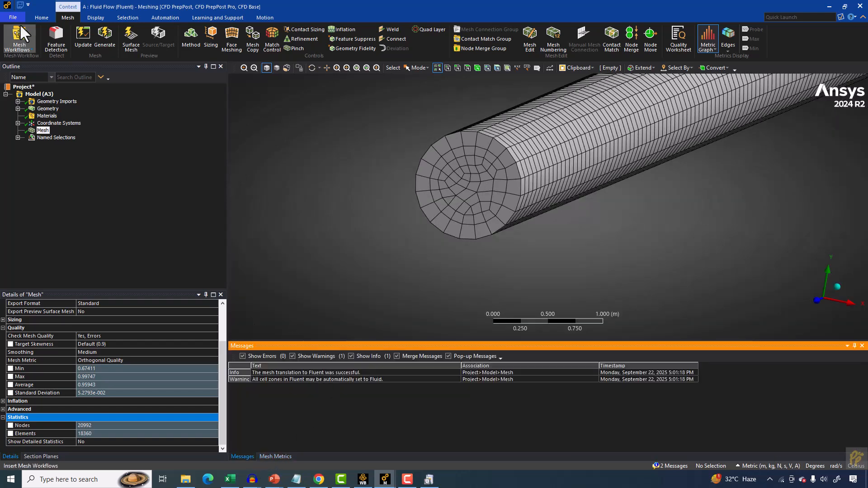
# Examine the Inlet, Wall and outlet named selections and the solid body in the model tree.
pyautogui.click(18, 8)
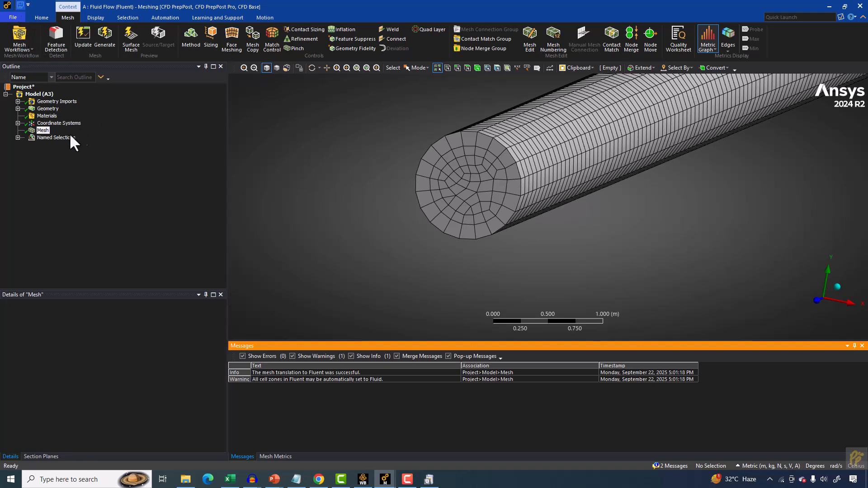
pyautogui.click(18, 138)
pyautogui.click(41, 145)
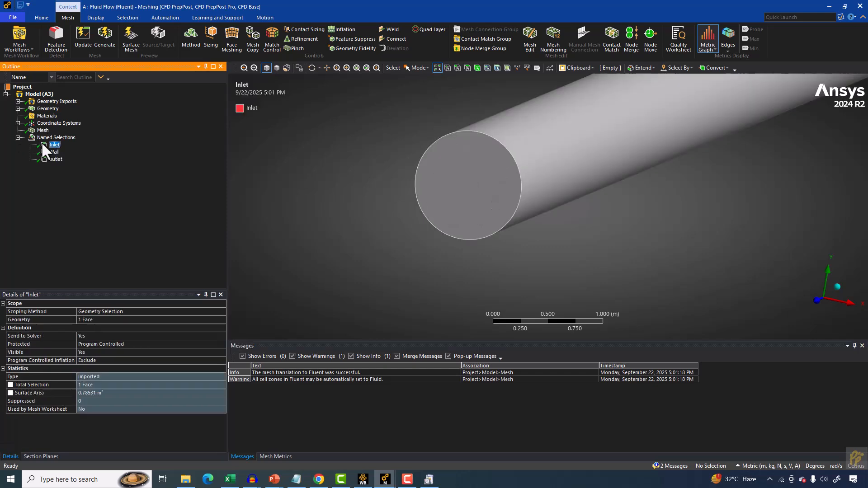
pyautogui.click(54, 151)
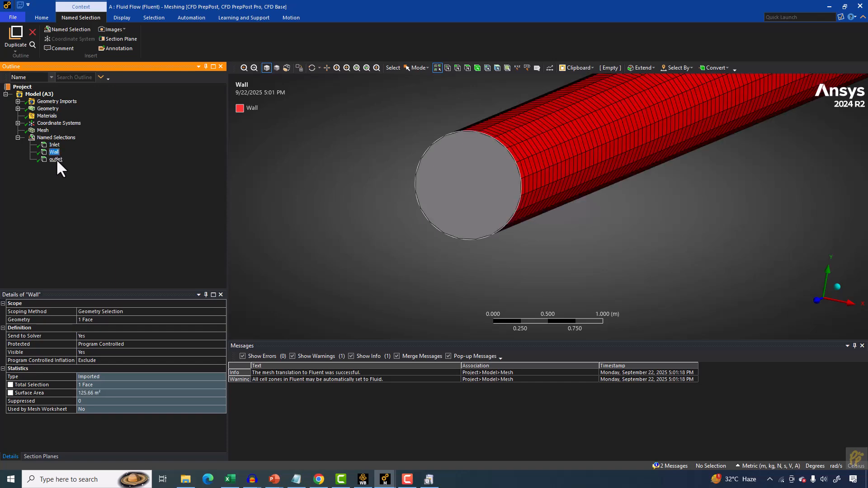
pyautogui.click(56, 159)
pyautogui.click(56, 153)
pyautogui.scroll(-10, 659, 226)
pyautogui.moveTo(666, 211); pyautogui.dragTo(312, 268, button='middle')
pyautogui.scroll(3, 312, 268)
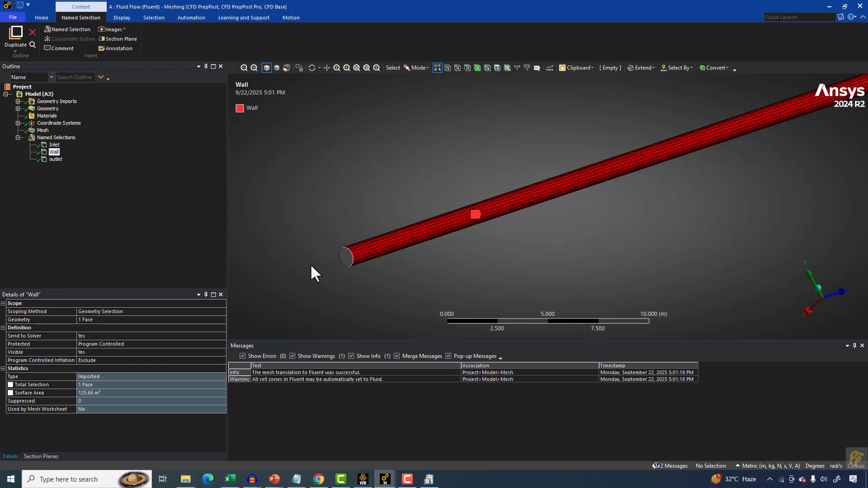
pyautogui.click(53, 145)
pyautogui.scroll(5, 244, 213)
pyautogui.scroll(-4, 369, 209)
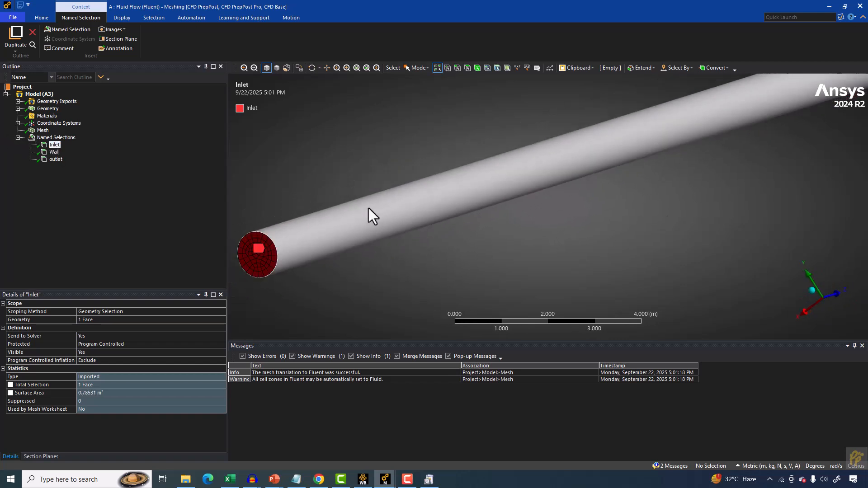
pyautogui.click(46, 101)
pyautogui.click(45, 109)
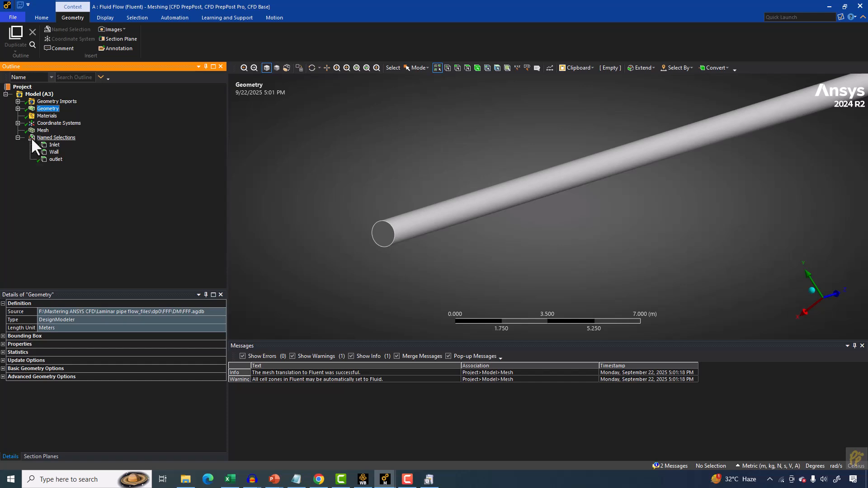
pyautogui.click(18, 109)
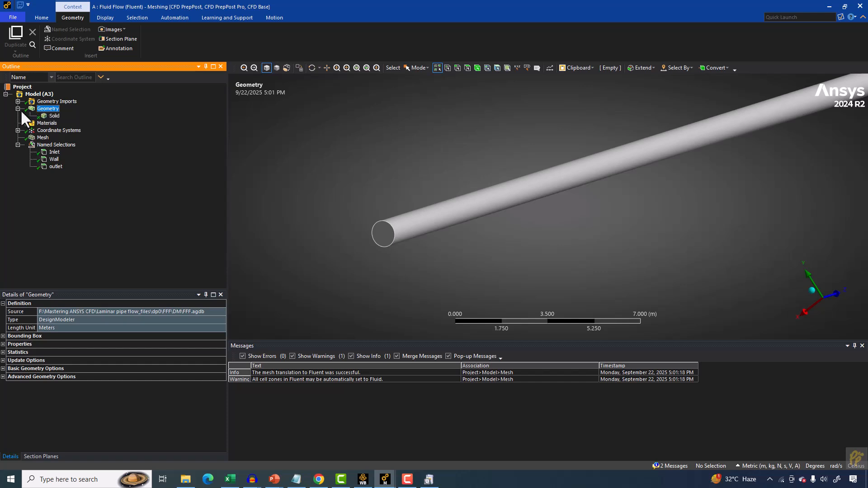
pyautogui.click(51, 116)
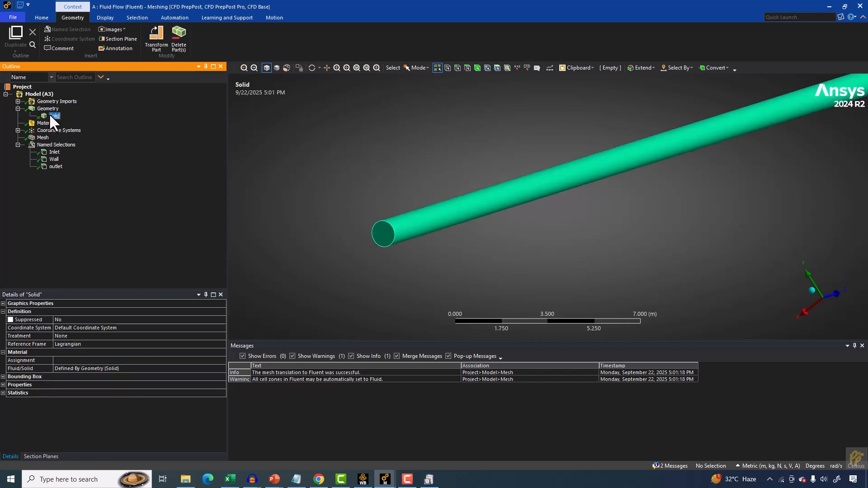
# Set the solid pipe body's display transparency to 0.9.
pyautogui.click(3, 303)
pyautogui.click(76, 320)
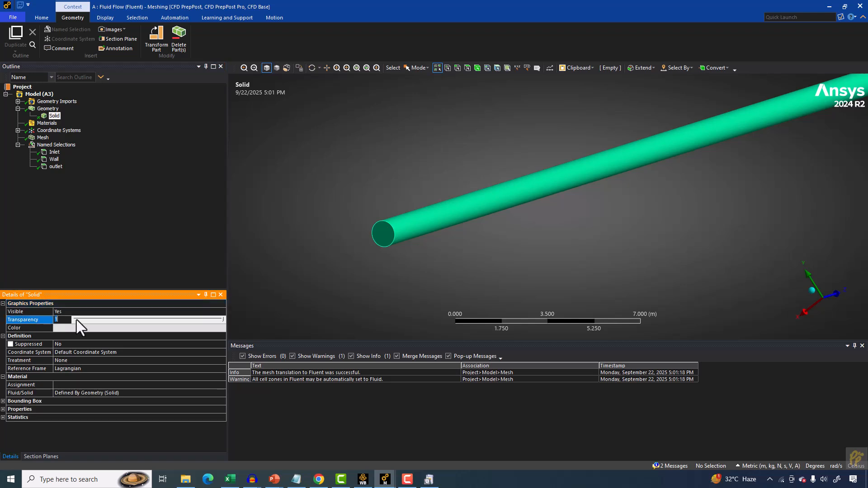
pyautogui.click(192, 319)
pyautogui.click(259, 184)
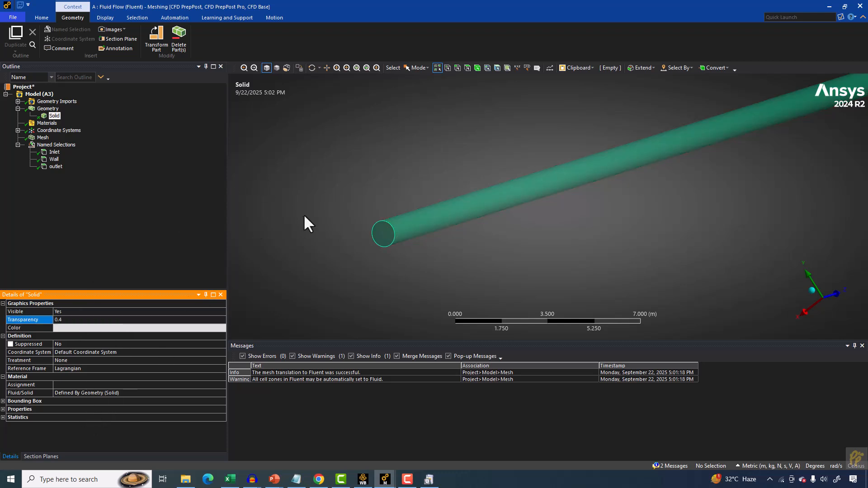
pyautogui.scroll(3, 303, 215)
pyautogui.scroll(-5, 312, 212)
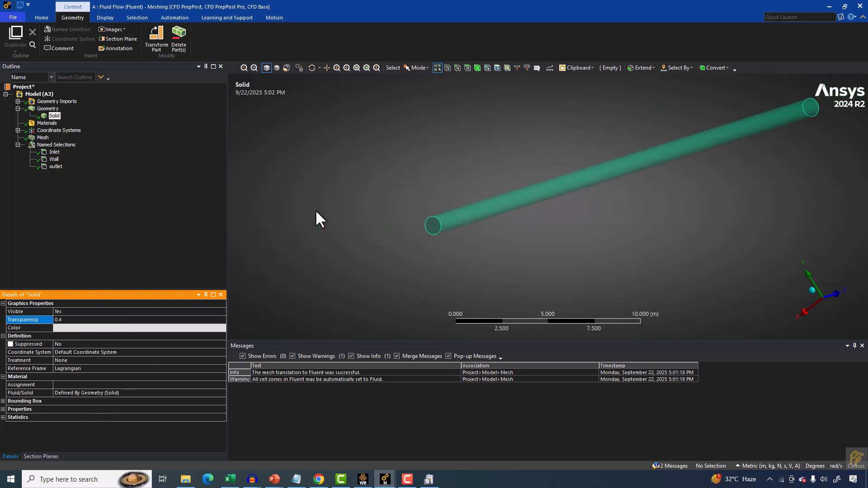
pyautogui.click(62, 317)
pyautogui.click(86, 319)
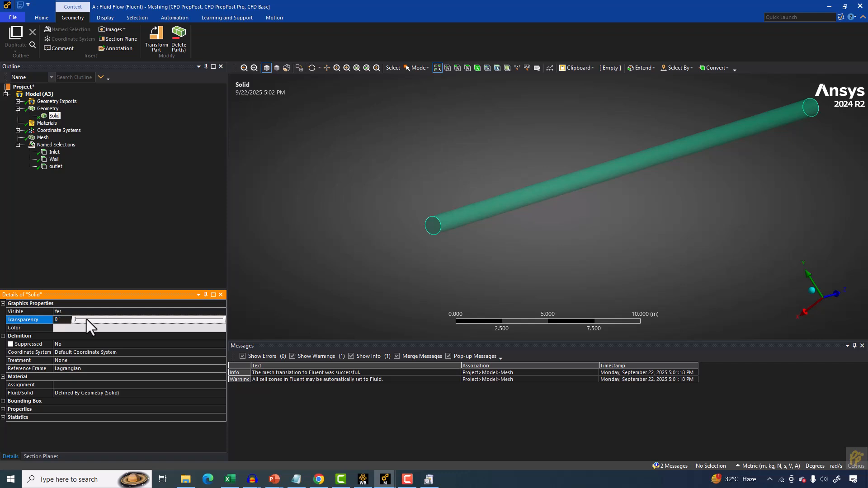
pyautogui.click(81, 319)
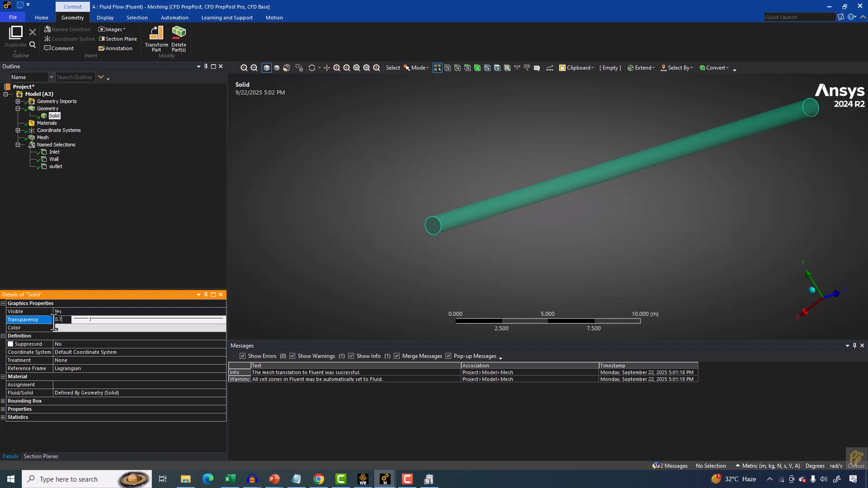
pyautogui.press('Return')
pyautogui.keyDown('ctrl'); pyautogui.moveTo(525, 194); pyautogui.dragTo(425, 260, button='middle'); pyautogui.keyUp('ctrl')
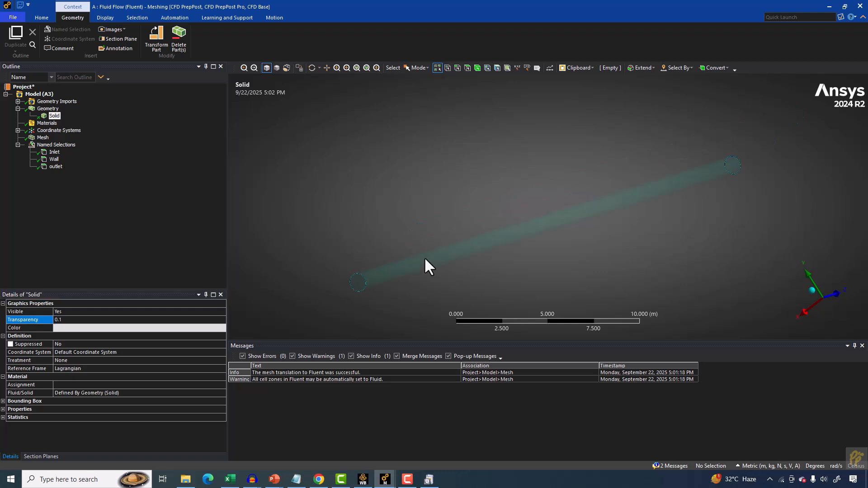
pyautogui.click(80, 324)
pyautogui.click(82, 319)
pyautogui.moveTo(87, 319); pyautogui.dragTo(127, 316)
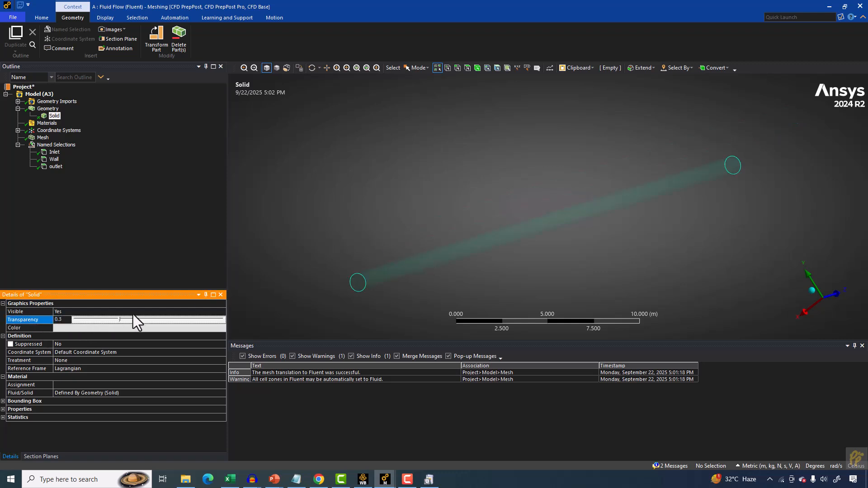
pyautogui.press('Return')
pyautogui.click(162, 320)
pyautogui.click(166, 319)
pyautogui.click(349, 199)
pyautogui.click(183, 319)
pyautogui.click(190, 318)
pyautogui.scroll(-2, 316, 232)
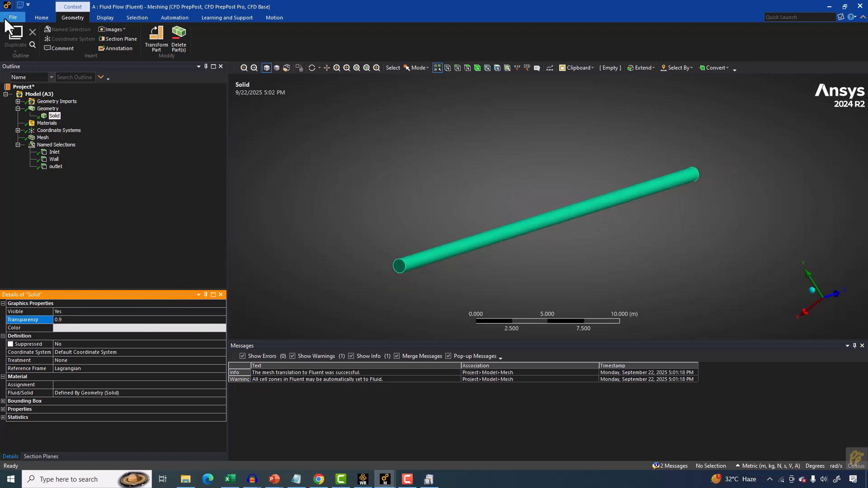
# Switch to Workbench and launch Fluent from the Setup cell with the default launcher options.
pyautogui.click(362, 480)
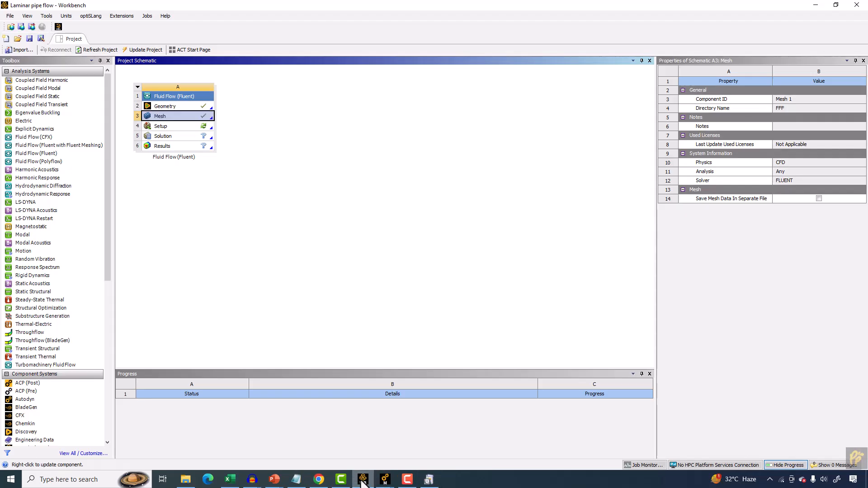
pyautogui.click(157, 126)
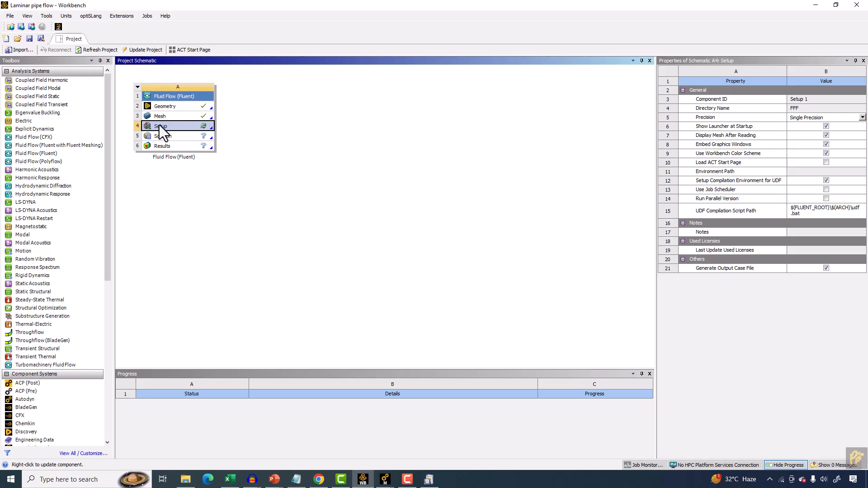
pyautogui.doubleClick(173, 126)
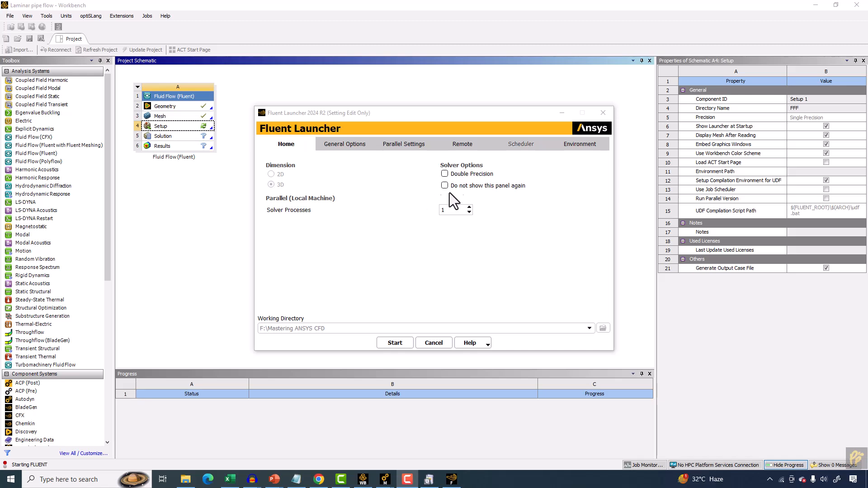
pyautogui.click(394, 341)
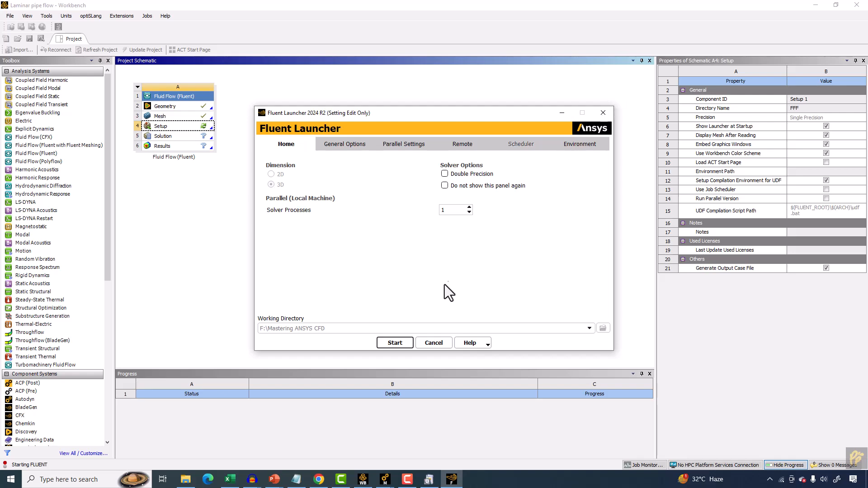
pyautogui.click(396, 346)
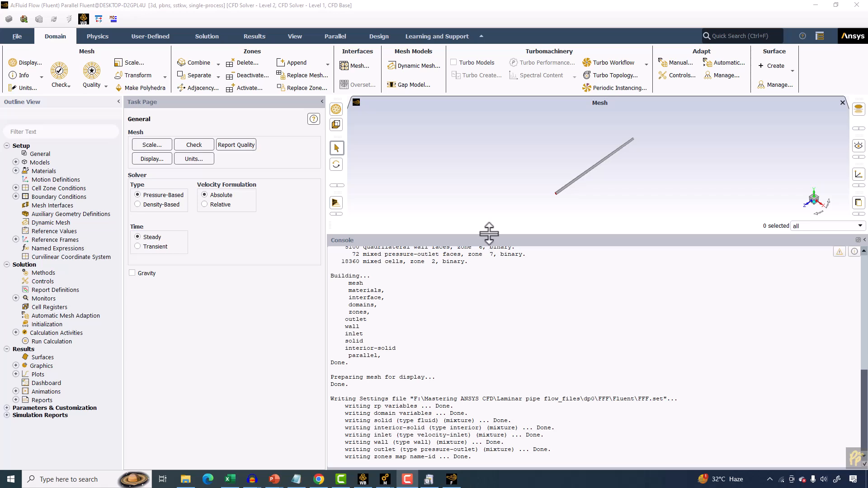
# Inspect the imported pipe mesh in the Fluent graphics window.
pyautogui.moveTo(489, 233); pyautogui.dragTo(489, 413)
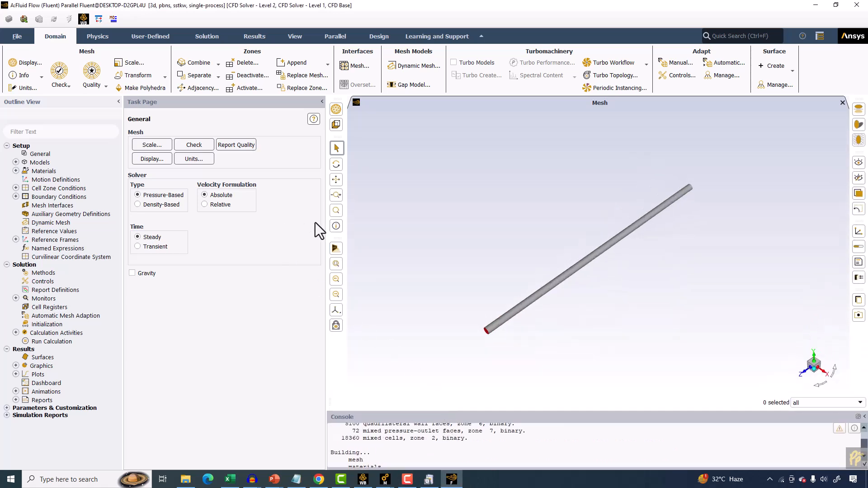
pyautogui.moveTo(323, 232); pyautogui.dragTo(267, 233)
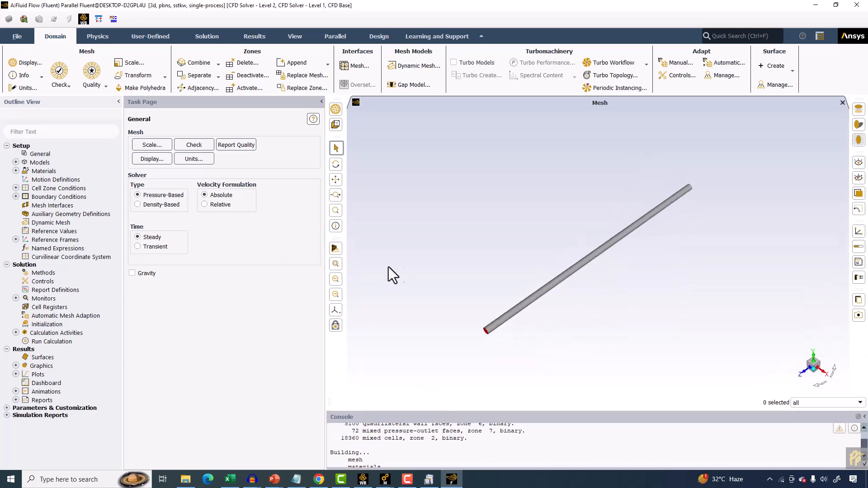
pyautogui.moveTo(443, 208); pyautogui.dragTo(538, 248)
pyautogui.scroll(5, 538, 248)
pyautogui.moveTo(538, 248); pyautogui.dragTo(560, 271, button='middle')
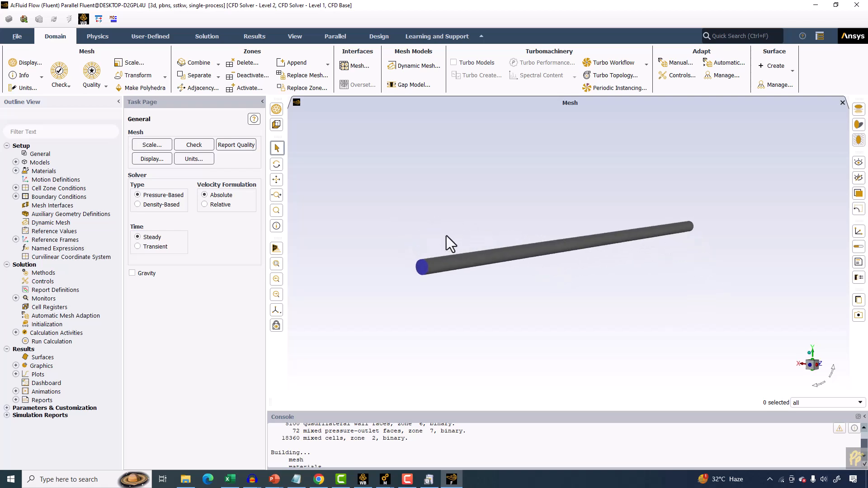
pyautogui.scroll(-1, 435, 289)
pyautogui.scroll(3, 434, 288)
pyautogui.moveTo(435, 287)
pyautogui.mouseDown(button='middle')
pyautogui.moveTo(448, 283)
pyautogui.moveTo(433, 291)
pyautogui.mouseUp(button='middle')
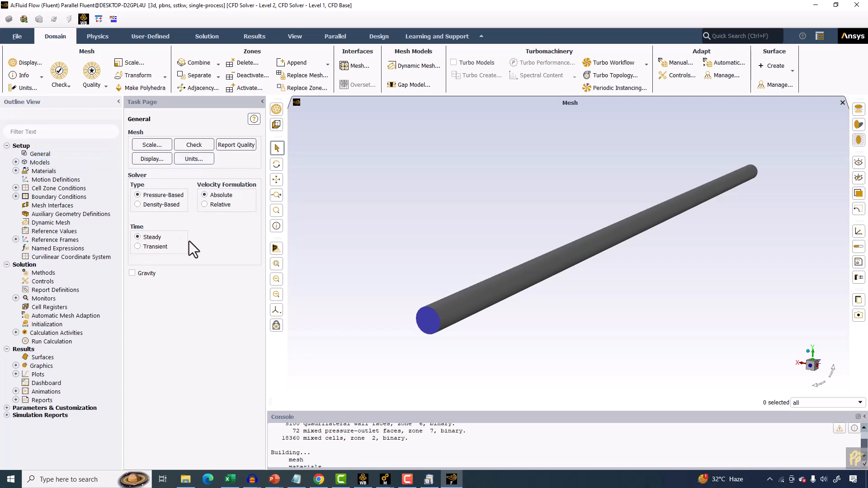
# Set the viscous model to Laminar.
pyautogui.click(17, 163)
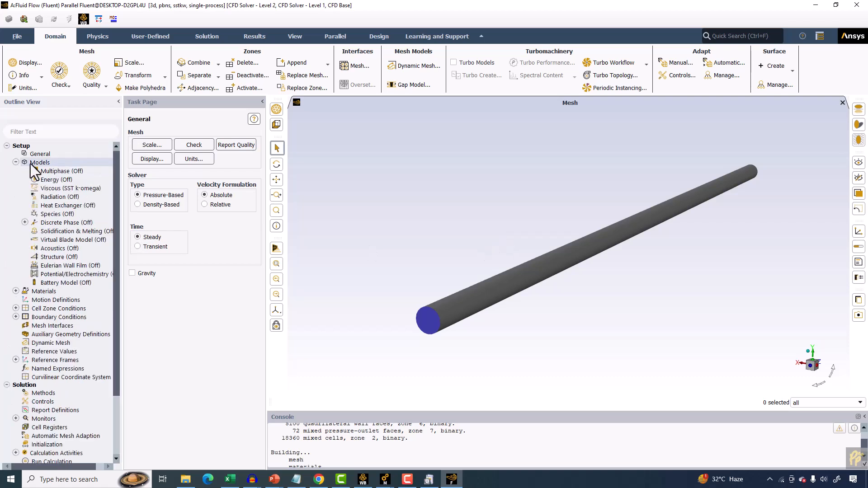
pyautogui.doubleClick(70, 188)
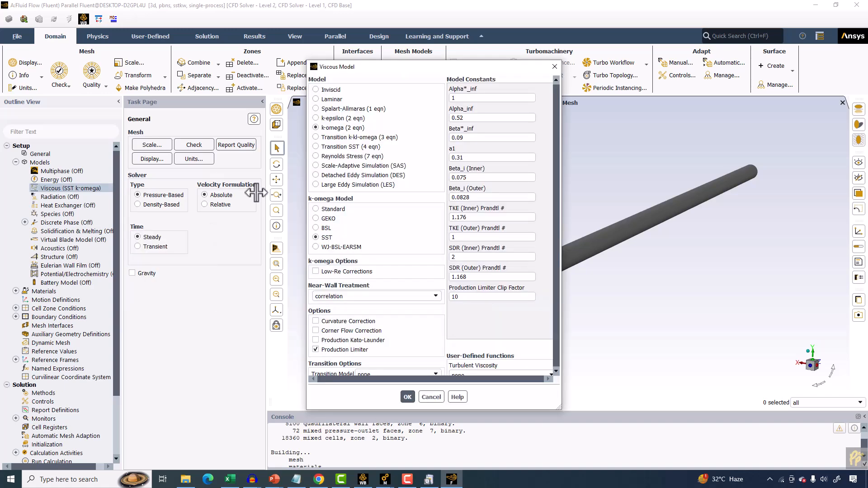
pyautogui.click(333, 206)
# Open the air fluid material in the Create/Edit Materials dialog.
pyautogui.doubleClick(45, 291)
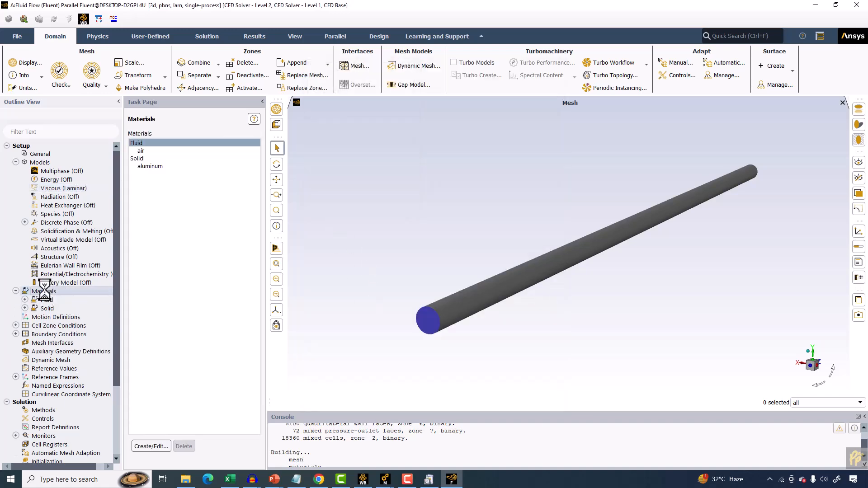
pyautogui.click(138, 151)
pyautogui.click(151, 446)
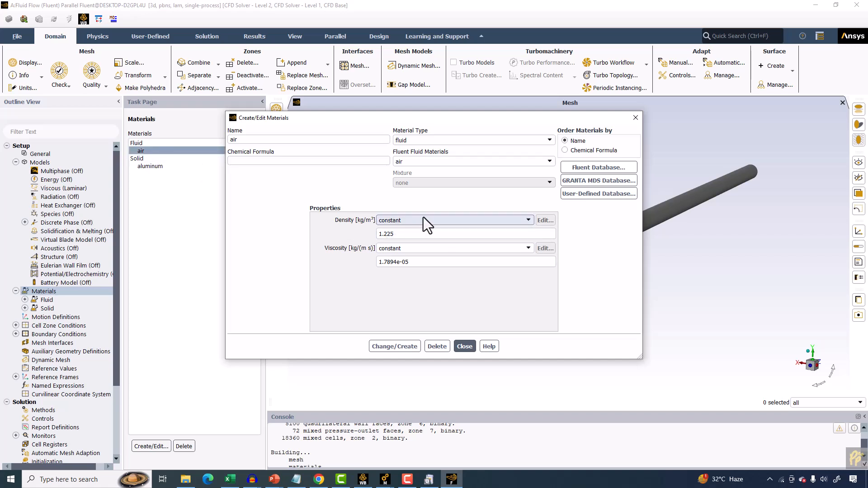
pyautogui.moveTo(414, 120); pyautogui.dragTo(489, 133)
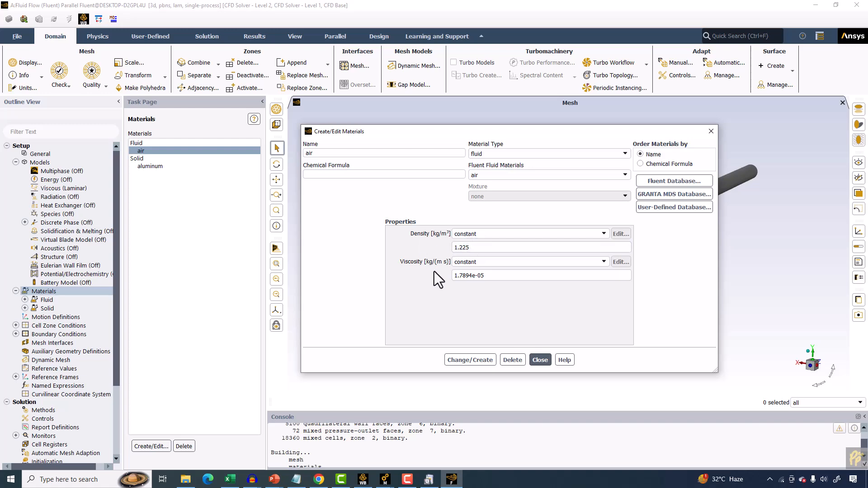
# Switch to PowerPoint and review the presentation slides up to the problem description with the flow parameters.
pyautogui.click(275, 479)
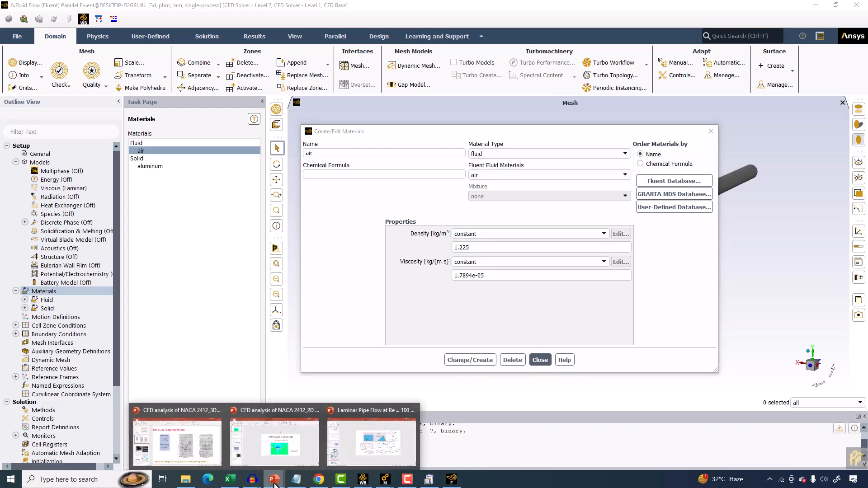
pyautogui.click(378, 443)
pyautogui.scroll(3, 387, 356)
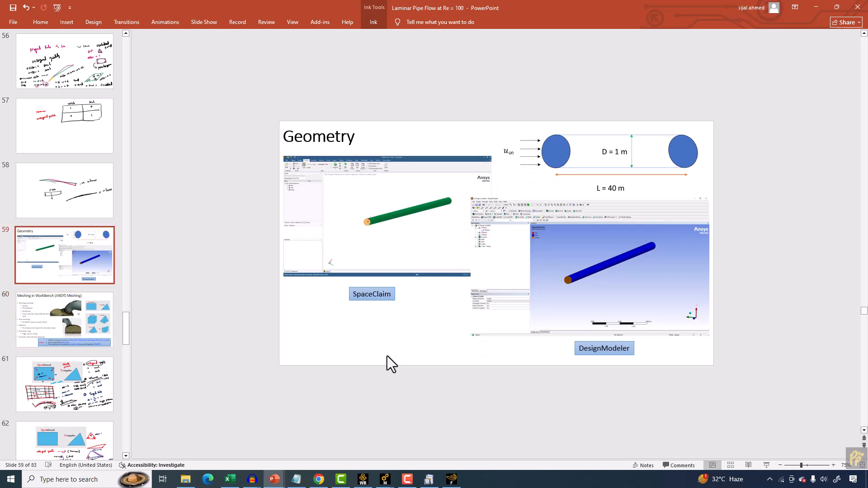
pyautogui.scroll(3, 387, 356)
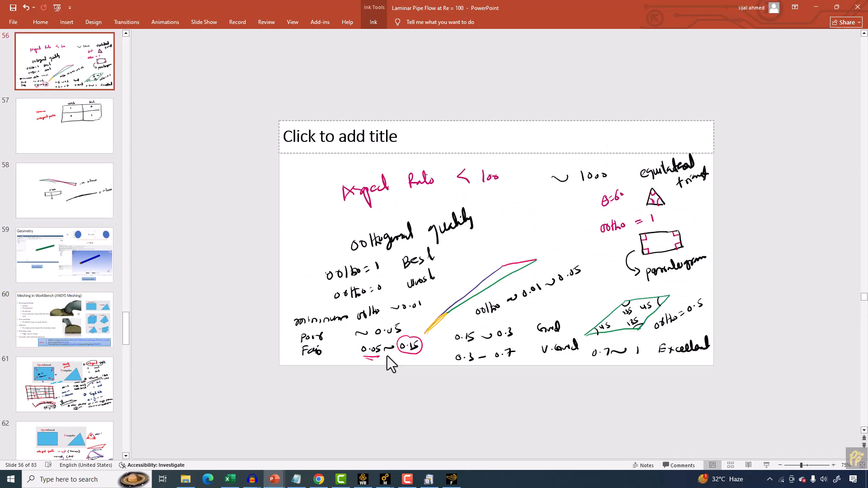
pyautogui.scroll(3, 387, 357)
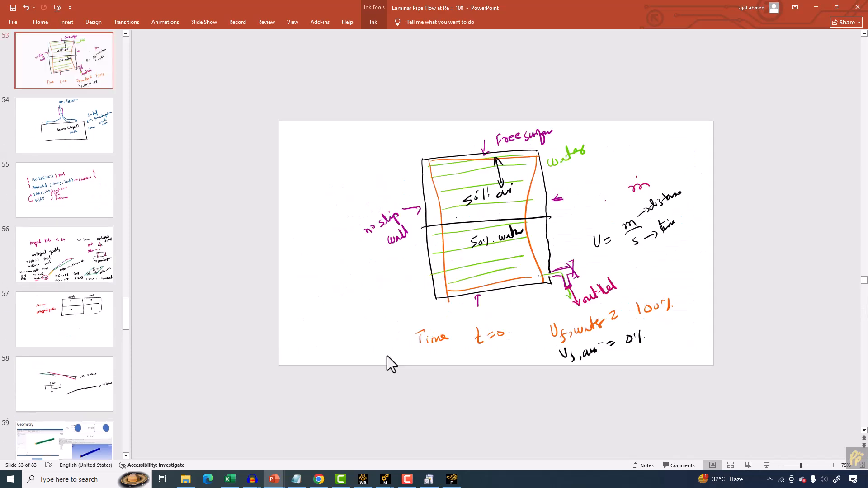
pyautogui.scroll(3, 387, 357)
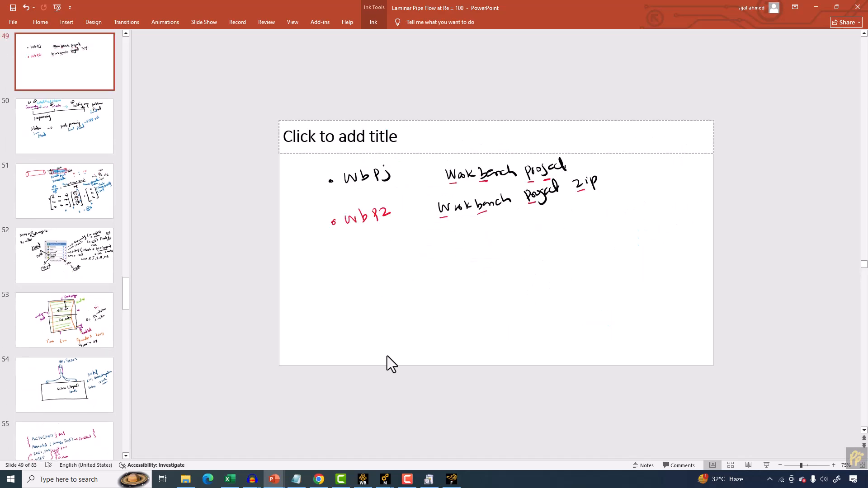
pyautogui.scroll(-1, 388, 356)
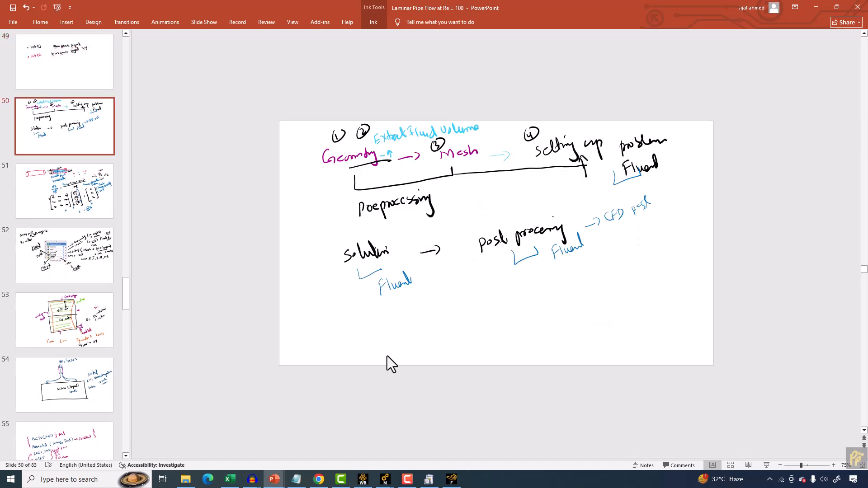
pyautogui.scroll(5, 387, 356)
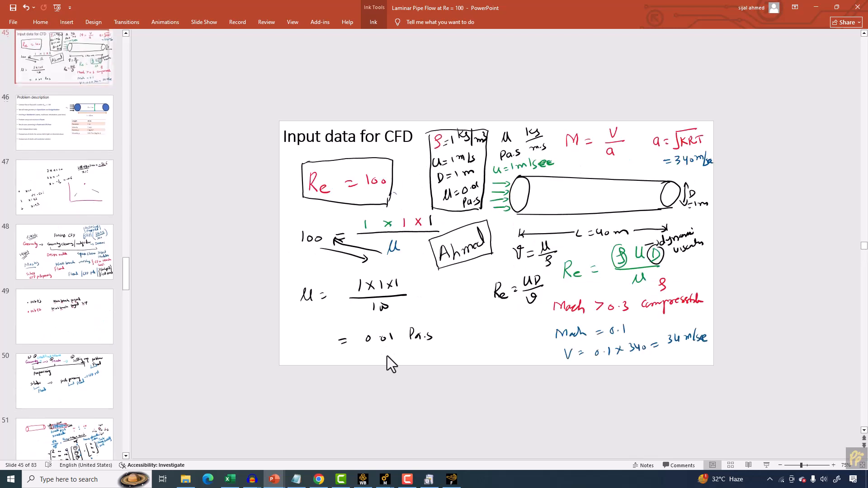
pyautogui.scroll(-1, 387, 356)
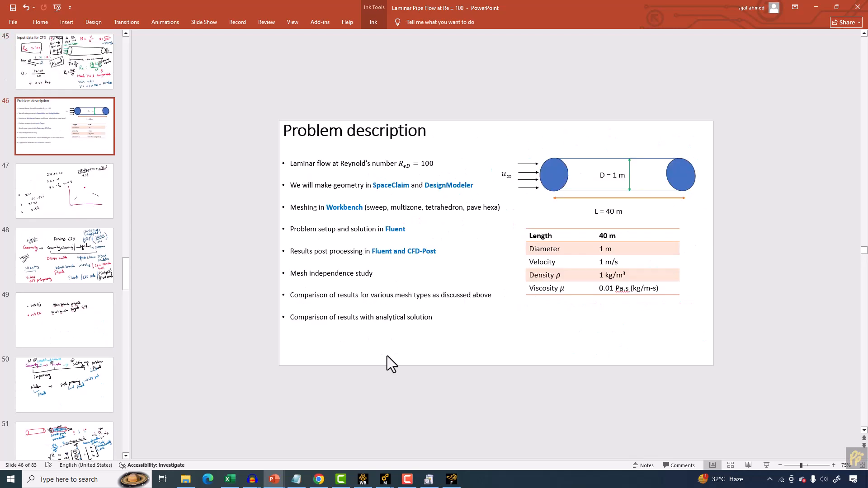
# Place the presentation window beside the Fluent window and its Create/Edit Materials dialog.
pyautogui.click(836, 6)
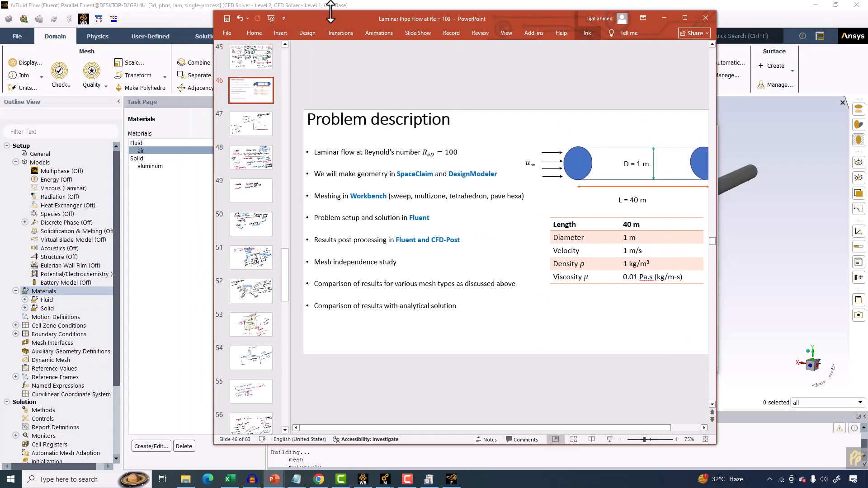
pyautogui.moveTo(322, 18); pyautogui.dragTo(438, 24)
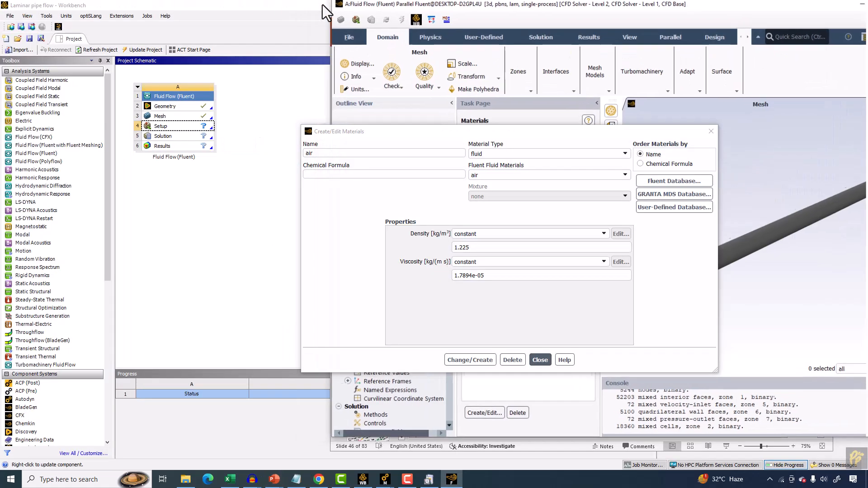
pyautogui.moveTo(433, 5); pyautogui.dragTo(91, 19)
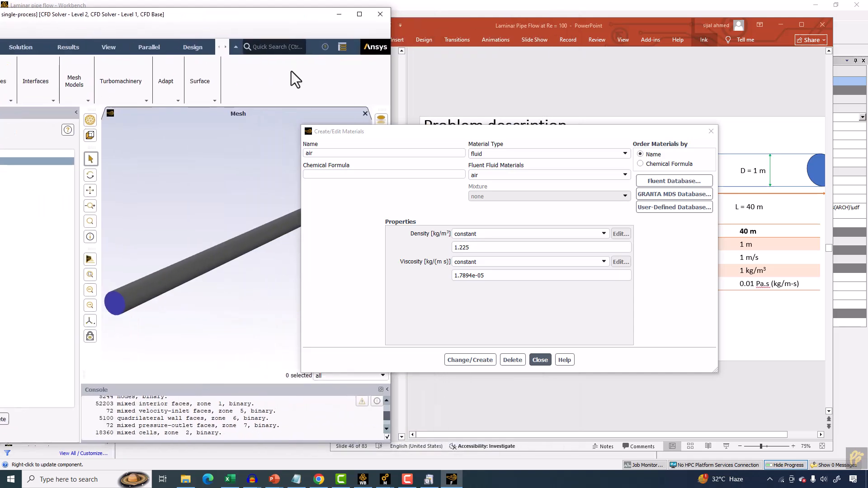
pyautogui.moveTo(421, 134); pyautogui.dragTo(132, 101)
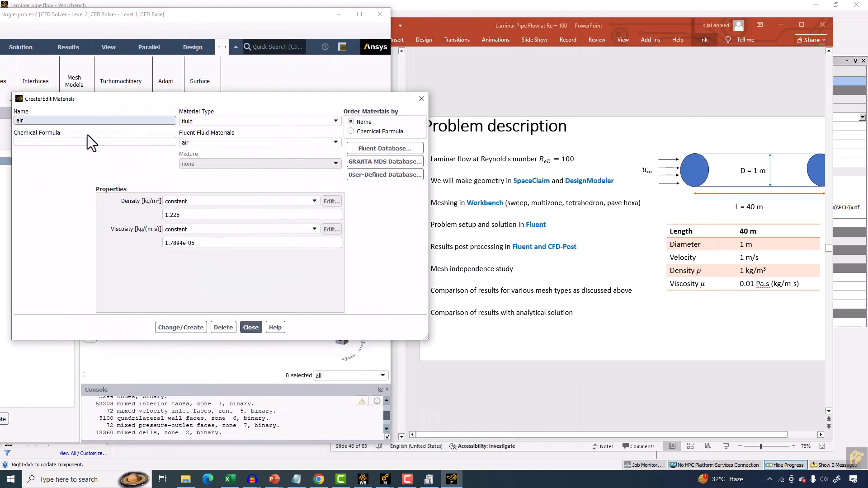
# Set air's density to 1 kg/m³ and viscosity to 0.01 kg/(m s), apply the change and close the dialog.
pyautogui.moveTo(188, 215); pyautogui.dragTo(74, 198)
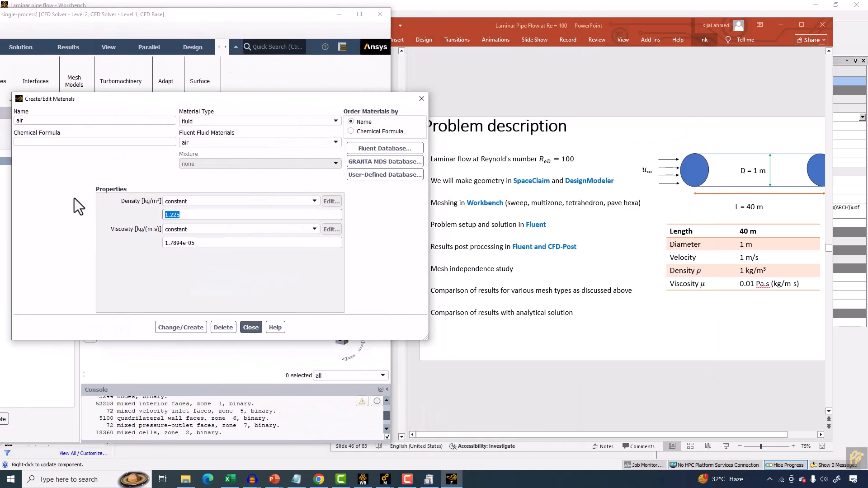
pyautogui.write('1')
pyautogui.tripleClick(199, 244)
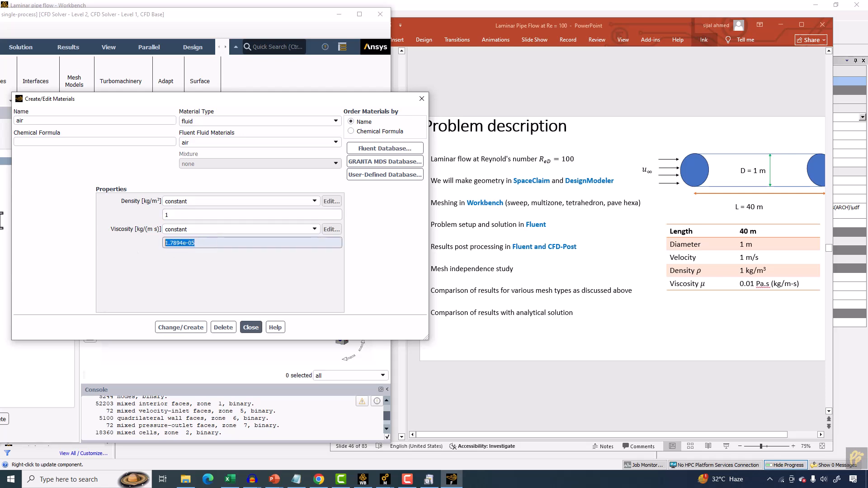
pyautogui.write('0.01')
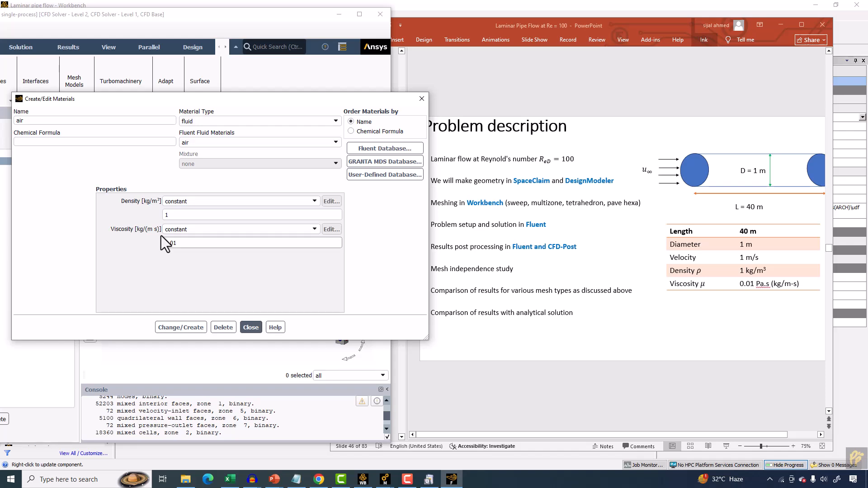
pyautogui.click(181, 328)
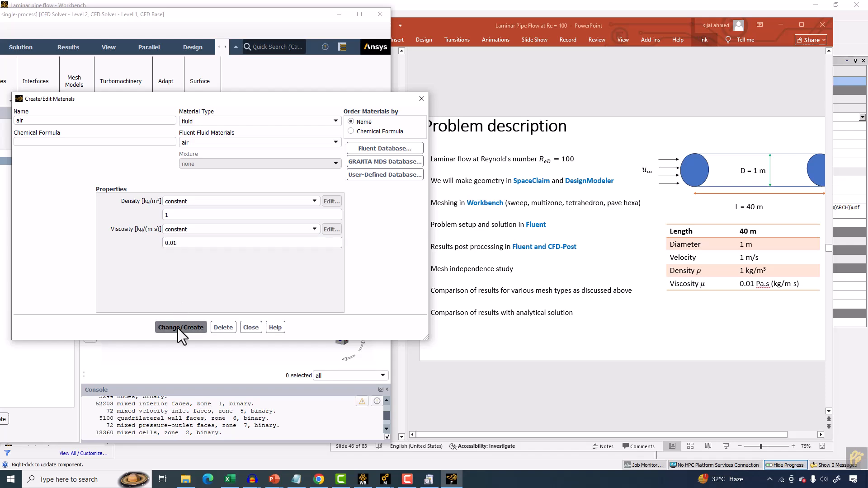
pyautogui.click(253, 327)
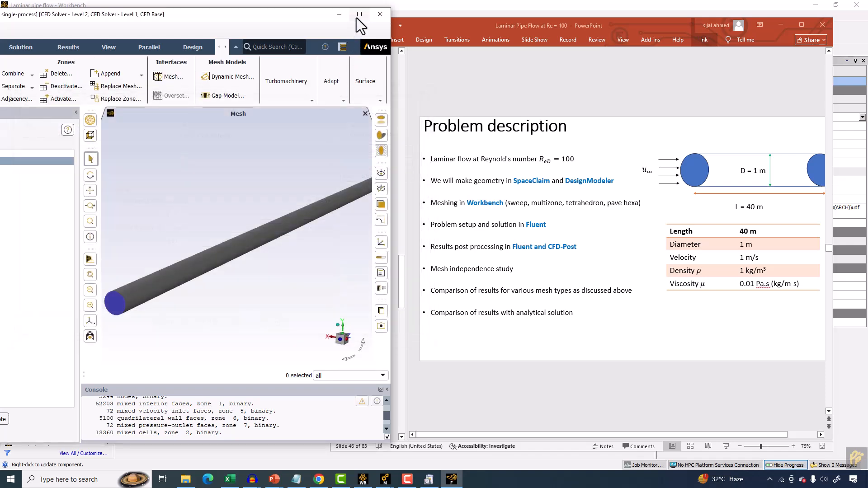
# Open the Boundary Conditions page and list the zones grouped by boundary type.
pyautogui.click(356, 17)
pyautogui.doubleClick(50, 335)
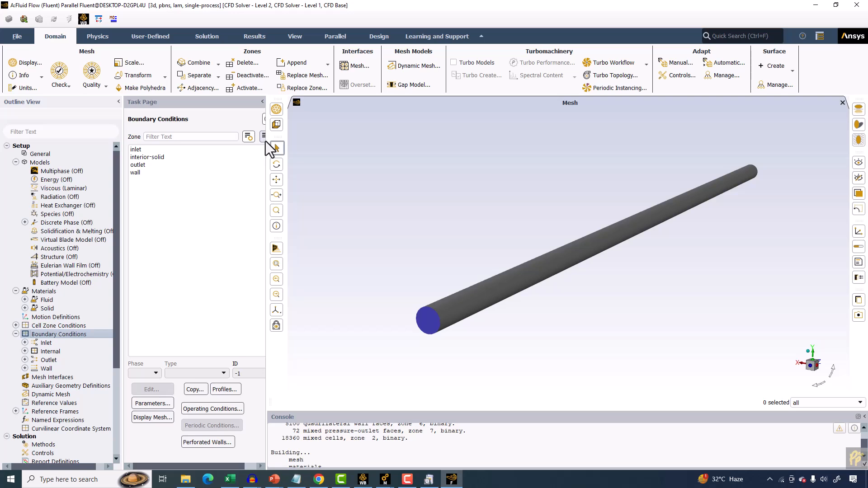
pyautogui.moveTo(266, 142); pyautogui.dragTo(323, 143)
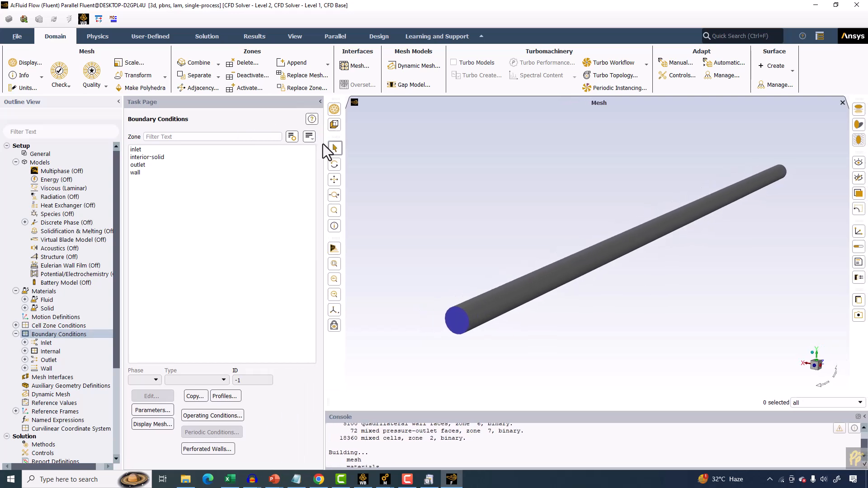
pyautogui.click(309, 136)
pyautogui.click(324, 183)
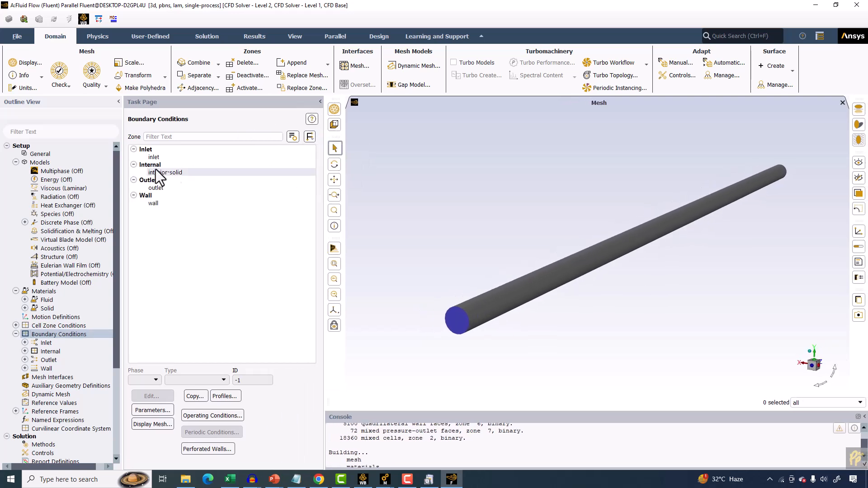
# Set the inlet's velocity magnitude to 1 m/s and apply it.
pyautogui.click(157, 159)
pyautogui.click(151, 395)
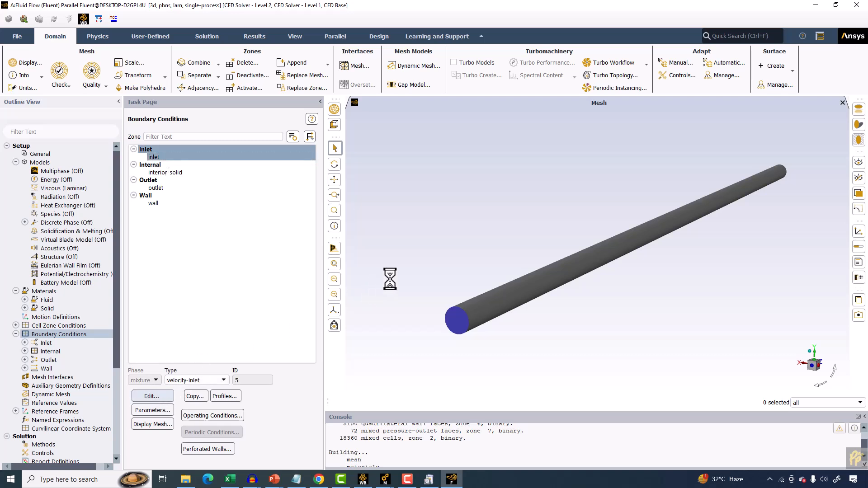
pyautogui.doubleClick(289, 313)
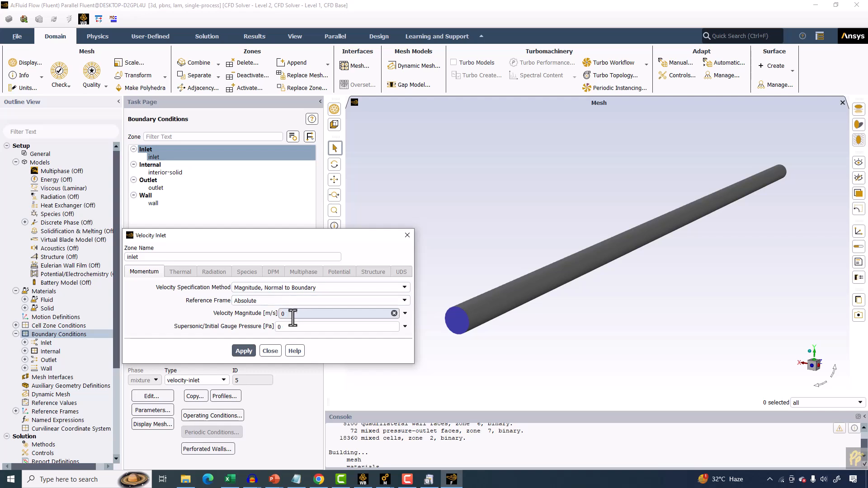
pyautogui.write('1')
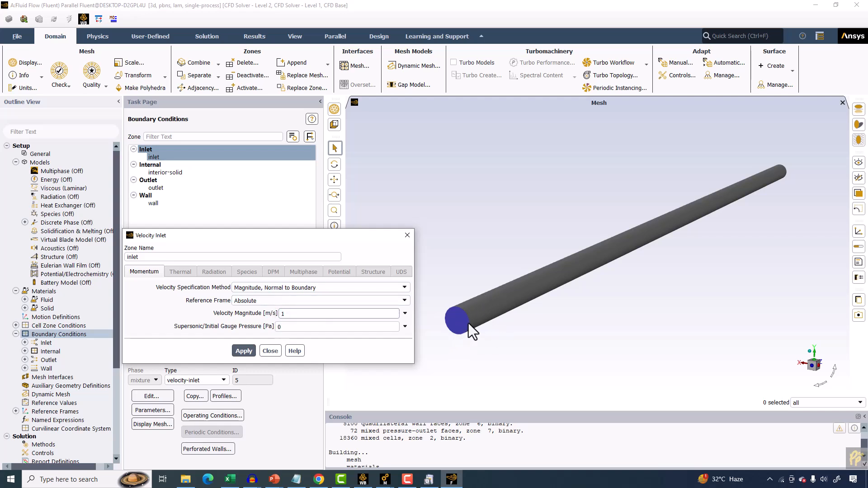
pyautogui.click(244, 351)
pyautogui.click(270, 351)
# Open the Solution Methods settings.
pyautogui.scroll(-3, 85, 349)
pyautogui.click(42, 370)
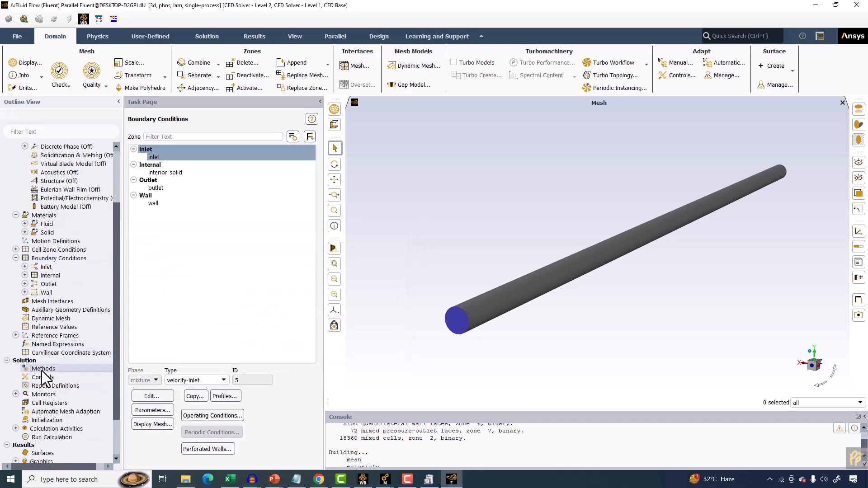
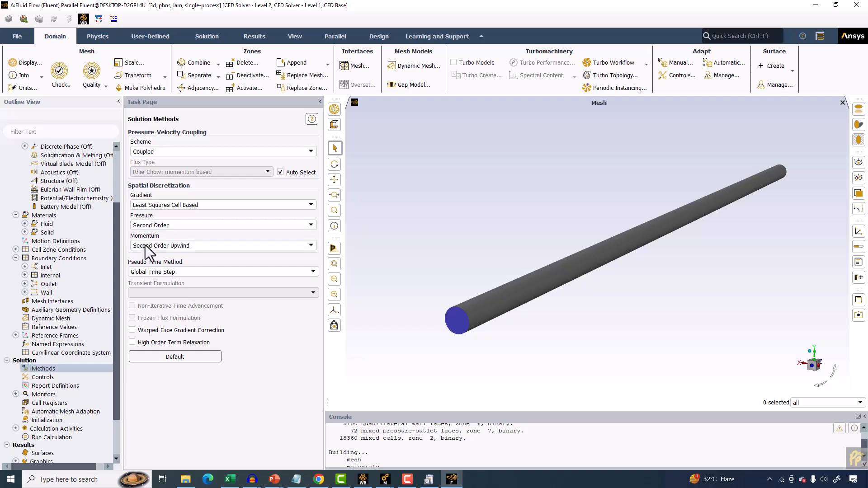
# Open the residual monitors with advanced options and set the continuity and x-velocity absolute criteria to 0.000000000001 and 0.0000000001.
pyautogui.click(15, 394)
pyautogui.doubleClick(55, 403)
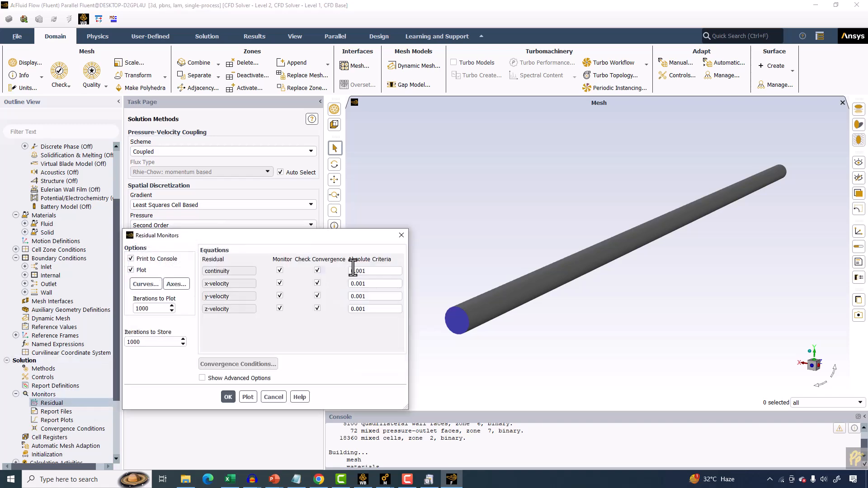
pyautogui.click(208, 379)
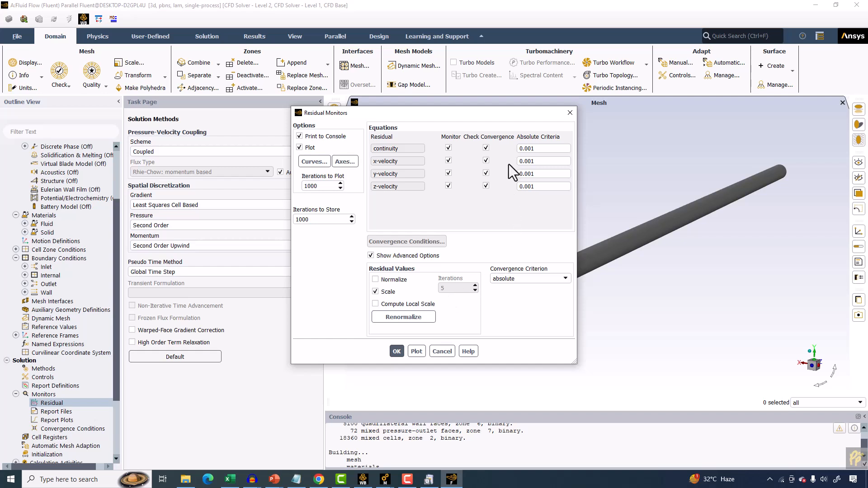
pyautogui.click(527, 149)
pyautogui.write('000000000')
pyautogui.click(528, 161)
pyautogui.write('0000000')
# Set the residual convergence criterion to none and close the residual monitors dialog.
pyautogui.click(511, 277)
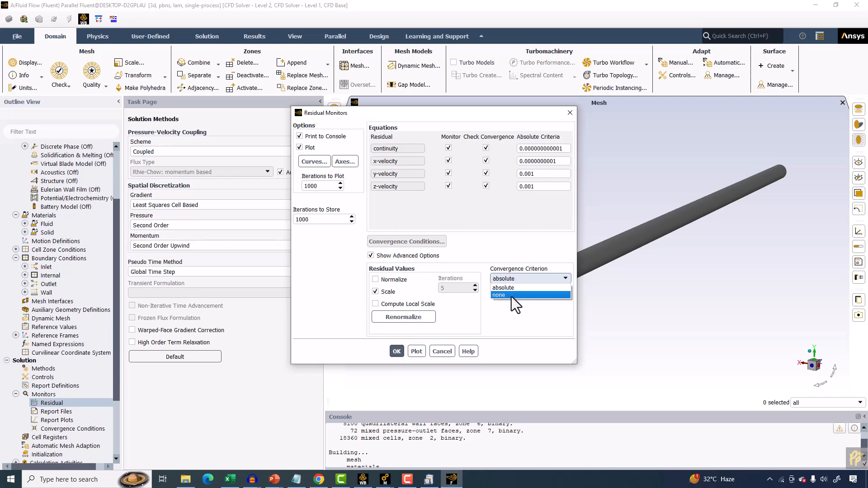
pyautogui.click(504, 295)
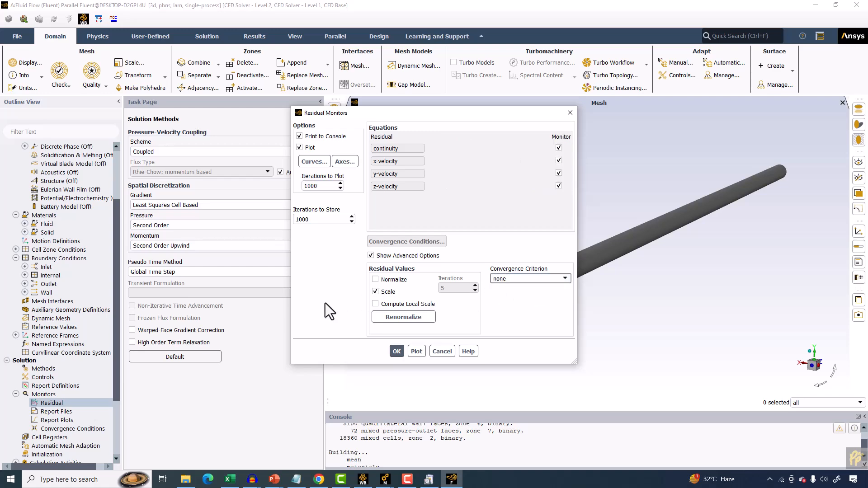
pyautogui.click(397, 352)
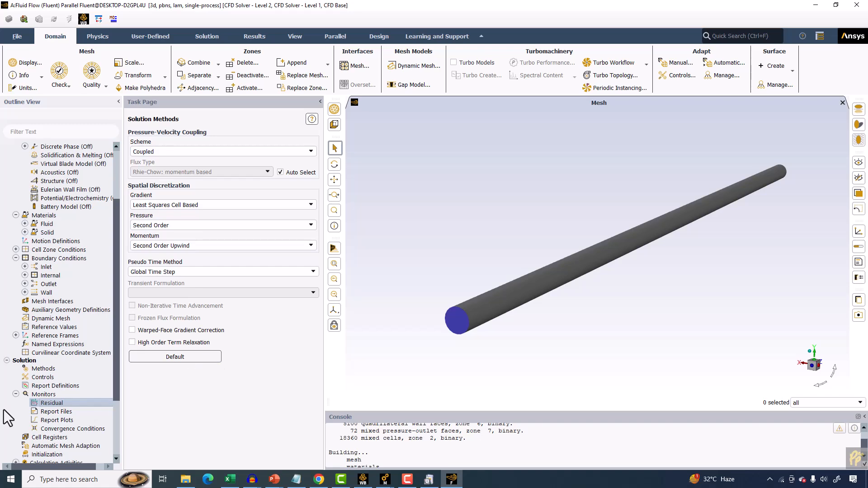
# Open Run Calculation and set the number of iterations to 200.
pyautogui.scroll(-3, 19, 408)
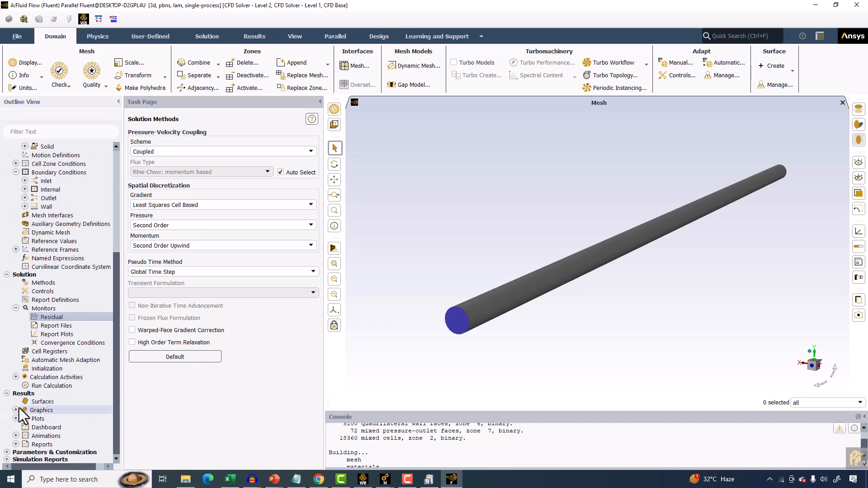
pyautogui.click(77, 315)
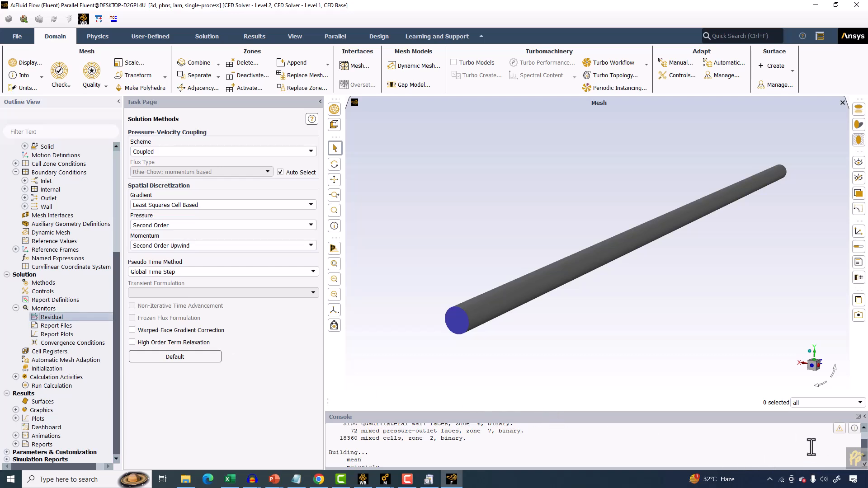
pyautogui.click(60, 385)
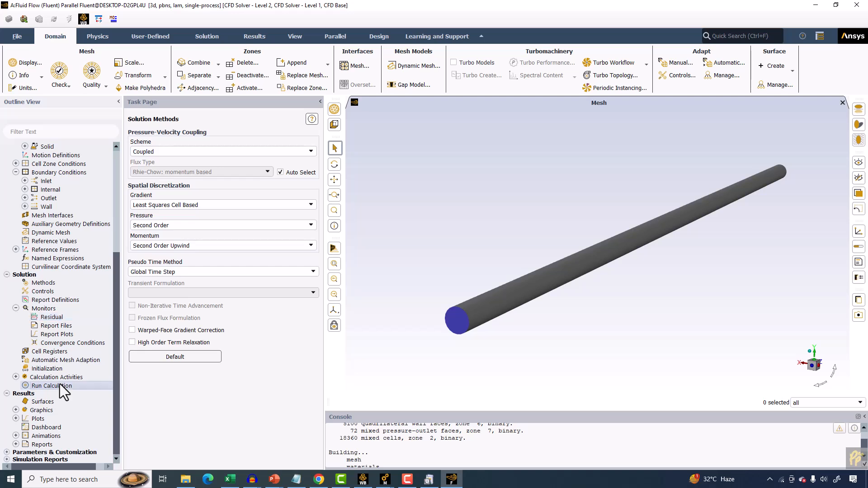
pyautogui.click(161, 239)
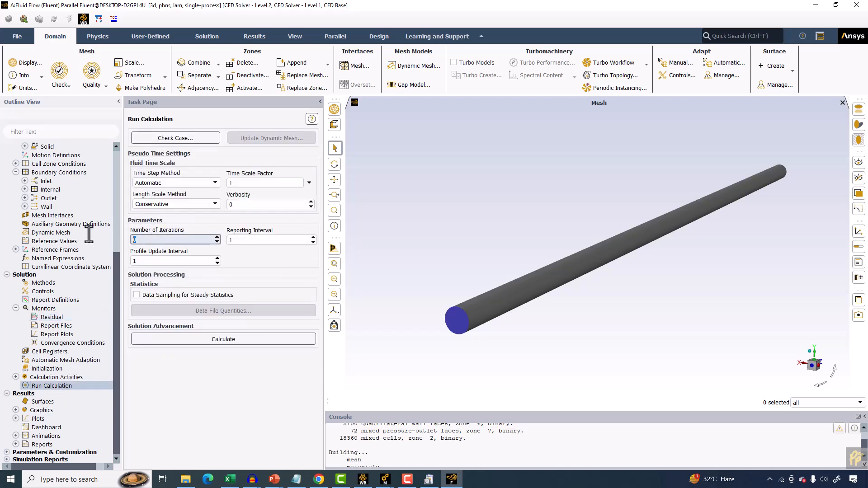
pyautogui.hotkey('ctrl', 'a')
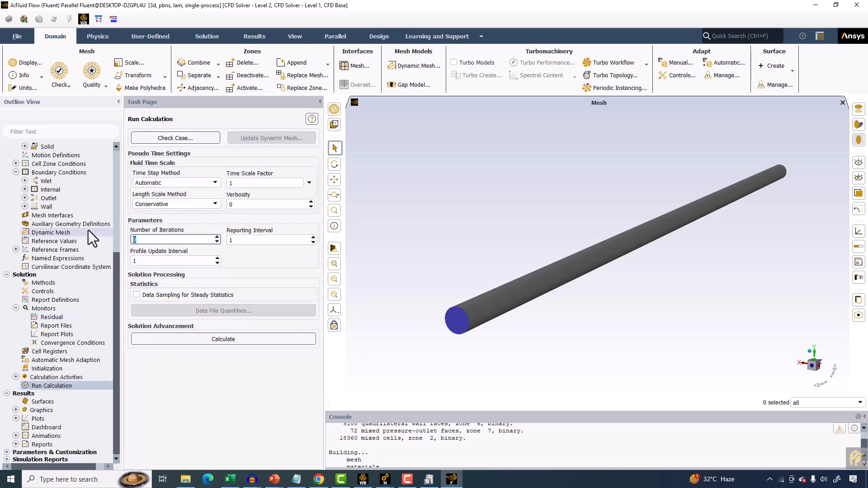
pyautogui.write('200')
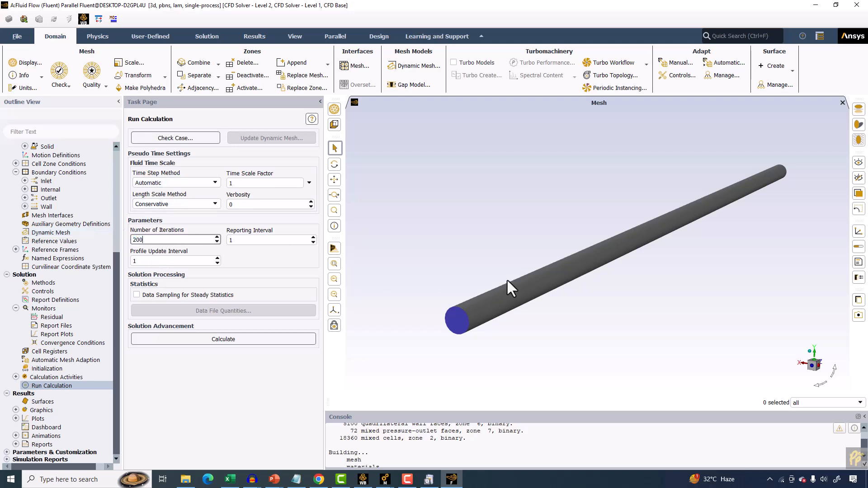
# Decline the prompt to initialize before calculating, and initialize the solution with Hybrid Initialization instead.
pyautogui.click(239, 340)
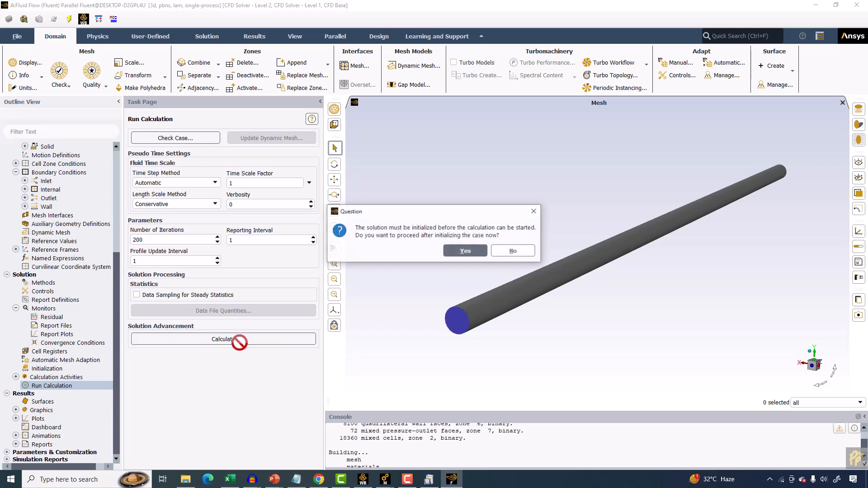
pyautogui.click(520, 251)
pyautogui.click(53, 366)
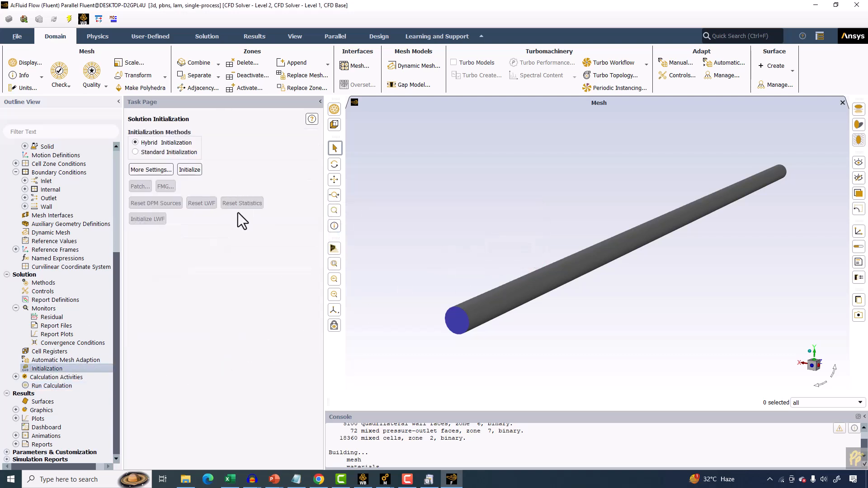
pyautogui.click(156, 153)
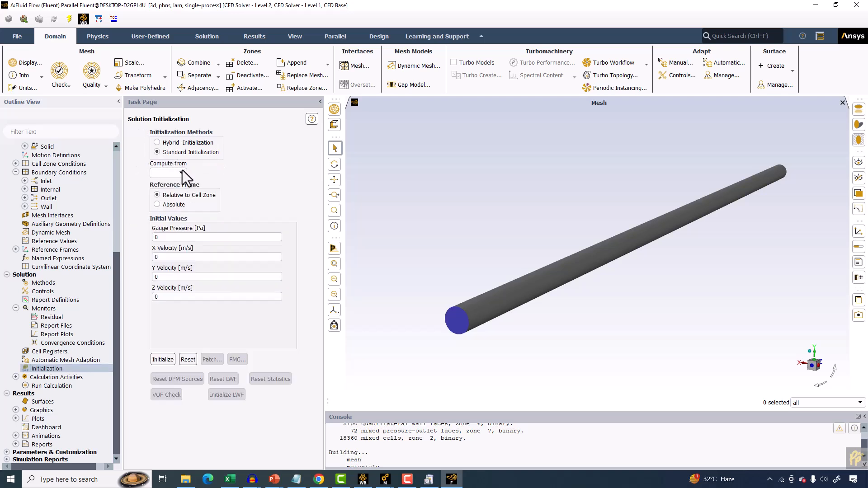
pyautogui.click(183, 170)
pyautogui.click(175, 142)
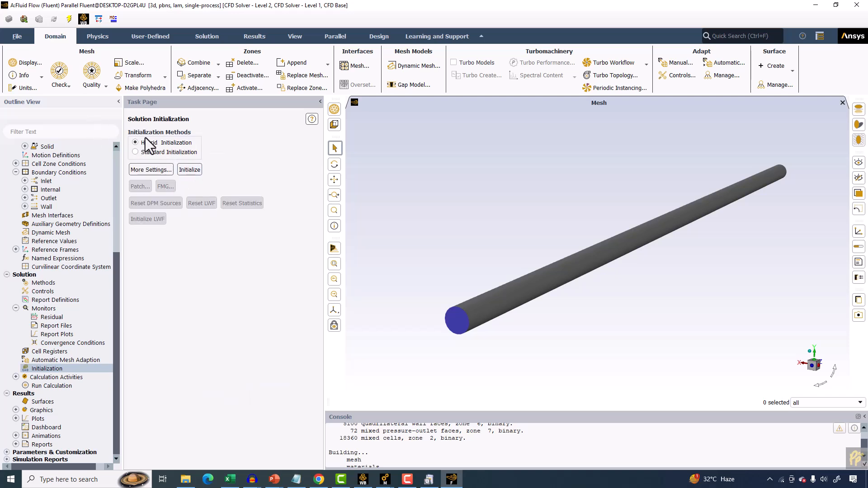
pyautogui.click(190, 170)
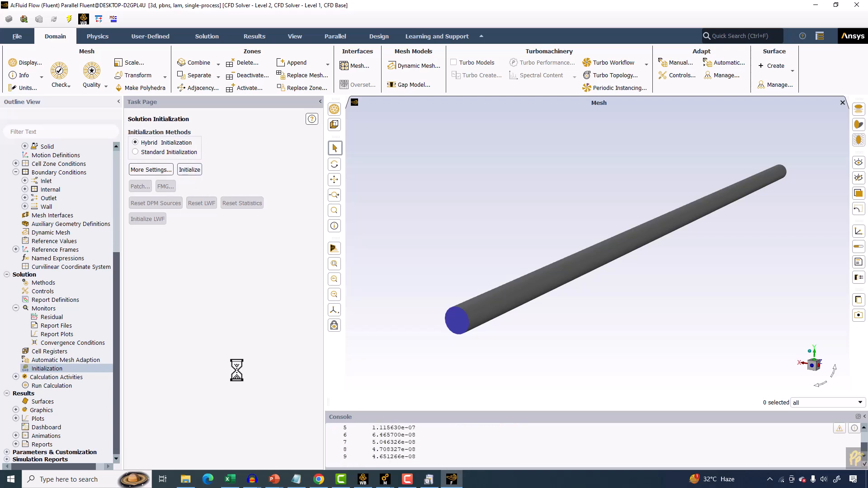
# Display the inlet, outlet and wall mesh with edges only, turning off faces.
pyautogui.click(59, 386)
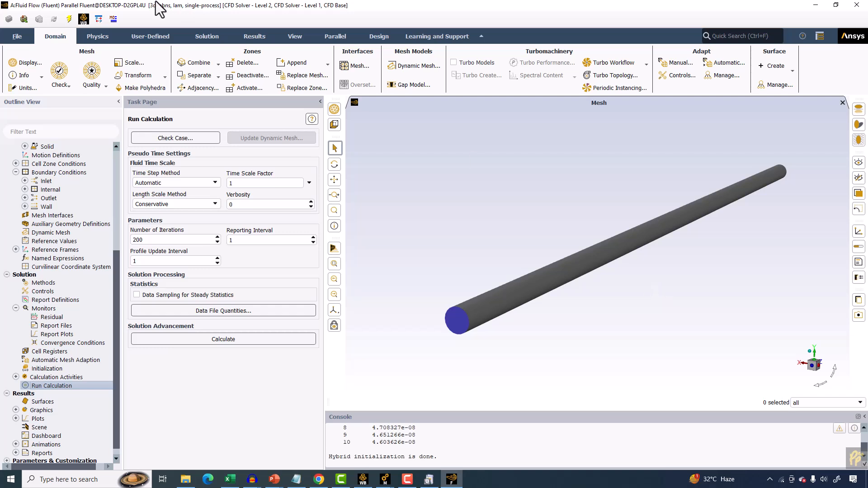
pyautogui.click(31, 63)
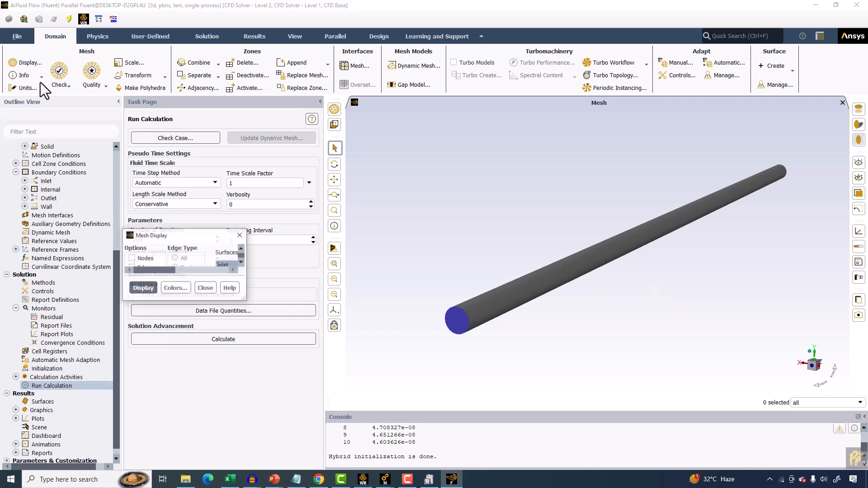
pyautogui.click(132, 267)
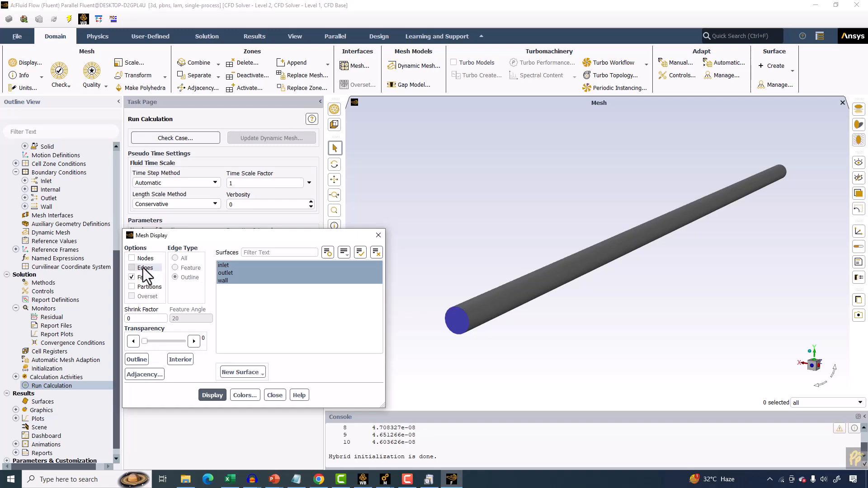
pyautogui.click(212, 395)
pyautogui.scroll(1, 413, 333)
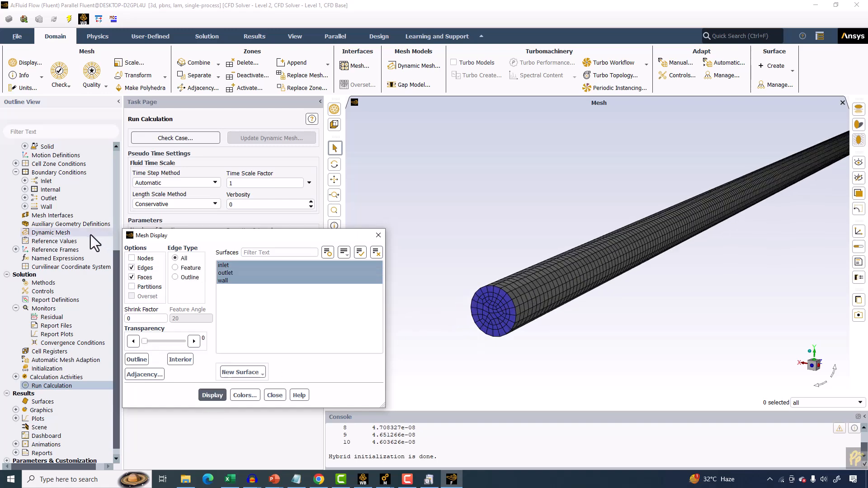
pyautogui.click(148, 278)
pyautogui.click(149, 287)
pyautogui.click(210, 393)
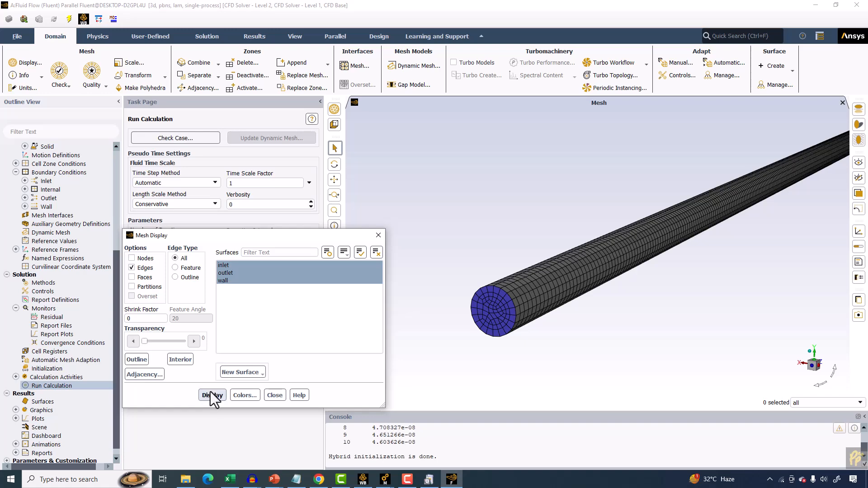
pyautogui.scroll(3, 677, 218)
pyautogui.scroll(-5, 690, 208)
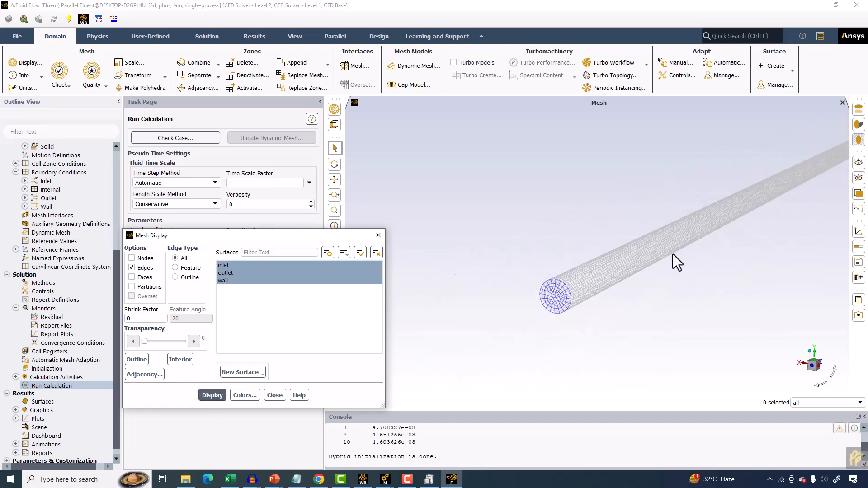
pyautogui.moveTo(663, 269); pyautogui.dragTo(645, 213)
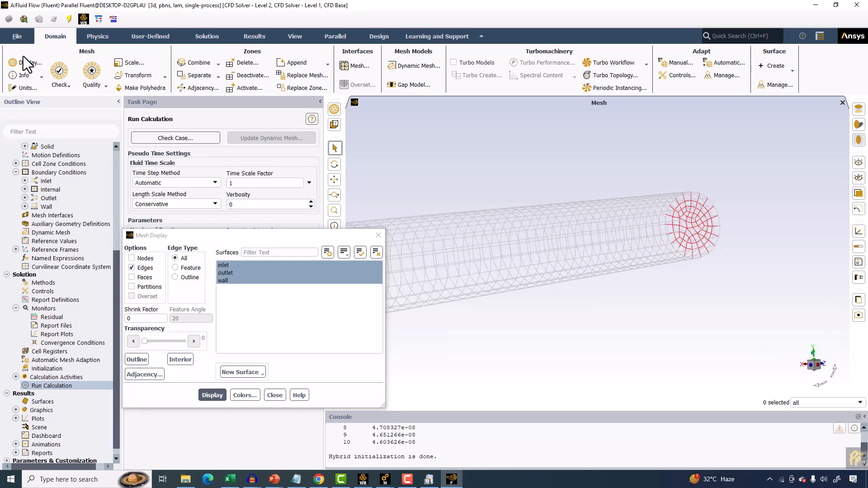
# Start a new point surface and set its x coordinate to 0 m and z coordinate to 35 m.
pyautogui.click(775, 69)
pyautogui.click(775, 110)
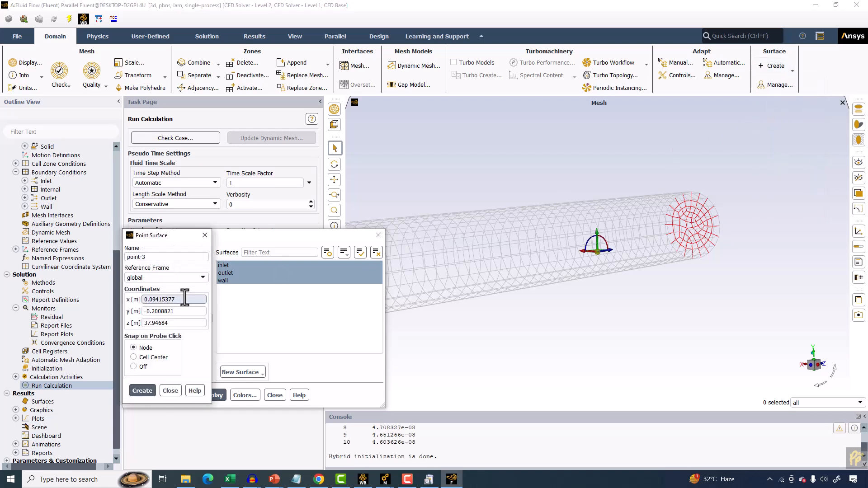
pyautogui.moveTo(188, 300); pyautogui.dragTo(82, 292)
pyautogui.write('0')
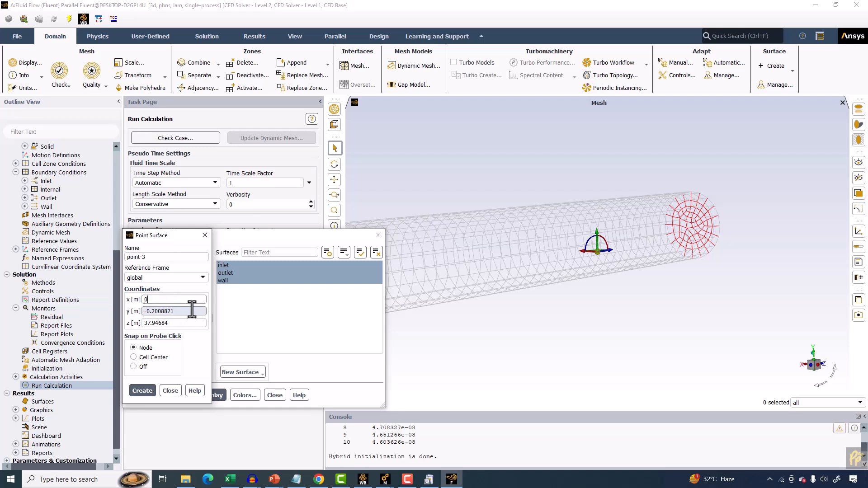
pyautogui.moveTo(192, 310); pyautogui.dragTo(97, 309)
pyautogui.moveTo(183, 325); pyautogui.dragTo(85, 324)
pyautogui.write('35')
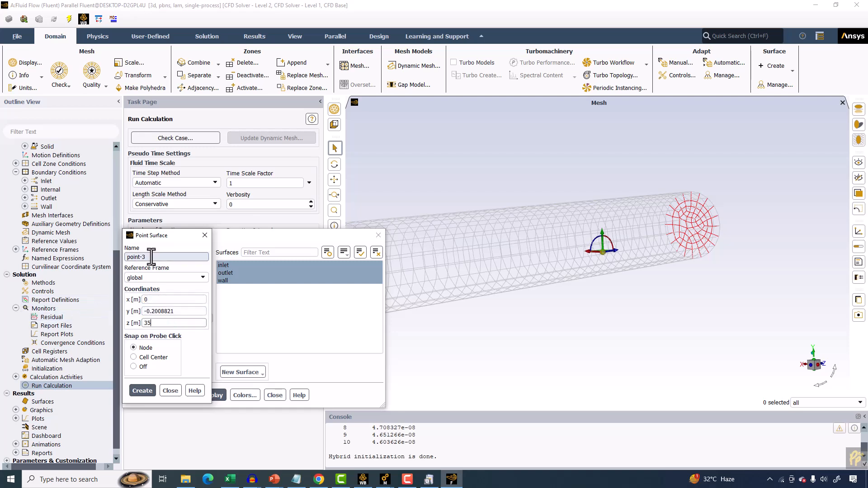
# Name the point surface pointz-35m, create it and close the point surface dialog.
pyautogui.moveTo(152, 256); pyautogui.dragTo(95, 258)
pyautogui.write('ointz-')
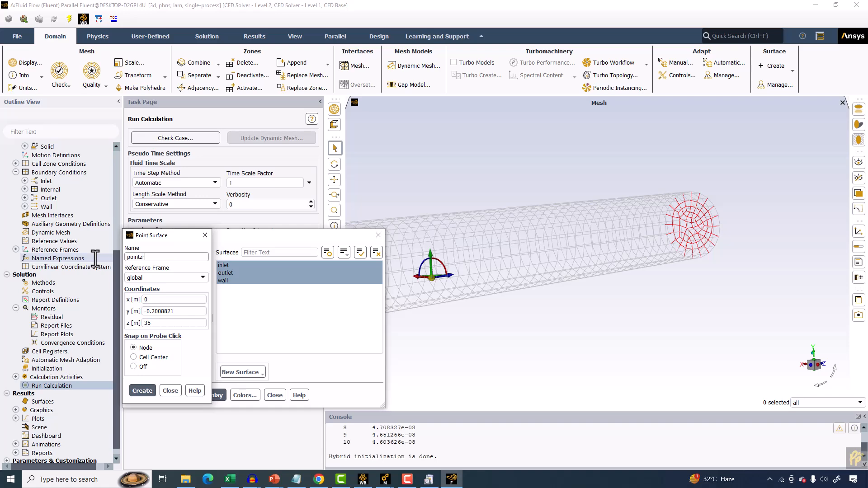
pyautogui.write('35m')
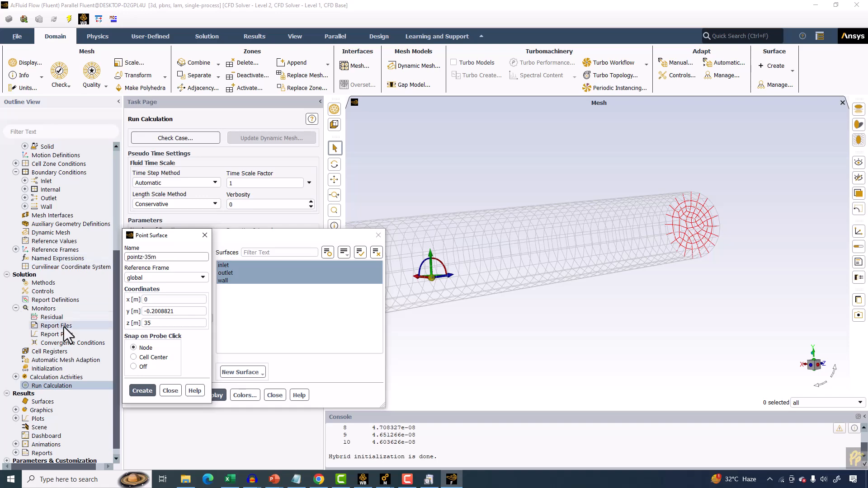
pyautogui.click(143, 391)
pyautogui.click(176, 392)
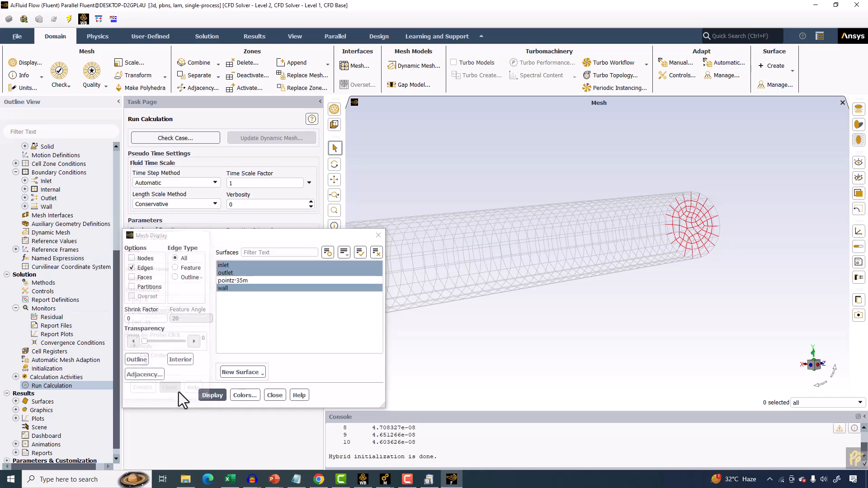
# Close the mesh display and create a Vertex Average surface report of Velocity on pointz-35m, named velocity-z-35m, printing to console.
pyautogui.click(269, 395)
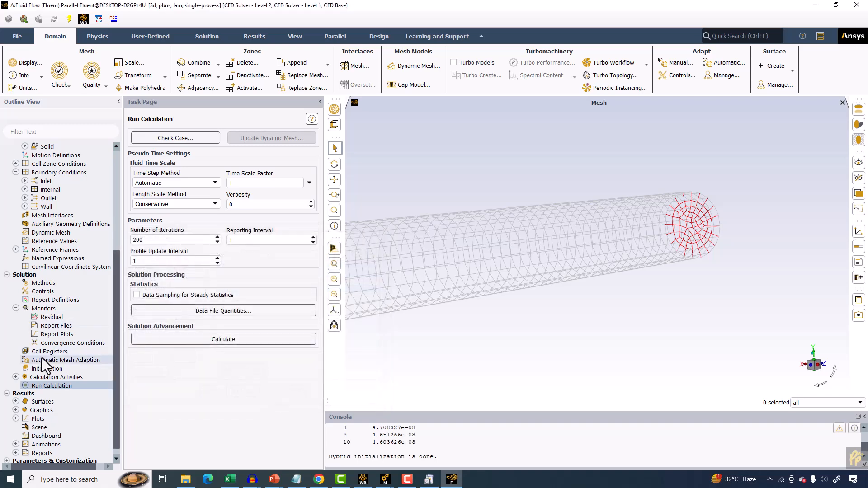
pyautogui.scroll(-1, 46, 363)
pyautogui.rightClick(50, 290)
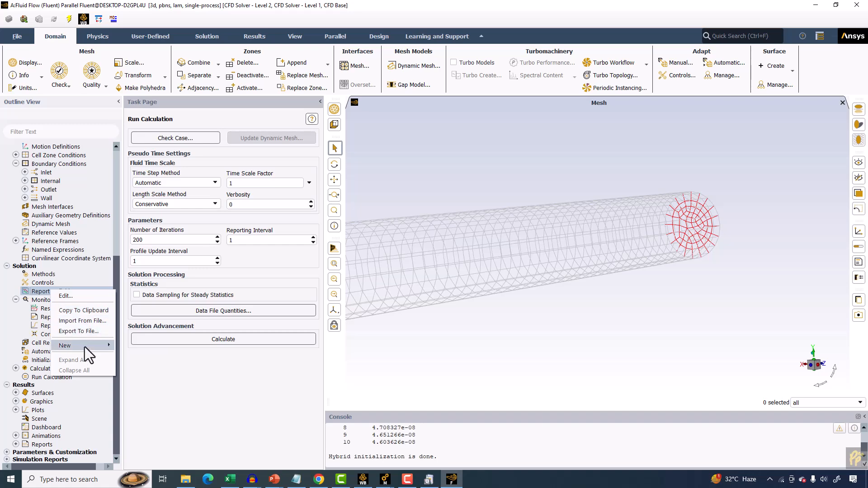
pyautogui.moveTo(90, 346)
pyautogui.moveTo(151, 344)
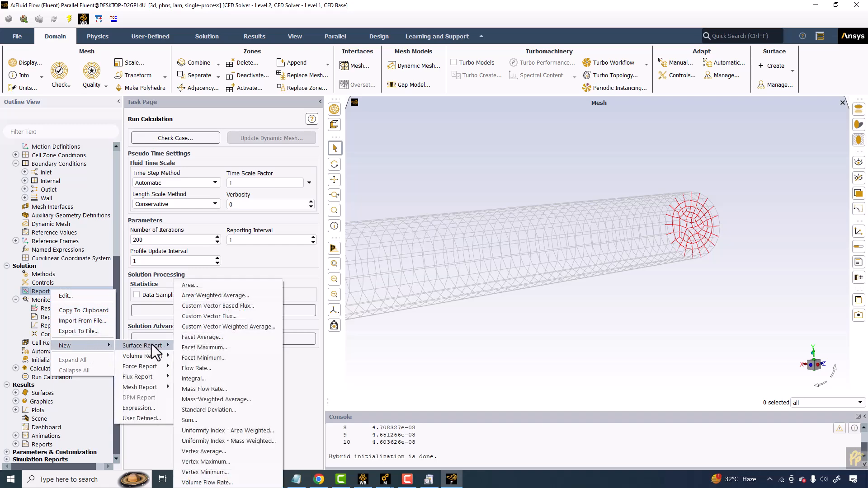
pyautogui.click(210, 449)
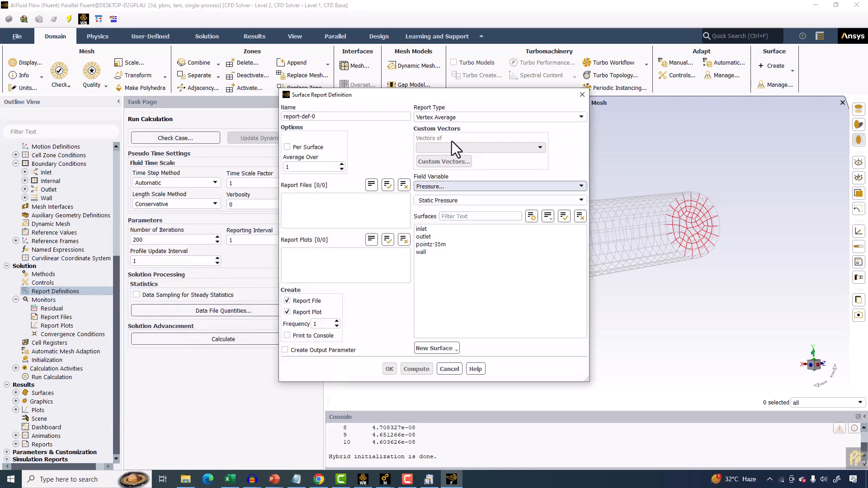
pyautogui.click(435, 245)
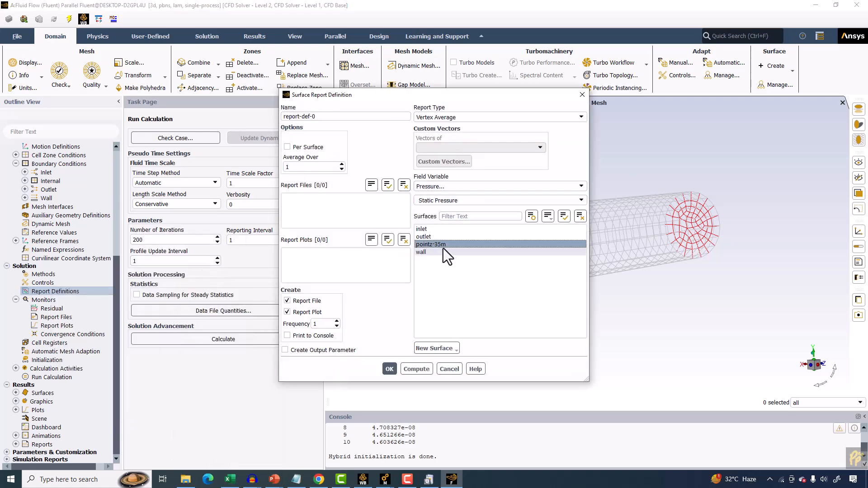
pyautogui.click(430, 185)
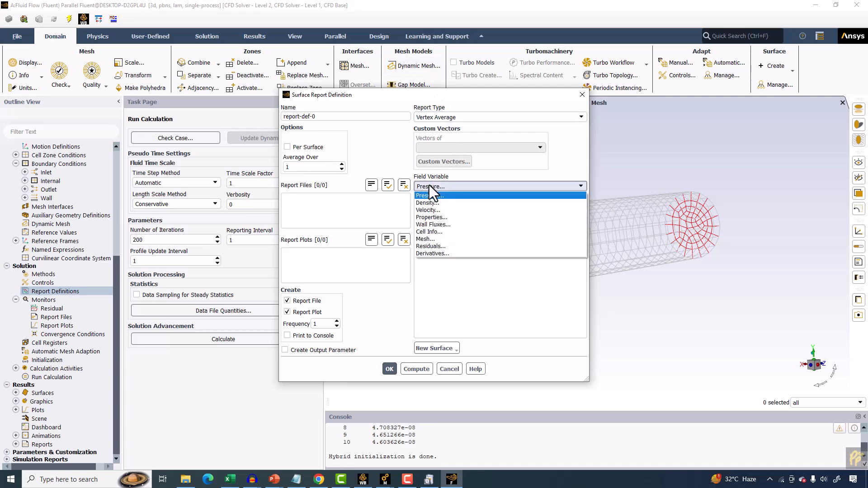
pyautogui.click(427, 210)
pyautogui.moveTo(348, 117); pyautogui.dragTo(225, 102)
pyautogui.write('velocity-z-35m')
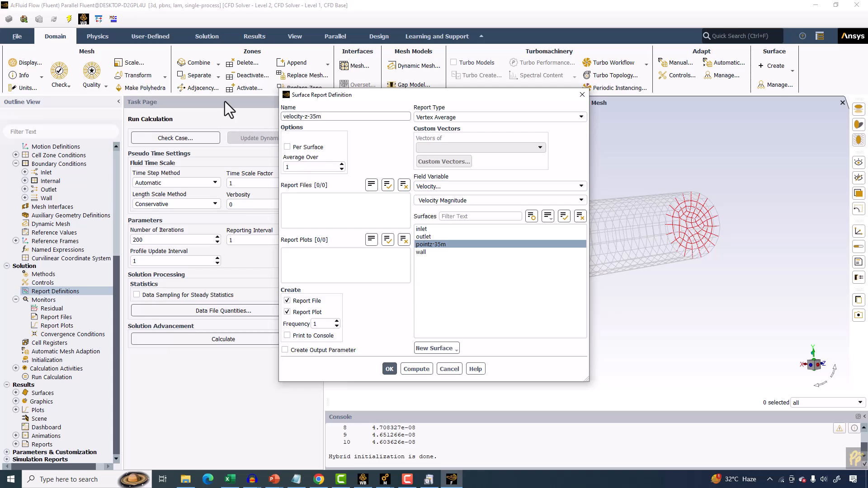
pyautogui.click(300, 337)
pyautogui.click(389, 369)
# Run the calculation for 200 iterations and switch to the residual and velocity-z-35m monitor plots.
pyautogui.click(253, 341)
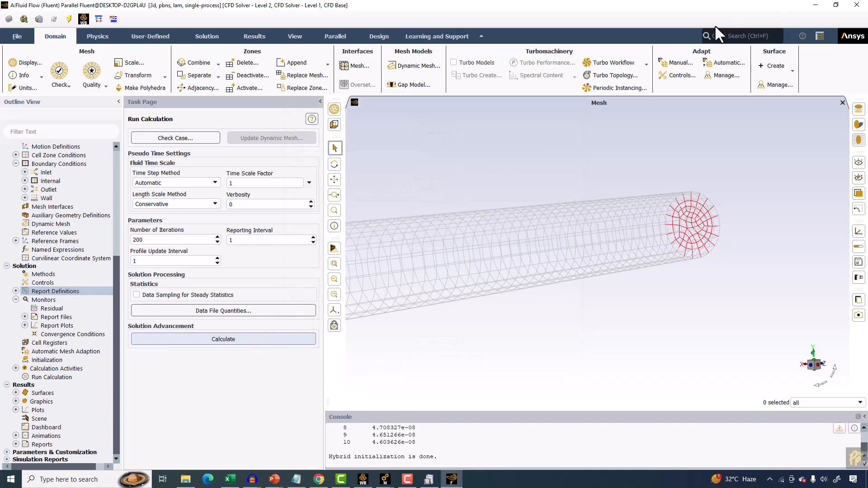
pyautogui.click(598, 108)
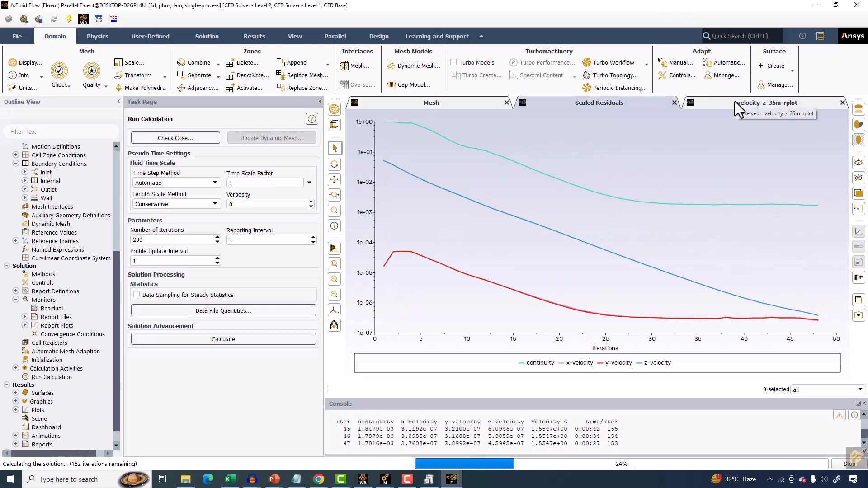
pyautogui.click(735, 103)
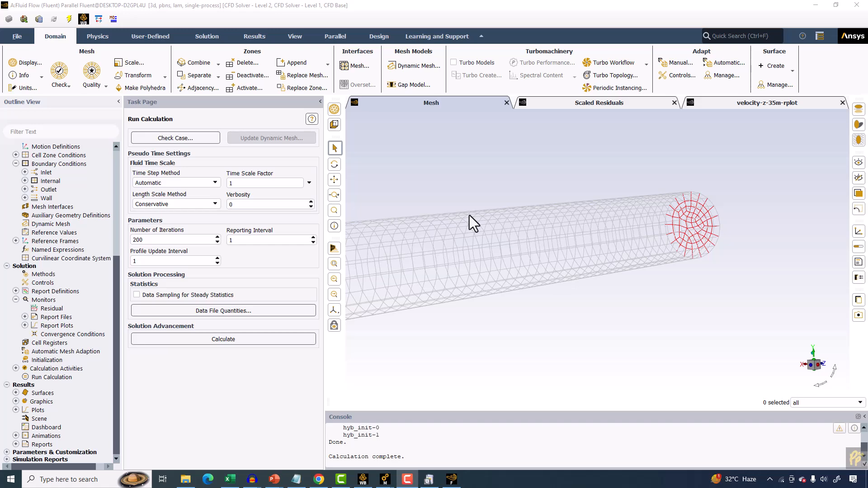
# Inspect the mesh view and the scaled residuals plot of the finished run.
pyautogui.scroll(3, 476, 201)
pyautogui.scroll(-5, 476, 201)
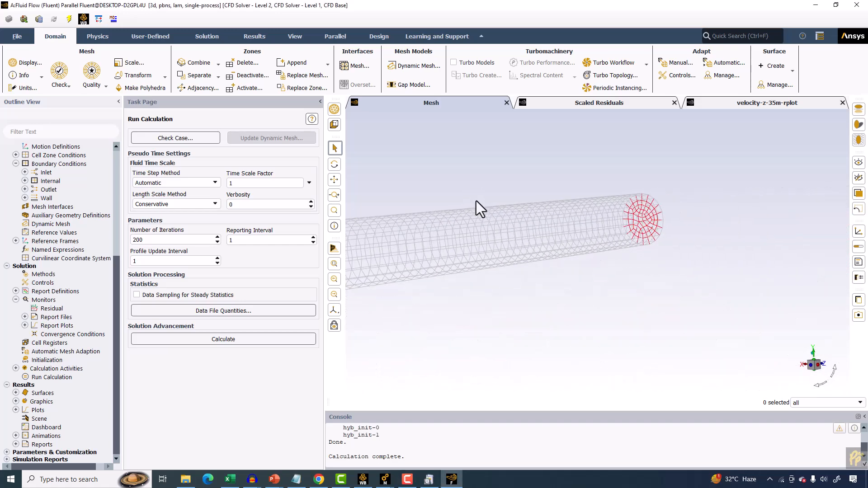
pyautogui.click(583, 106)
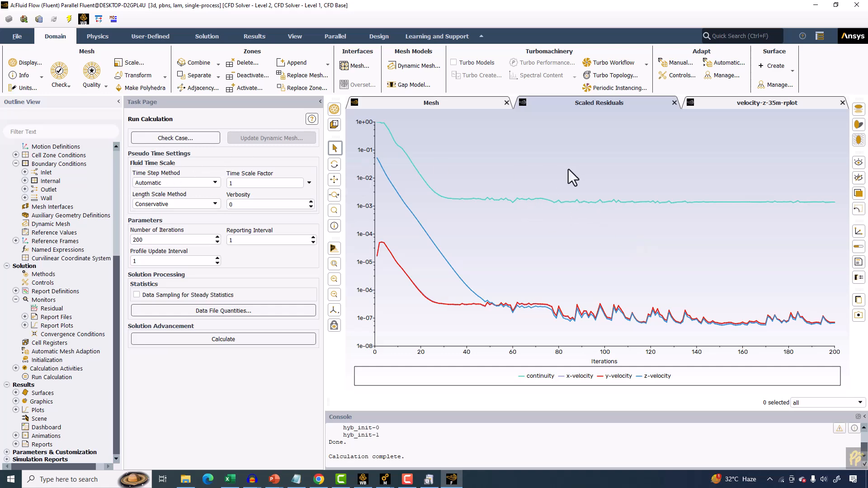
pyautogui.scroll(3, 569, 170)
pyautogui.scroll(-7, 569, 170)
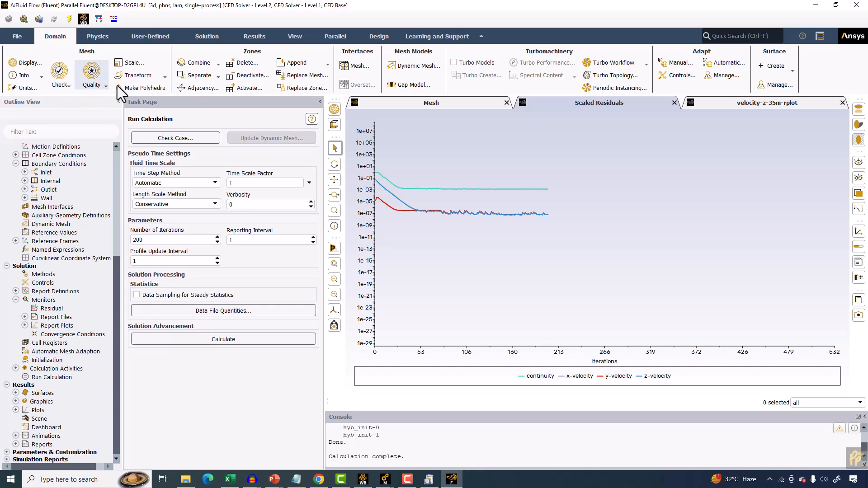
# Display static pressure contours on the wall surface and orient the pipe view.
pyautogui.click(255, 37)
pyautogui.click(78, 75)
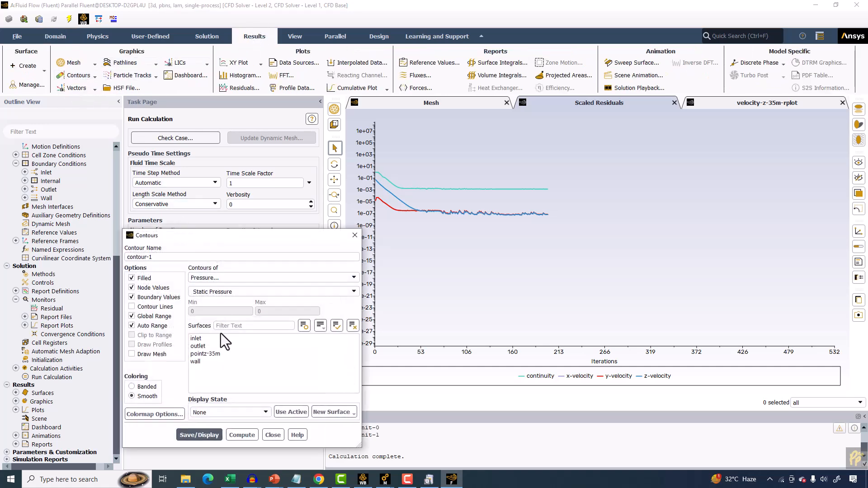
pyautogui.click(195, 361)
pyautogui.click(199, 435)
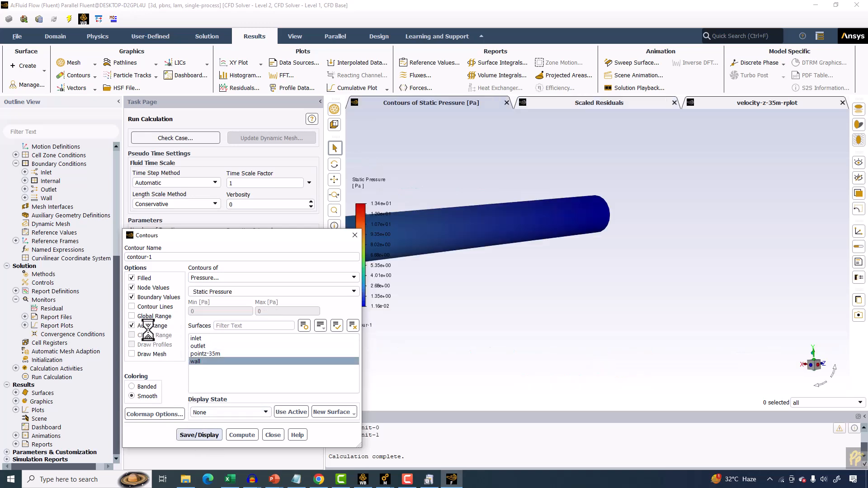
pyautogui.scroll(3, 533, 271)
pyautogui.scroll(-5, 534, 270)
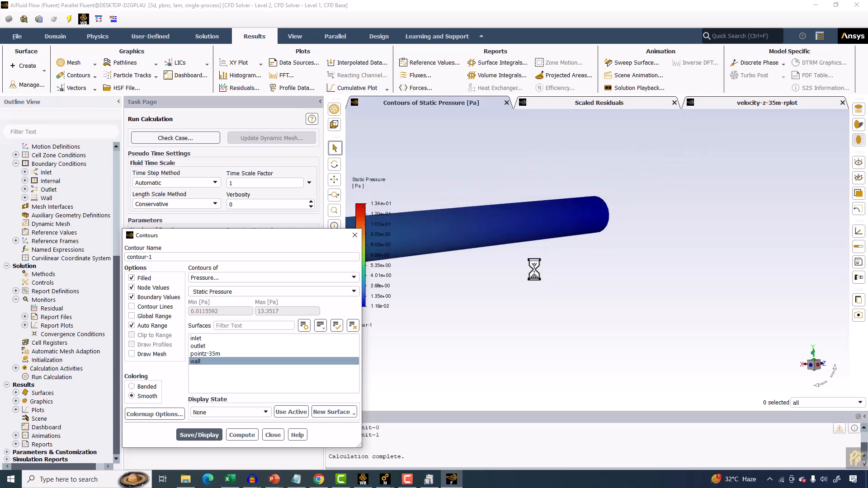
pyautogui.keyDown('ctrl'); pyautogui.moveTo(509, 261); pyautogui.dragTo(697, 185, button='middle'); pyautogui.keyUp('ctrl')
pyautogui.moveTo(532, 138); pyautogui.dragTo(560, 224)
pyautogui.scroll(-3, 563, 230)
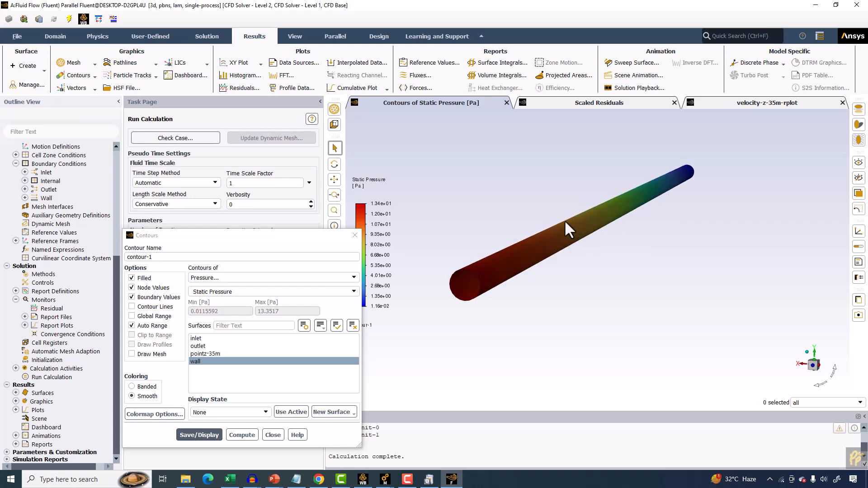
pyautogui.scroll(3, 508, 248)
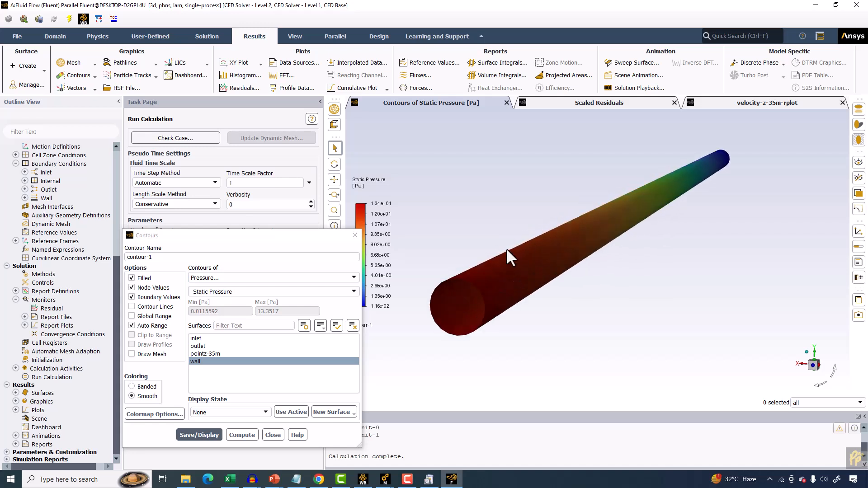
pyautogui.moveTo(506, 250)
pyautogui.mouseDown(button='middle')
pyautogui.moveTo(484, 252)
pyautogui.moveTo(493, 252)
pyautogui.mouseUp(button='middle')
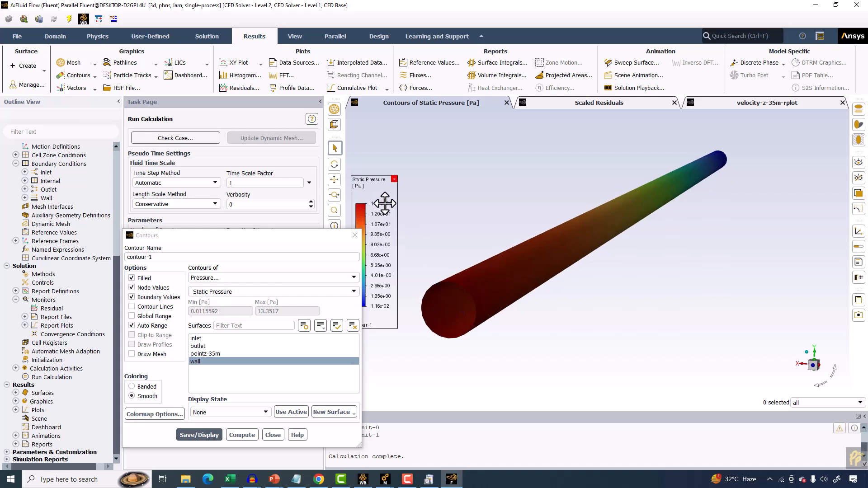
# Switch to the PowerPoint presentation and review the analytical pressure drop solution slides.
pyautogui.moveTo(273, 479)
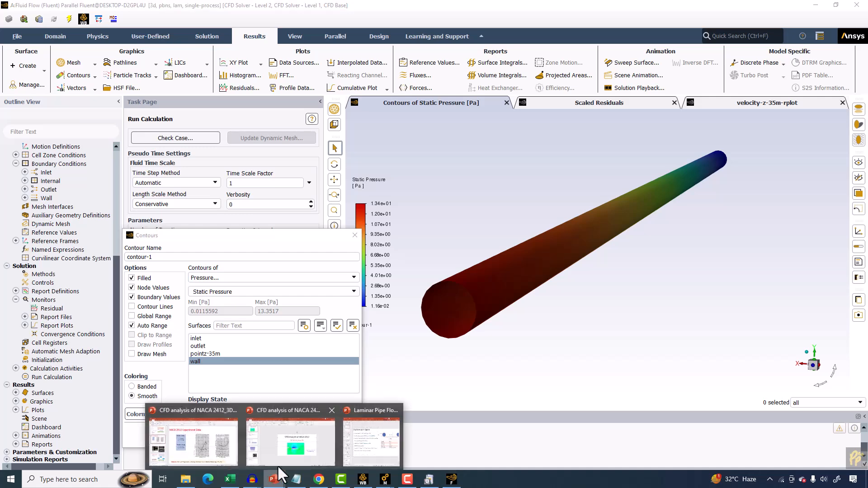
pyautogui.click(390, 439)
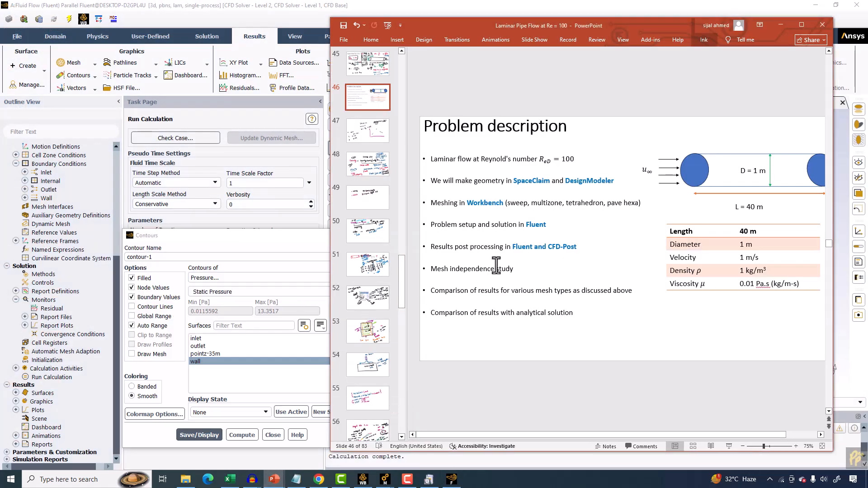
pyautogui.scroll(4, 497, 267)
pyautogui.scroll(4, 498, 267)
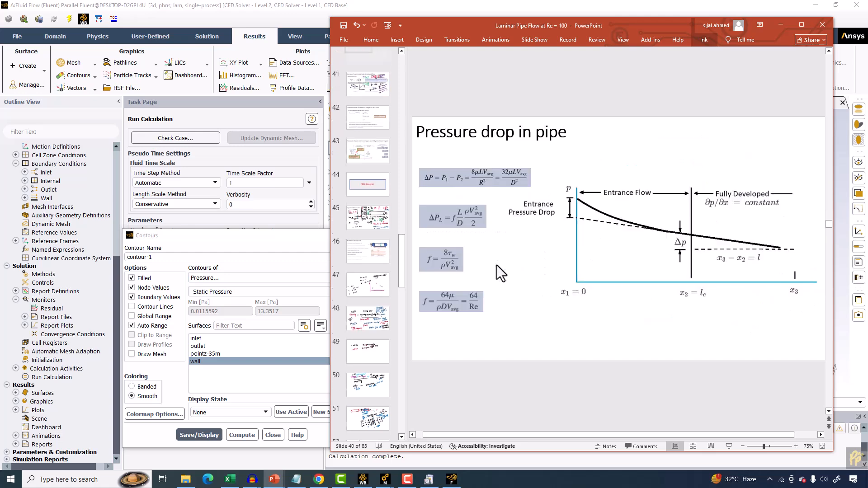
pyautogui.scroll(1, 499, 271)
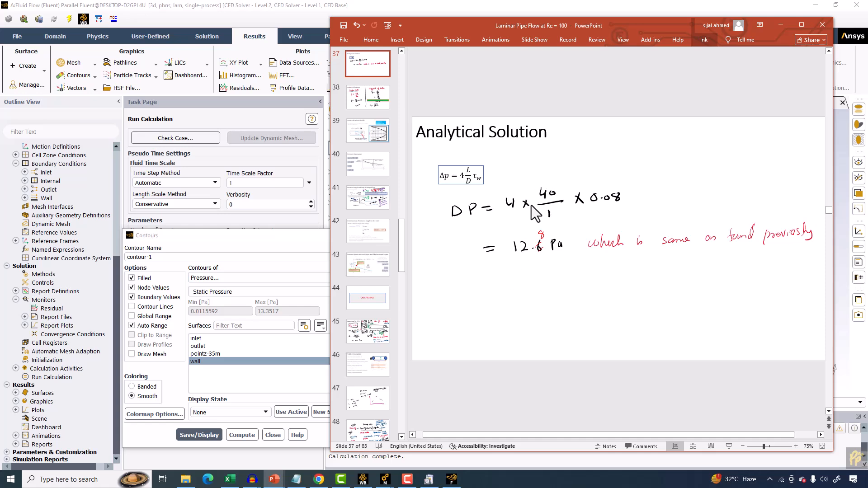
pyautogui.scroll(1, 549, 219)
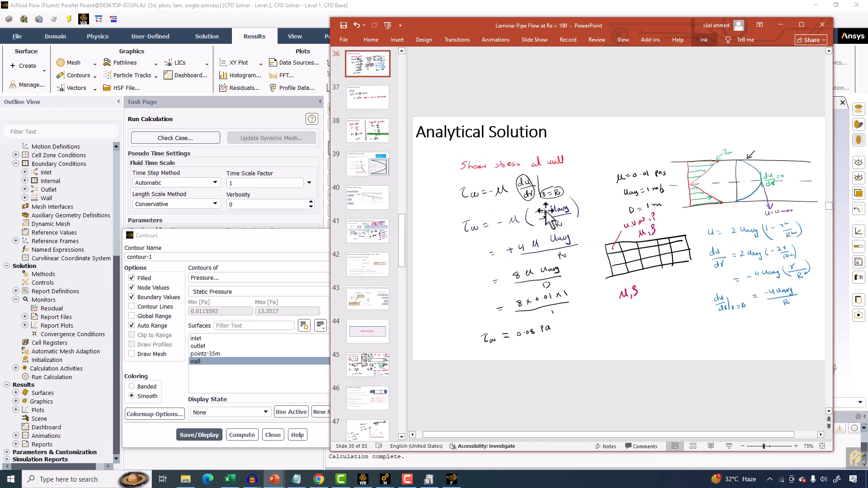
pyautogui.scroll(2, 545, 212)
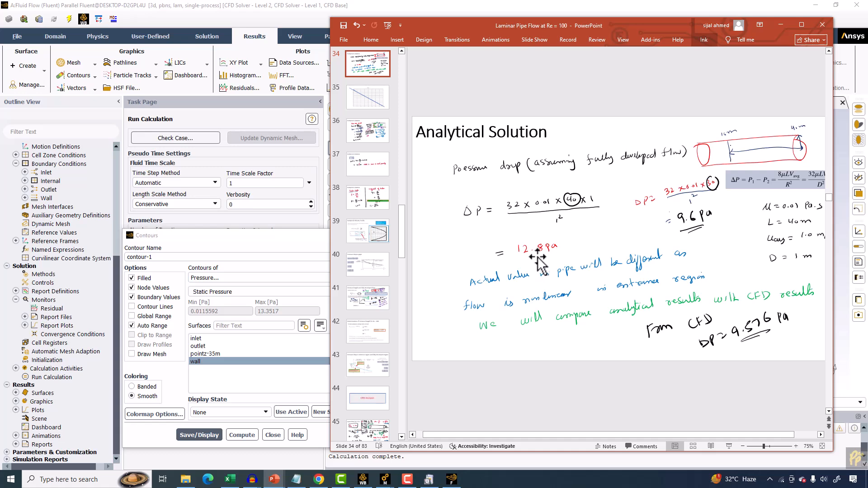
pyautogui.moveTo(441, 23); pyautogui.dragTo(102, 23)
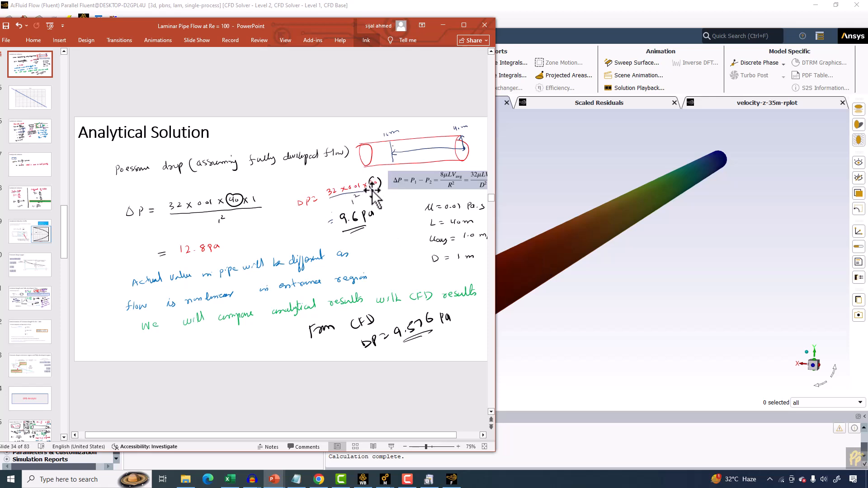
pyautogui.scroll(-4, 612, 244)
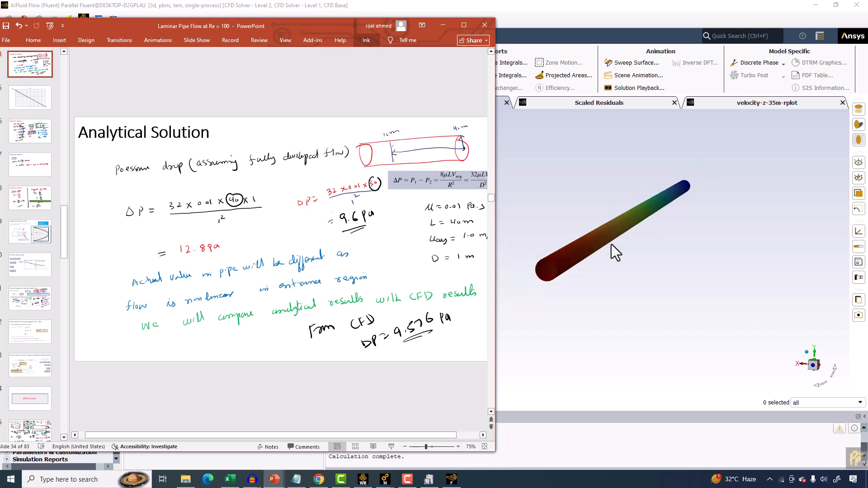
pyautogui.scroll(1, 608, 218)
pyautogui.scroll(2, 558, 240)
pyautogui.scroll(1, 546, 263)
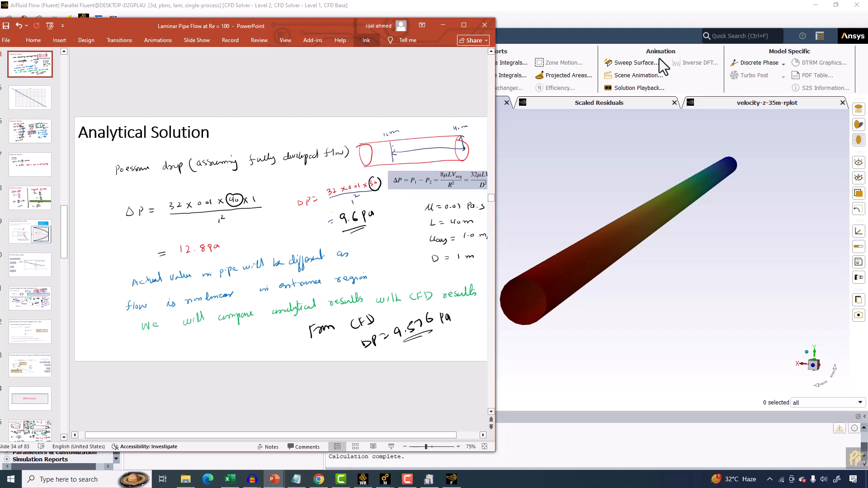
pyautogui.click(701, 21)
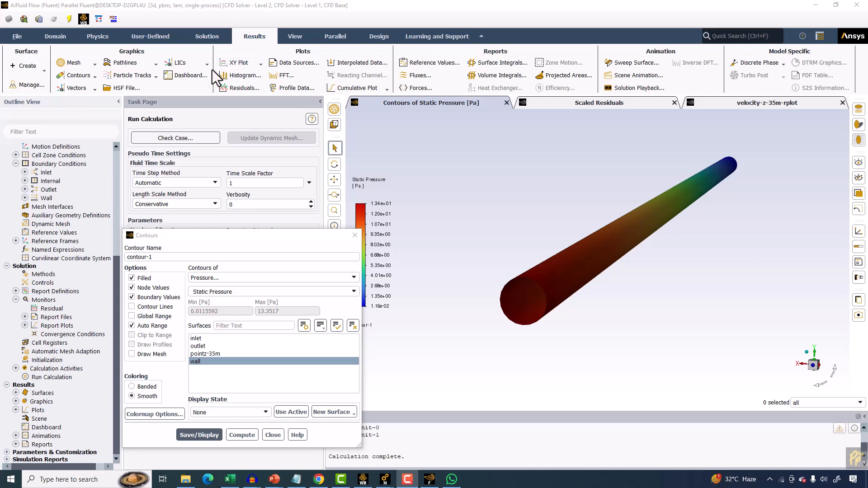
# Create an iso-surface of constant mesh Z-Coordinate at an iso-value of 10.
pyautogui.click(23, 66)
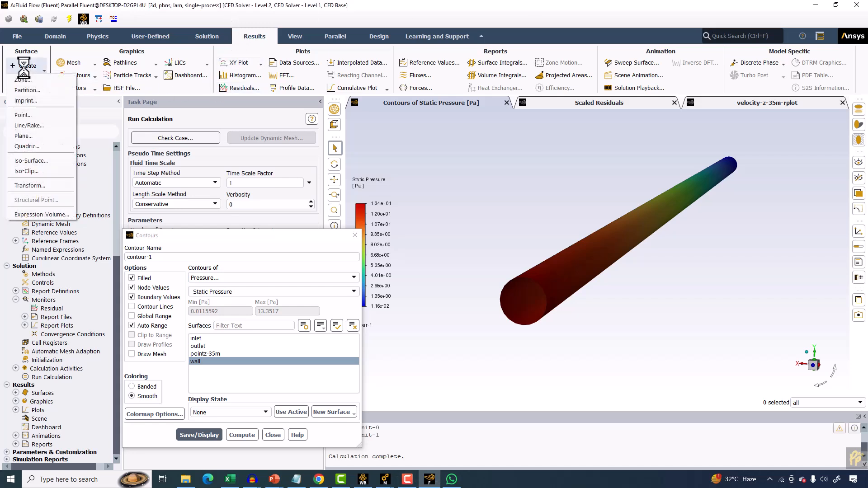
pyautogui.click(57, 161)
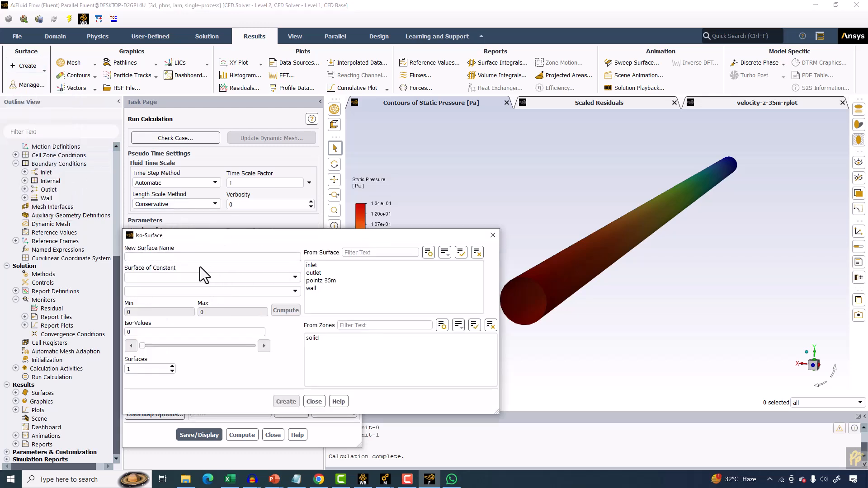
pyautogui.click(193, 276)
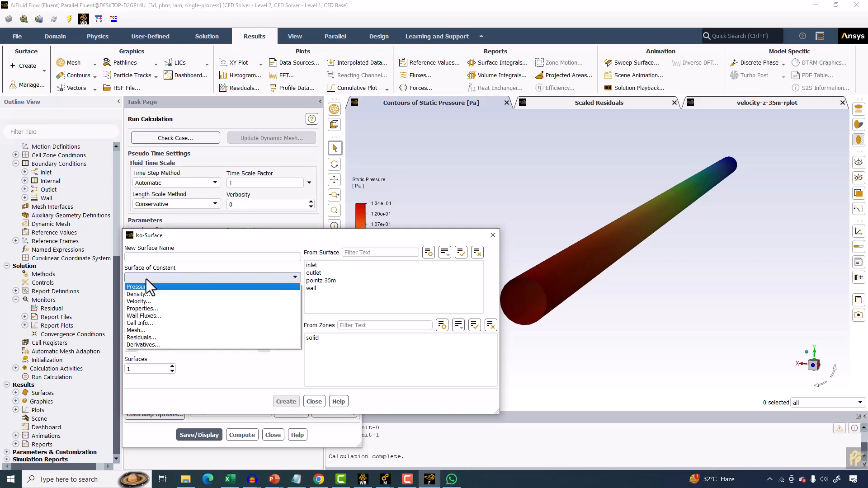
pyautogui.click(150, 330)
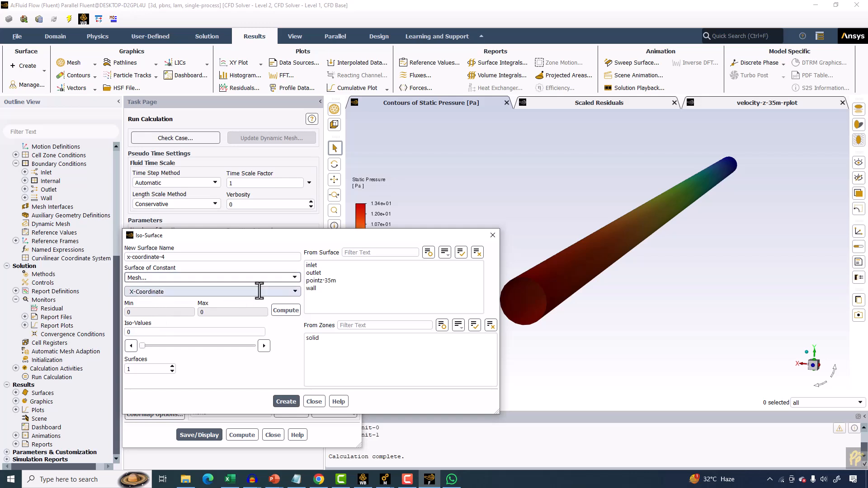
pyautogui.click(289, 291)
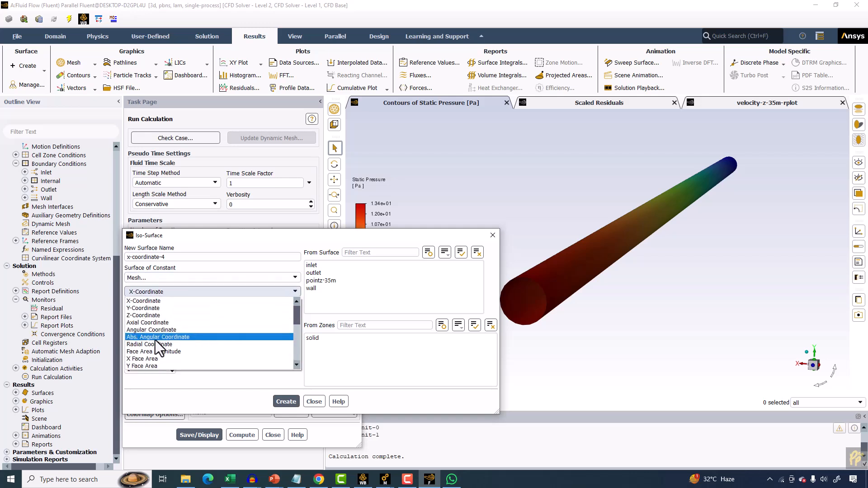
pyautogui.click(145, 315)
pyautogui.moveTo(207, 234); pyautogui.dragTo(204, 206)
pyautogui.scroll(3, 558, 217)
pyautogui.scroll(-4, 558, 242)
pyautogui.moveTo(558, 242)
pyautogui.mouseDown(button='middle')
pyautogui.moveTo(579, 222)
pyautogui.moveTo(571, 230)
pyautogui.mouseUp(button='middle')
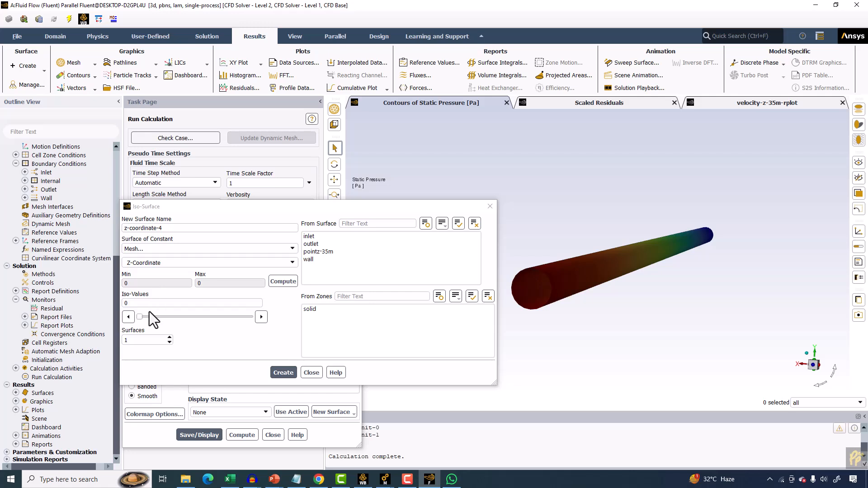
pyautogui.click(275, 279)
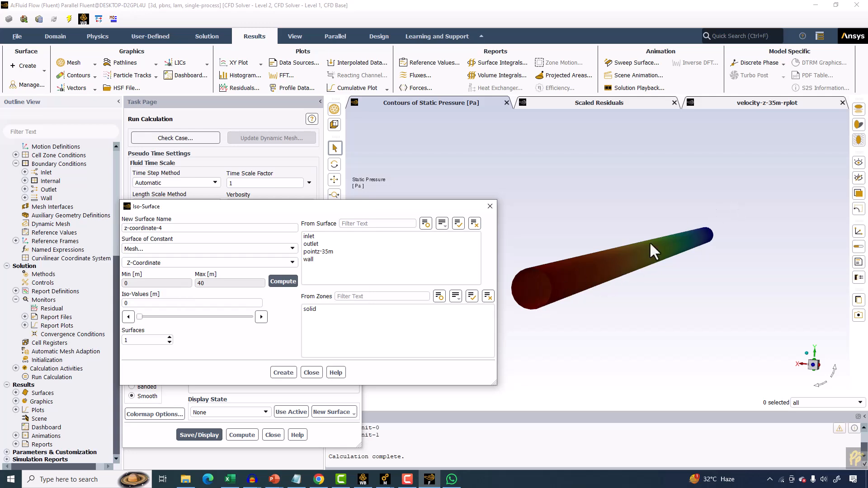
pyautogui.doubleClick(129, 303)
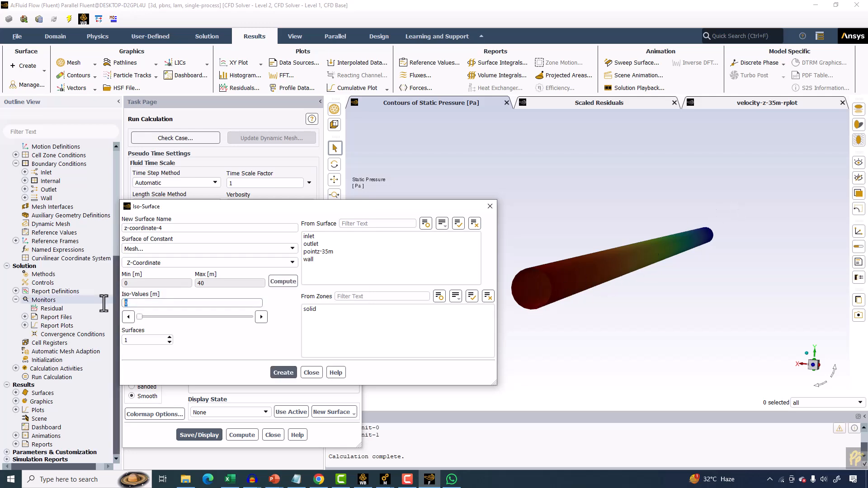
pyautogui.write('10')
pyautogui.click(278, 374)
pyautogui.click(312, 374)
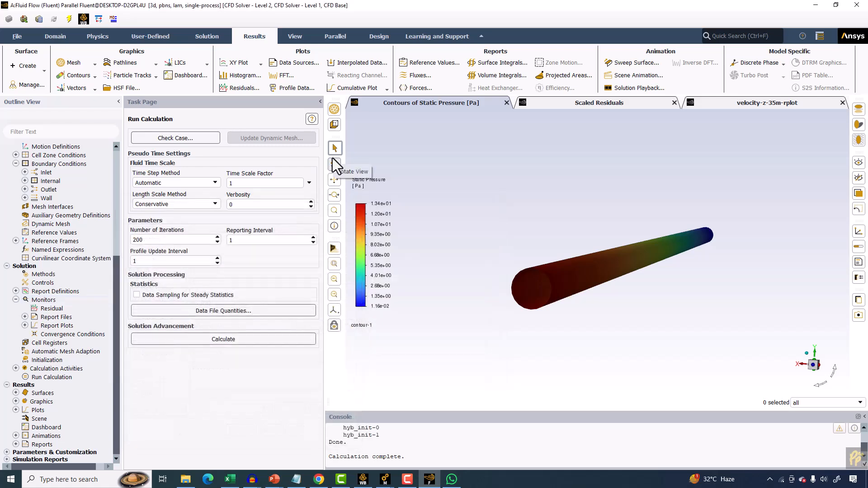
# Compute the area-weighted average static pressure on the outlet and z-coordinate-4 surfaces.
pyautogui.click(496, 62)
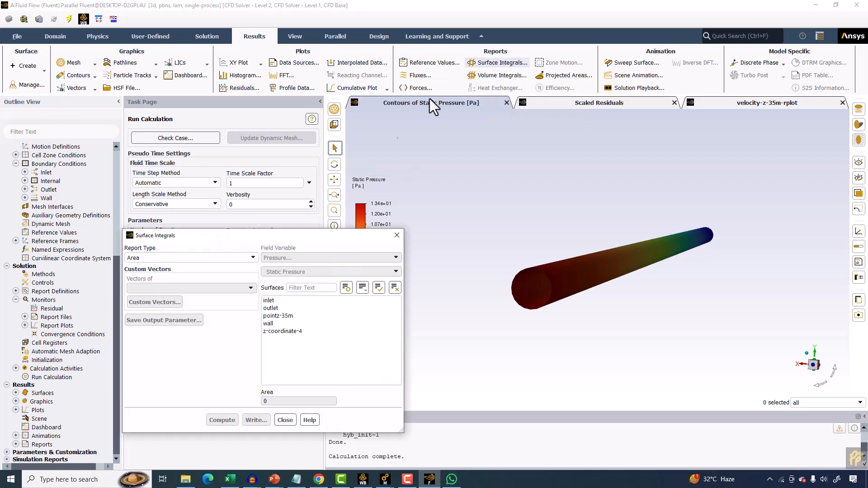
pyautogui.click(210, 257)
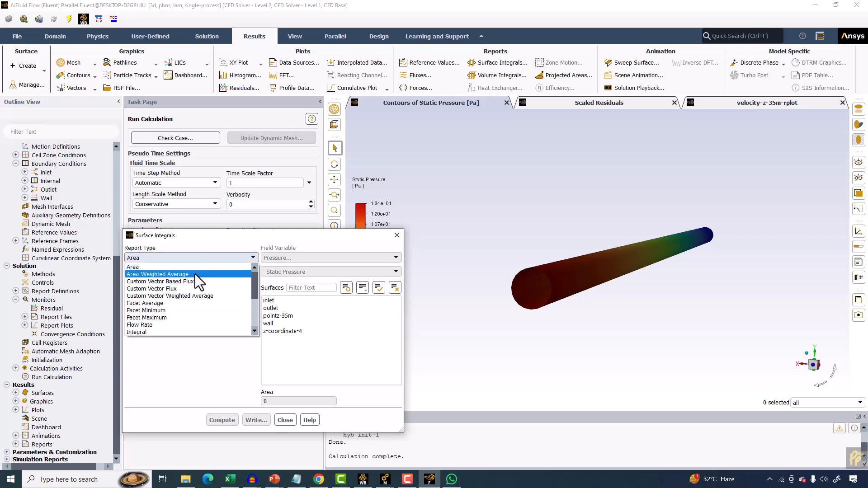
pyautogui.click(191, 276)
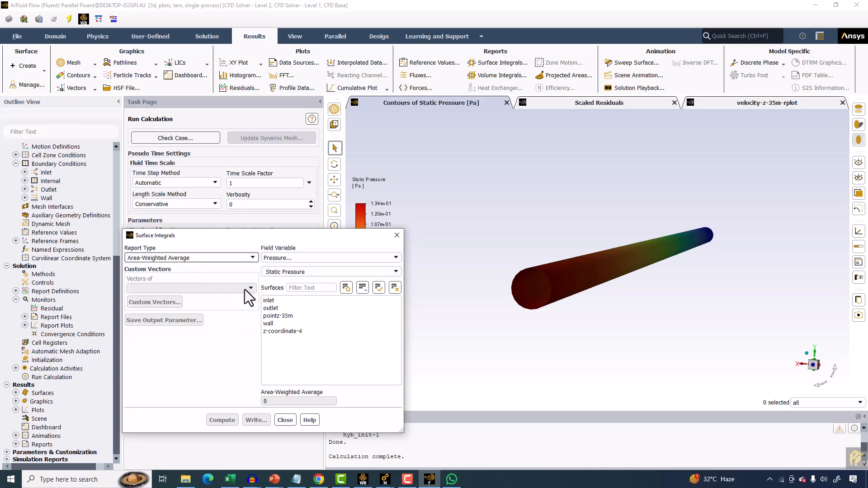
pyautogui.click(272, 308)
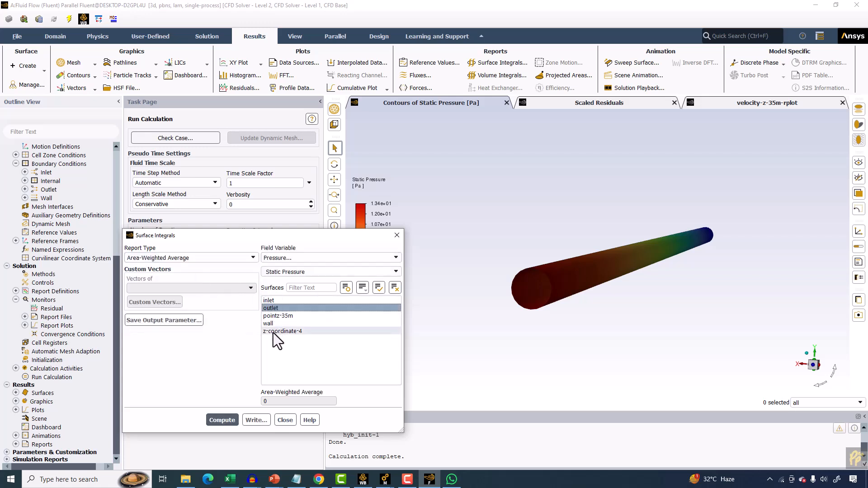
pyautogui.click(269, 330)
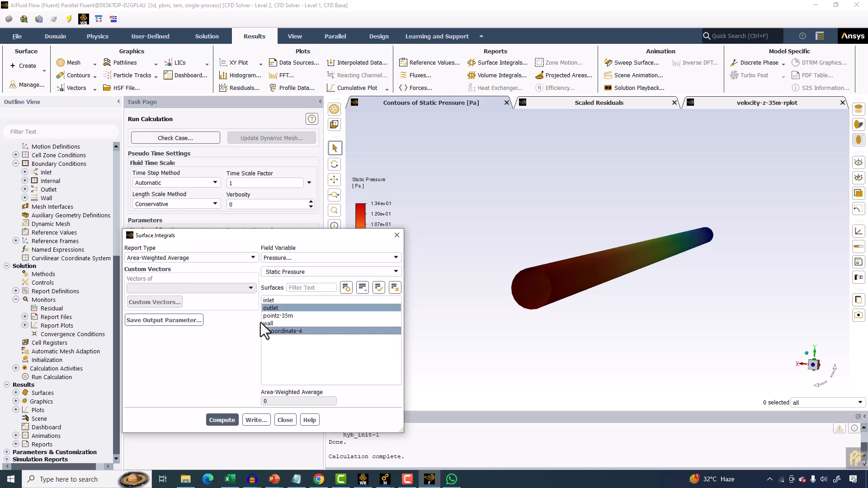
pyautogui.click(262, 309)
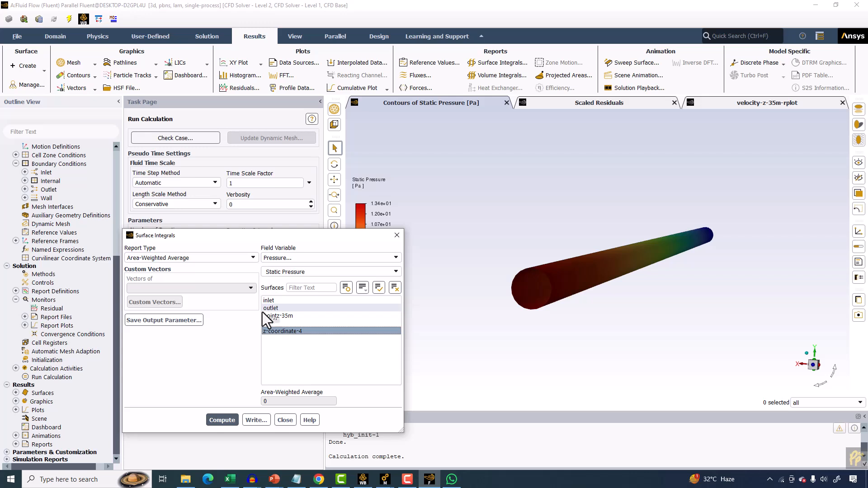
pyautogui.click(263, 310)
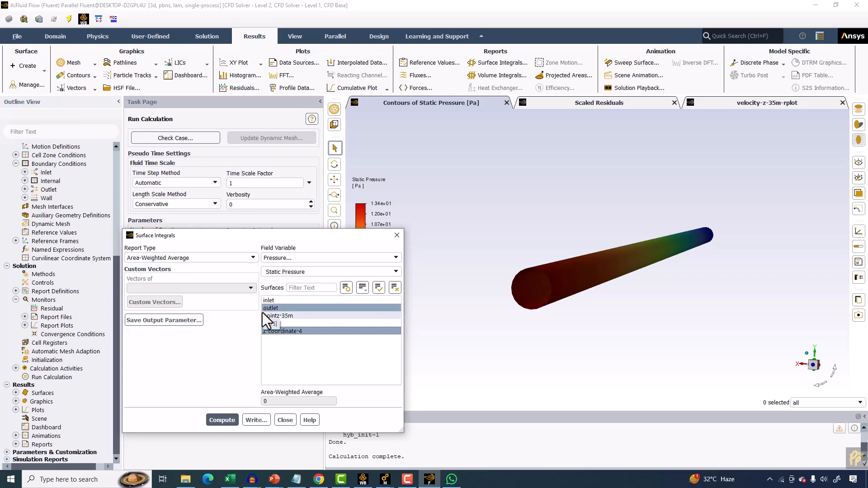
pyautogui.click(217, 419)
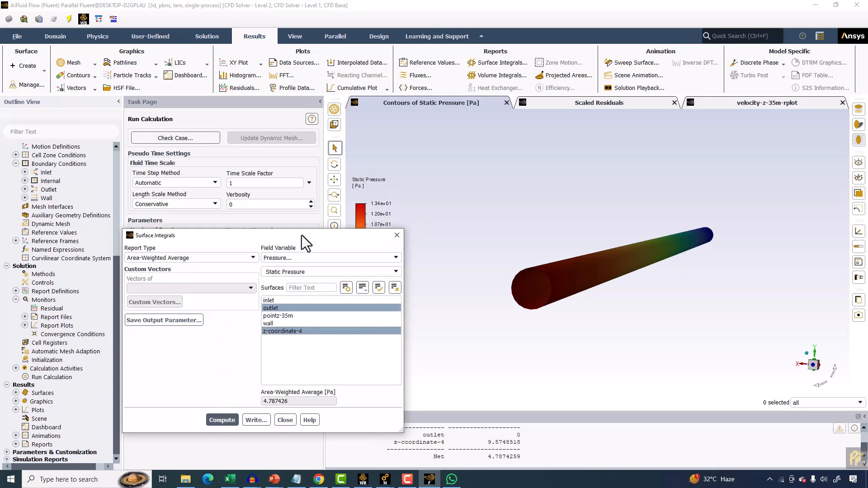
pyautogui.moveTo(302, 235); pyautogui.dragTo(252, 97)
pyautogui.moveTo(488, 443); pyautogui.dragTo(500, 443)
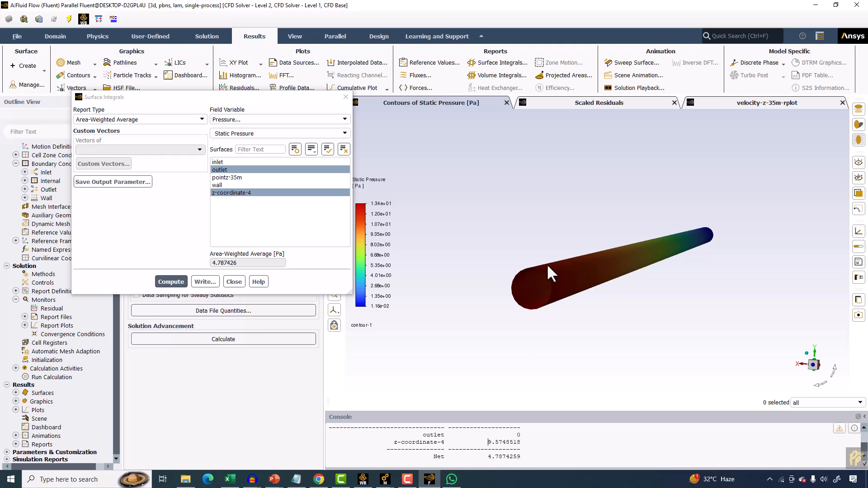
# Display the mesh on only the outlet and z-coordinate-4 surfaces.
pyautogui.click(72, 63)
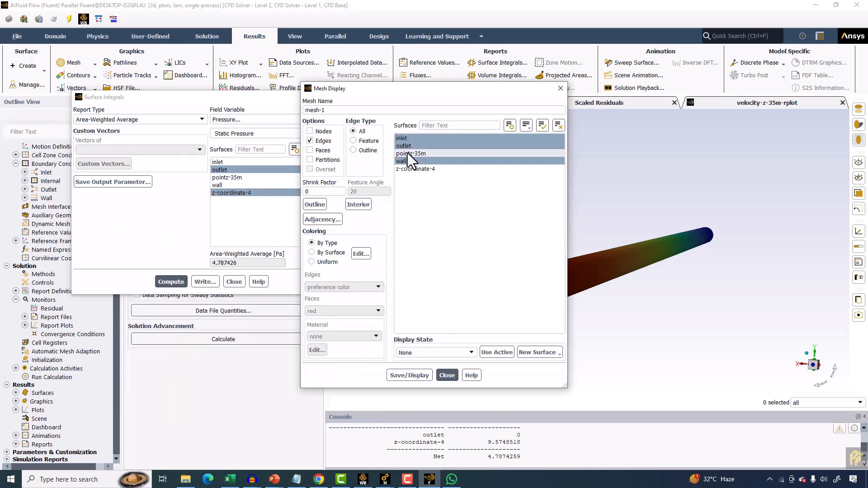
pyautogui.click(406, 161)
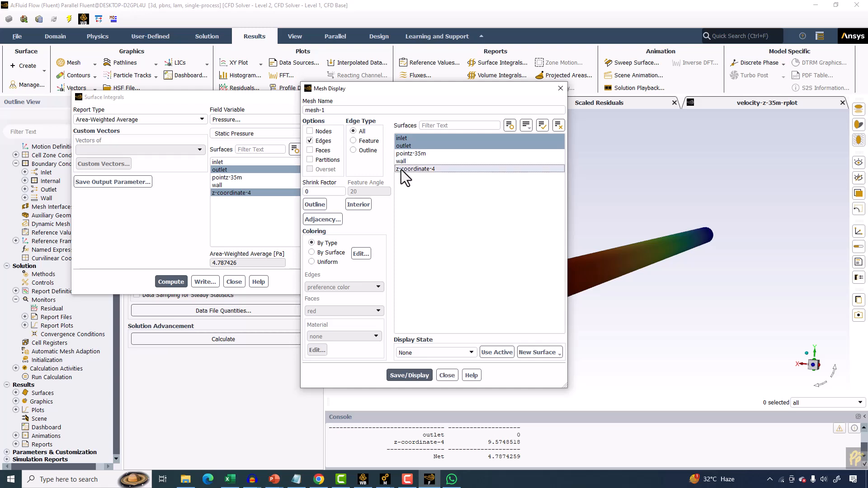
pyautogui.click(401, 170)
pyautogui.click(402, 376)
pyautogui.click(398, 145)
pyautogui.click(399, 139)
pyautogui.click(409, 376)
pyautogui.moveTo(461, 98); pyautogui.dragTo(261, 106)
pyautogui.click(204, 153)
pyautogui.click(209, 382)
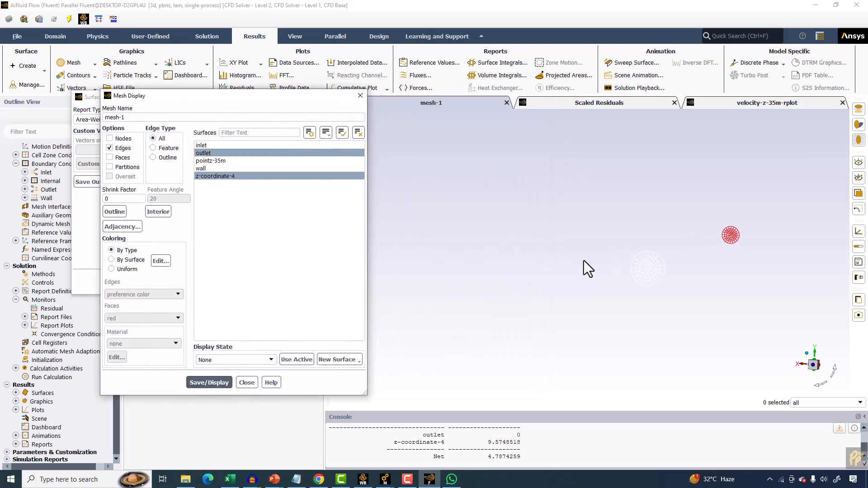
# Redisplay the mesh colored by surface and review the zone type color assignments.
pyautogui.click(129, 260)
pyautogui.click(195, 383)
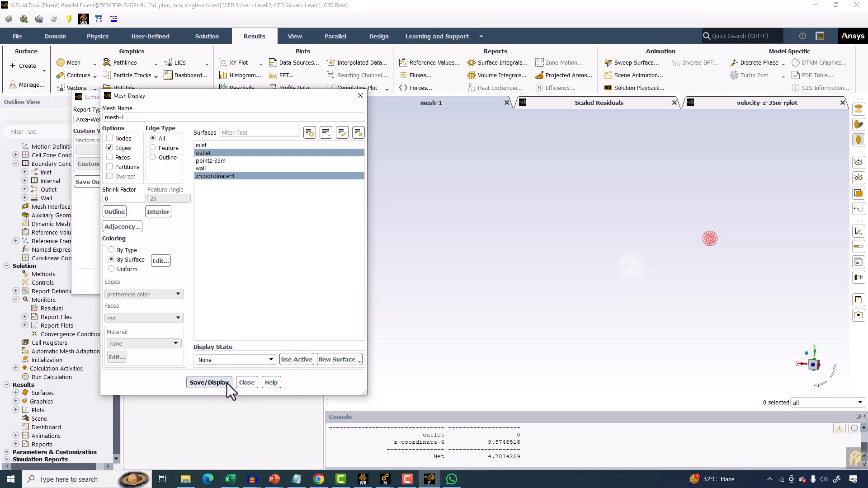
pyautogui.click(129, 250)
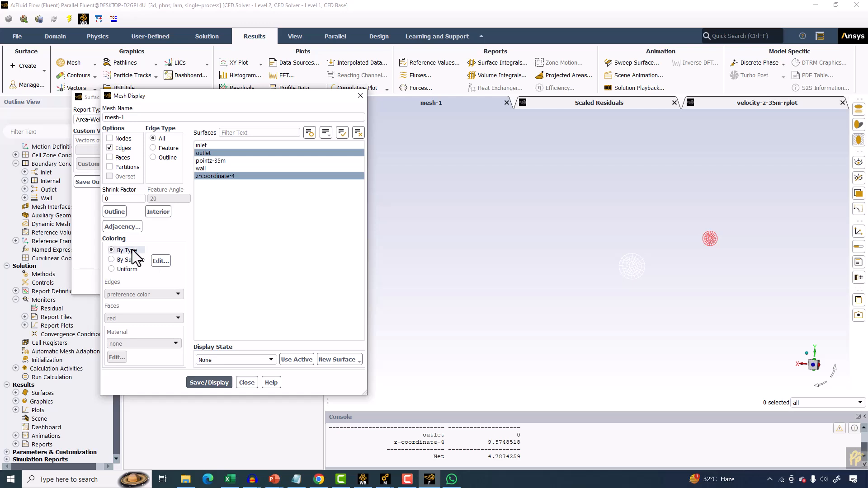
pyautogui.click(161, 261)
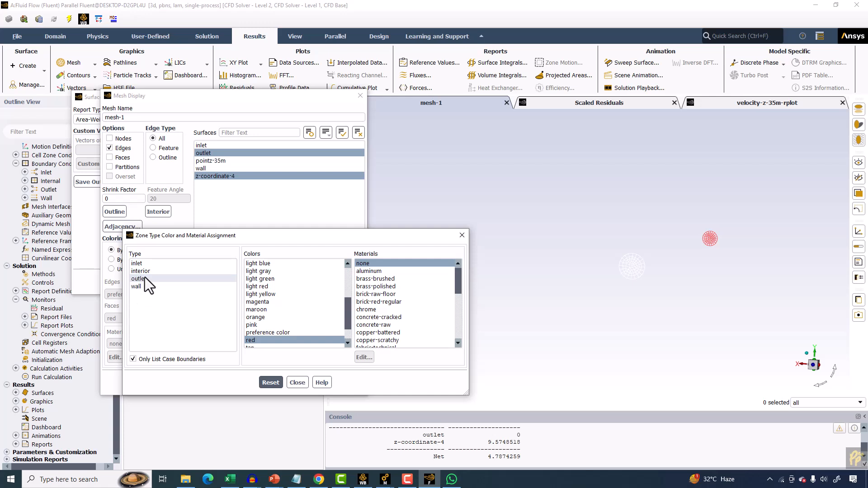
pyautogui.moveTo(228, 242); pyautogui.dragTo(283, 200)
pyautogui.scroll(-1, 337, 291)
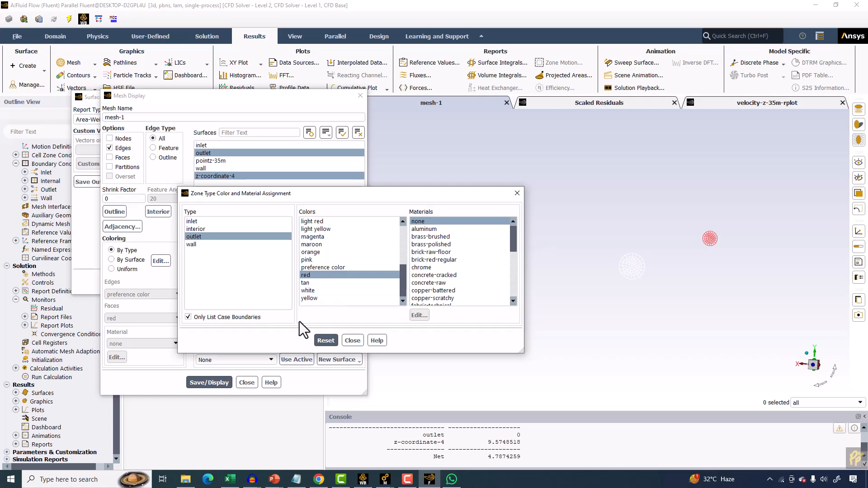
pyautogui.click(352, 341)
# Open the surface rendering properties and assign the fabric-technical material to z-coordinate-4, then redisplay the mesh.
pyautogui.click(117, 269)
pyautogui.click(112, 260)
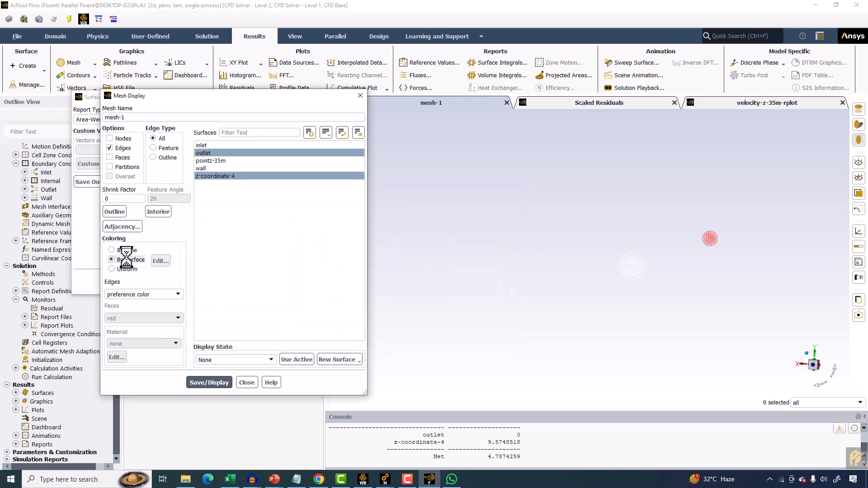
pyautogui.click(160, 262)
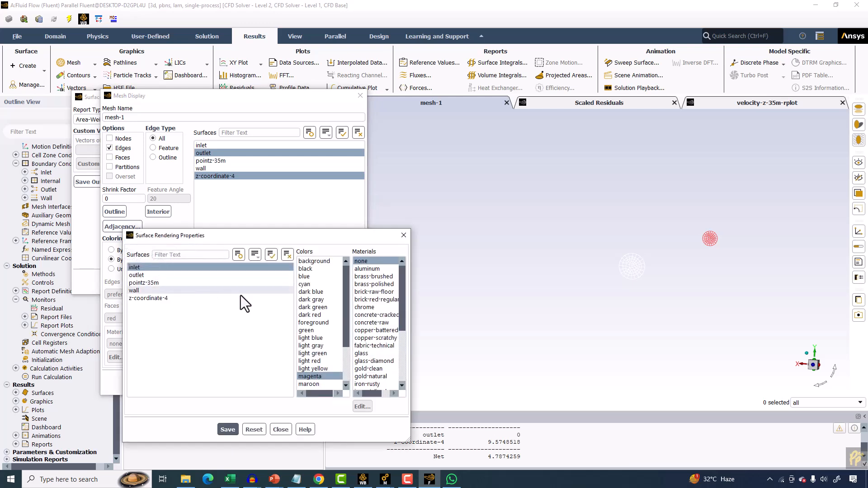
pyautogui.moveTo(407, 443); pyautogui.dragTo(486, 456)
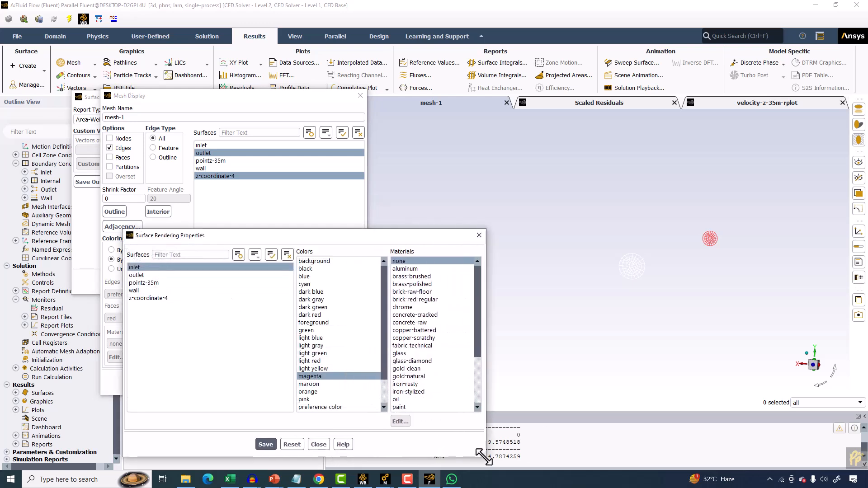
pyautogui.click(148, 299)
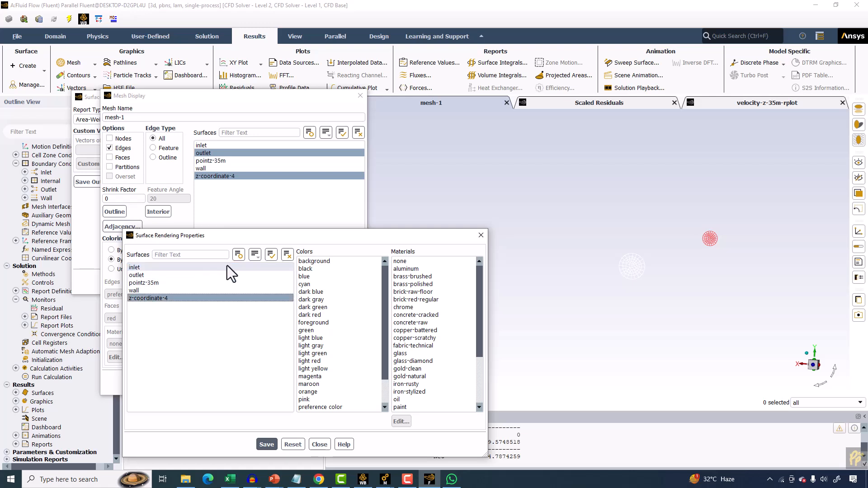
pyautogui.click(287, 254)
pyautogui.click(153, 298)
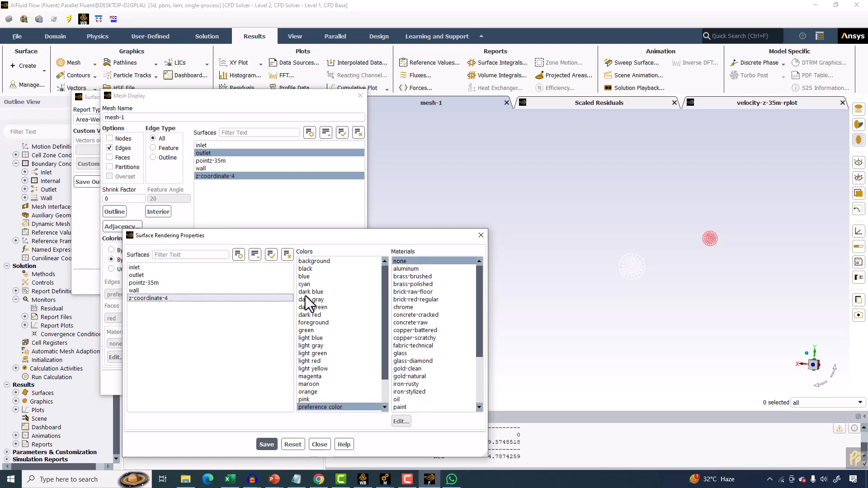
pyautogui.click(405, 347)
pyautogui.moveTo(282, 235); pyautogui.dragTo(143, 240)
pyautogui.click(183, 97)
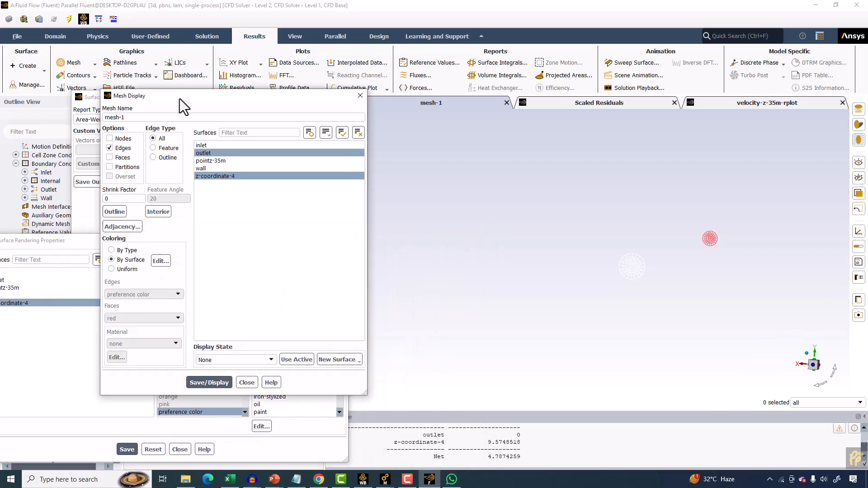
pyautogui.click(196, 383)
# Change the z-coordinate-4 surface material to glass-diamond, close the rendering properties and redisplay the mesh.
pyautogui.moveTo(42, 242); pyautogui.dragTo(126, 182)
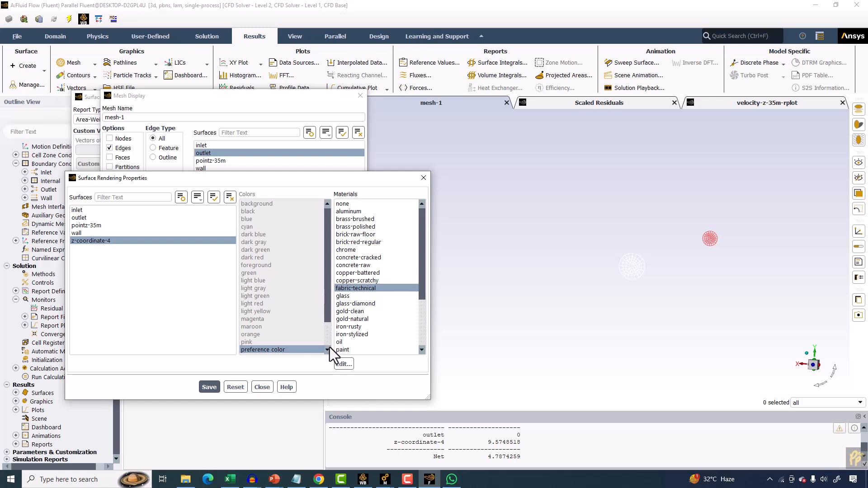
pyautogui.click(349, 304)
pyautogui.click(349, 304)
pyautogui.scroll(-3, 360, 312)
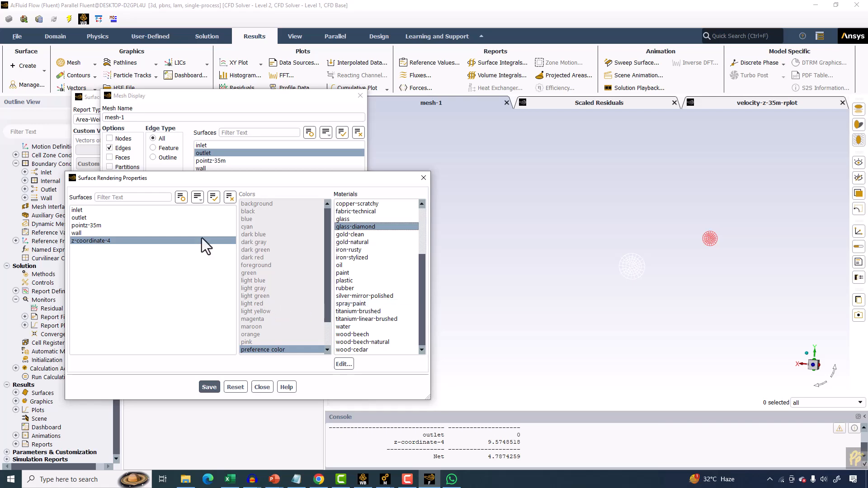
pyautogui.click(417, 181)
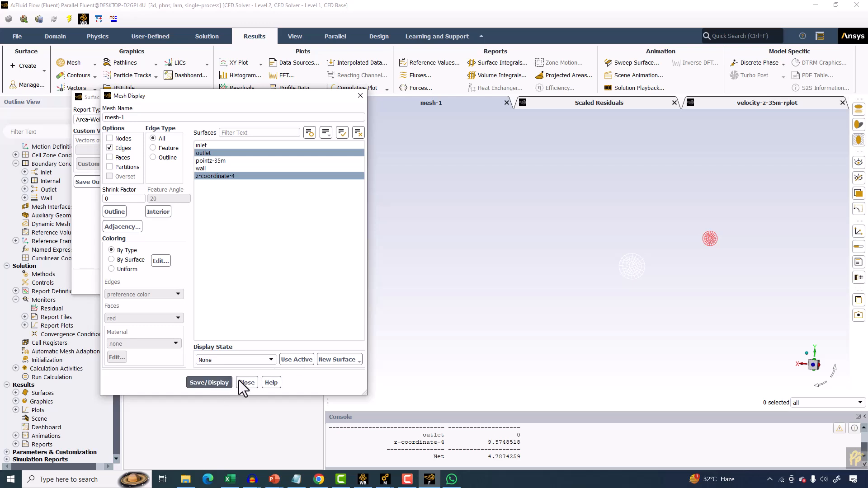
pyautogui.click(216, 384)
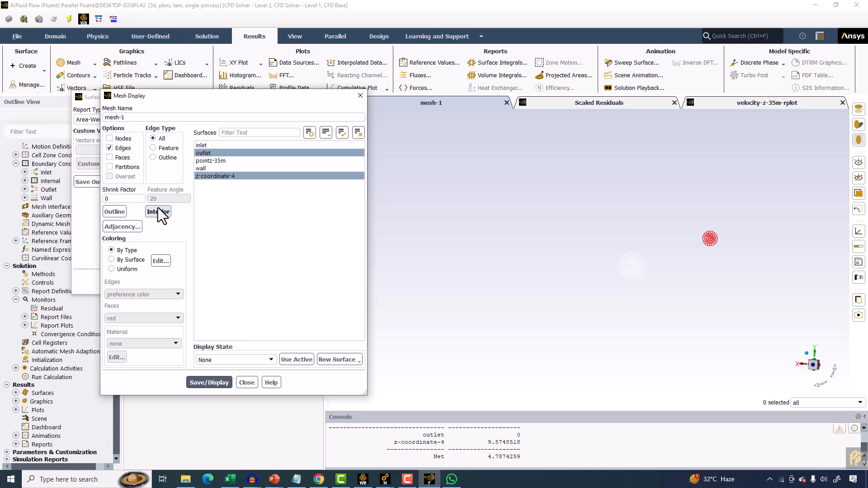
# Turn on face display and redisplay the mesh on the outlet and z-coordinate-4 surfaces.
pyautogui.click(109, 158)
pyautogui.click(209, 381)
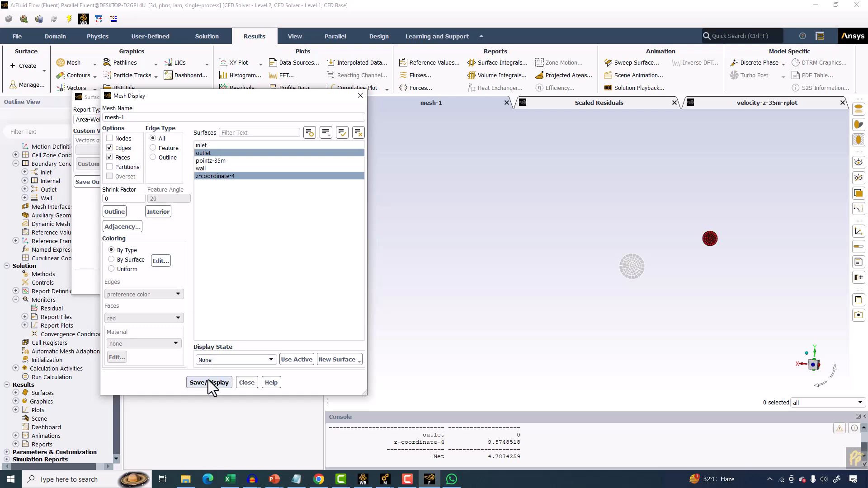
# Add the wall surface to the mesh display and redisplay the mesh.
pyautogui.scroll(8, 676, 244)
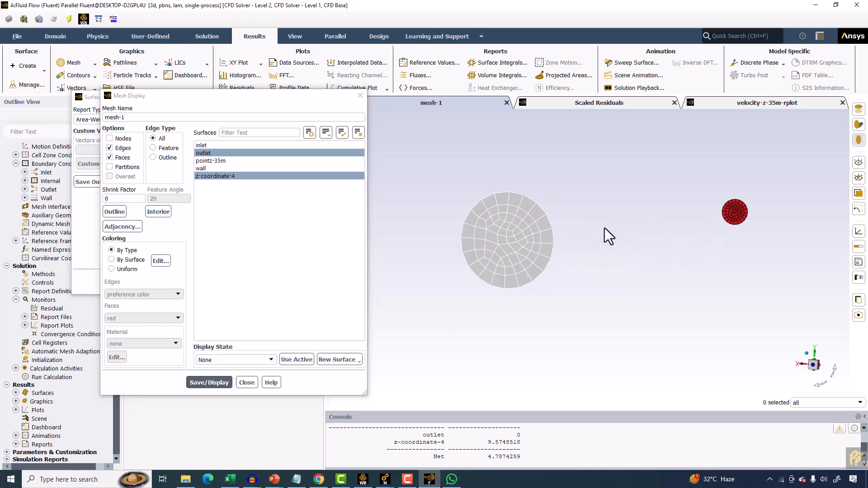
pyautogui.scroll(-6, 611, 226)
pyautogui.moveTo(666, 208); pyautogui.dragTo(343, 336, button='middle')
pyautogui.click(208, 167)
pyautogui.click(213, 383)
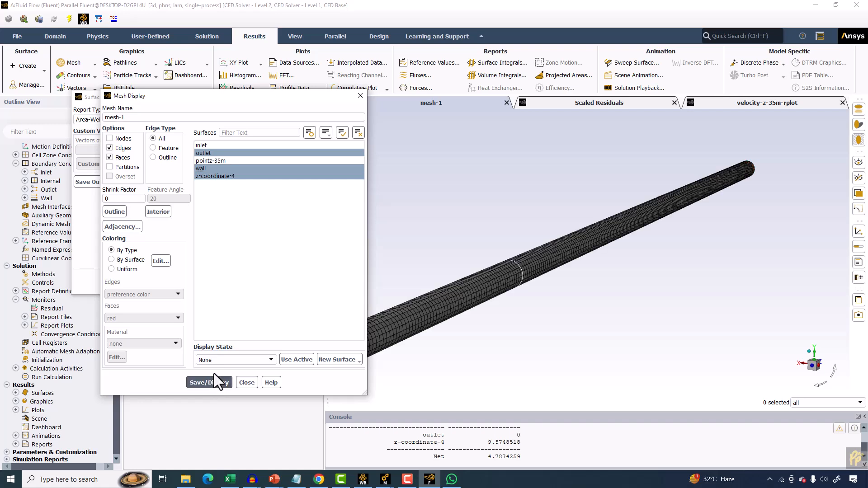
# Set the wall's scene display to faces and outer faces only, hiding edges, perimeter edges, lines and nodes, with blue at 81.
pyautogui.scroll(5, 509, 261)
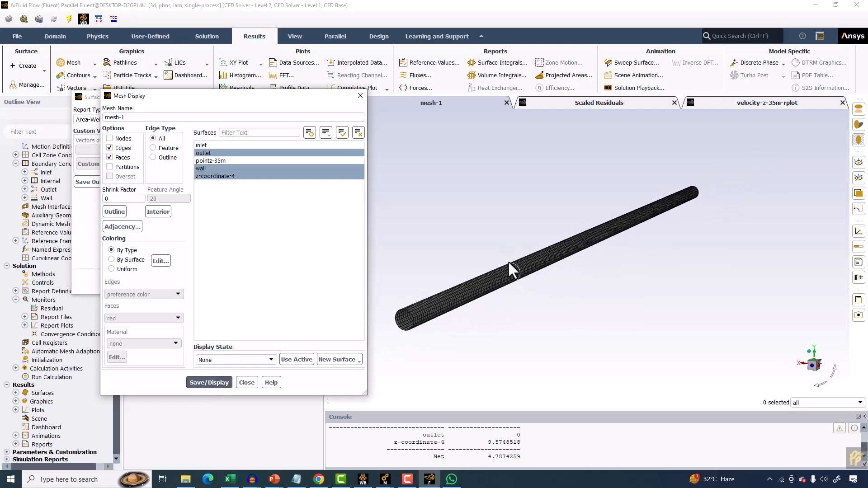
pyautogui.scroll(-6, 511, 267)
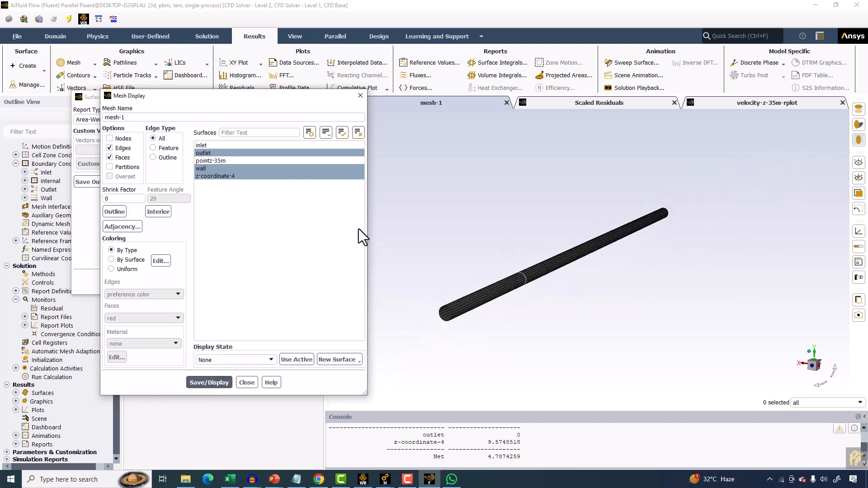
pyautogui.click(294, 35)
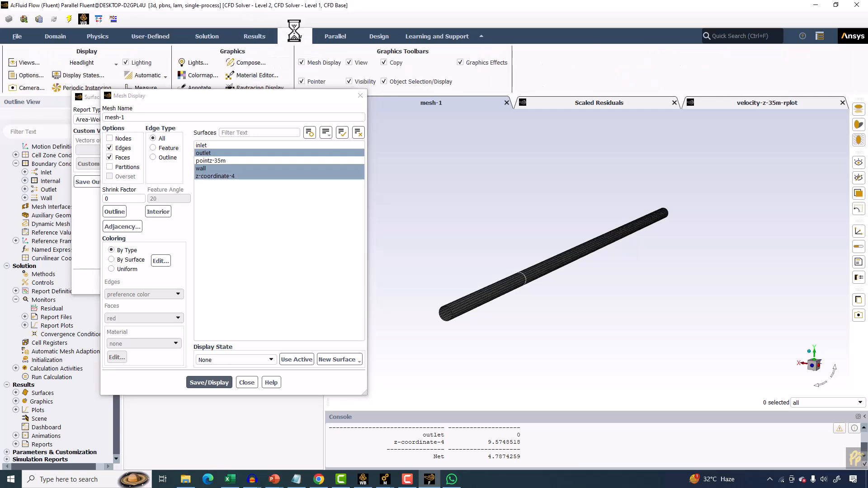
pyautogui.click(261, 66)
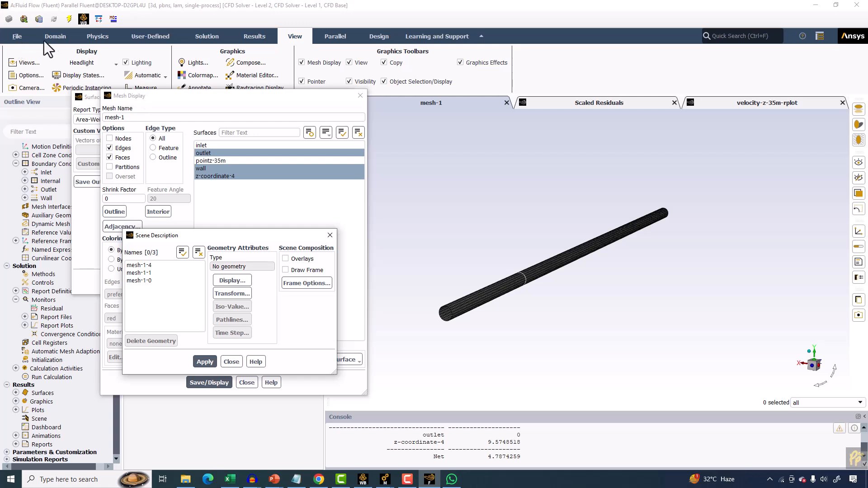
pyautogui.click(55, 39)
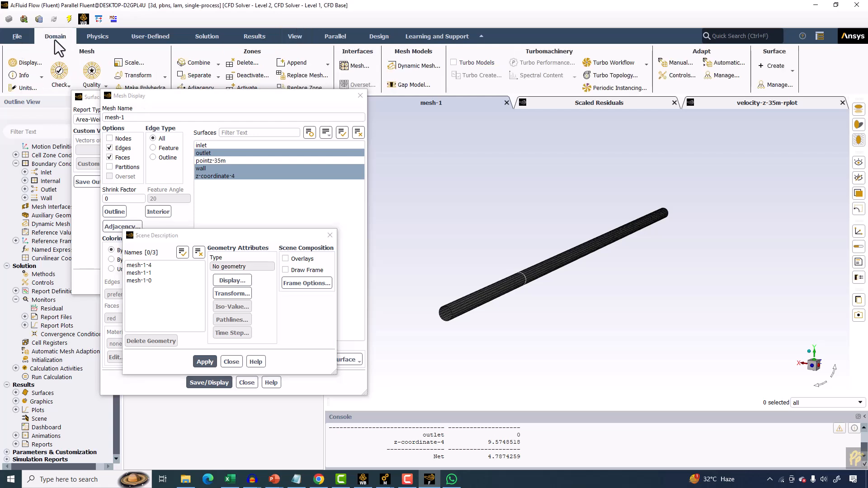
pyautogui.click(24, 63)
pyautogui.click(191, 256)
pyautogui.click(187, 313)
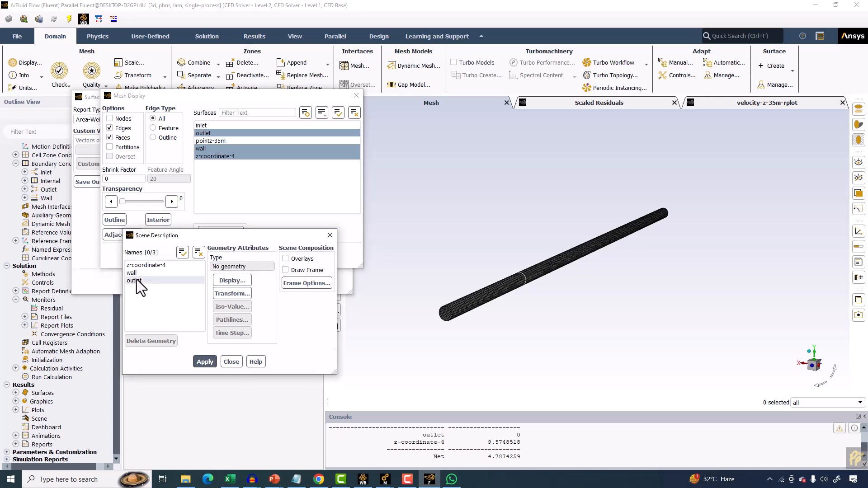
pyautogui.click(137, 273)
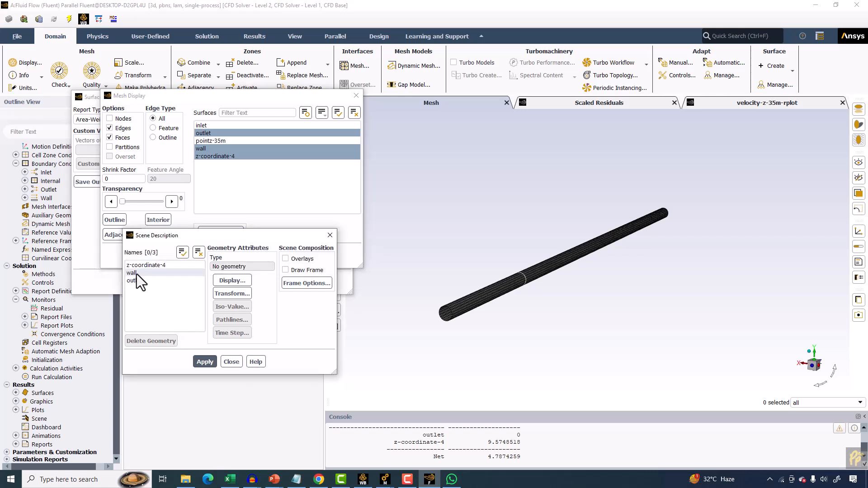
pyautogui.click(232, 281)
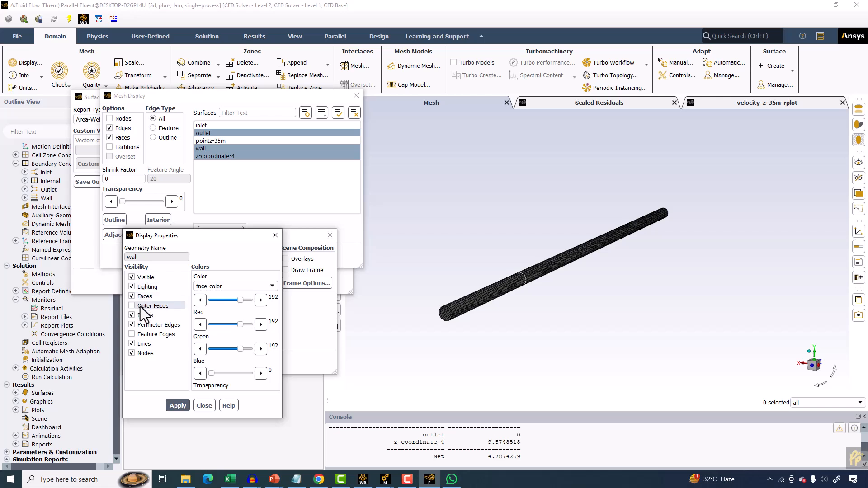
pyautogui.click(143, 316)
pyautogui.click(144, 325)
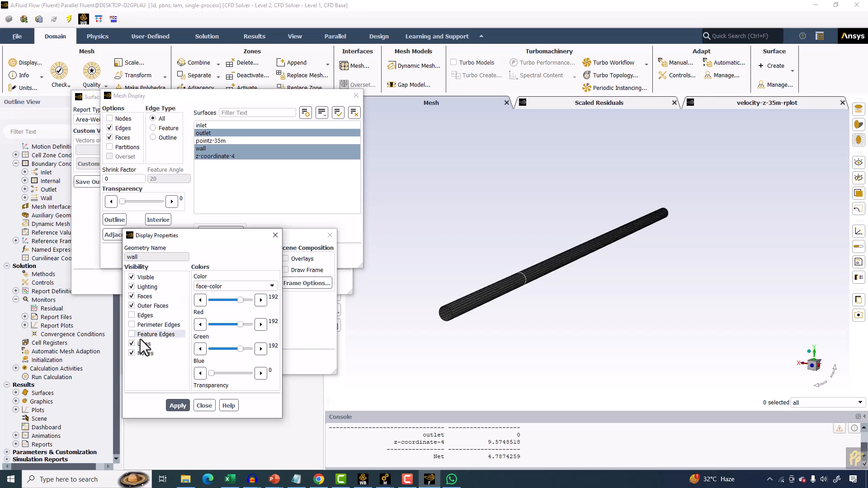
pyautogui.click(143, 344)
pyautogui.click(145, 353)
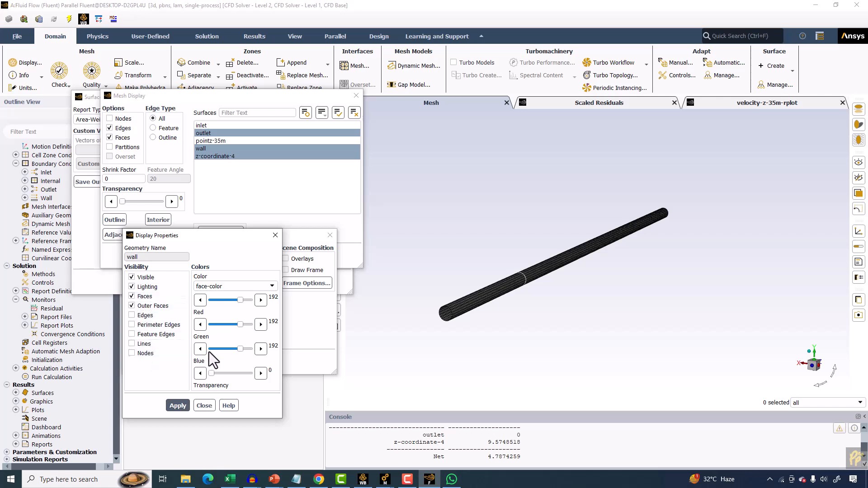
pyautogui.click(231, 372)
pyautogui.click(178, 405)
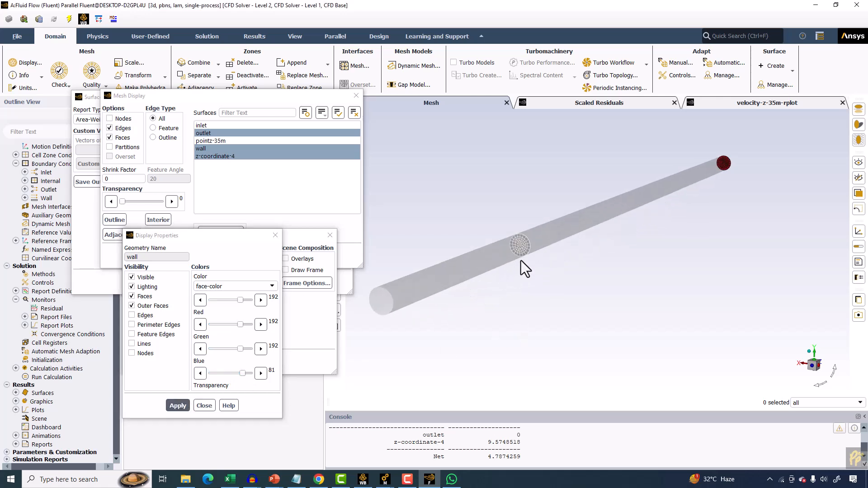
# Add the inlet surface to the mesh display and redisplay the mesh.
pyautogui.scroll(-3, 520, 262)
pyautogui.click(209, 126)
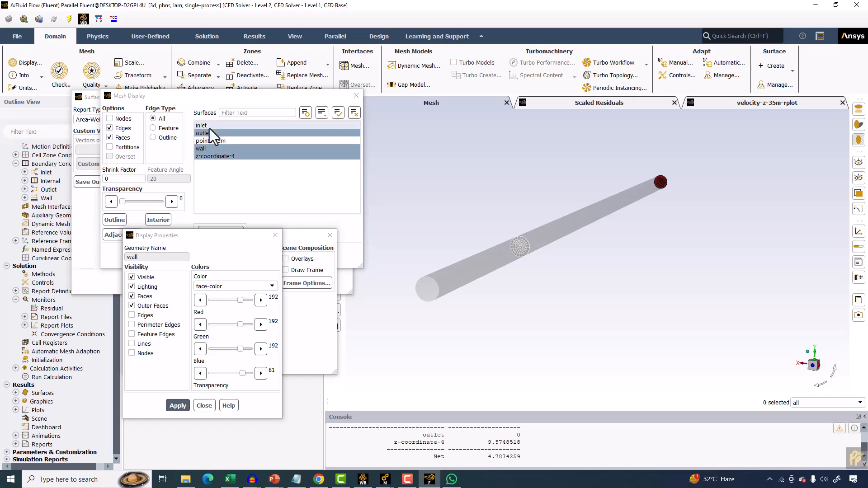
pyautogui.click(193, 255)
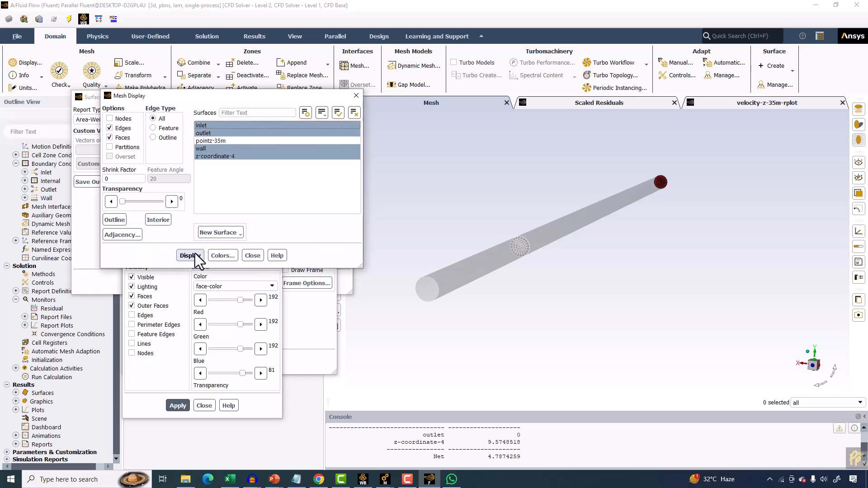
# Reapply the wall's scene display with outer faces only, hiding edges, perimeter edges, lines and nodes.
pyautogui.scroll(2, 572, 235)
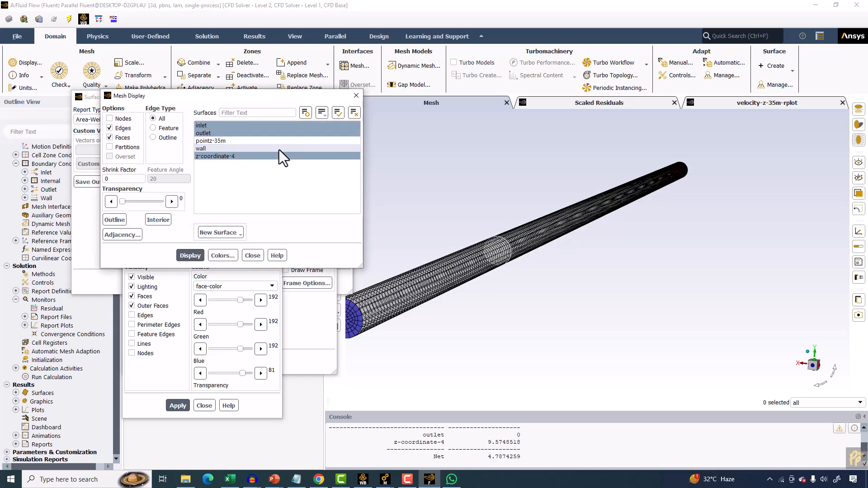
pyautogui.click(200, 146)
pyautogui.click(205, 150)
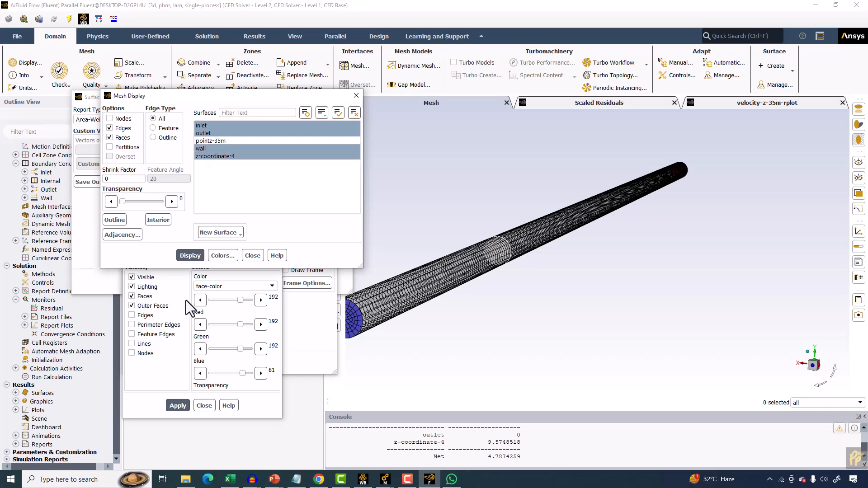
pyautogui.moveTo(184, 95); pyautogui.dragTo(241, 52)
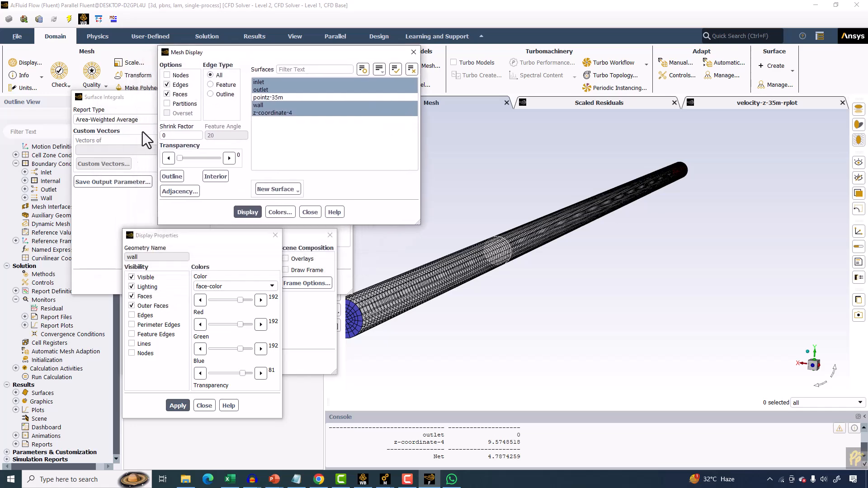
pyautogui.click(85, 218)
pyautogui.click(170, 370)
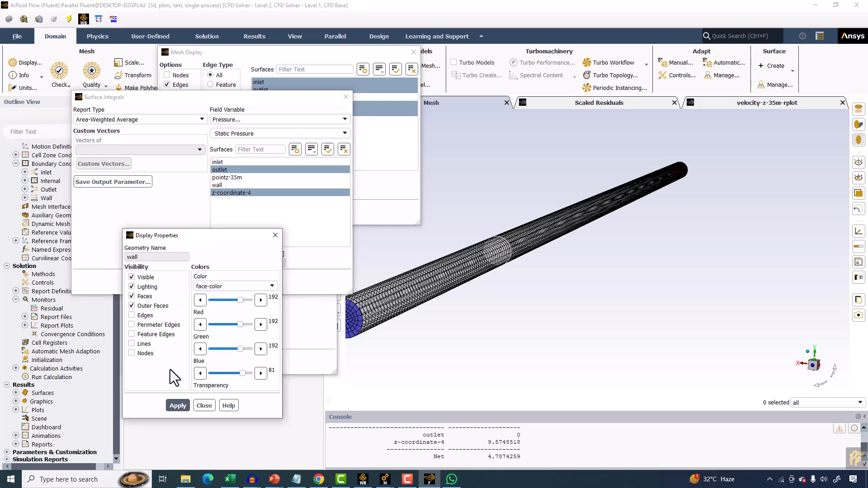
pyautogui.click(295, 320)
pyautogui.click(136, 273)
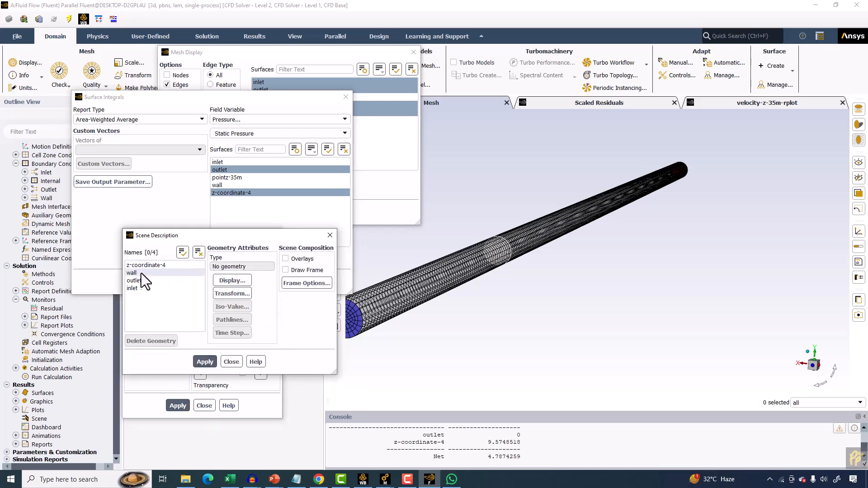
pyautogui.click(231, 280)
pyautogui.click(146, 306)
pyautogui.click(142, 316)
pyautogui.click(141, 325)
pyautogui.click(140, 345)
pyautogui.click(136, 352)
pyautogui.click(175, 406)
pyautogui.scroll(-3, 536, 256)
pyautogui.scroll(5, 555, 241)
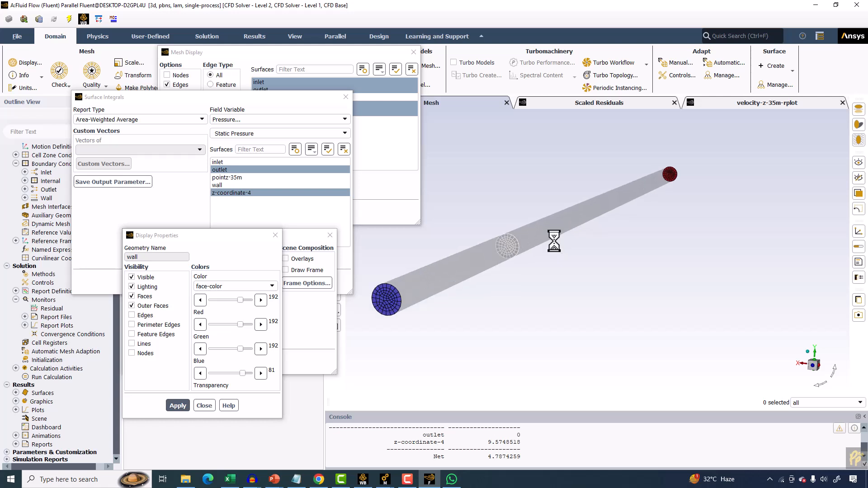
pyautogui.scroll(-5, 503, 238)
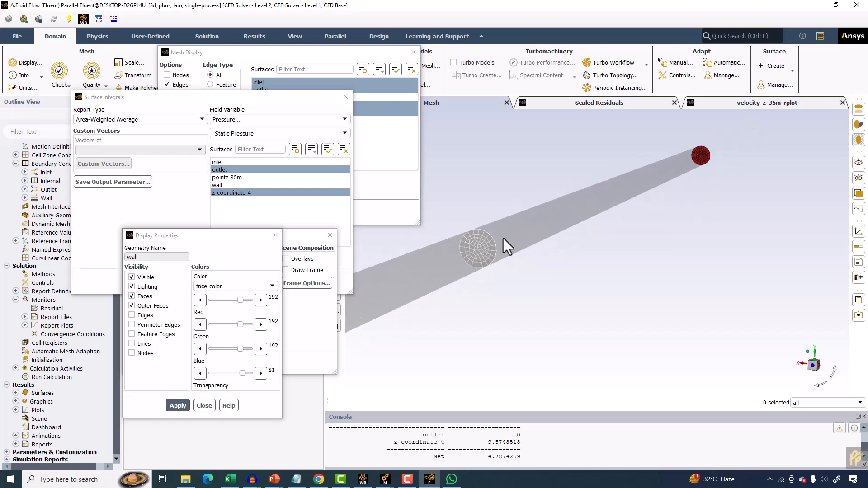
pyautogui.scroll(3, 514, 249)
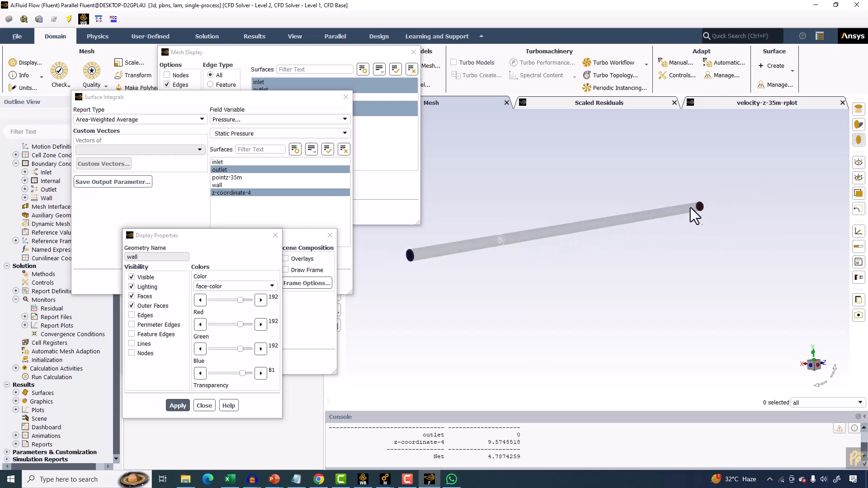
pyautogui.scroll(2, 701, 207)
pyautogui.moveTo(564, 246); pyautogui.dragTo(476, 273)
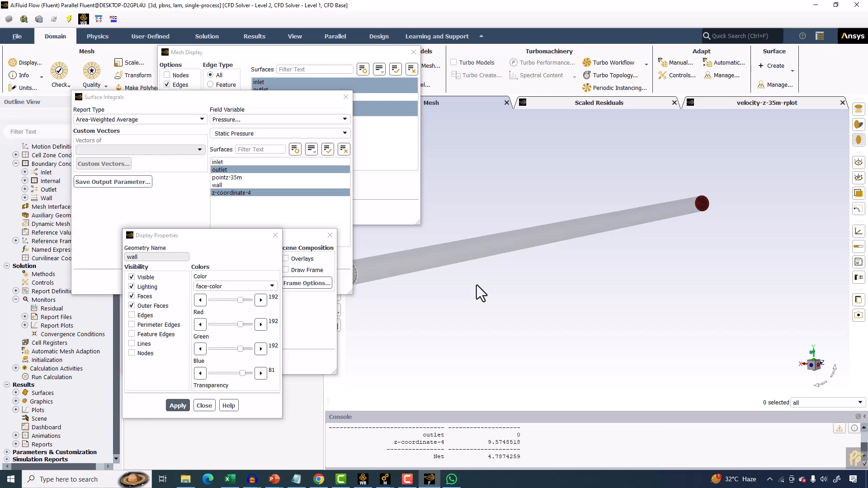
# Switch to the Laminar Pipe Flow at Re = 100 presentation and review the analytical pressure drop slide.
pyautogui.click(266, 480)
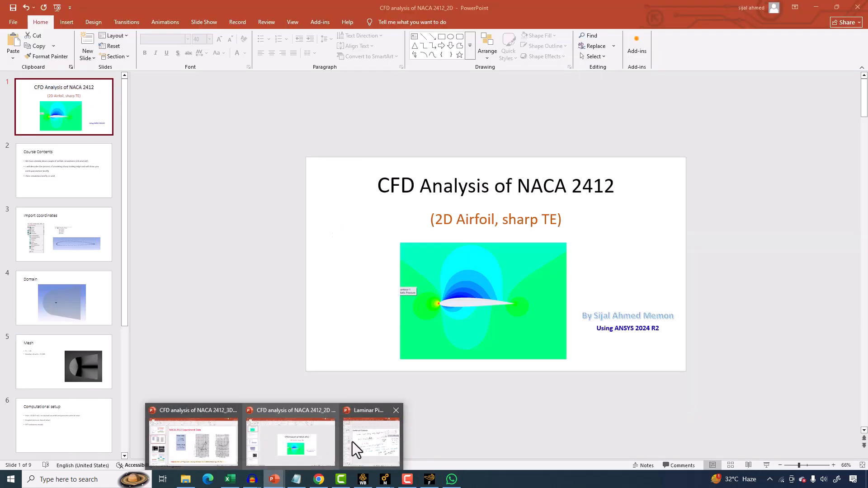
pyautogui.click(351, 433)
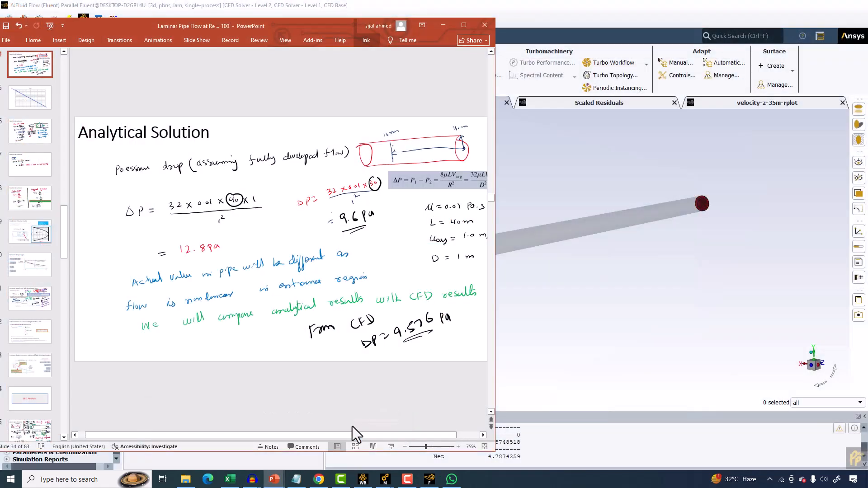
pyautogui.click(463, 25)
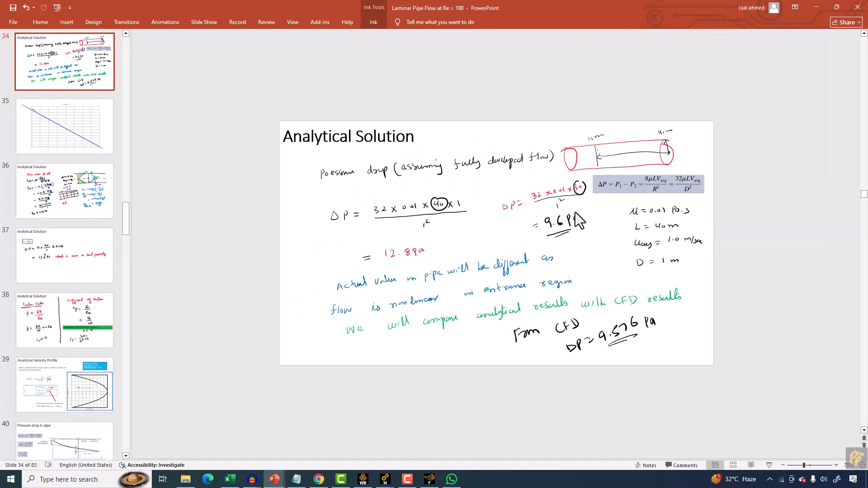
pyautogui.keyDown('ctrl'); pyautogui.scroll(5, 576, 212); pyautogui.keyUp('ctrl')
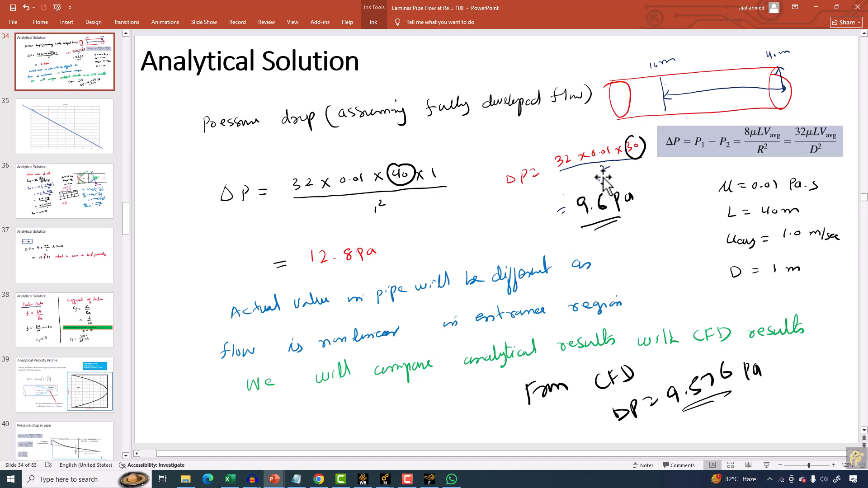
pyautogui.moveTo(598, 175); pyautogui.dragTo(599, 181)
# Compute the area-weighted average static pressure over the inlet and outlet surfaces, excluding z-coordinate-4.
pyautogui.click(432, 480)
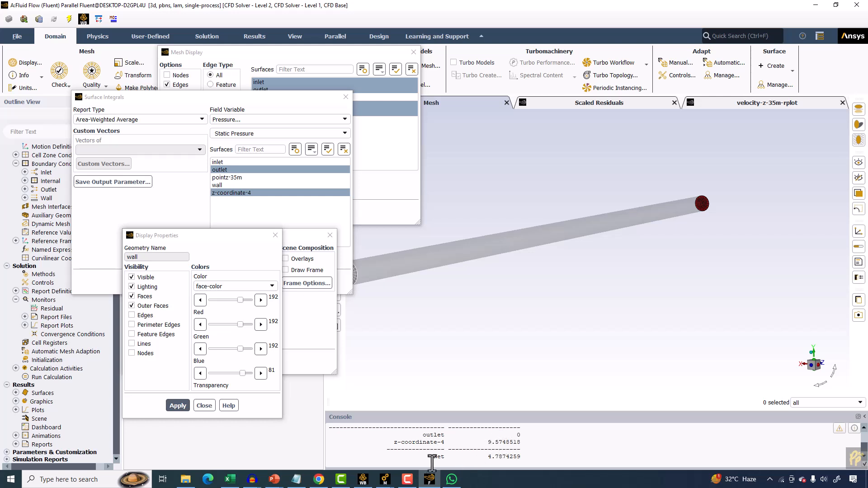
pyautogui.click(422, 483)
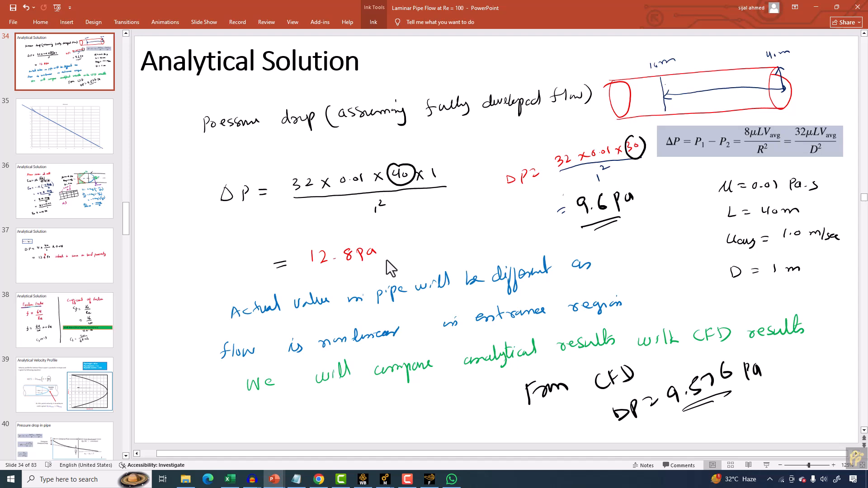
pyautogui.click(430, 480)
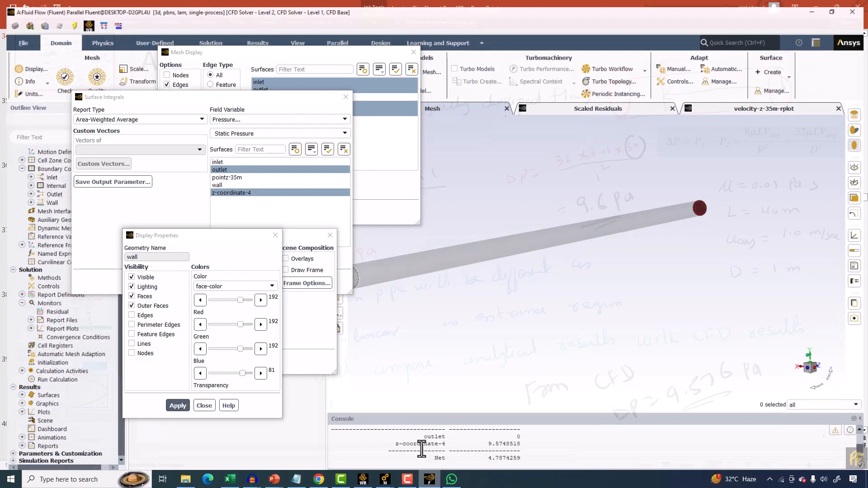
pyautogui.click(278, 105)
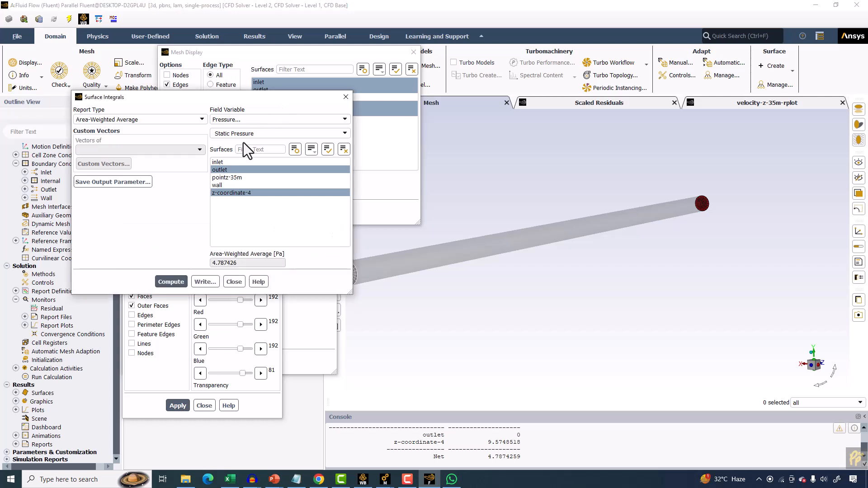
pyautogui.click(229, 162)
pyautogui.click(228, 193)
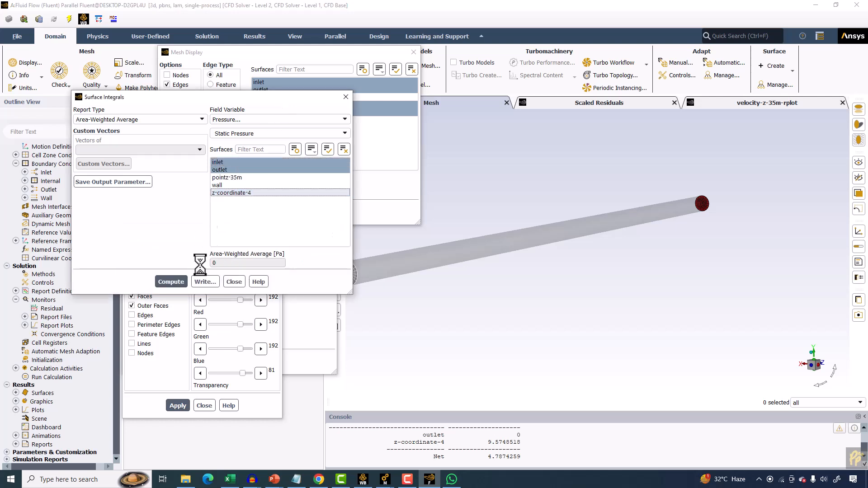
pyautogui.click(171, 282)
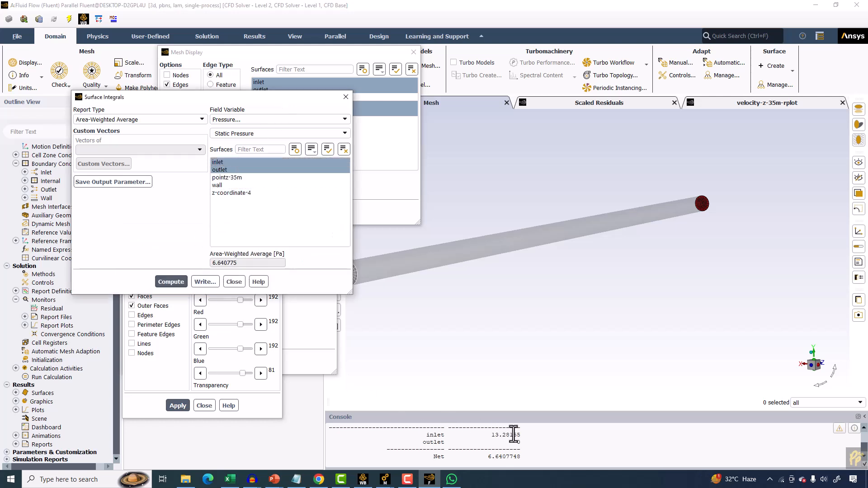
# Switch to the presentation and review the pressure plot and wall shear stress slides.
pyautogui.click(273, 480)
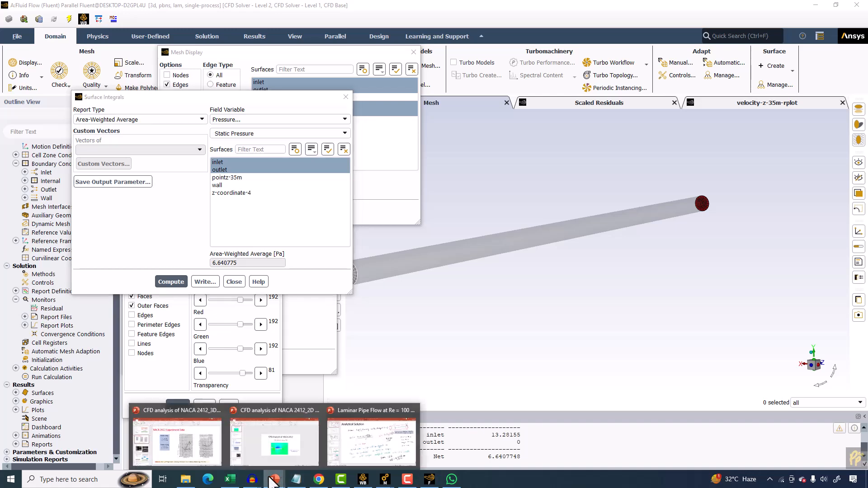
pyautogui.click(343, 440)
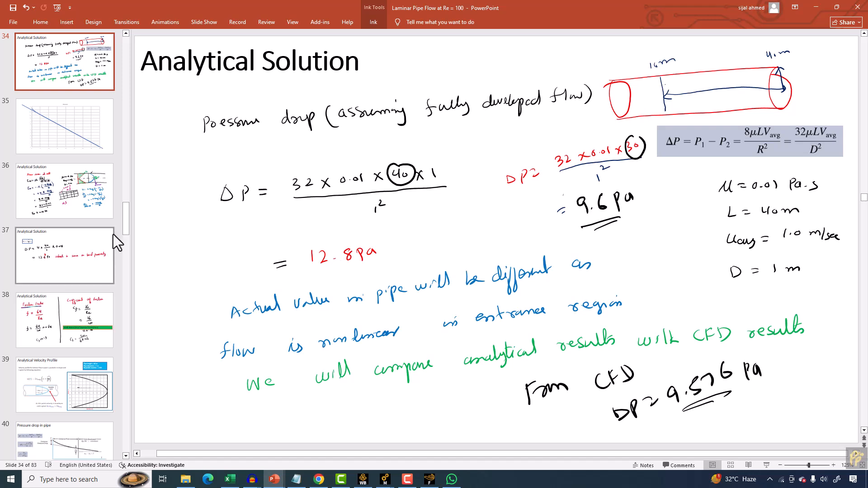
pyautogui.click(56, 139)
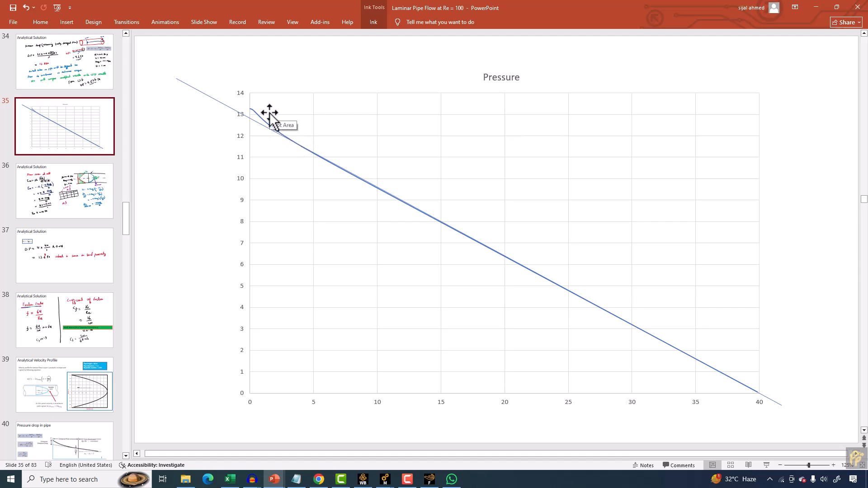
pyautogui.scroll(1, 42, 118)
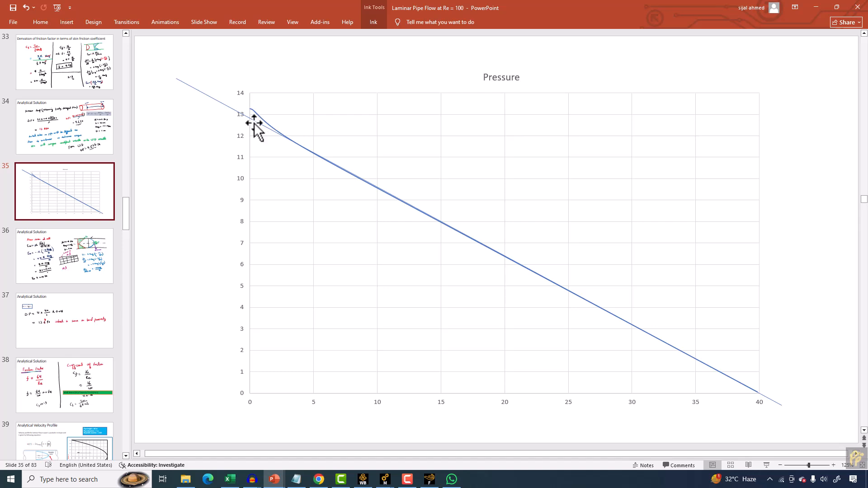
pyautogui.click(78, 265)
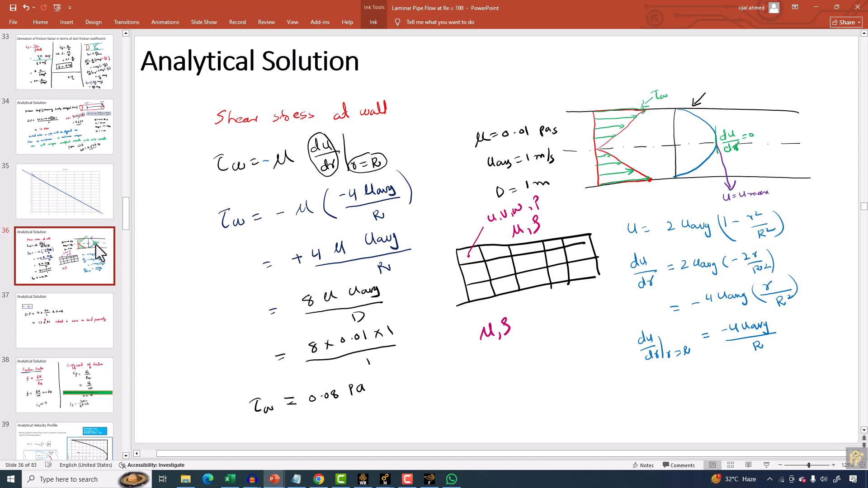
# Close the surface integrals, display properties and scene description dialogs.
pyautogui.click(429, 479)
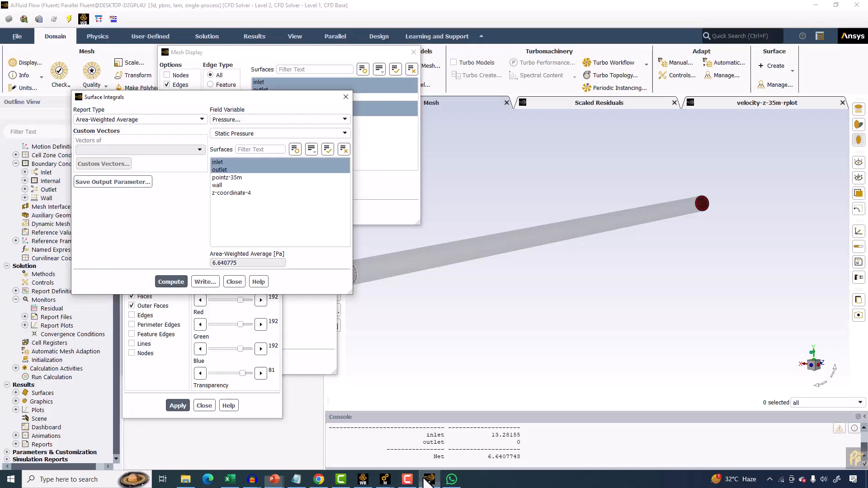
pyautogui.click(234, 282)
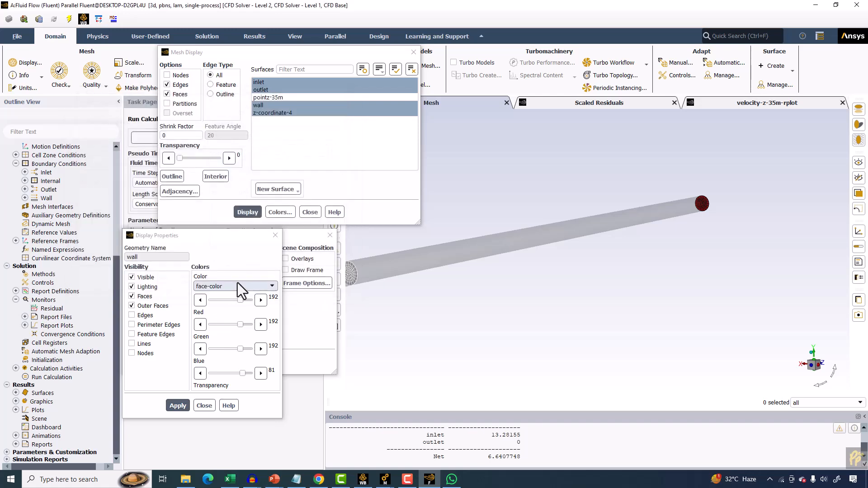
pyautogui.click(276, 235)
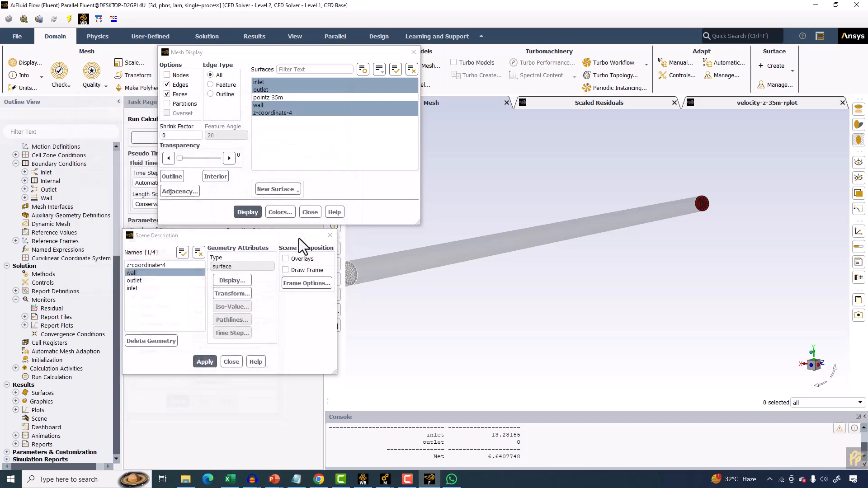
pyautogui.click(330, 235)
pyautogui.moveTo(252, 54); pyautogui.dragTo(192, 159)
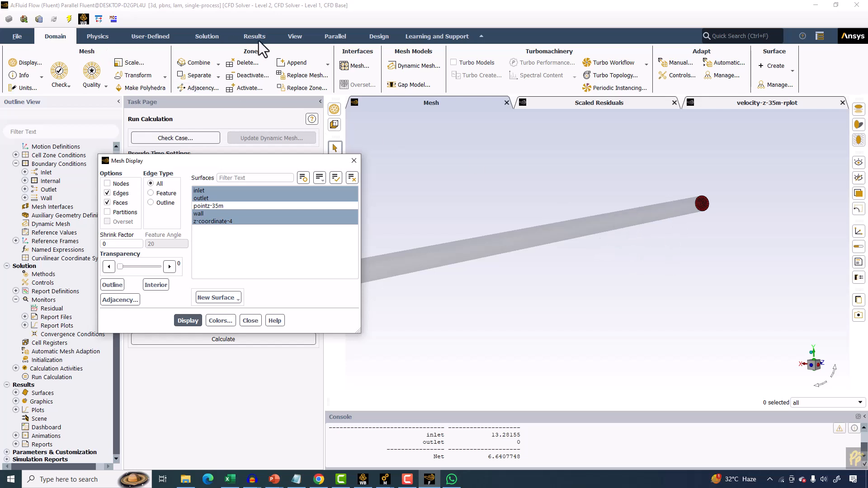
# Define a new iso-surface of constant mesh Z-Coordinate with an iso-value of 35 on the wall surface.
pyautogui.click(780, 67)
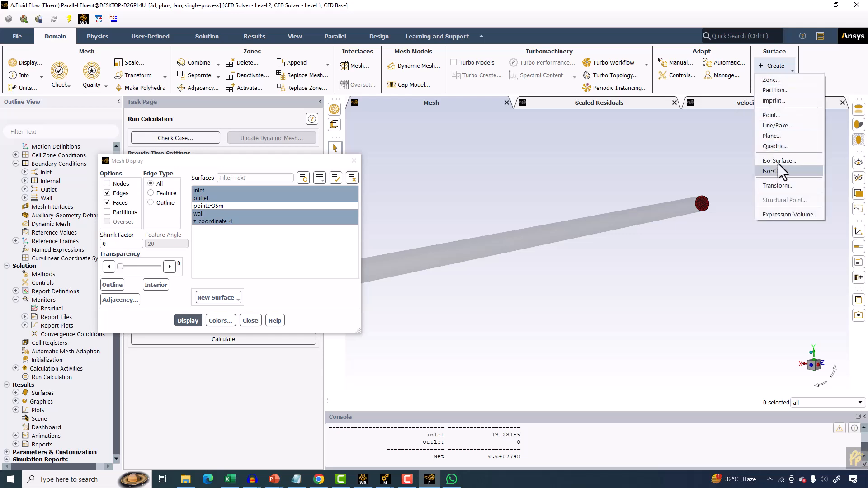
pyautogui.click(785, 169)
pyautogui.click(319, 259)
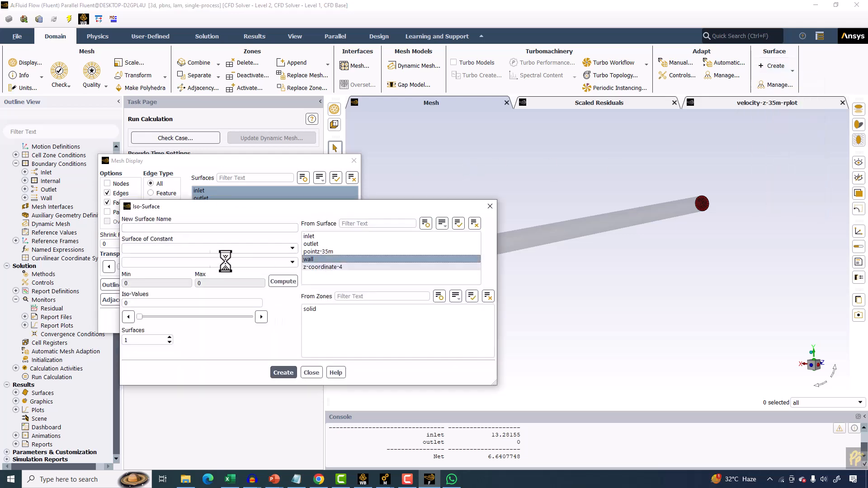
pyautogui.click(172, 252)
pyautogui.click(145, 305)
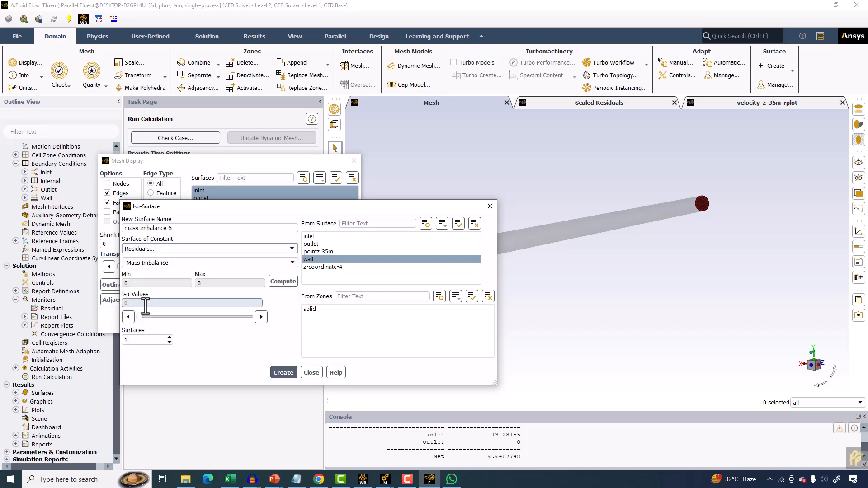
pyautogui.click(151, 248)
pyautogui.click(136, 298)
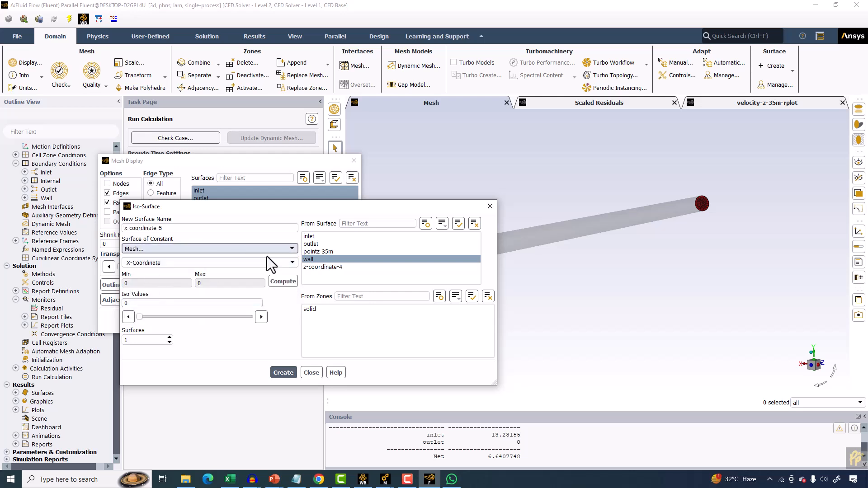
pyautogui.click(293, 262)
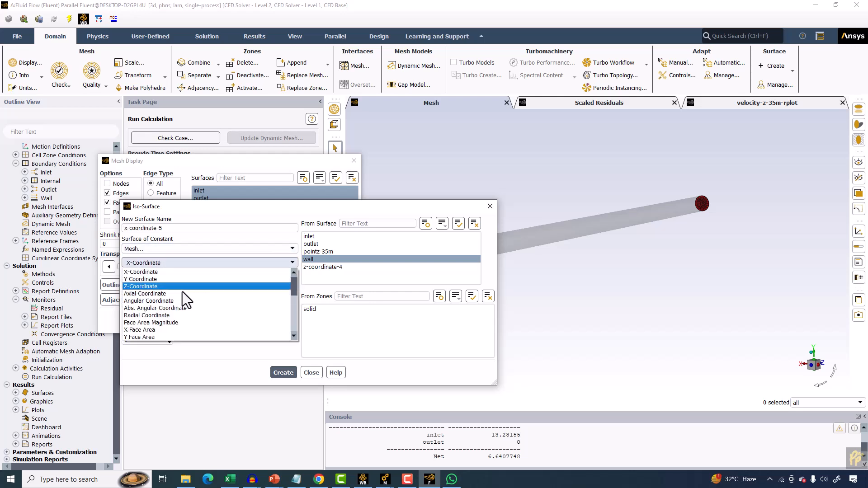
pyautogui.click(142, 286)
pyautogui.click(137, 303)
pyautogui.doubleClick(137, 303)
pyautogui.write('35')
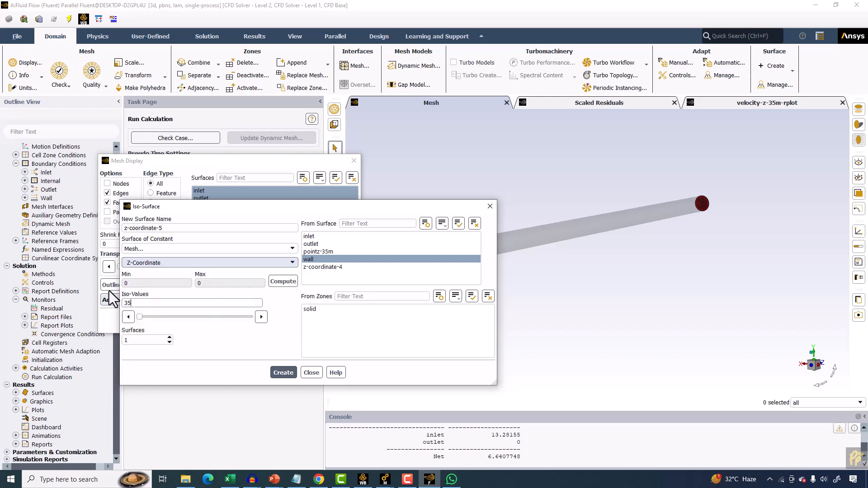
# Name the iso-surface z-coordinate-line-z35m and create it.
pyautogui.click(158, 227)
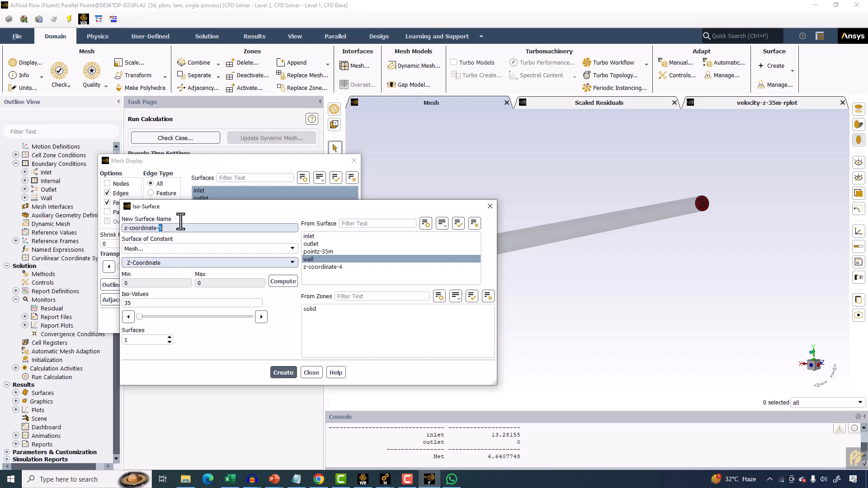
pyautogui.hotkey('shift', 'Home')
pyautogui.press('Right')
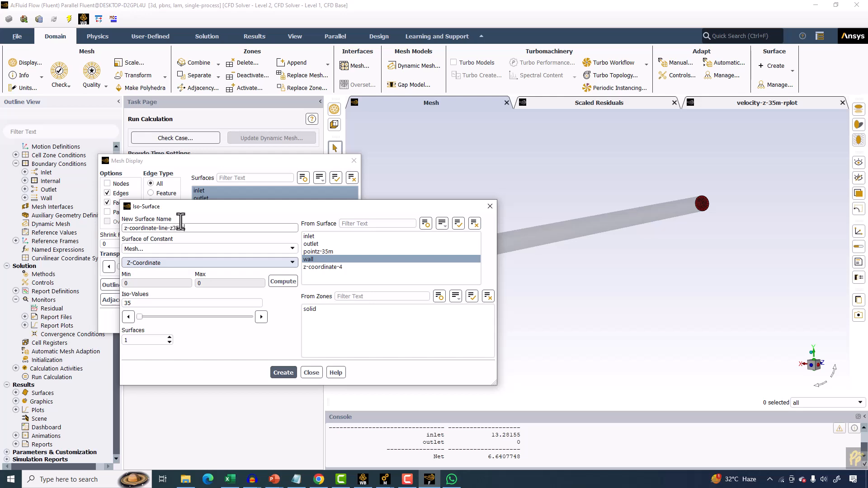
pyautogui.click(283, 373)
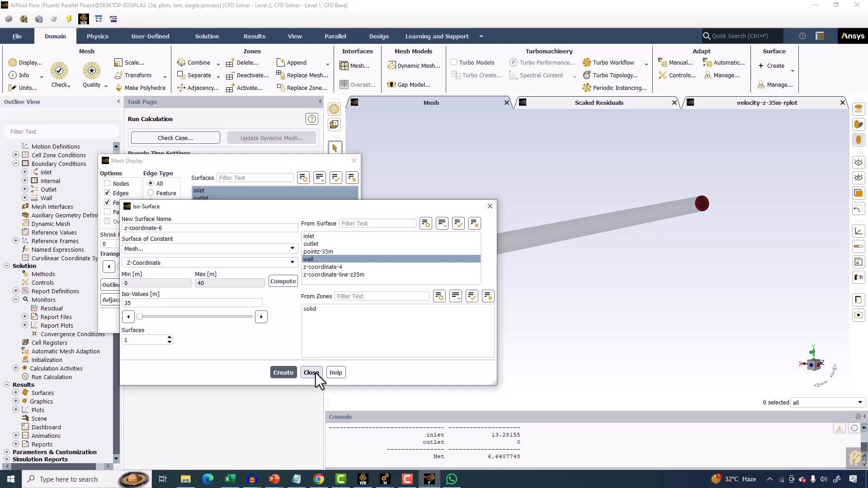
pyautogui.click(311, 373)
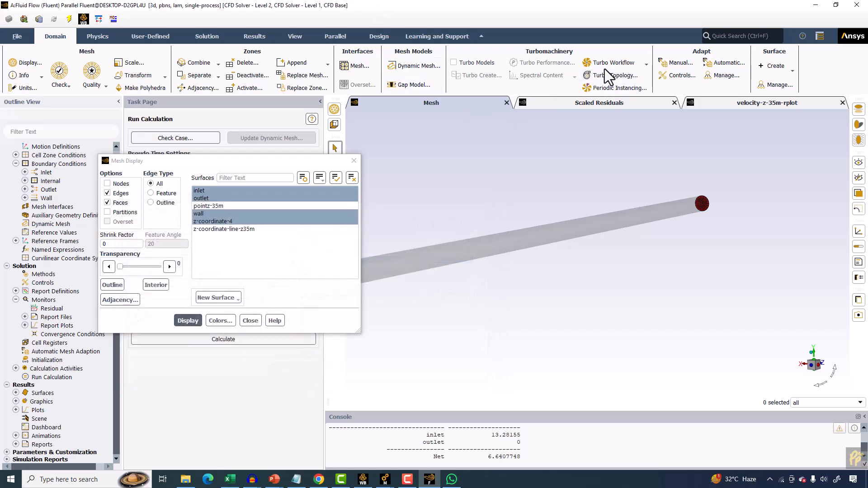
# Compute the vertex-average static pressure on the z-coordinate-line-z35m surface.
pyautogui.click(271, 33)
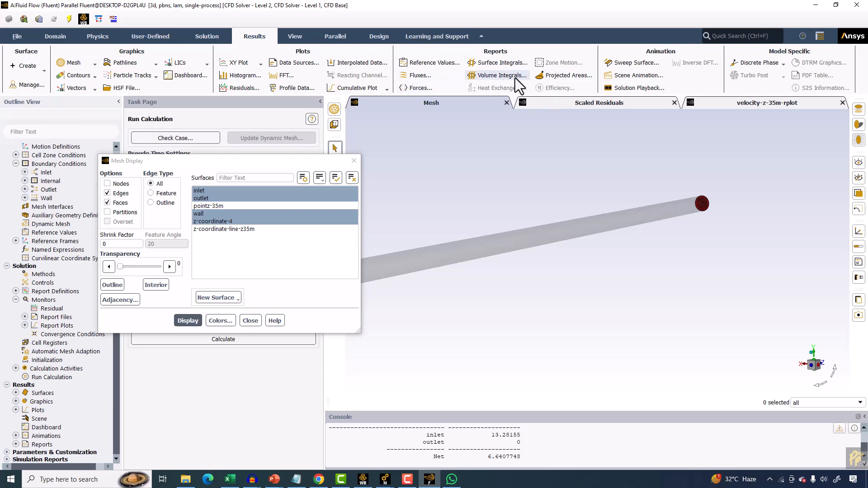
pyautogui.click(502, 63)
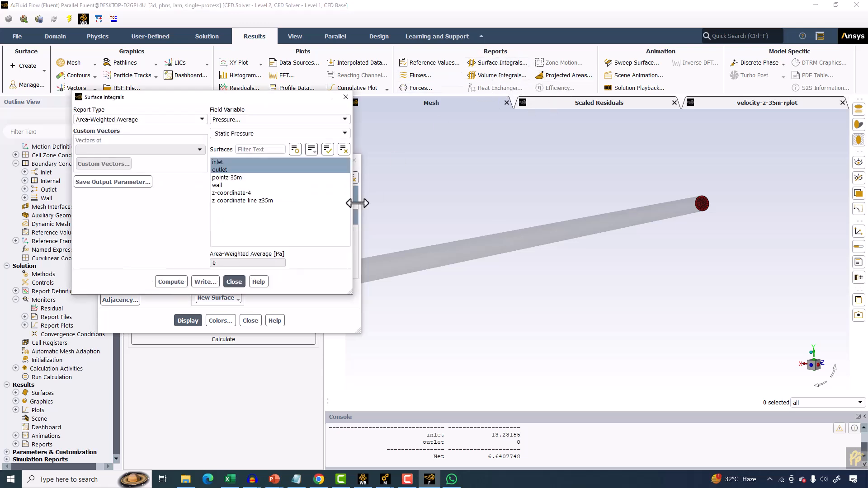
pyautogui.click(269, 120)
pyautogui.click(159, 120)
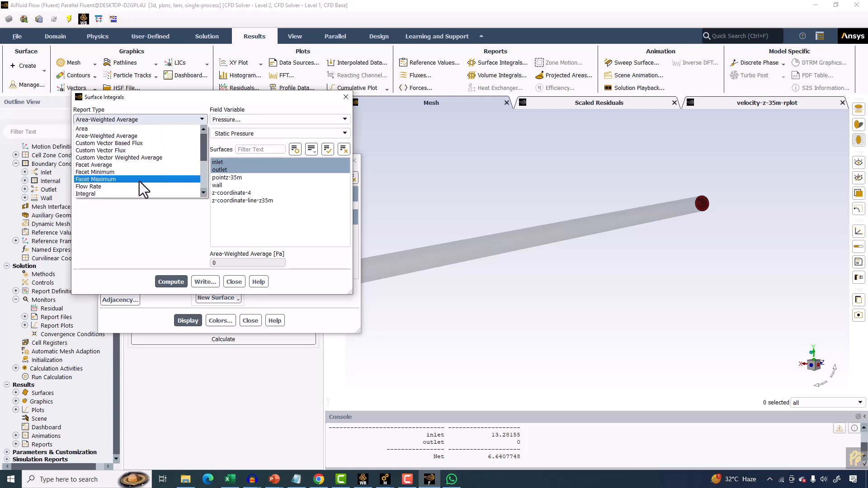
pyautogui.scroll(-2, 113, 180)
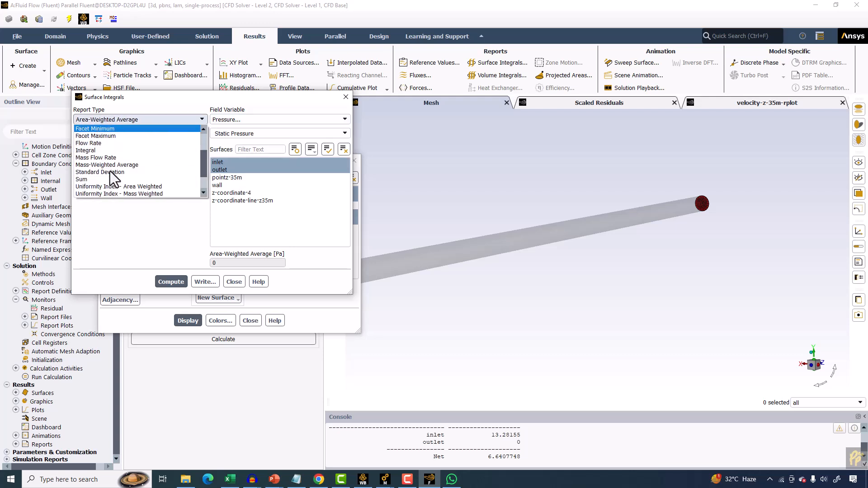
pyautogui.scroll(-1, 99, 165)
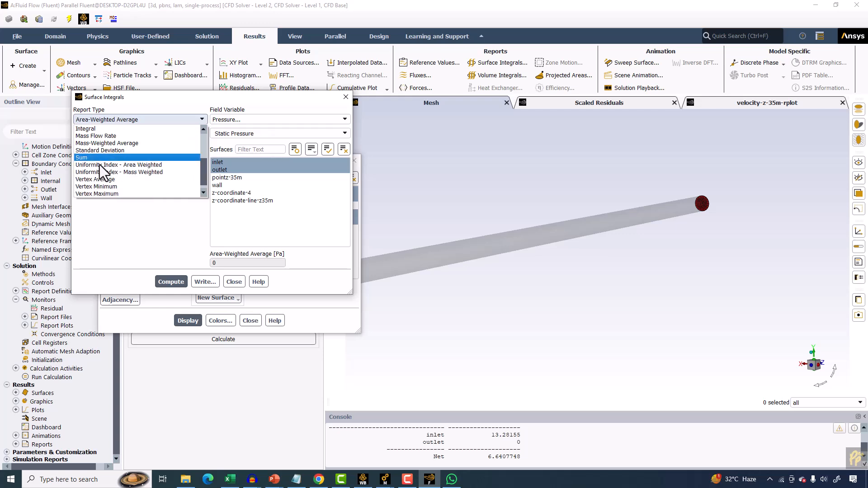
pyautogui.click(96, 179)
pyautogui.click(228, 170)
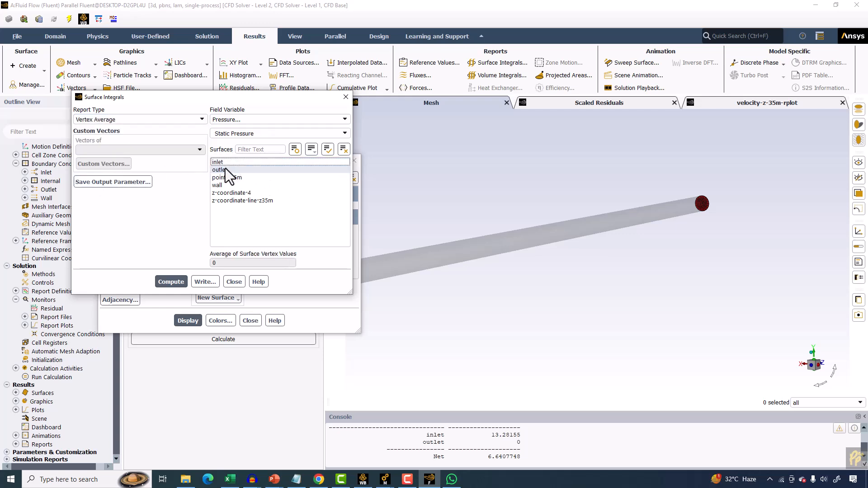
pyautogui.click(232, 200)
pyautogui.click(170, 281)
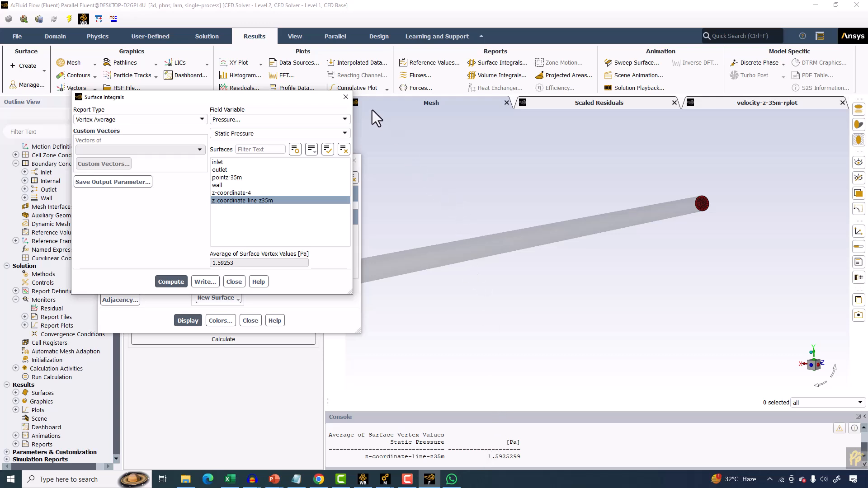
pyautogui.click(346, 97)
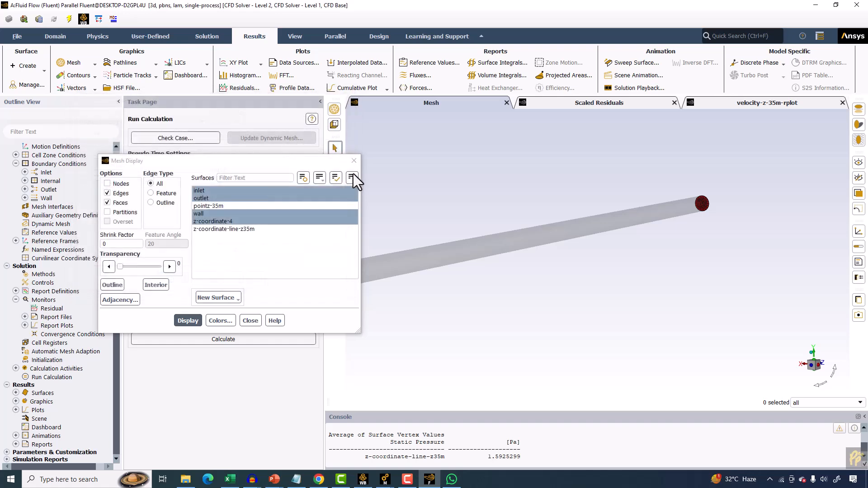
# Close the mesh display and create an iso-surface of constant mesh X-Coordinate with iso-value 0 on the wall surface.
pyautogui.click(354, 101)
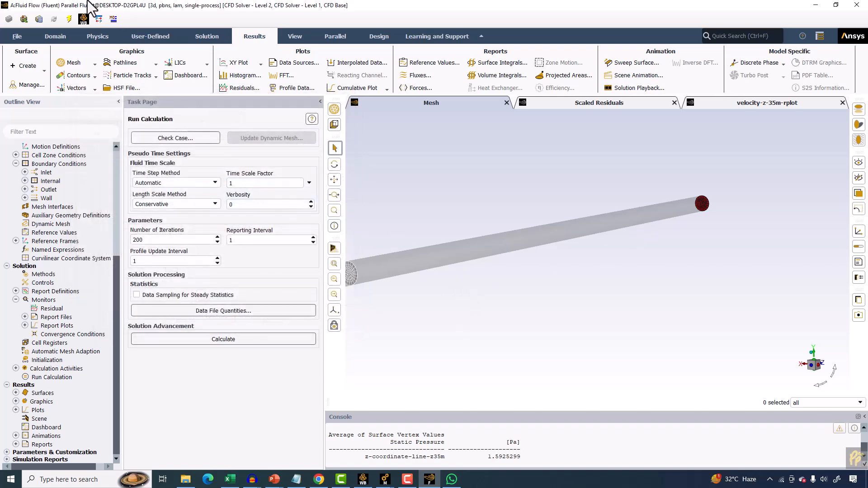
pyautogui.click(25, 66)
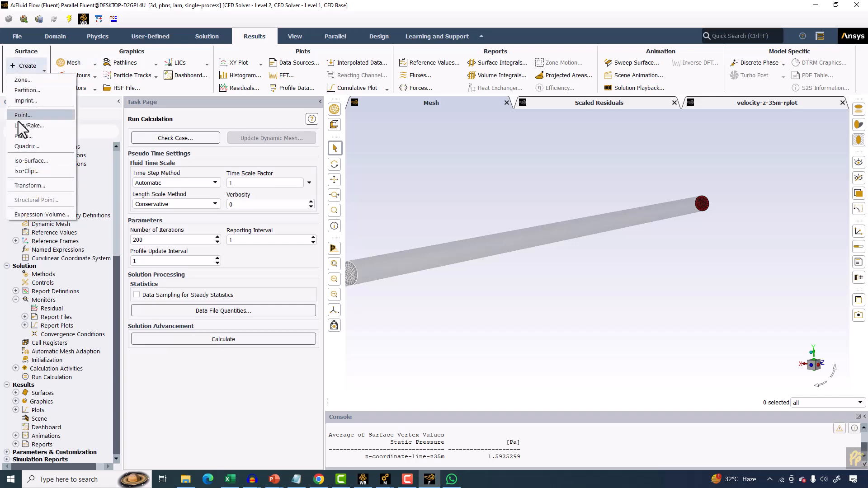
pyautogui.click(29, 160)
pyautogui.click(210, 249)
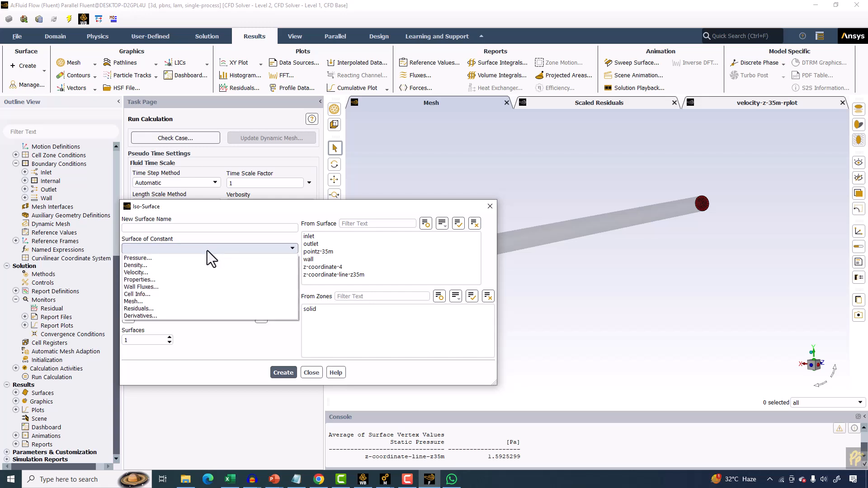
pyautogui.click(157, 301)
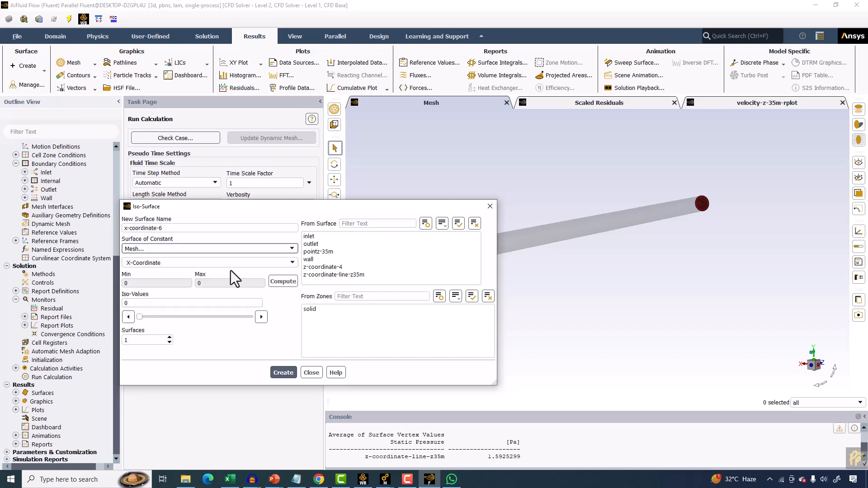
pyautogui.click(291, 262)
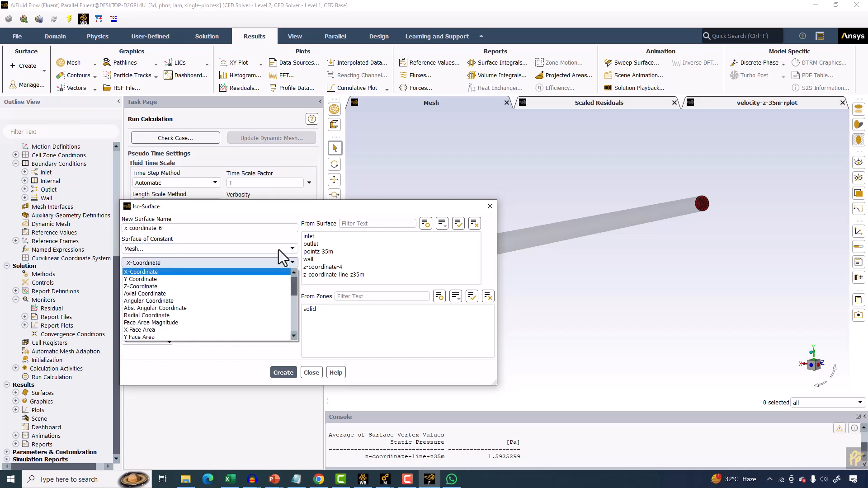
pyautogui.click(142, 272)
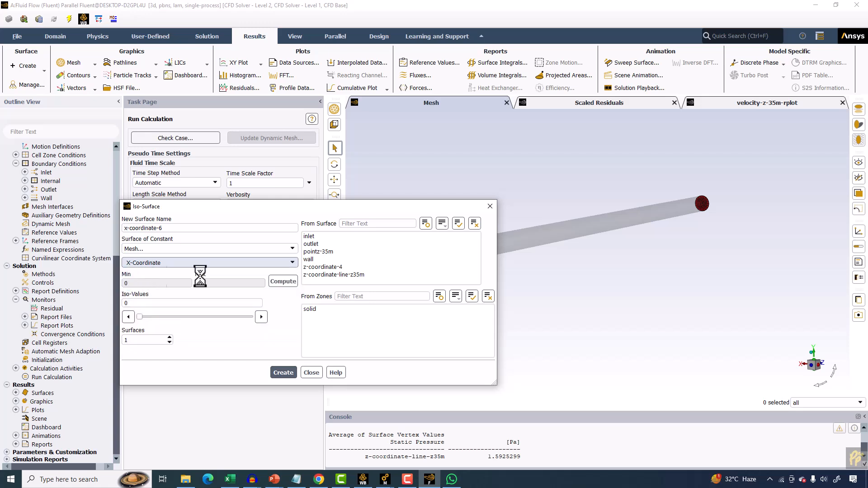
pyautogui.click(316, 259)
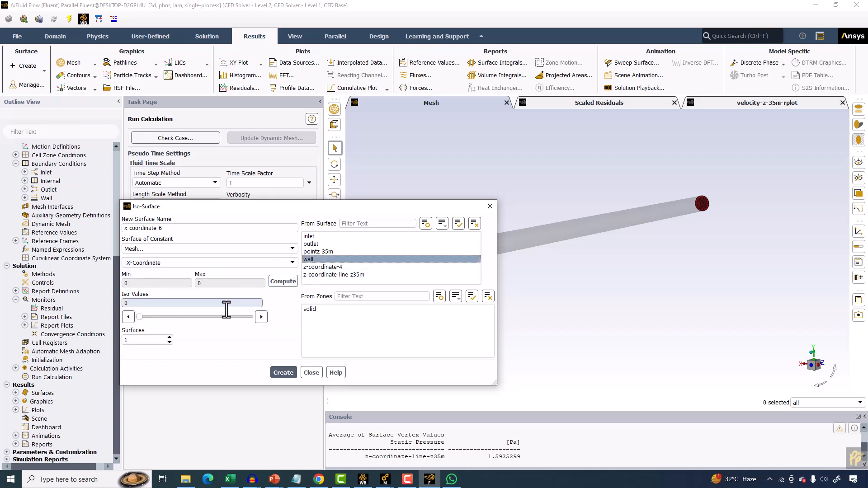
pyautogui.click(283, 282)
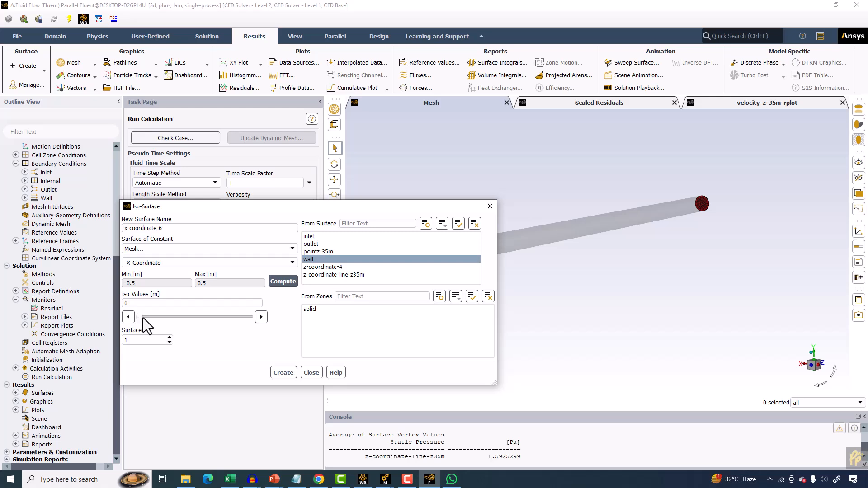
pyautogui.click(283, 371)
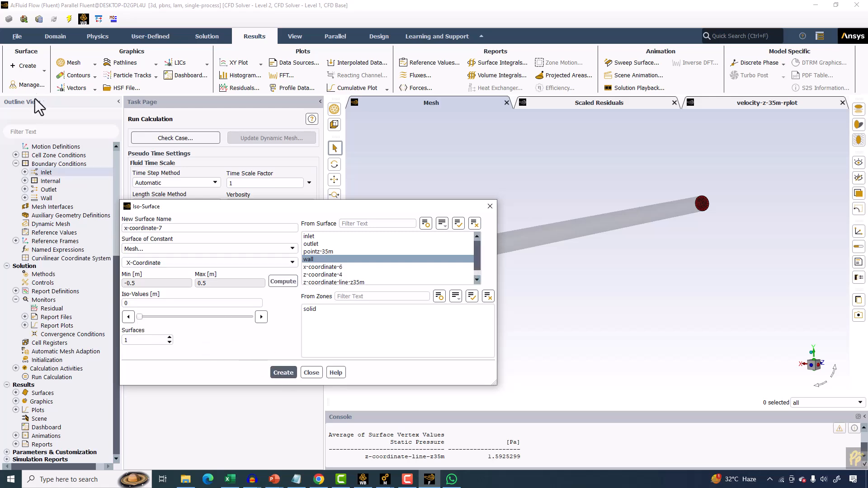
# Display the mesh faces of inlet, outlet, wall and z-coordinate-line-z35m with edges turned off.
pyautogui.click(56, 38)
pyautogui.click(24, 62)
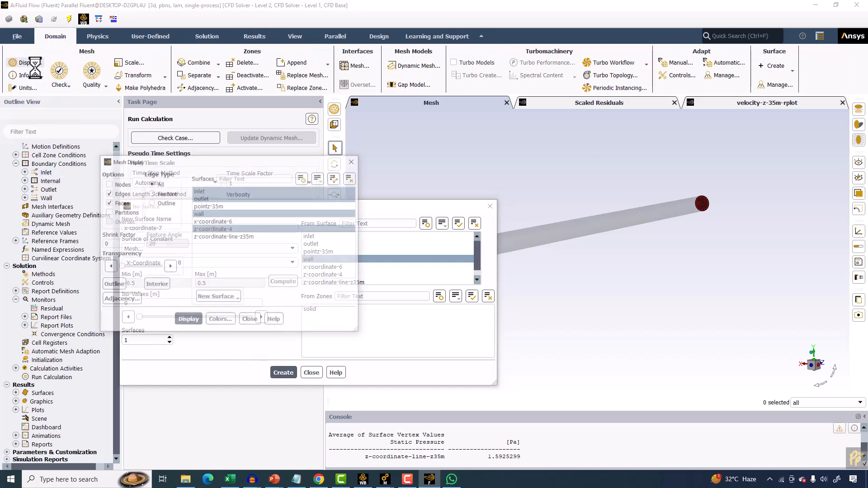
pyautogui.click(210, 237)
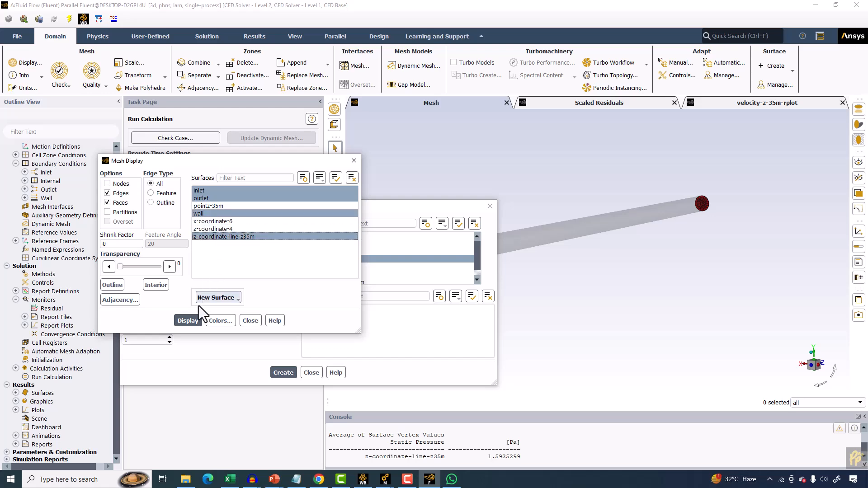
pyautogui.click(187, 321)
pyautogui.moveTo(380, 206); pyautogui.dragTo(529, 338)
pyautogui.click(107, 193)
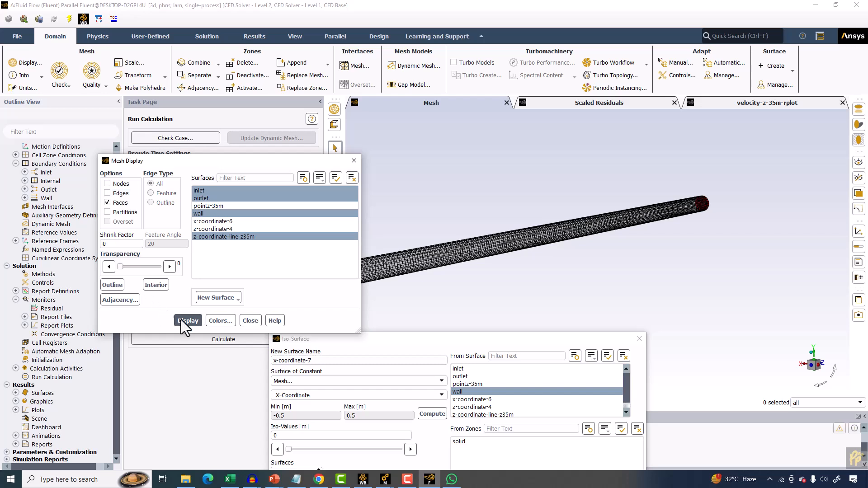
pyautogui.click(188, 320)
# Swap z-coordinate-line-z35m for x-coordinate-6 in the mesh display and redisplay the surfaces.
pyautogui.moveTo(612, 205); pyautogui.dragTo(542, 199)
pyautogui.click(216, 237)
pyautogui.click(212, 222)
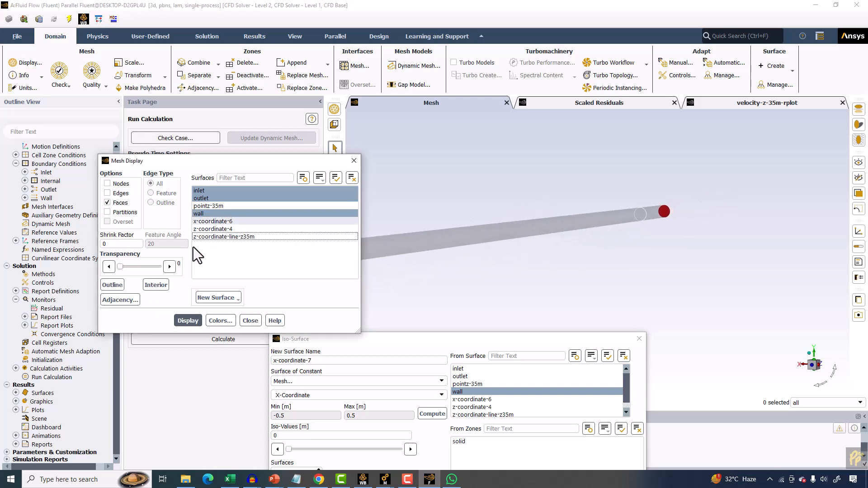
pyautogui.click(189, 321)
pyautogui.moveTo(572, 210); pyautogui.dragTo(528, 199)
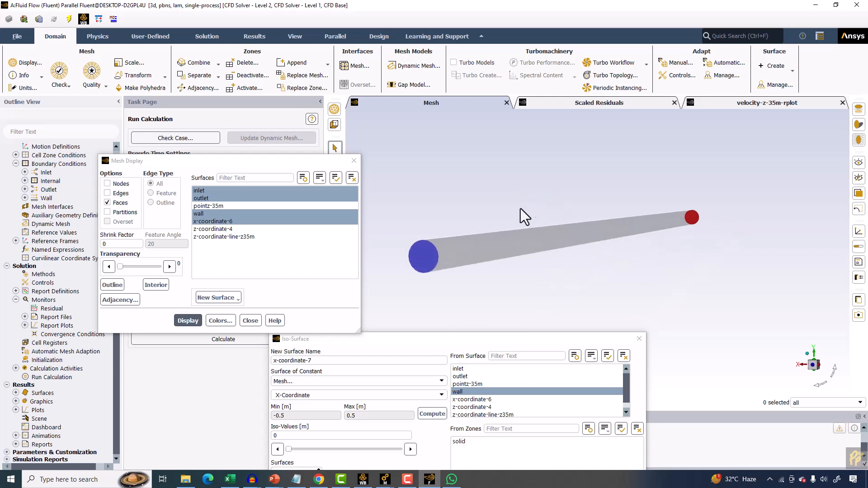
pyautogui.moveTo(468, 205); pyautogui.dragTo(487, 213)
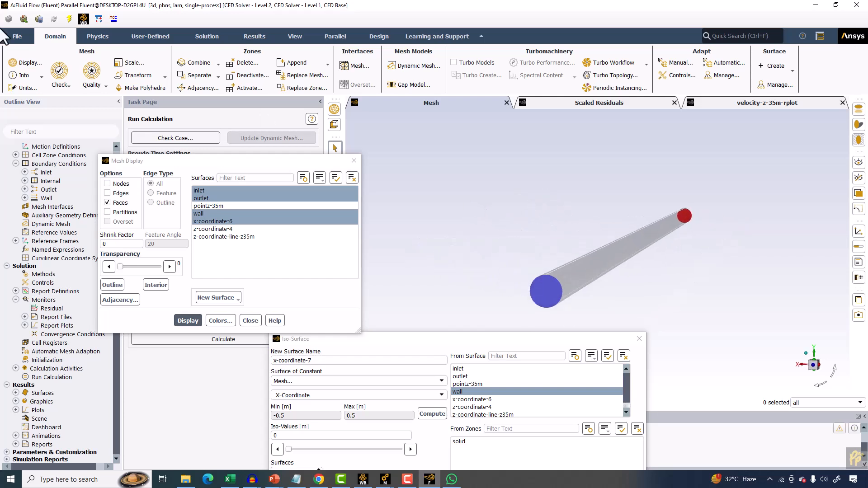
# Create an iso-clip of the x-coordinate-6 surface clipped to mesh Y-Coordinate values, then close the dialog.
pyautogui.click(776, 67)
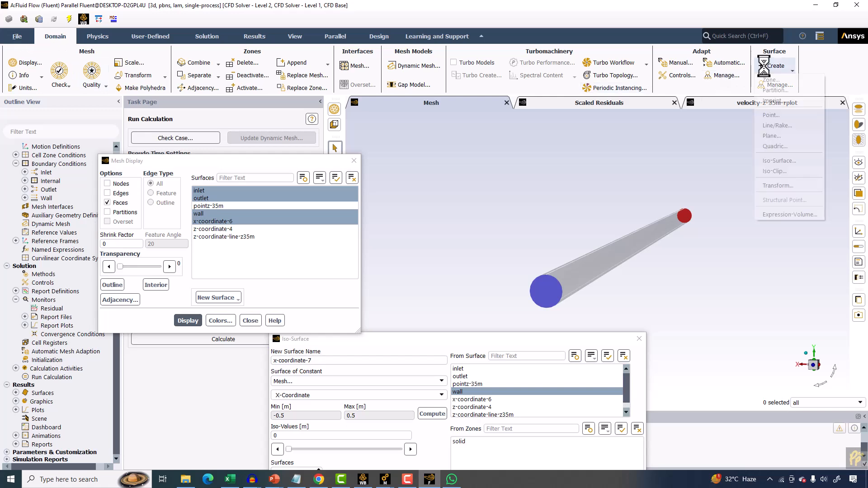
pyautogui.click(775, 172)
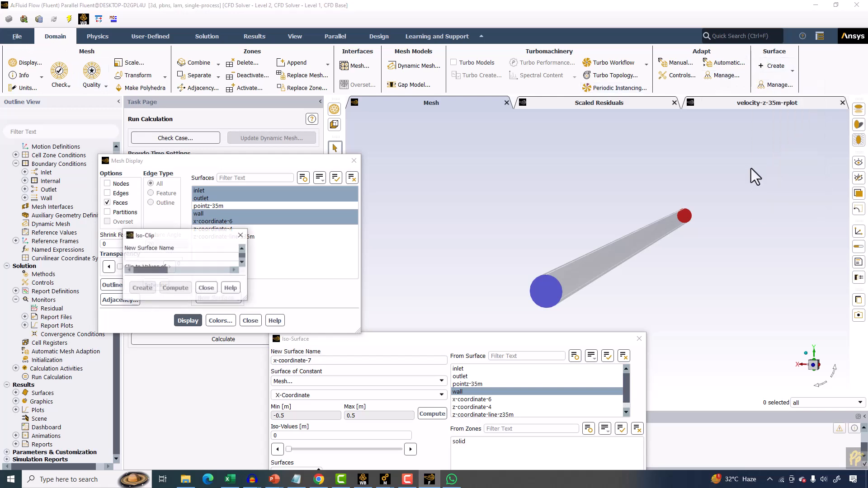
pyautogui.moveTo(498, 292); pyautogui.dragTo(611, 261)
pyautogui.click(160, 278)
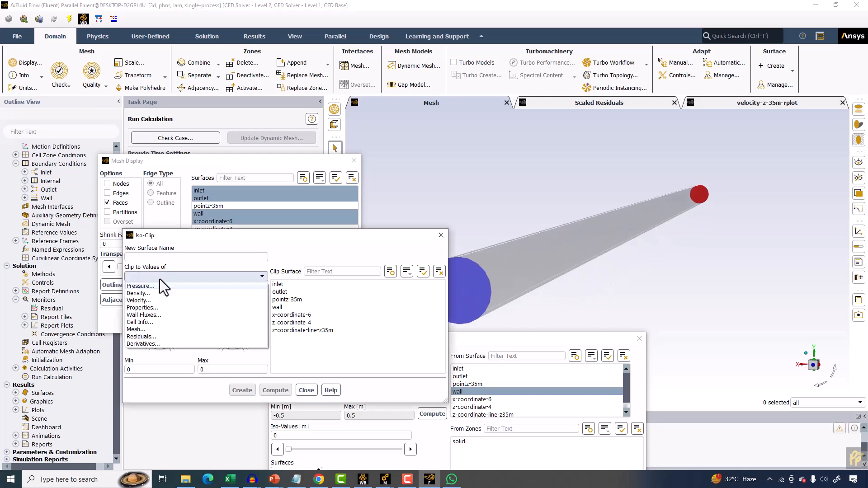
pyautogui.click(144, 328)
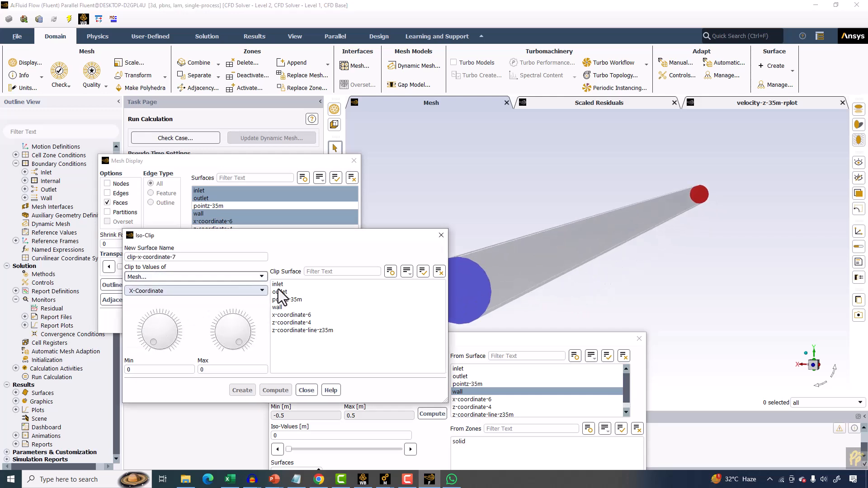
pyautogui.click(289, 315)
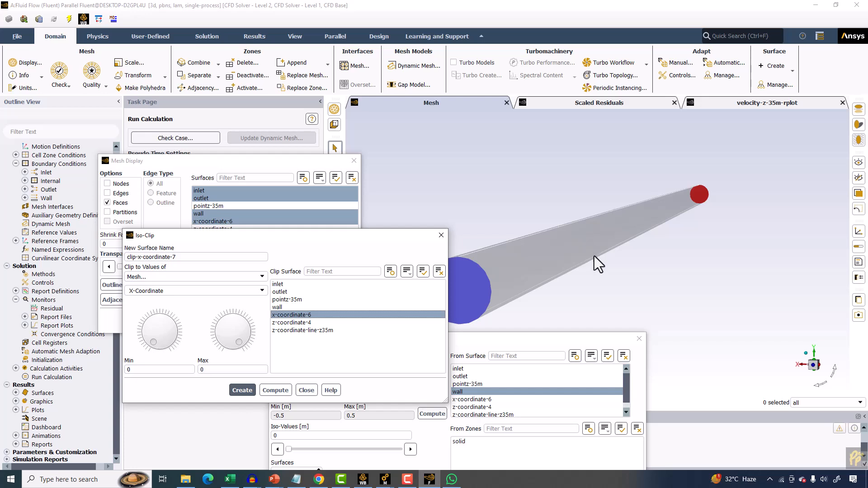
pyautogui.click(265, 292)
pyautogui.scroll(2, 265, 292)
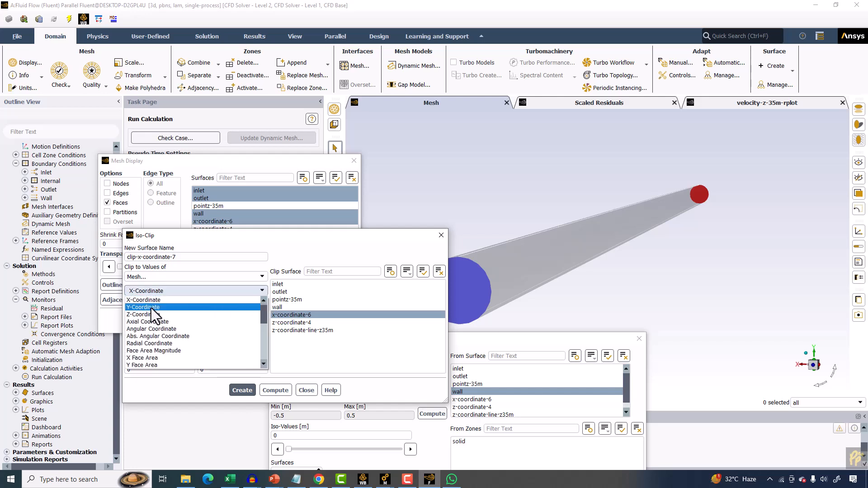
pyautogui.click(151, 308)
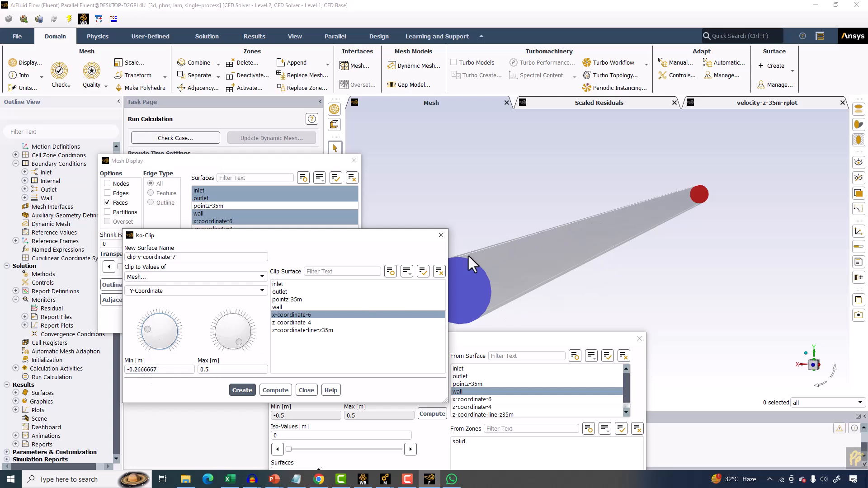
pyautogui.click(243, 390)
pyautogui.click(316, 389)
# Close the iso-surface dialog and display the mesh faces of clip-y-coordinate-7 together with inlet and outlet.
pyautogui.moveTo(457, 338); pyautogui.dragTo(185, 176)
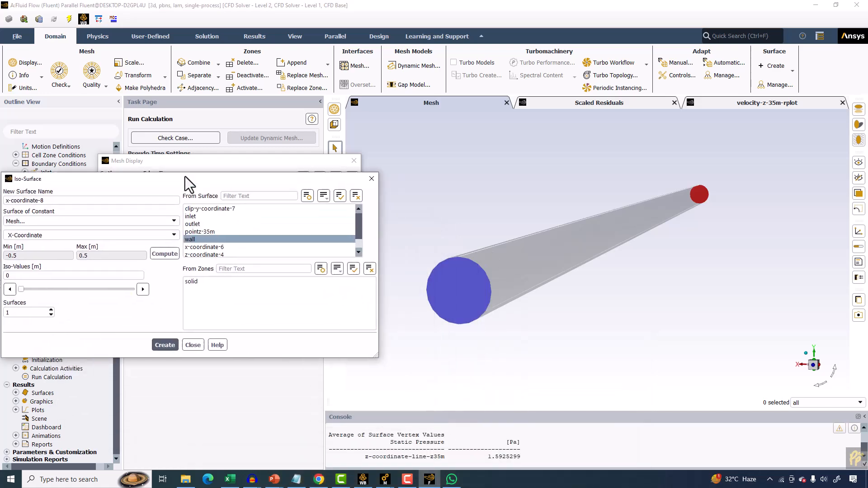
pyautogui.click(185, 237)
pyautogui.click(196, 207)
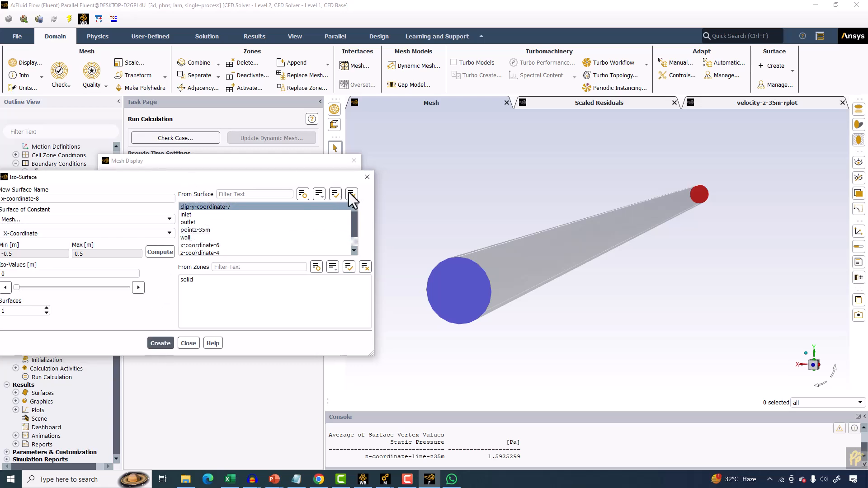
pyautogui.click(367, 177)
pyautogui.click(202, 221)
pyautogui.click(210, 190)
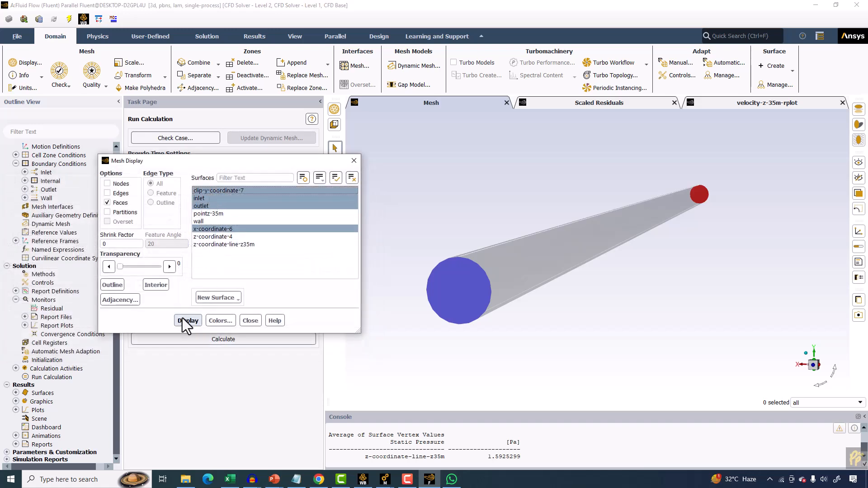
pyautogui.click(186, 321)
pyautogui.click(224, 190)
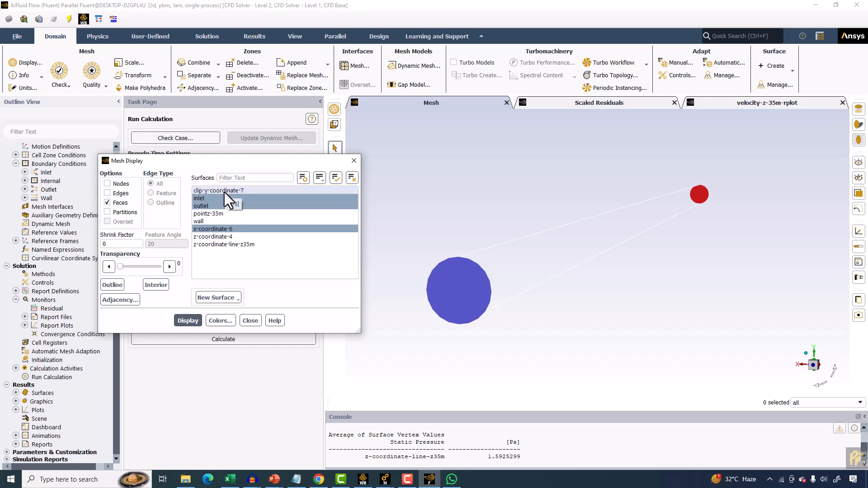
pyautogui.click(224, 191)
pyautogui.click(217, 229)
pyautogui.click(177, 319)
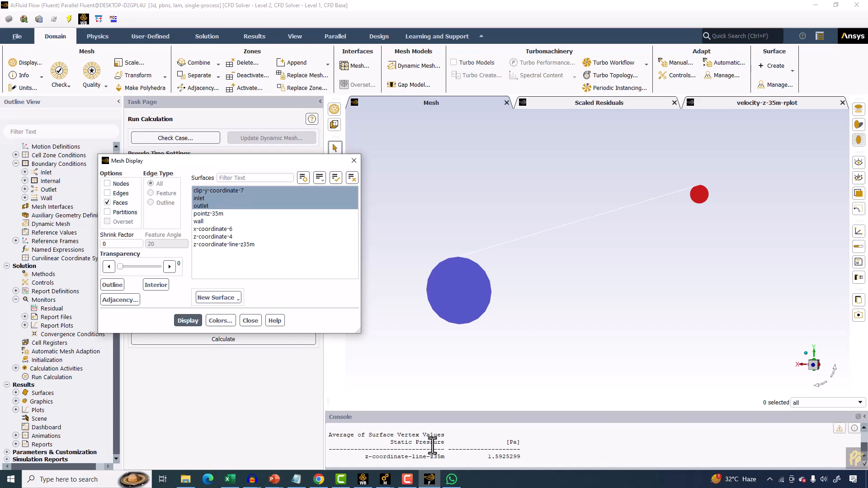
# Compute the vertex-average wall shear stress on the z-coordinate-line-z35m surface.
pyautogui.click(255, 36)
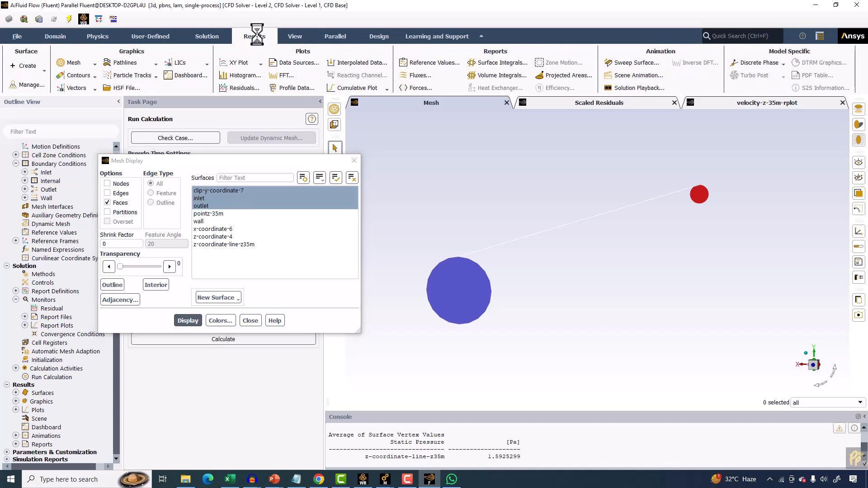
pyautogui.click(483, 63)
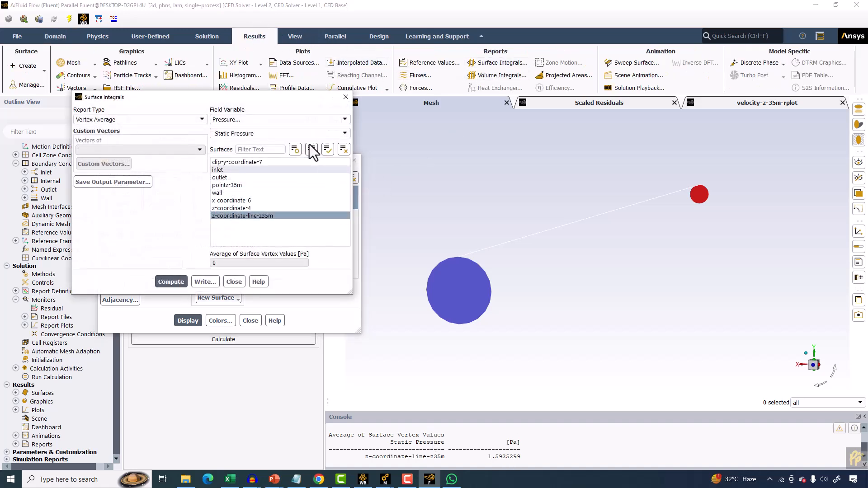
pyautogui.click(281, 119)
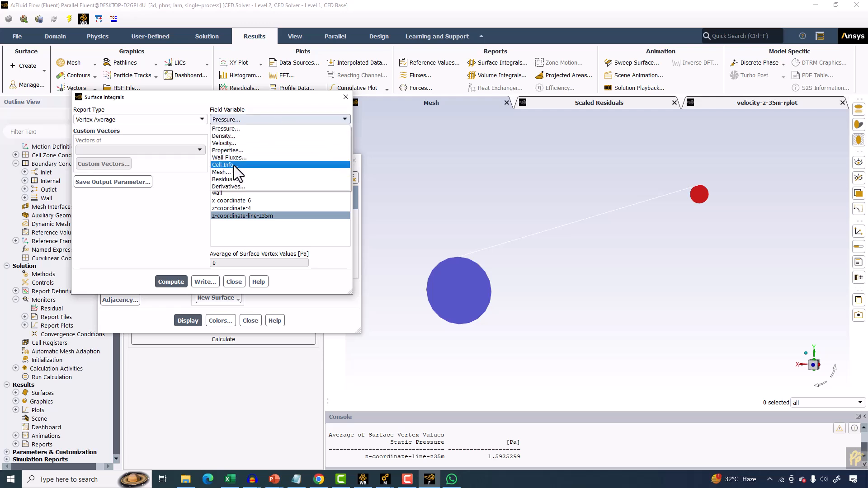
pyautogui.click(229, 157)
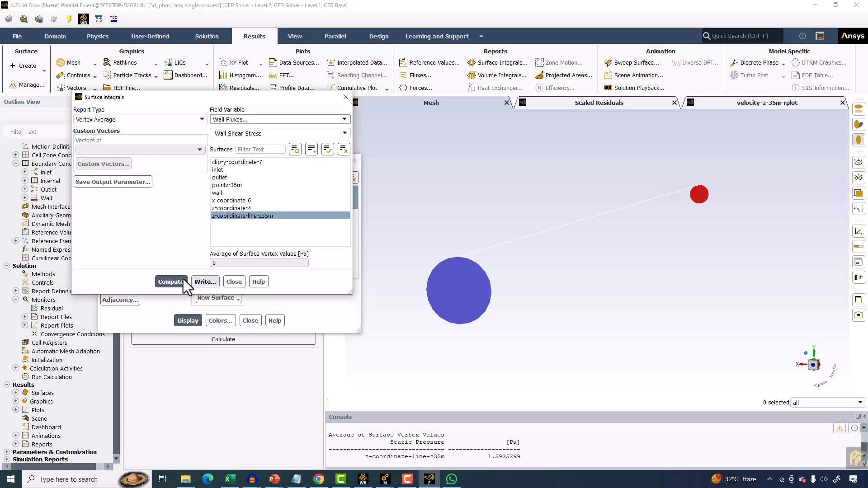
pyautogui.click(235, 216)
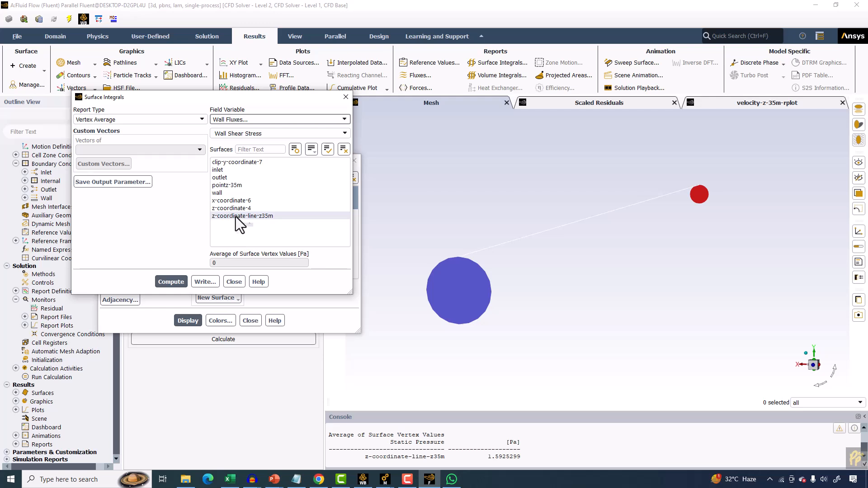
pyautogui.click(236, 216)
pyautogui.click(175, 282)
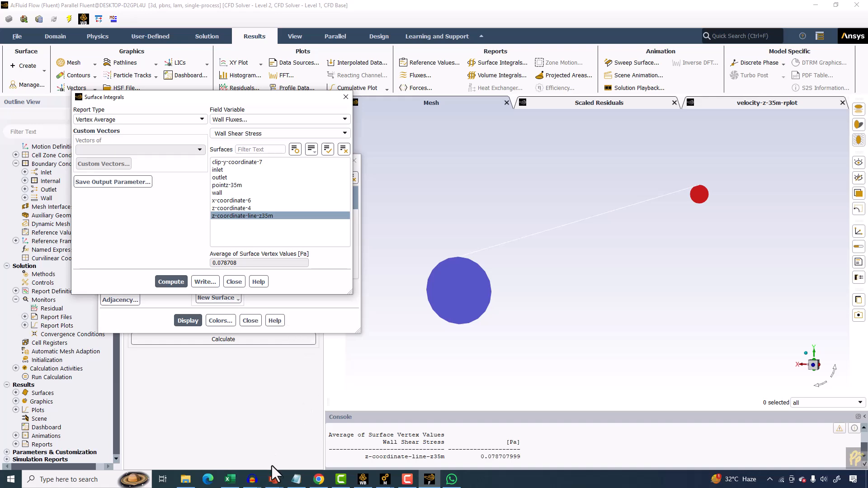
# Switch to the PowerPoint slide with the analytical wall shear stress and place its window beside Fluent.
pyautogui.moveTo(273, 478)
pyautogui.click(403, 450)
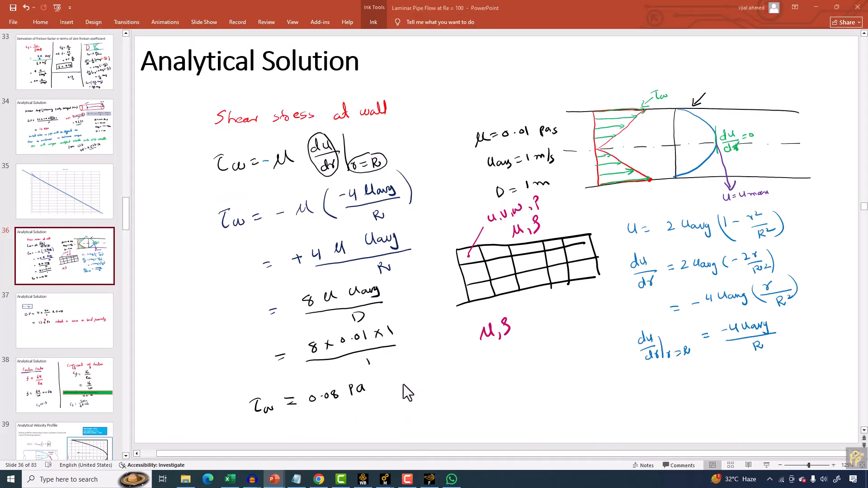
pyautogui.click(836, 7)
pyautogui.moveTo(317, 13); pyautogui.dragTo(232, 12)
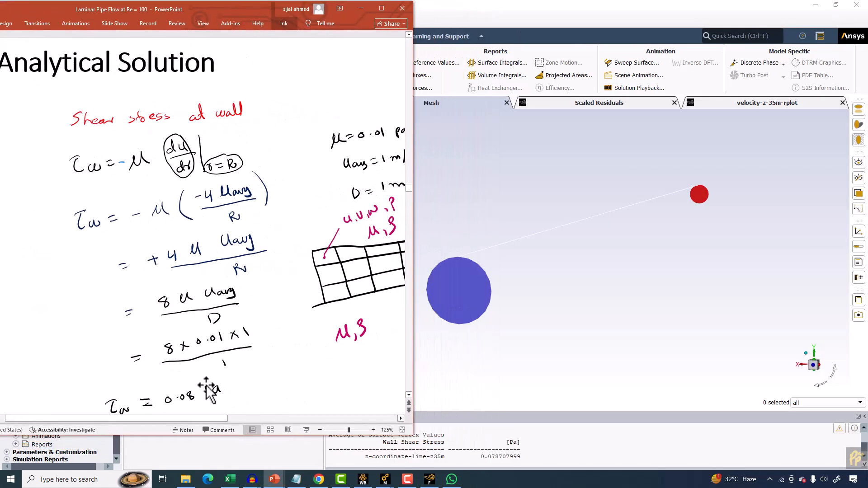
# Open Calculator and compute the percentage error of the simulated wall shear stress 0.078708 against the analytical 0.08 Pa.
pyautogui.scroll(-1, 194, 235)
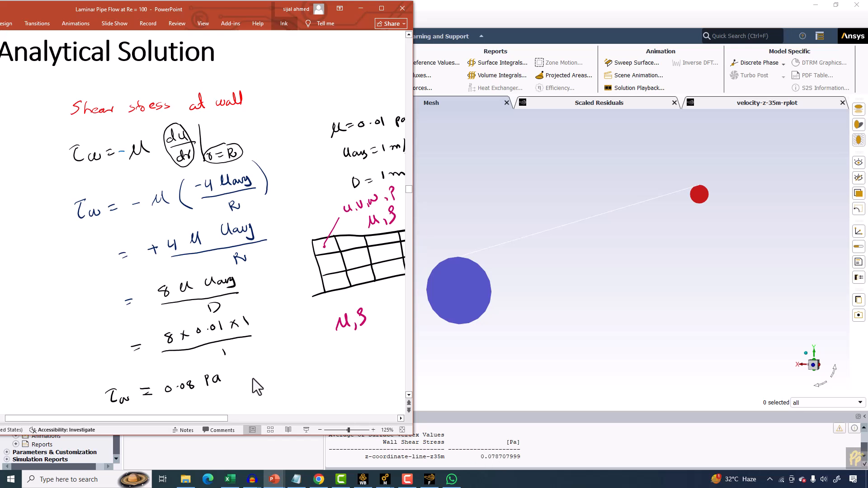
pyautogui.click(113, 479)
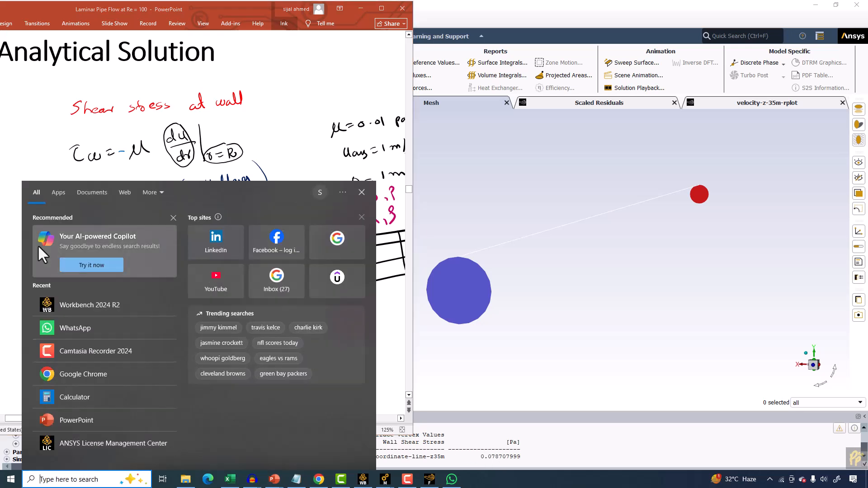
pyautogui.click(108, 390)
pyautogui.write('0.0')
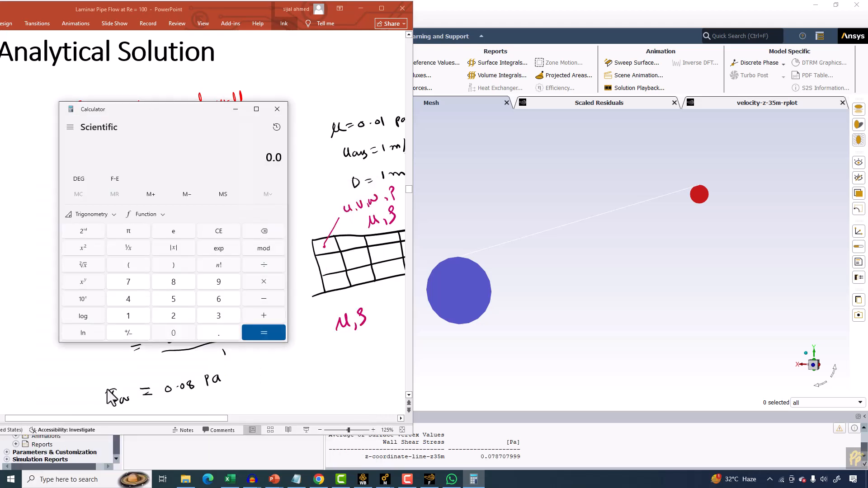
pyautogui.write('78708')
pyautogui.press('Return')
pyautogui.press('/')
pyautogui.write('0.08')
pyautogui.press('Return')
pyautogui.press('*')
pyautogui.write('1')
pyautogui.press('Return')
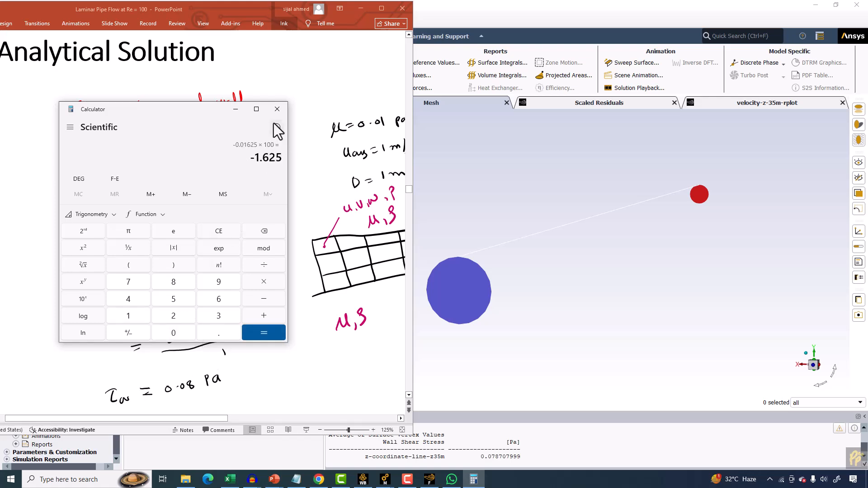
pyautogui.click(277, 109)
# Plot wall shear stress along clip-y-coordinate-7 with plot direction (0, 0, 1), then close the XY plot and surface integral dialogs.
pyautogui.click(523, 155)
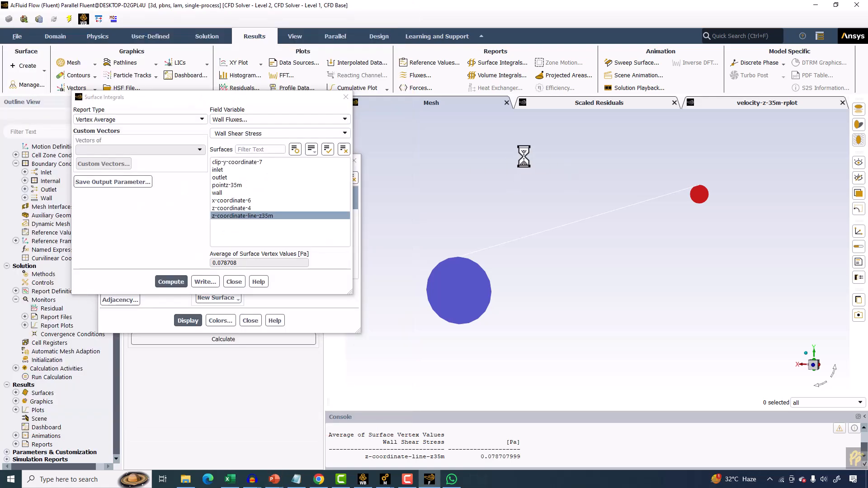
pyautogui.click(230, 63)
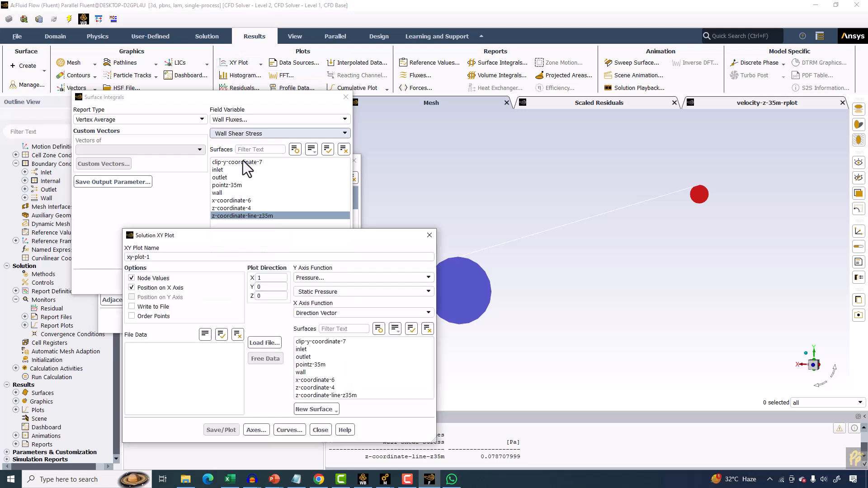
pyautogui.click(328, 342)
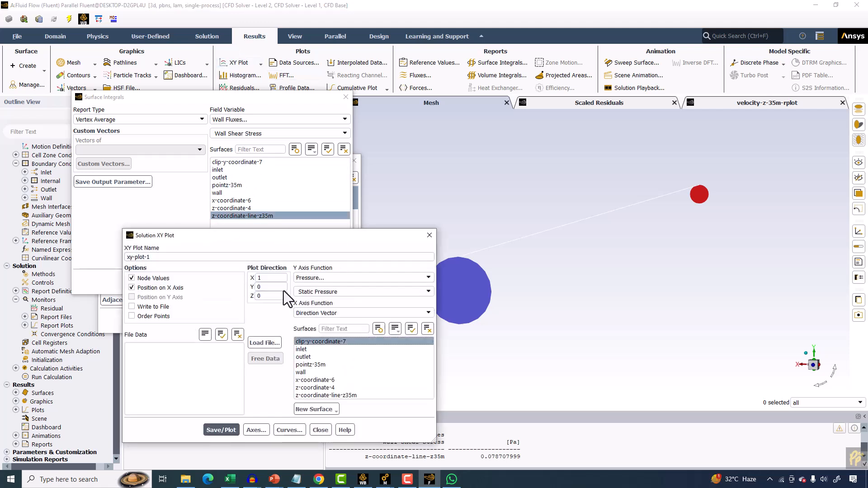
pyautogui.doubleClick(266, 278)
pyautogui.write('0')
pyautogui.press('Tab')
pyautogui.press('Tab')
pyautogui.write('1')
pyautogui.click(322, 277)
pyautogui.click(319, 318)
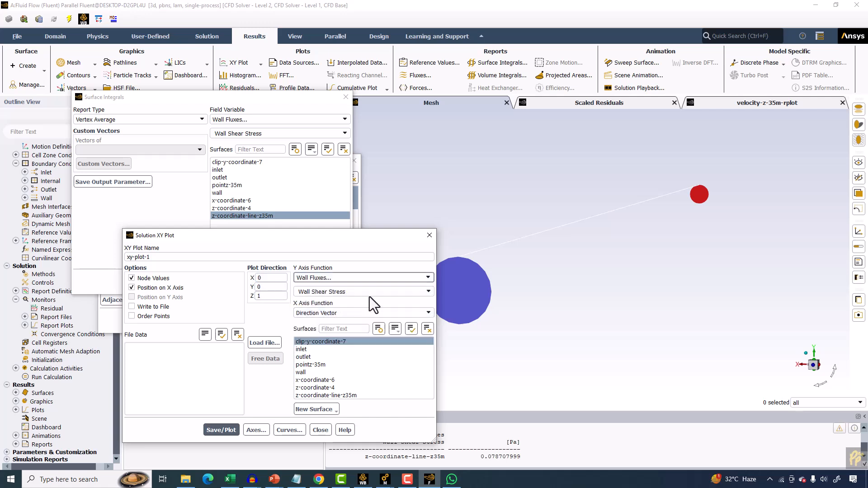
pyautogui.click(221, 430)
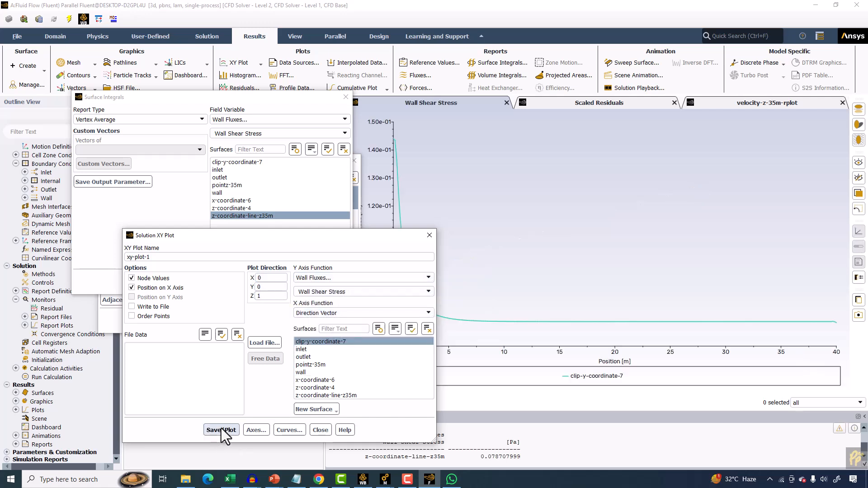
pyautogui.moveTo(313, 237); pyautogui.dragTo(191, 115)
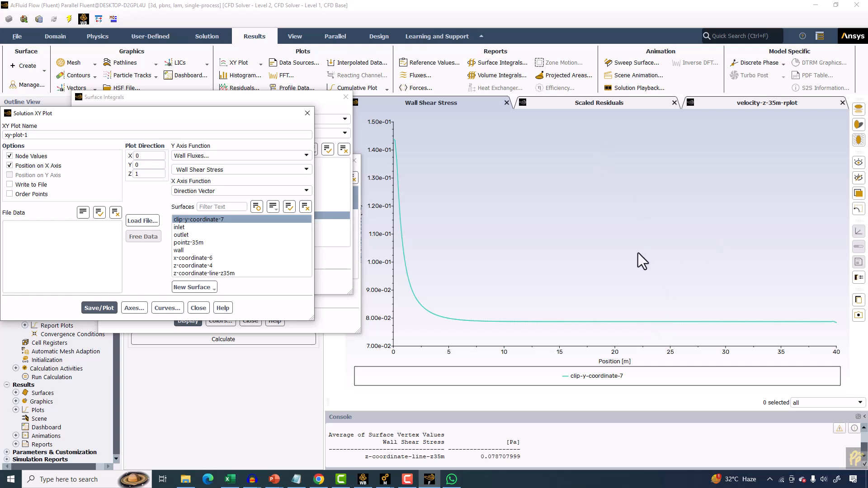
pyautogui.moveTo(736, 322)
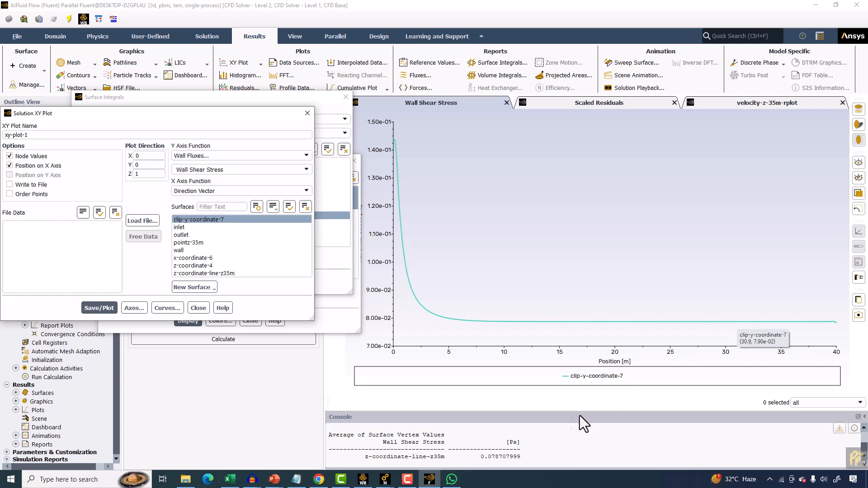
pyautogui.click(199, 308)
pyautogui.click(246, 321)
pyautogui.click(238, 279)
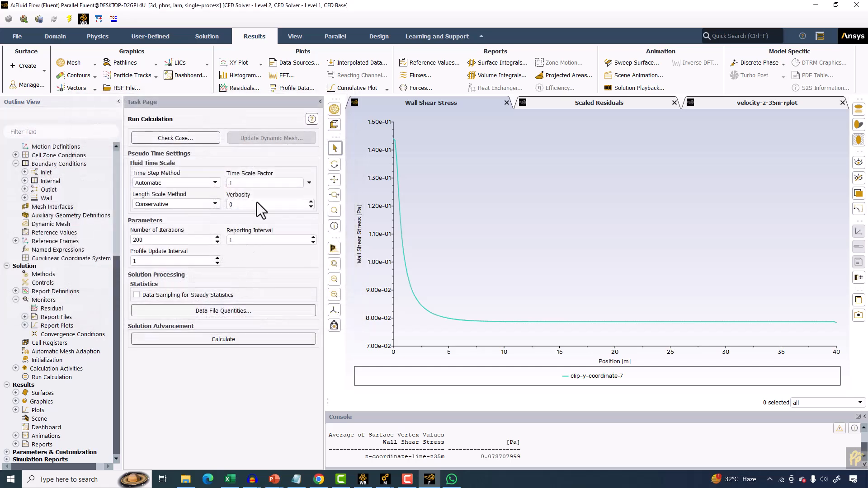
# Create a line surface named line-axis from (0, 0, 0) to (0, 0, 40) m along the pipe centreline.
pyautogui.click(24, 66)
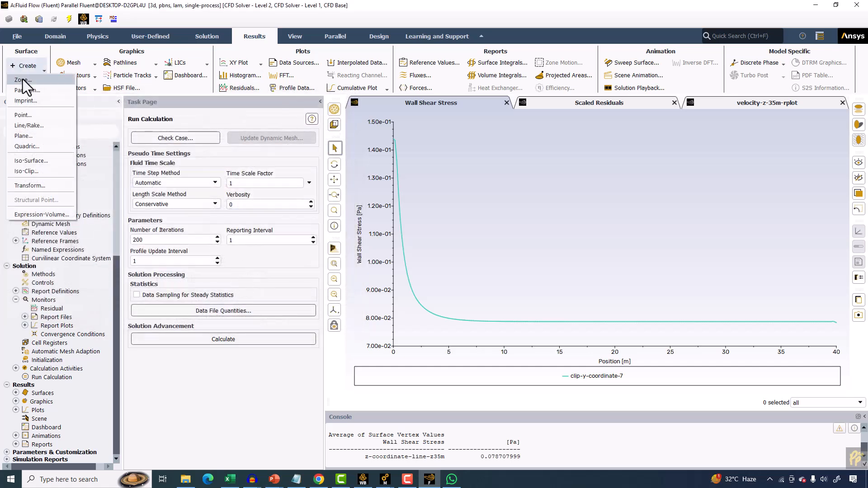
pyautogui.click(24, 125)
pyautogui.click(155, 317)
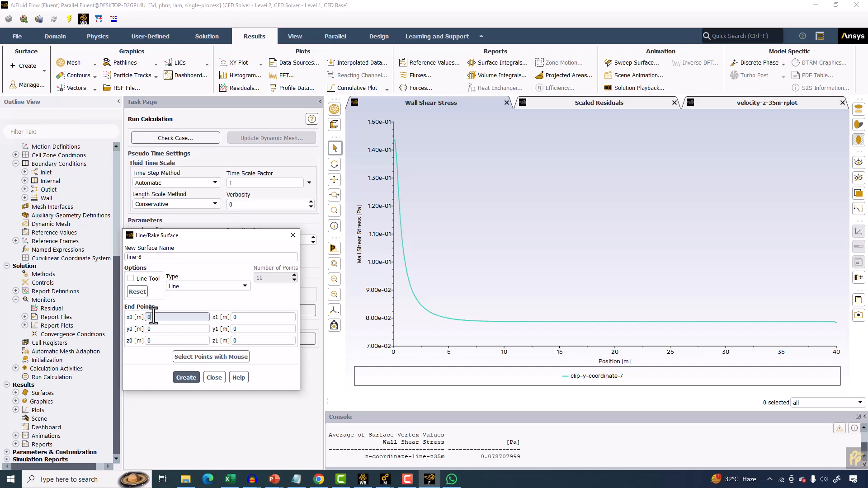
pyautogui.click(162, 340)
pyautogui.doubleClick(242, 340)
pyautogui.write('40')
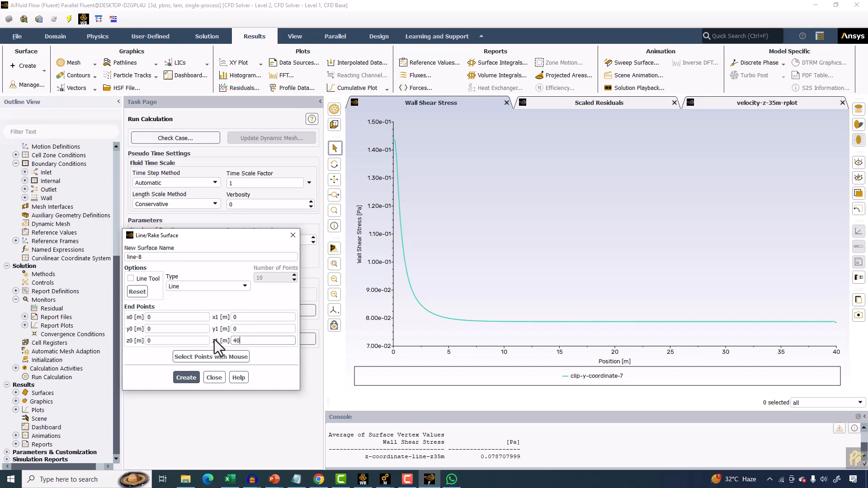
pyautogui.click(186, 378)
pyautogui.click(141, 257)
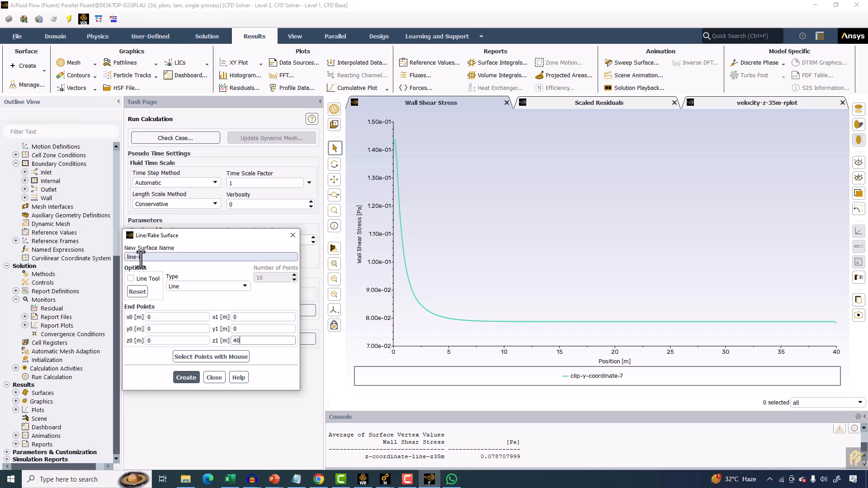
pyautogui.moveTo(139, 257); pyautogui.dragTo(160, 259)
pyautogui.click(186, 378)
pyautogui.click(213, 378)
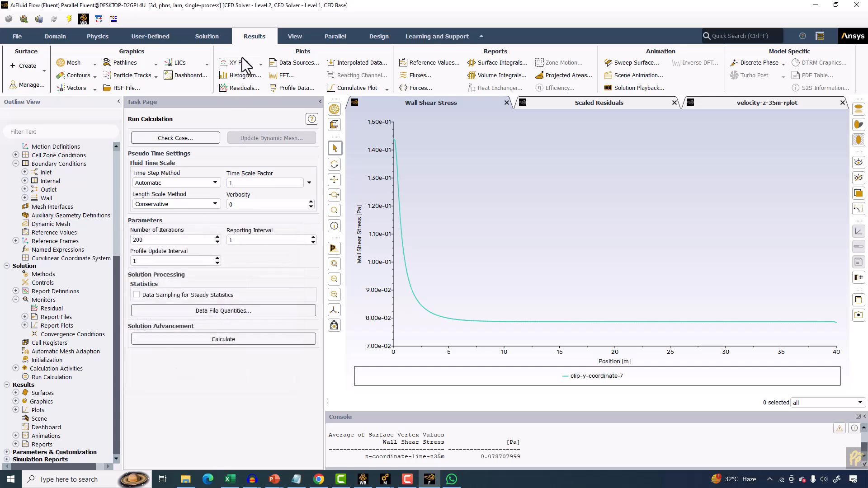
# Plot static pressure along line-axis as XY plot pressrue-along-centerline with plot direction (0, 0, 1).
pyautogui.moveTo(56, 139); pyautogui.dragTo(2, 135)
pyautogui.write('pressrue-along-centerline')
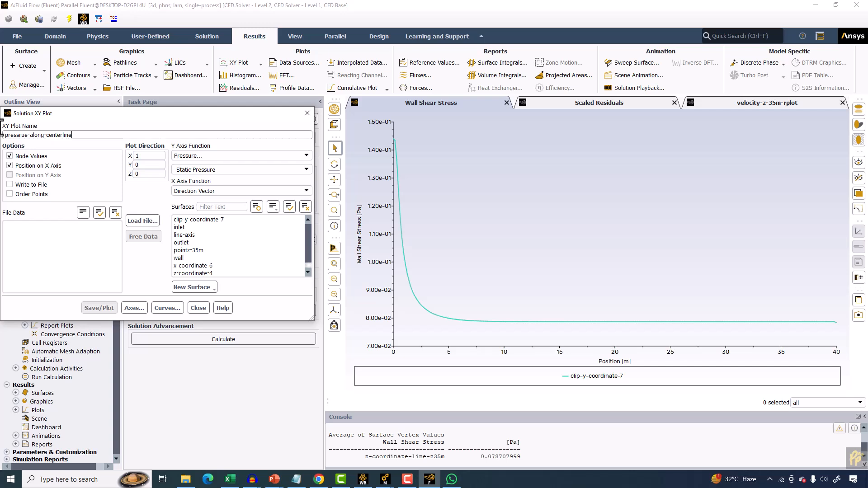
pyautogui.moveTo(162, 158); pyautogui.dragTo(101, 149)
pyautogui.write('0')
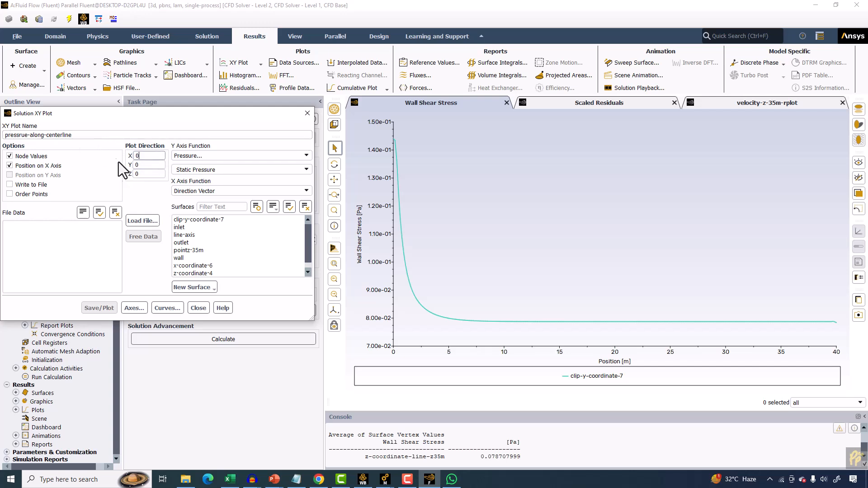
pyautogui.moveTo(142, 175); pyautogui.dragTo(85, 175)
pyautogui.write('1')
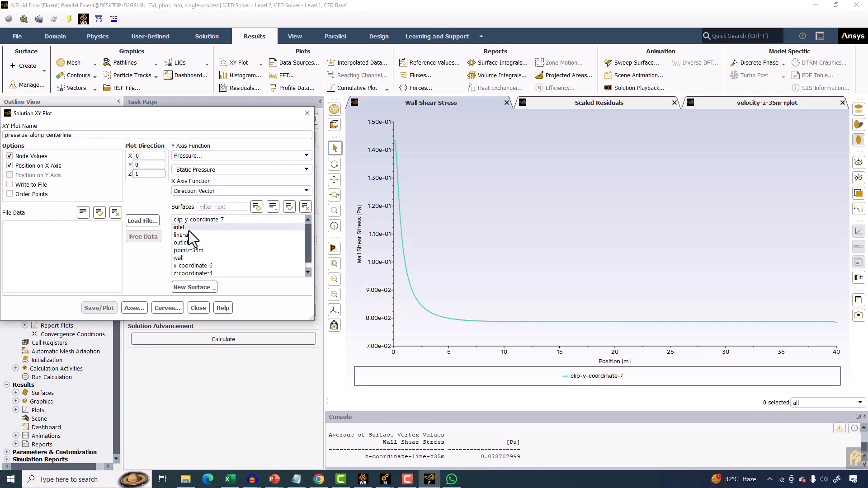
pyautogui.scroll(-1, 226, 259)
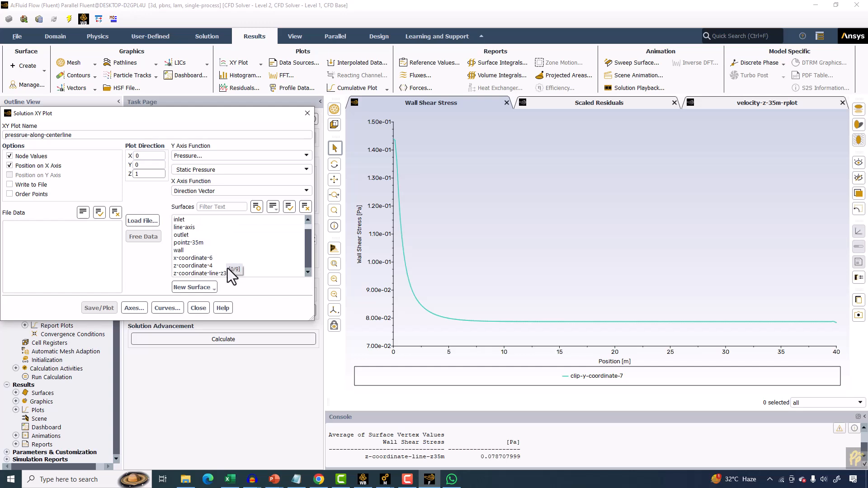
pyautogui.scroll(1, 213, 272)
pyautogui.click(197, 235)
pyautogui.click(97, 308)
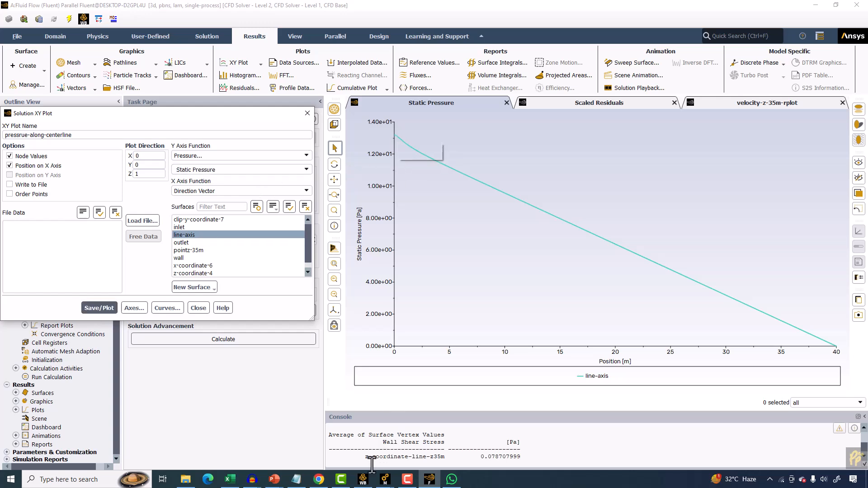
# Compare the pressure plot with the analytical pressure chart on the PowerPoint slides.
pyautogui.moveTo(275, 480)
pyautogui.click(359, 444)
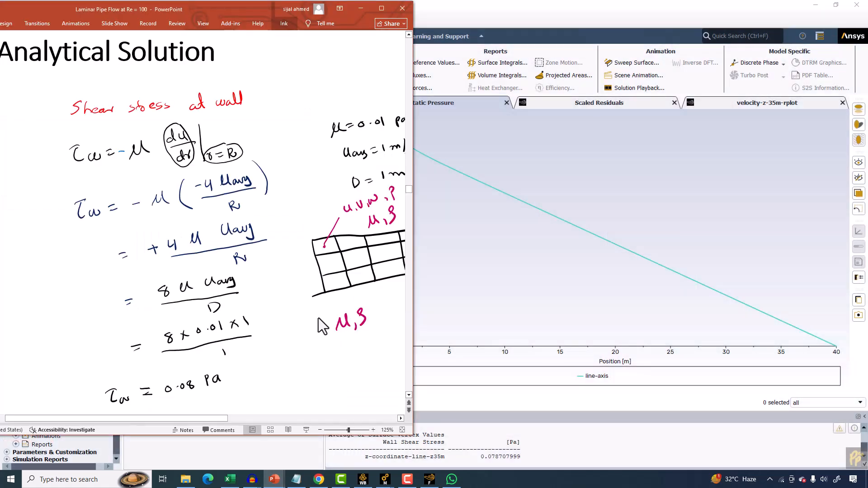
pyautogui.scroll(-1, 203, 244)
pyautogui.keyDown('ctrl'); pyautogui.scroll(-2, 197, 249); pyautogui.keyUp('ctrl')
pyautogui.keyDown('ctrl'); pyautogui.scroll(-1, 202, 256); pyautogui.keyUp('ctrl')
pyautogui.scroll(-1, 199, 253)
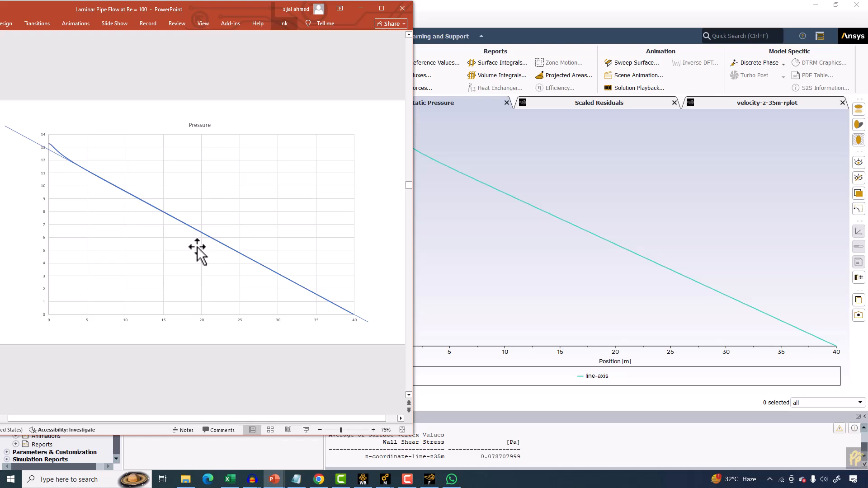
pyautogui.click(444, 203)
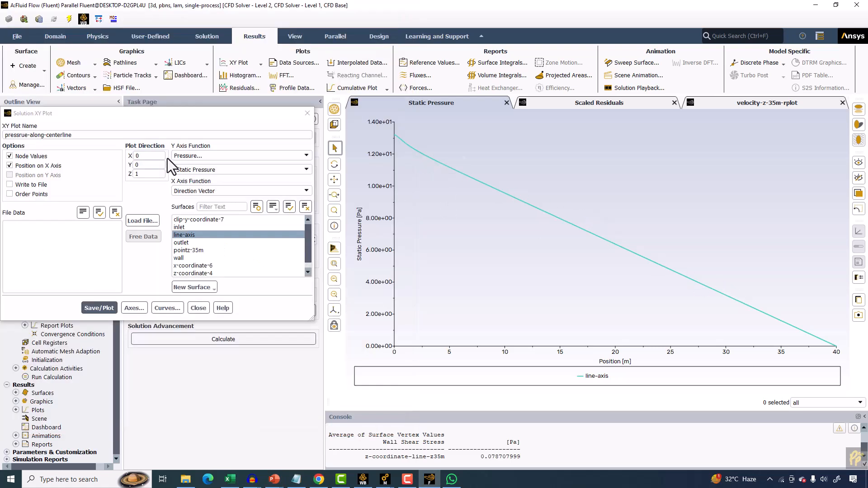
# Start a new XY plot named center-line-velocity.
pyautogui.click(191, 153)
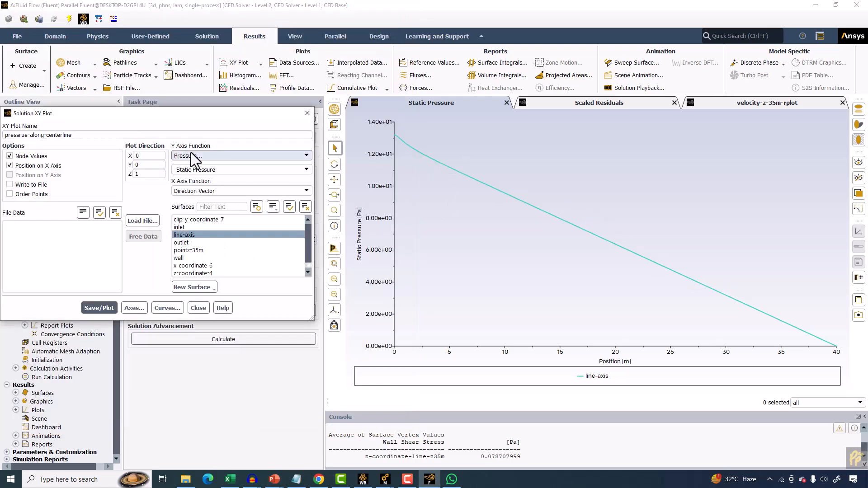
pyautogui.click(311, 116)
pyautogui.click(226, 62)
pyautogui.click(231, 73)
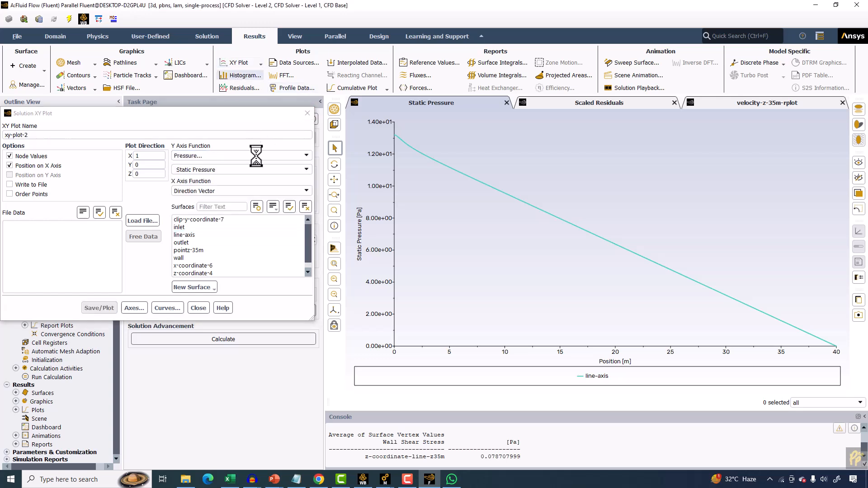
pyautogui.moveTo(33, 134); pyautogui.dragTo(2, 133)
pyautogui.write('cetn')
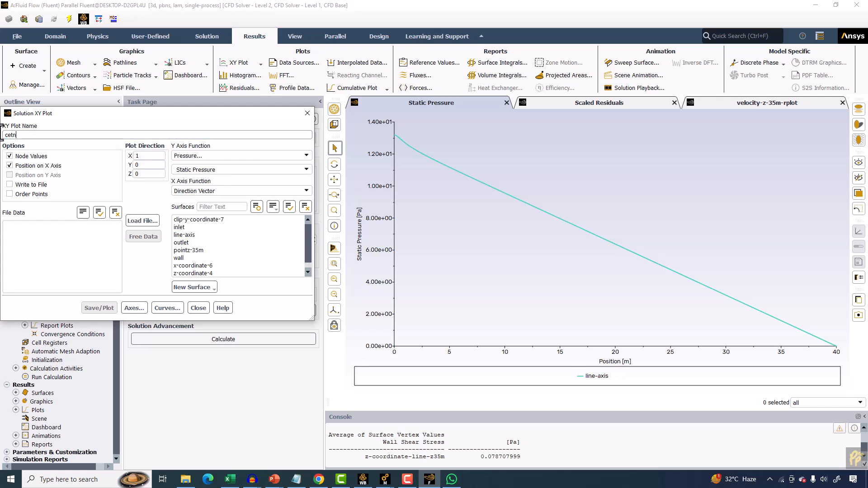
pyautogui.press('BackSpace')
pyautogui.press('BackSpace')
pyautogui.press('BackSpace')
pyautogui.press('BackSpace')
pyautogui.press('BackSpace')
pyautogui.press('BackSpace')
pyautogui.press('BackSpace')
pyautogui.press('BackSpace')
pyautogui.write('nter-line-velocity')
# Plot velocity magnitude along line-axis with plot direction (0, 0, 1).
pyautogui.click(210, 151)
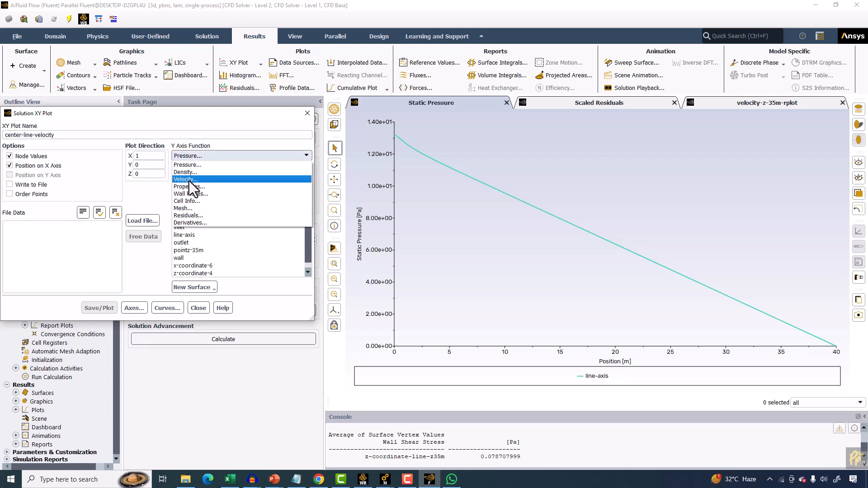
pyautogui.click(189, 182)
pyautogui.doubleClick(135, 156)
pyautogui.write('0')
pyautogui.press('Tab')
pyautogui.press('Tab')
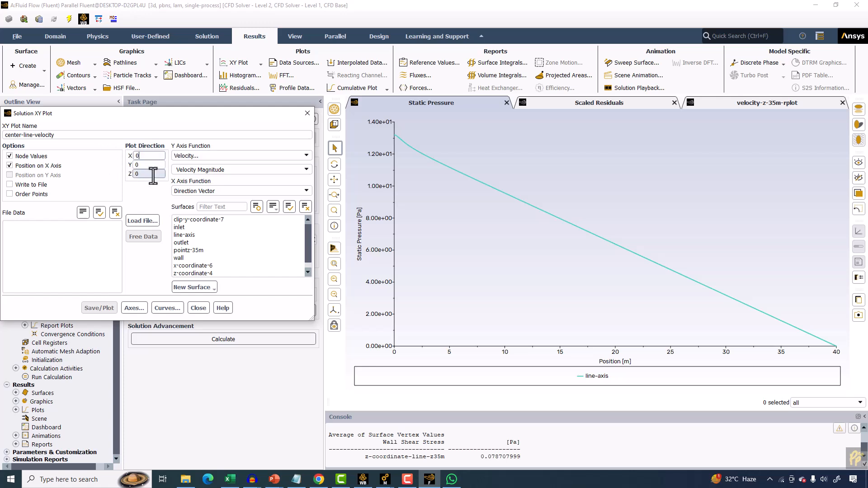
pyautogui.write('1')
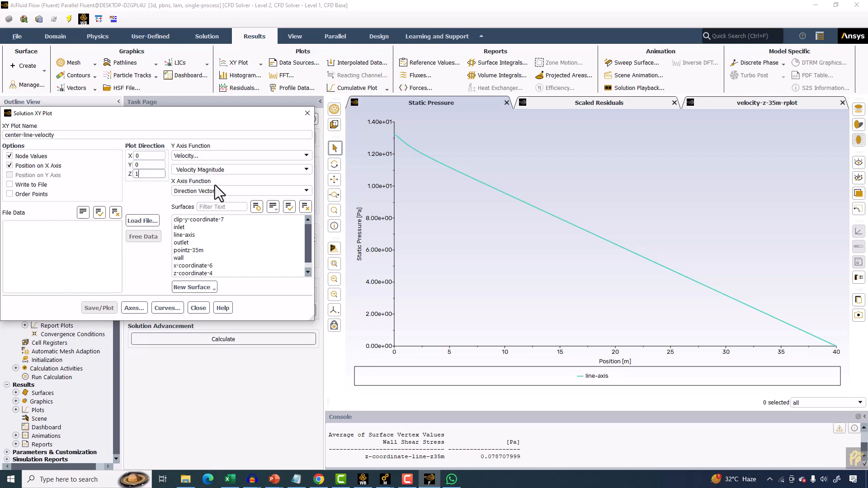
pyautogui.click(199, 237)
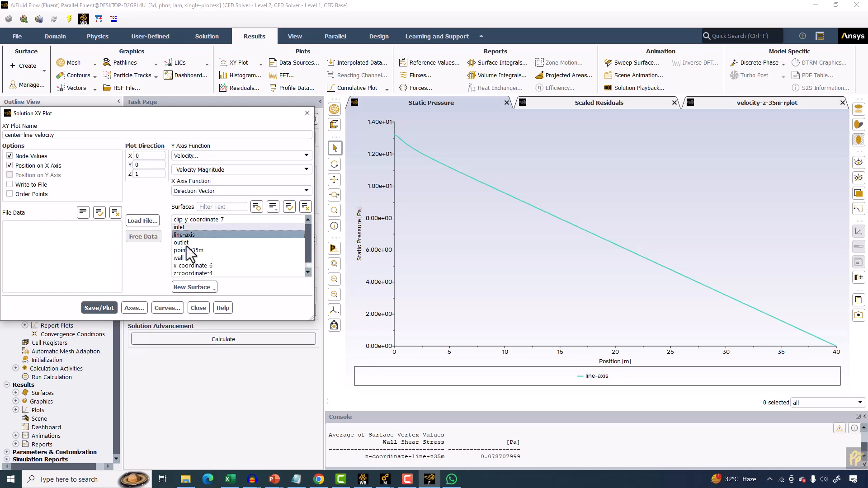
pyautogui.click(111, 310)
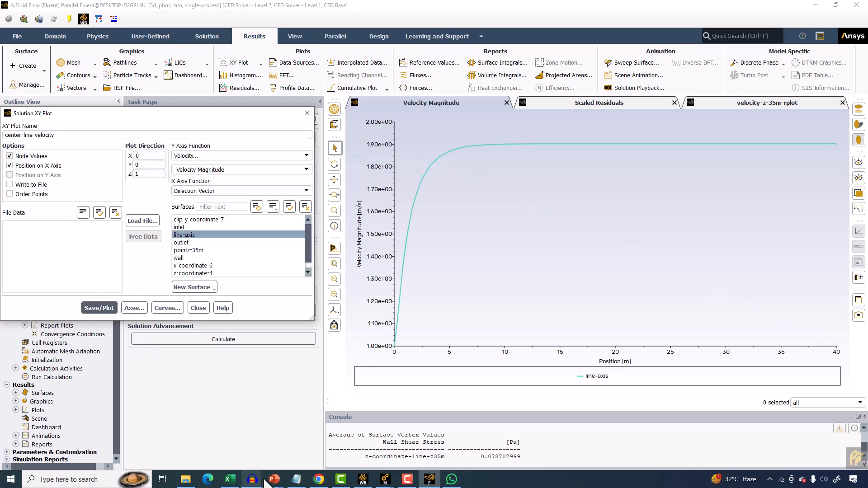
# Switch to PowerPoint and maximize it to review the analytical solution slides.
pyautogui.moveTo(272, 479)
pyautogui.click(397, 445)
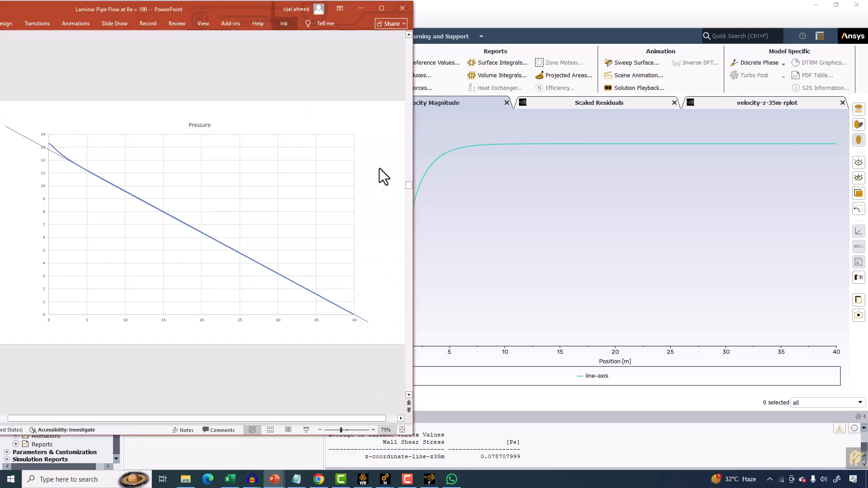
pyautogui.click(381, 8)
pyautogui.scroll(4, 368, 224)
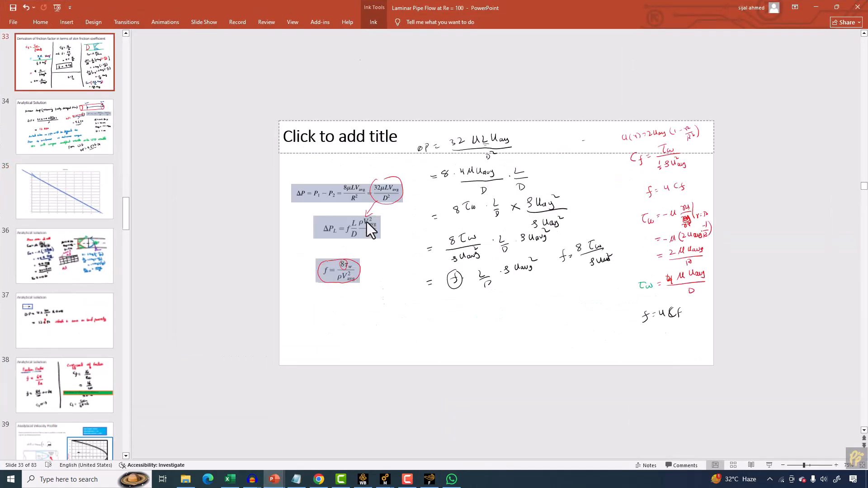
# Go back to the Velocity profile slide and show it as a full-screen slideshow.
pyautogui.scroll(3, 367, 224)
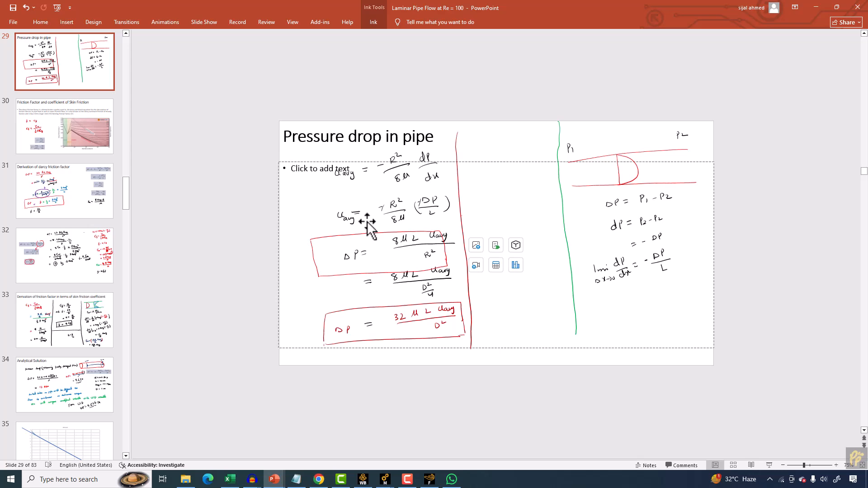
pyautogui.scroll(4, 367, 224)
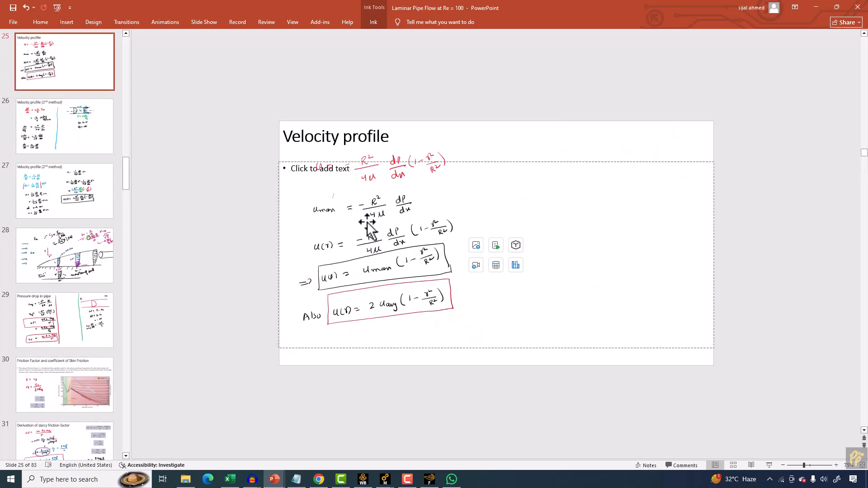
pyautogui.scroll(1, 367, 224)
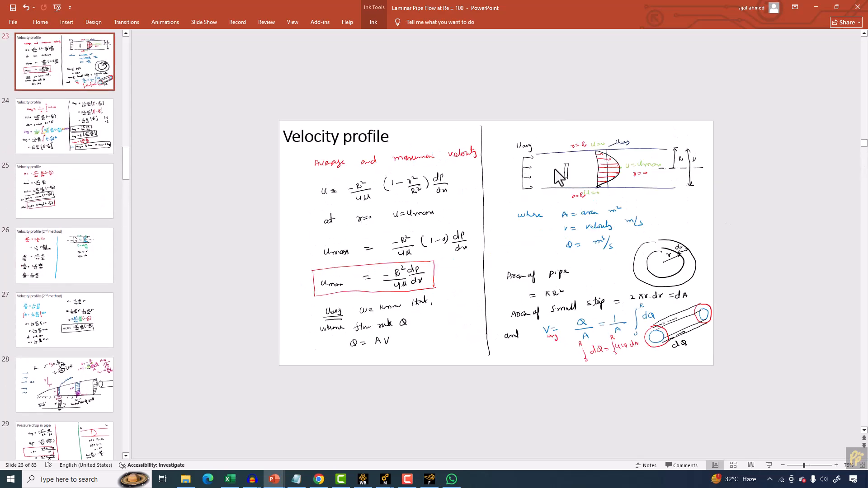
pyautogui.click(770, 466)
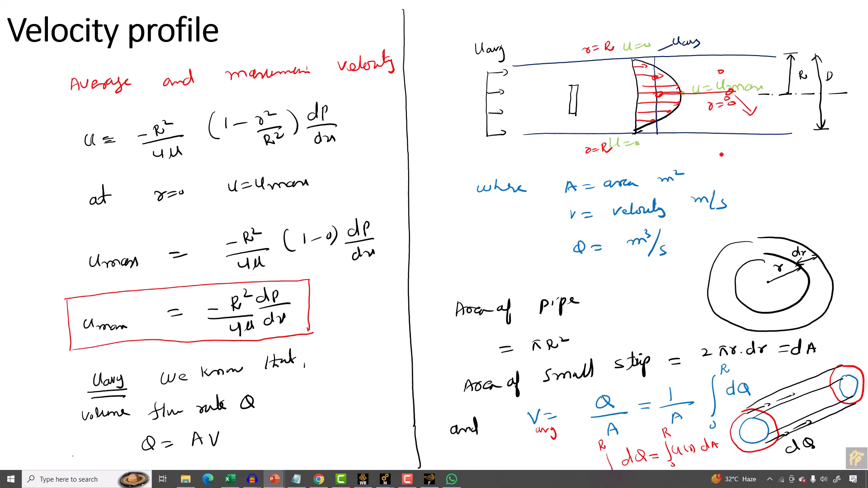
# Annotate the slide in ink with Umax = 2 Uavg = 2×1 = 2 m/sec, then exit the slideshow keeping the ink.
pyautogui.moveTo(721, 154)
pyautogui.mouseDown()
pyautogui.moveTo(734, 166)
pyautogui.moveTo(795, 147)
pyautogui.moveTo(798, 158)
pyautogui.mouseUp()
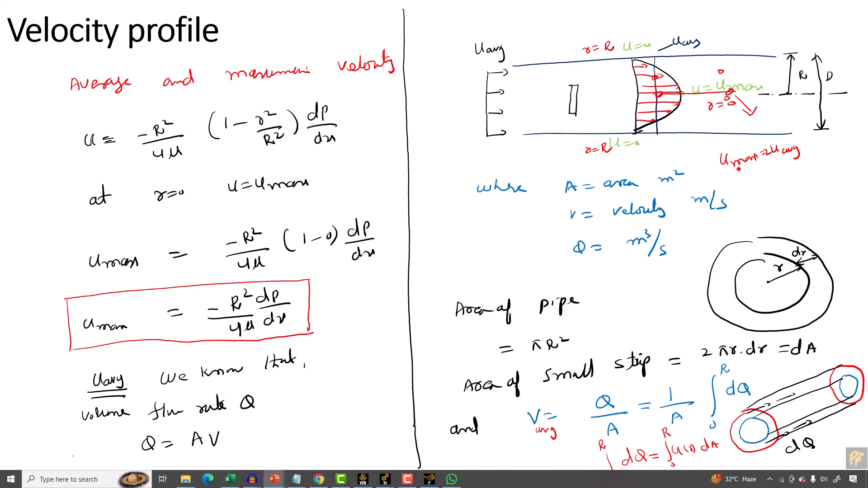
pyautogui.moveTo(769, 175); pyautogui.dragTo(774, 175)
pyautogui.moveTo(770, 181); pyautogui.dragTo(799, 175)
pyautogui.moveTo(795, 171)
pyautogui.mouseDown()
pyautogui.moveTo(794, 180)
pyautogui.moveTo(806, 176)
pyautogui.moveTo(781, 195)
pyautogui.mouseUp()
pyautogui.moveTo(776, 202)
pyautogui.mouseDown()
pyautogui.moveTo(814, 184)
pyautogui.moveTo(821, 192)
pyautogui.mouseUp()
pyautogui.moveTo(830, 180); pyautogui.dragTo(842, 179)
pyautogui.press('Escape')
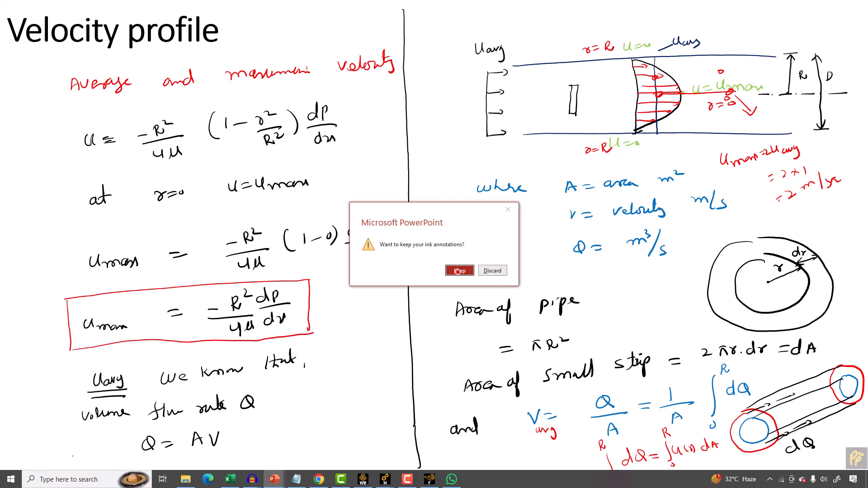
pyautogui.click(459, 270)
# Switch back to Fluent and close the Solution XY Plot dialog.
pyautogui.click(429, 479)
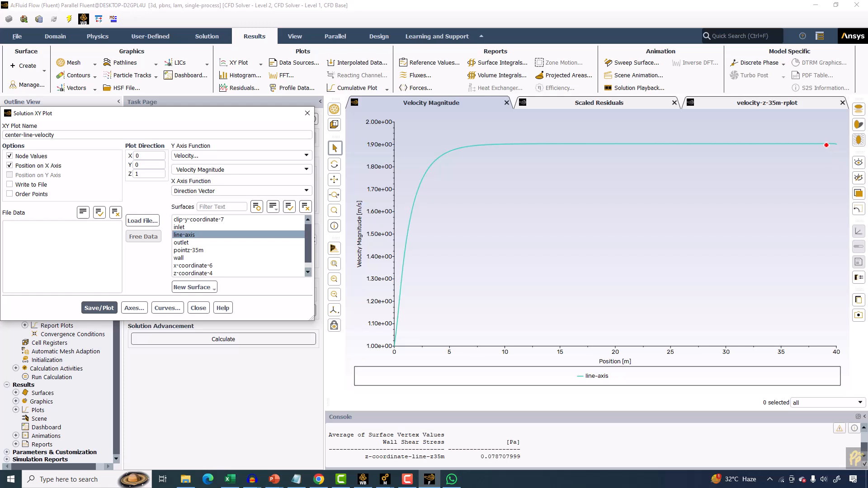
pyautogui.moveTo(824, 143)
pyautogui.moveTo(226, 114); pyautogui.dragTo(335, 119)
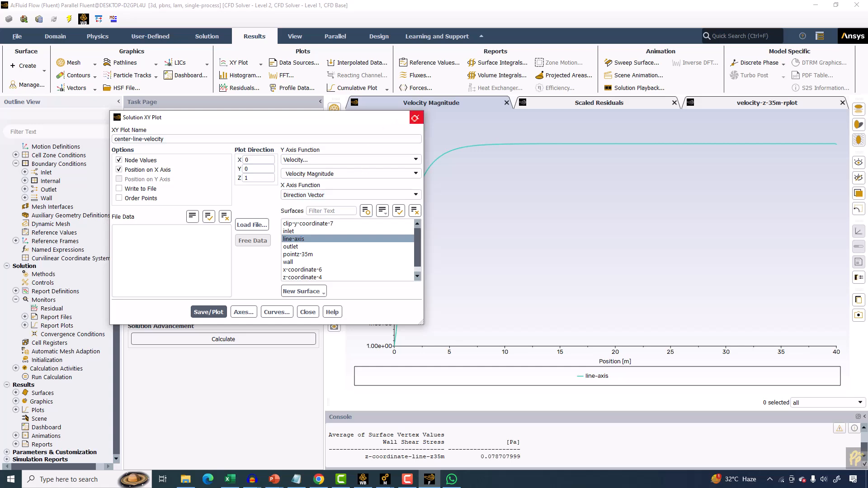
pyautogui.click(416, 118)
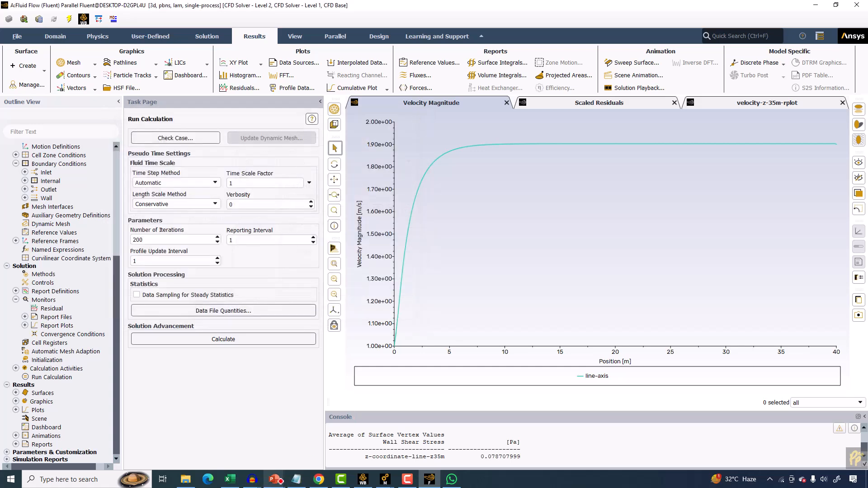
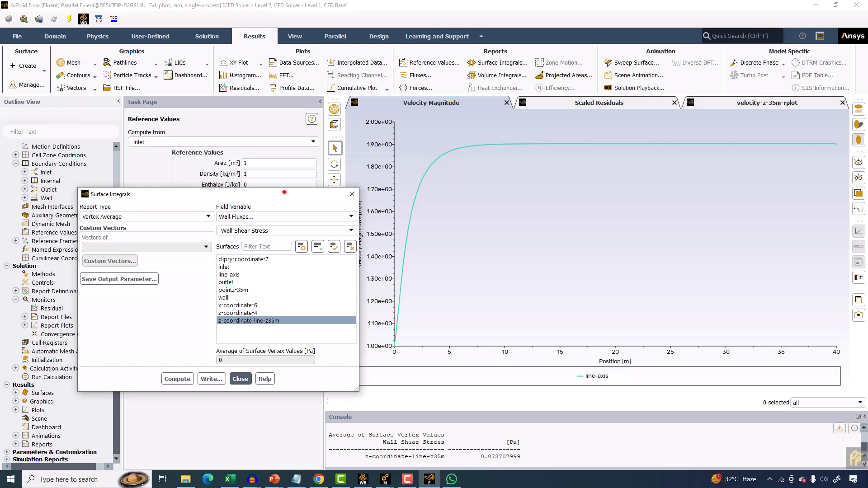
# Compute the vertex-average skin friction coefficient on z-coordinate-line-z35m.
pyautogui.moveTo(284, 192); pyautogui.dragTo(282, 246)
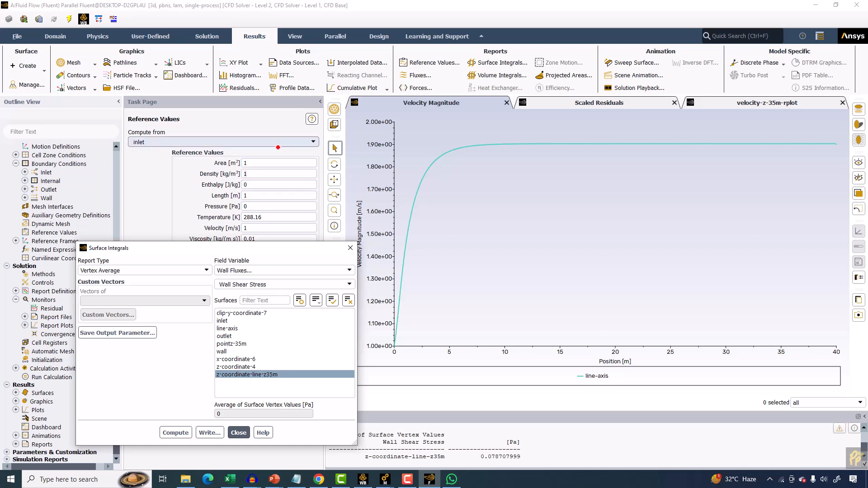
pyautogui.click(348, 283)
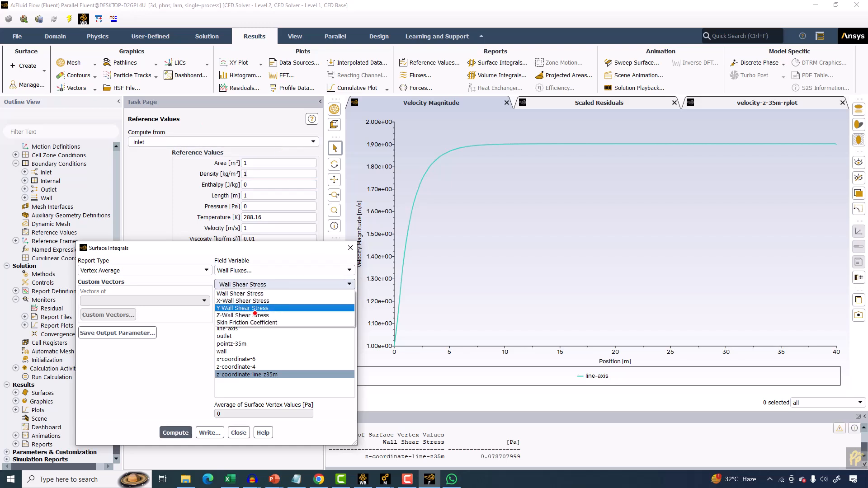
pyautogui.click(243, 320)
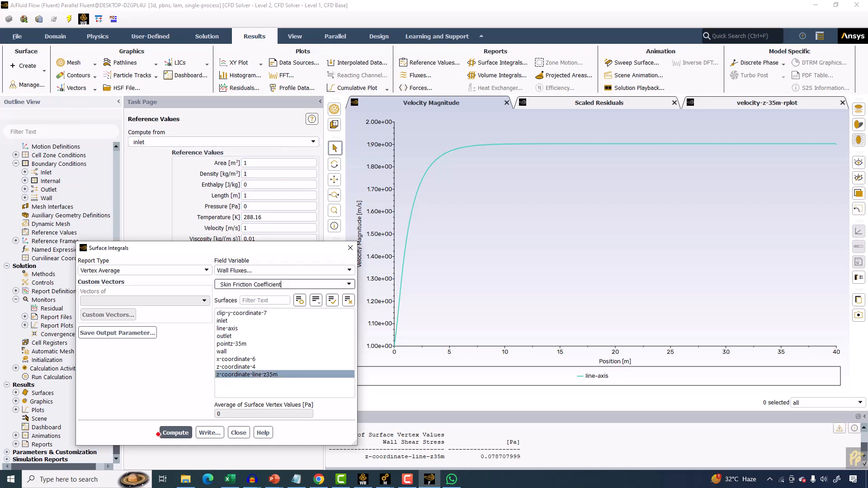
pyautogui.click(176, 433)
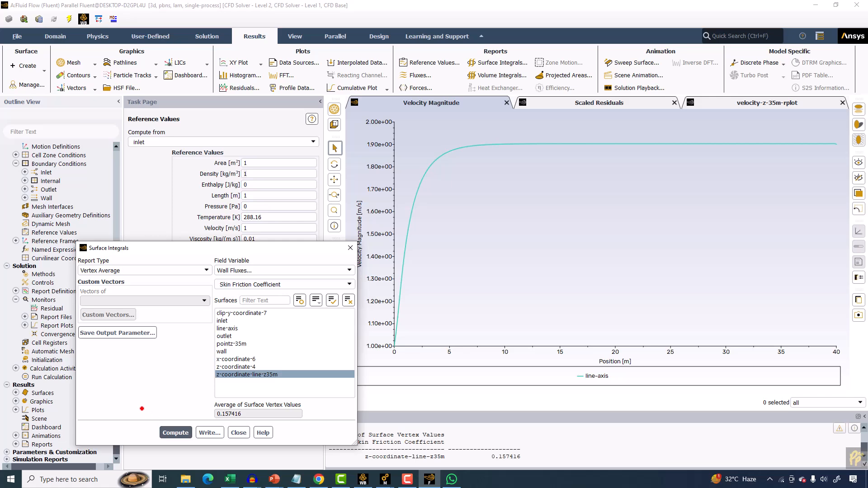
# Switch to PowerPoint to review the analytical friction factor and skin friction coefficient slide, then return.
pyautogui.click(274, 479)
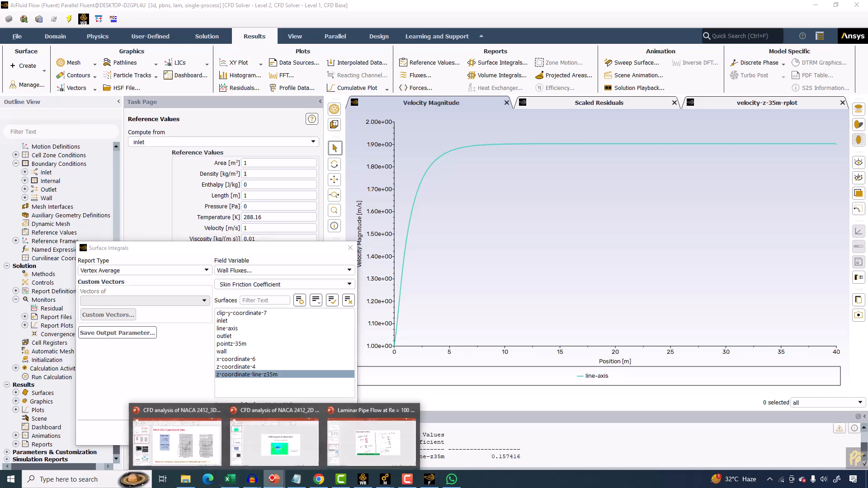
pyautogui.click(377, 432)
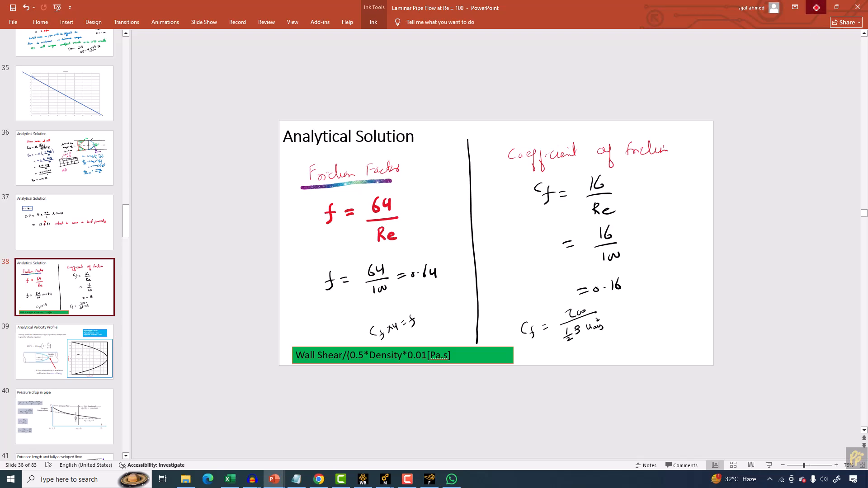
pyautogui.click(817, 7)
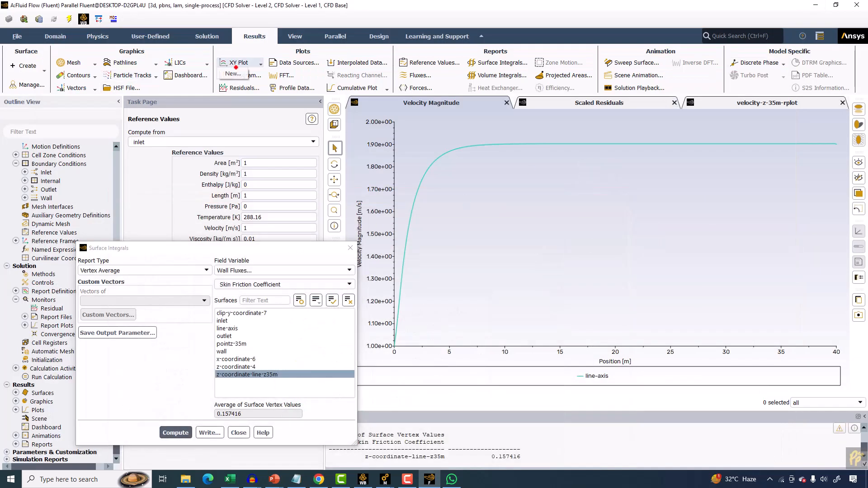
# Create a new XY plot named cf-plot of Wall Fluxes skin friction coefficient on clip-y-coordinate-7.
pyautogui.click(238, 62)
pyautogui.moveTo(159, 138); pyautogui.dragTo(47, 121)
pyautogui.write('cf-plot')
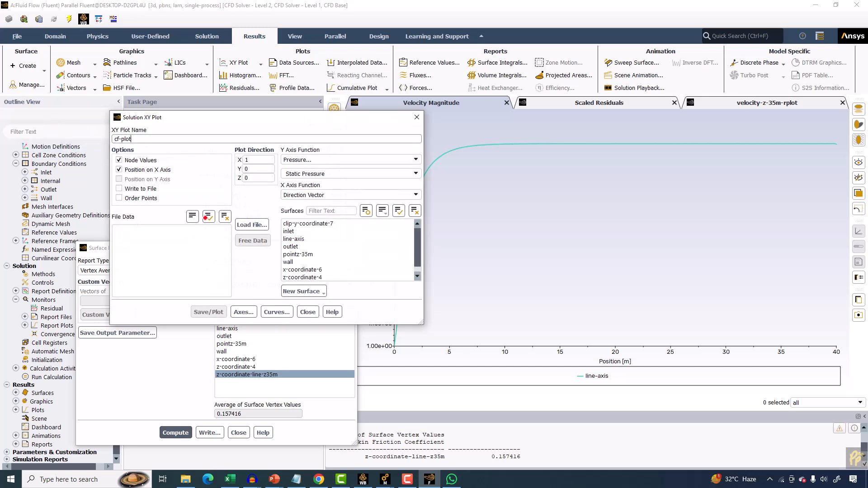
pyautogui.click(308, 223)
pyautogui.click(299, 160)
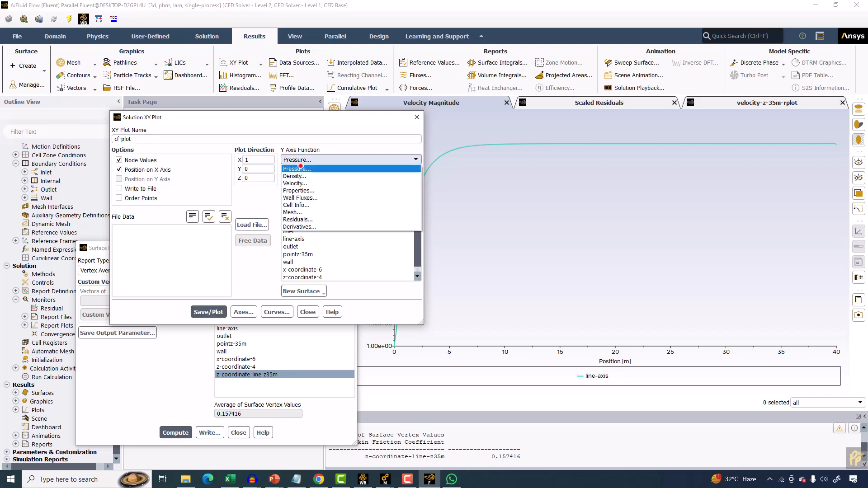
pyautogui.click(307, 197)
pyautogui.click(414, 175)
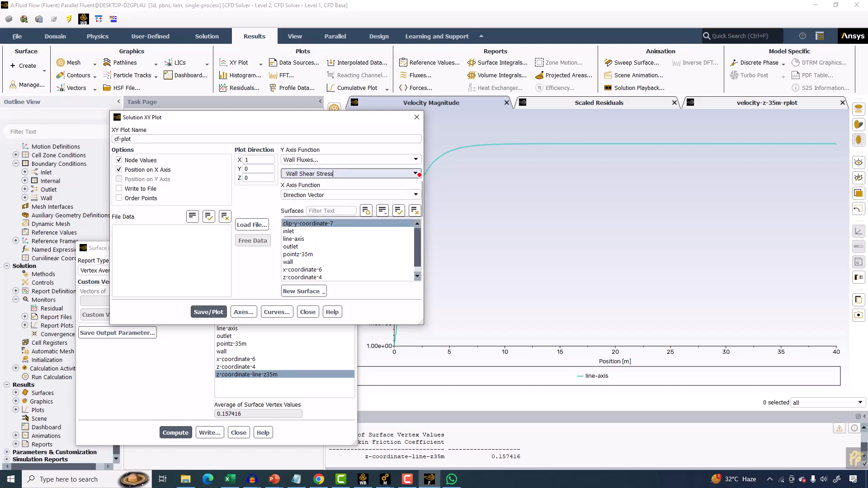
pyautogui.click(310, 211)
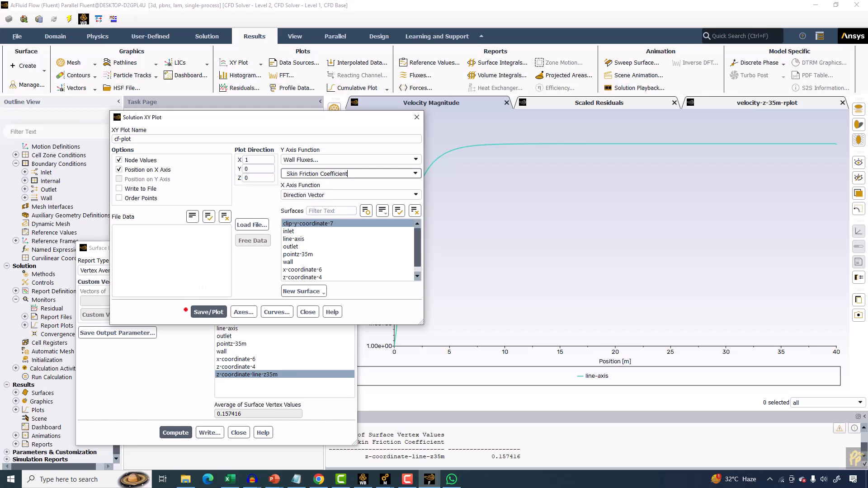
# Set the plot direction to X 0, Z 1, plot cf-plot, and inspect the curve values.
pyautogui.click(268, 160)
pyautogui.write('0')
pyautogui.click(254, 180)
pyautogui.write('1')
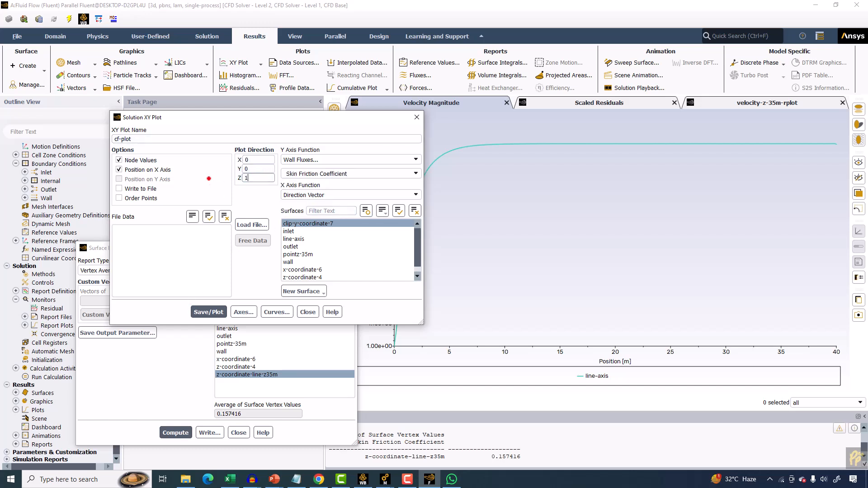
pyautogui.click(204, 312)
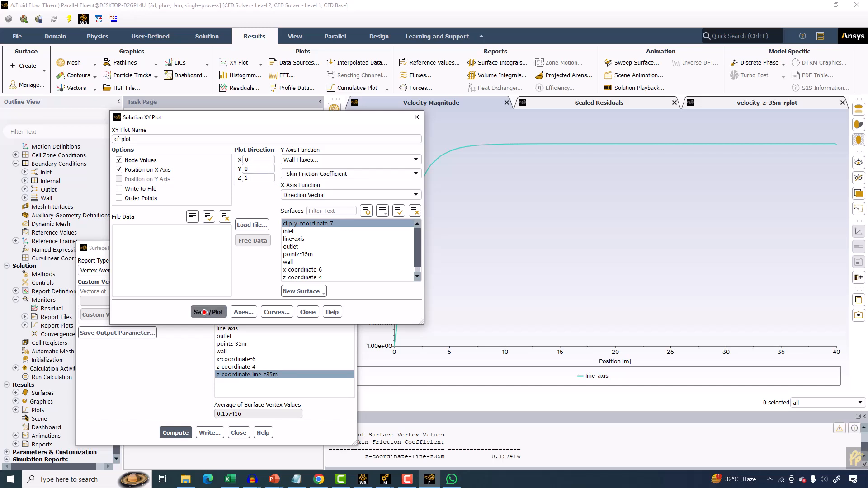
pyautogui.moveTo(270, 119); pyautogui.dragTo(194, 42)
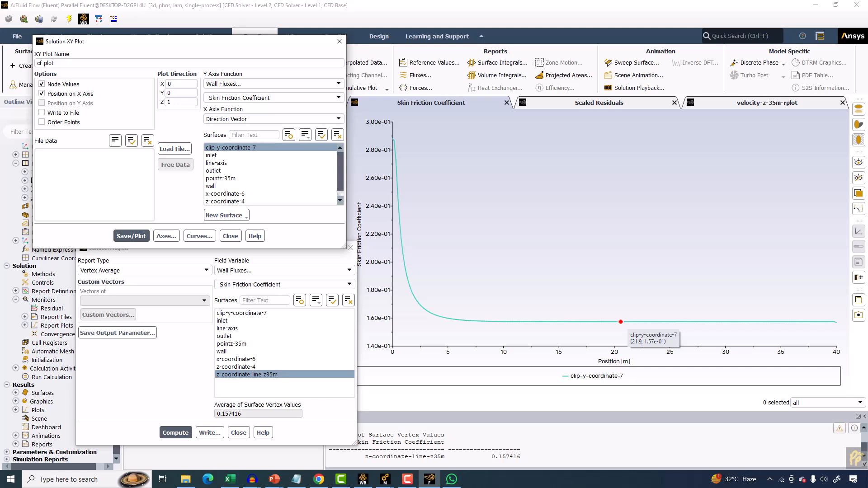
pyautogui.moveTo(790, 322)
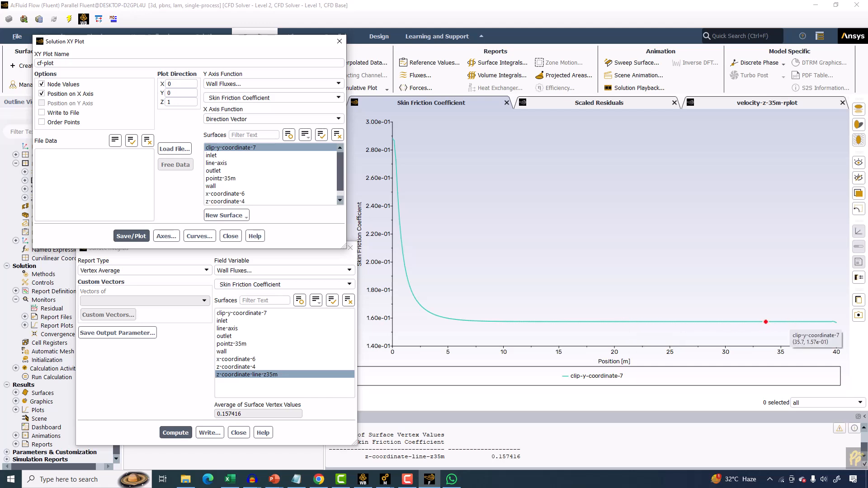
# Open Calculator and compute 0.157 − 0.16.
pyautogui.click(67, 480)
pyautogui.write('ca')
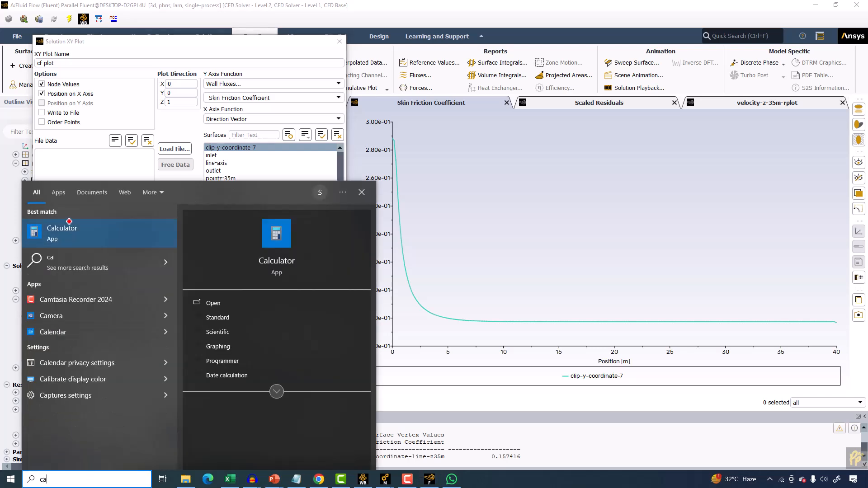
pyautogui.click(69, 223)
pyautogui.write('0.157 - 0.16')
pyautogui.press('Return')
pyautogui.write('0.016')
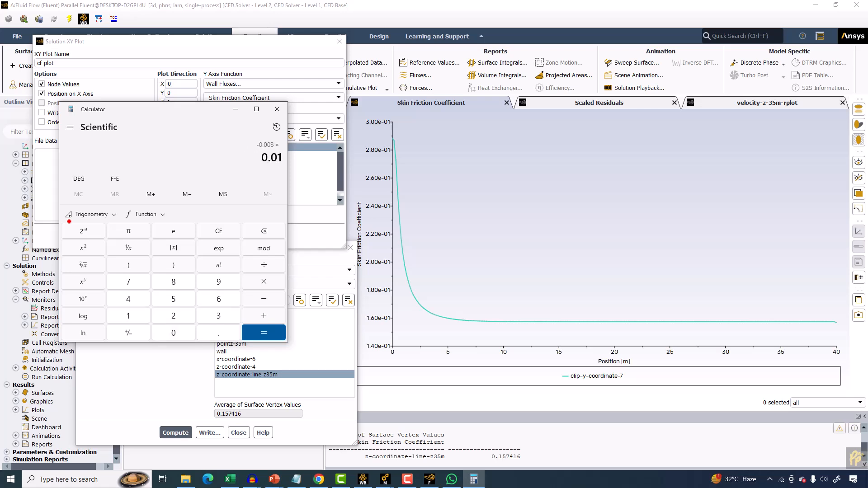
# Compute the percentage error relative to 0.16 and close Calculator.
pyautogui.press('BackSpace')
pyautogui.press('BackSpace')
pyautogui.press('BackSpace')
pyautogui.write('16*100')
pyautogui.press('Return')
pyautogui.click(277, 109)
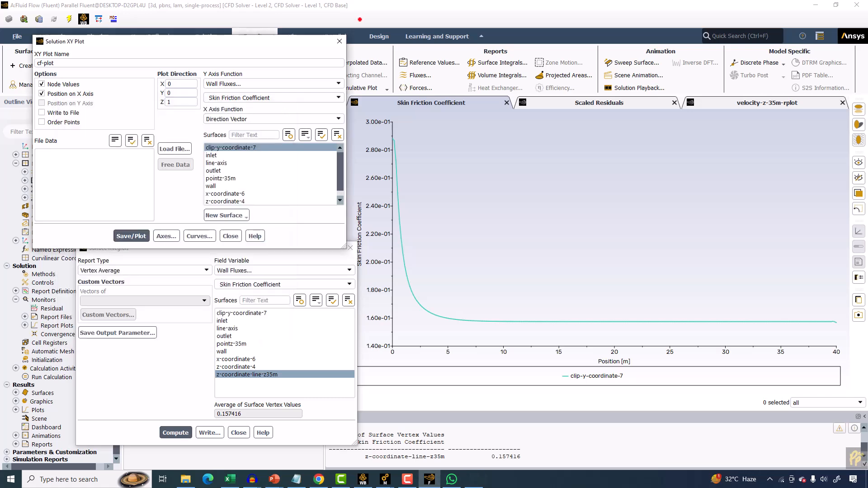
# Close both report dialogs and begin a new iso-surface named center-plan.
pyautogui.click(340, 41)
pyautogui.click(350, 248)
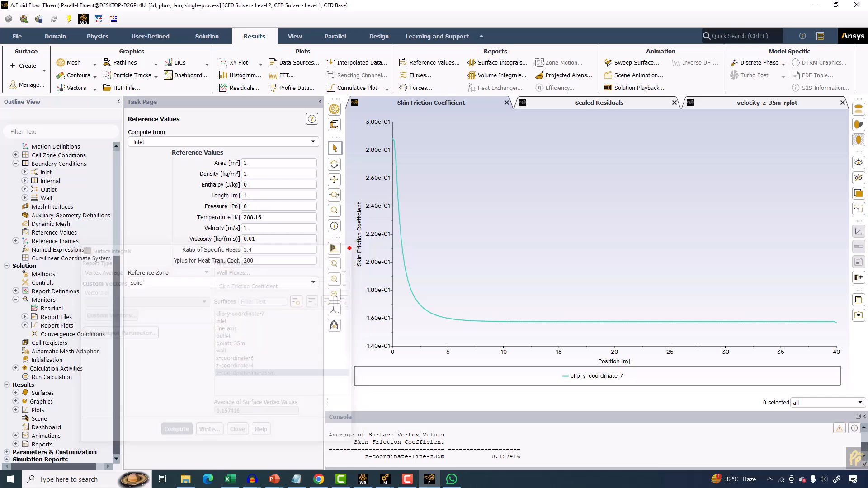
pyautogui.click(29, 65)
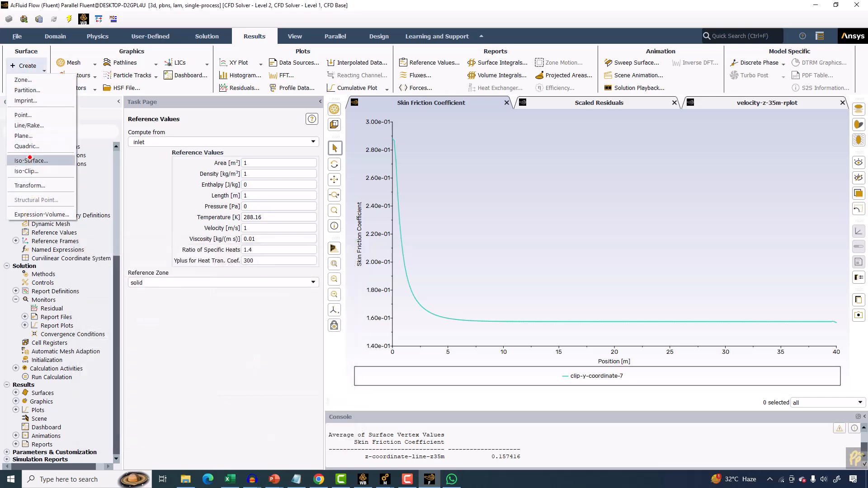
pyautogui.click(30, 159)
pyautogui.moveTo(108, 170); pyautogui.dragTo(182, 168)
pyautogui.click(98, 187)
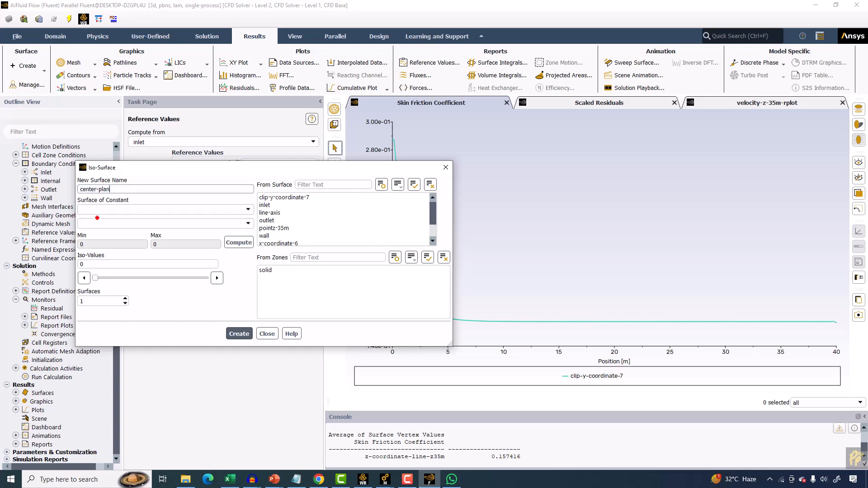
# Base center-plan on Mesh X-Coordinate, compute its range, and create it at iso-value 0.
pyautogui.click(136, 209)
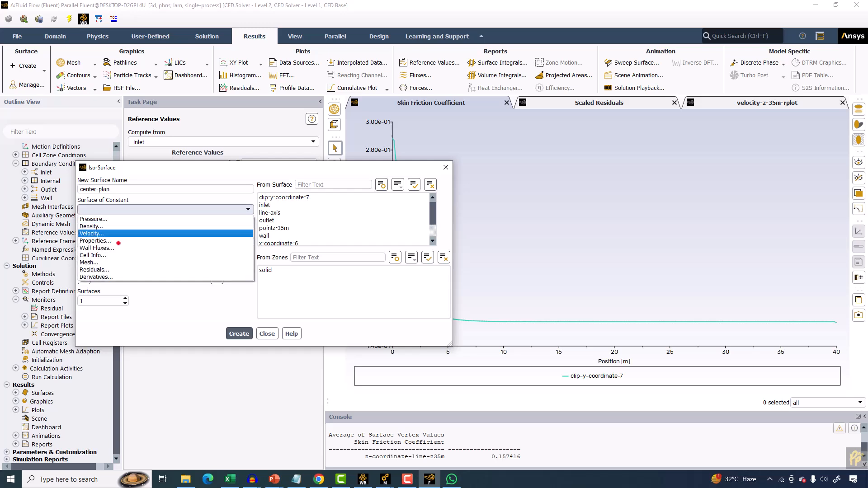
pyautogui.click(105, 262)
pyautogui.click(247, 224)
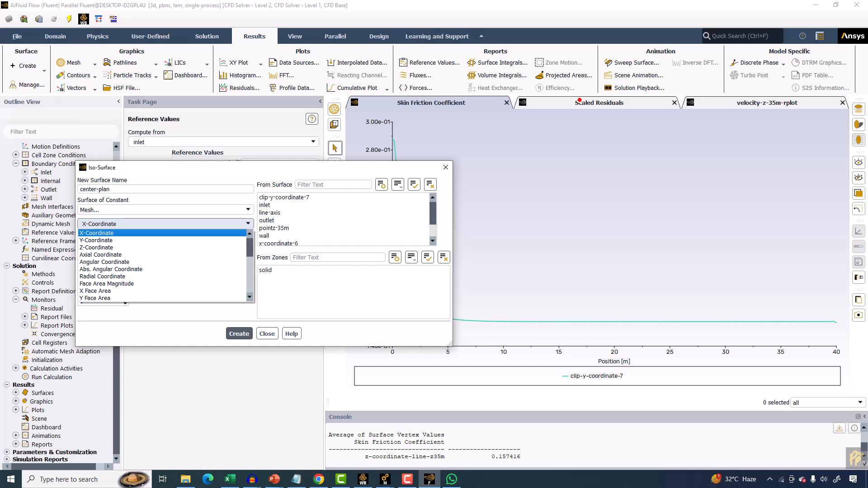
pyautogui.click(142, 234)
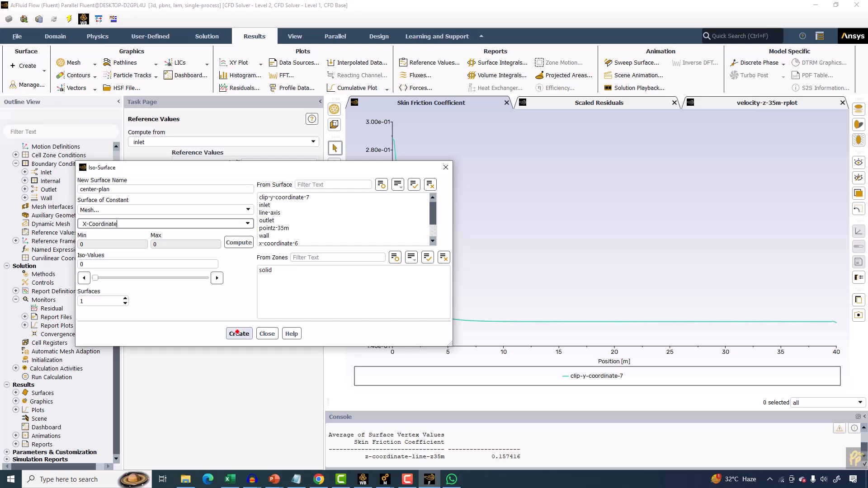
pyautogui.click(236, 244)
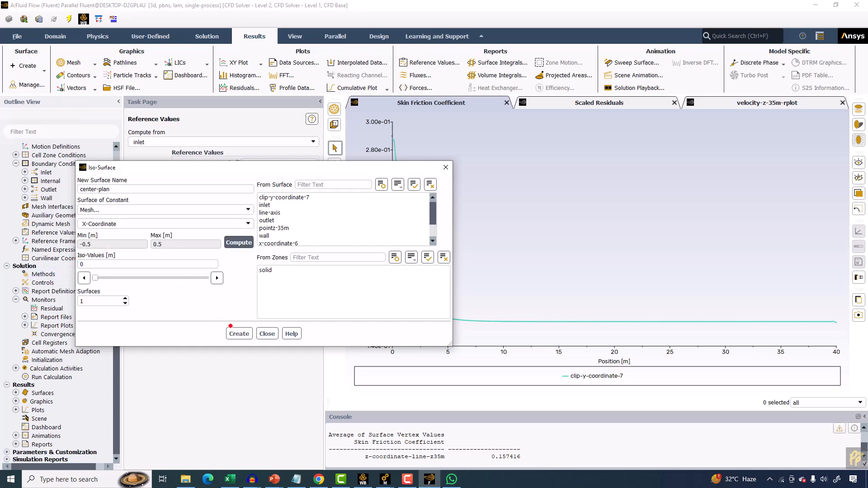
pyautogui.click(237, 333)
pyautogui.click(267, 334)
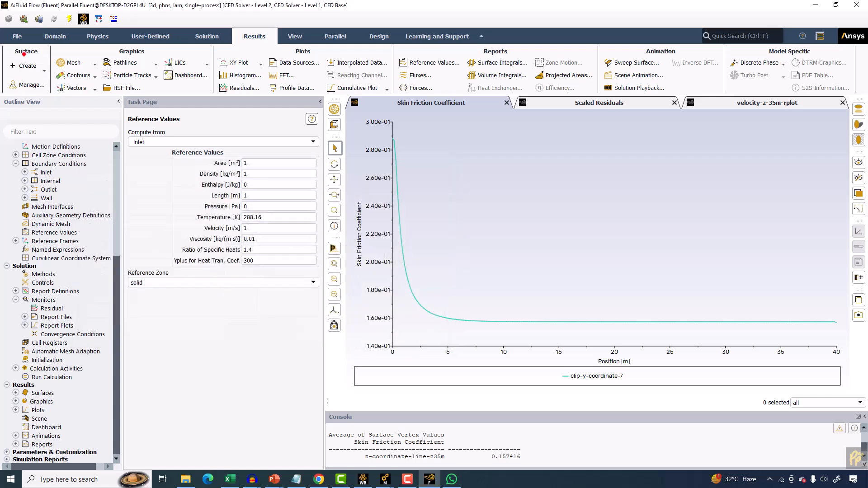
# Display the mesh with center-plan added to the selected surfaces.
pyautogui.click(53, 36)
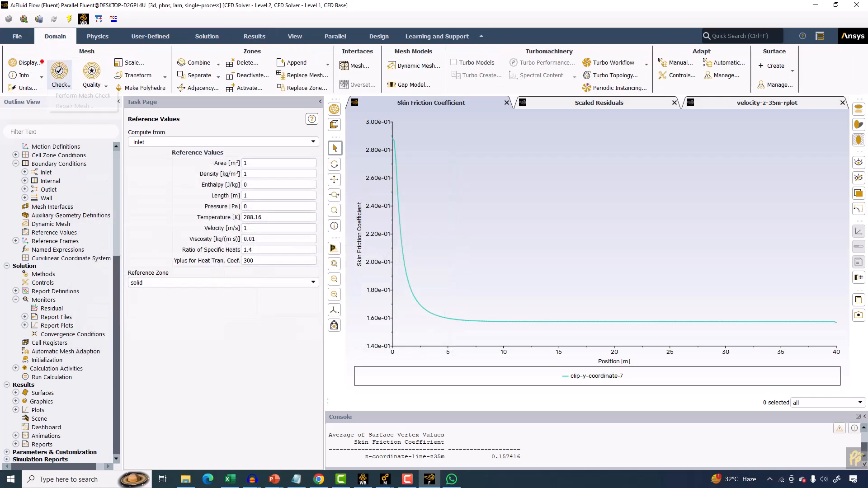
pyautogui.click(33, 61)
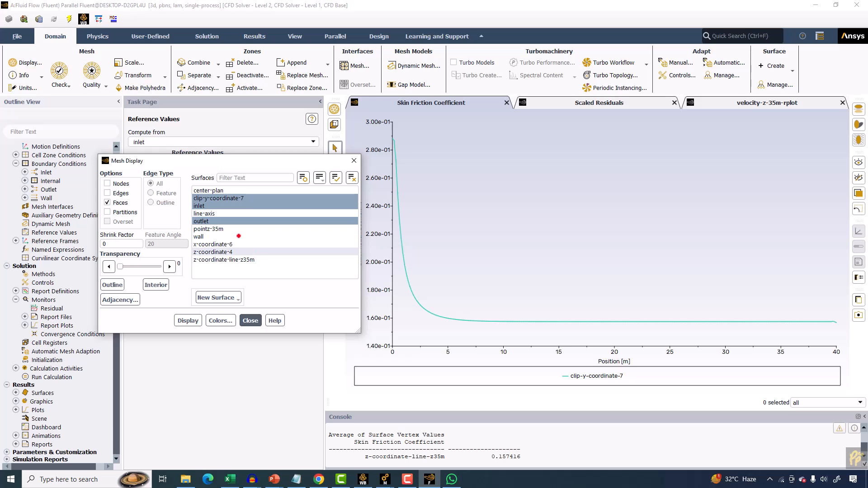
pyautogui.click(216, 191)
pyautogui.click(185, 321)
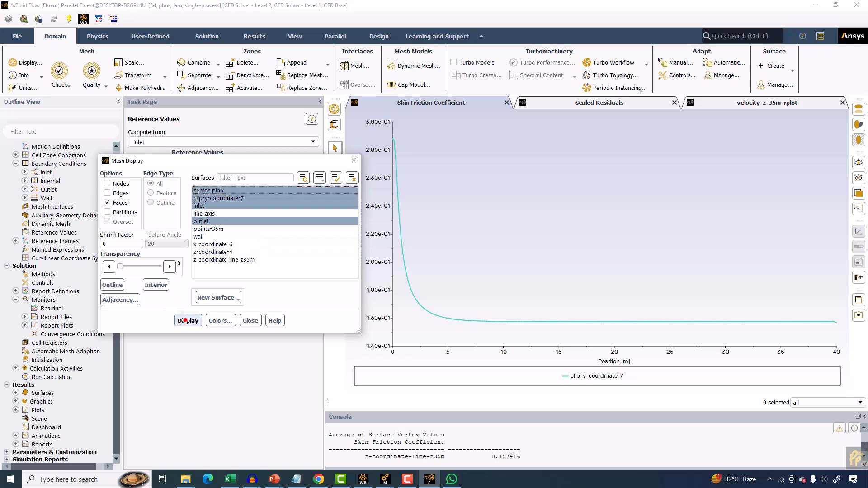
pyautogui.moveTo(485, 243); pyautogui.dragTo(371, 221)
pyautogui.moveTo(331, 163); pyautogui.dragTo(269, 155)
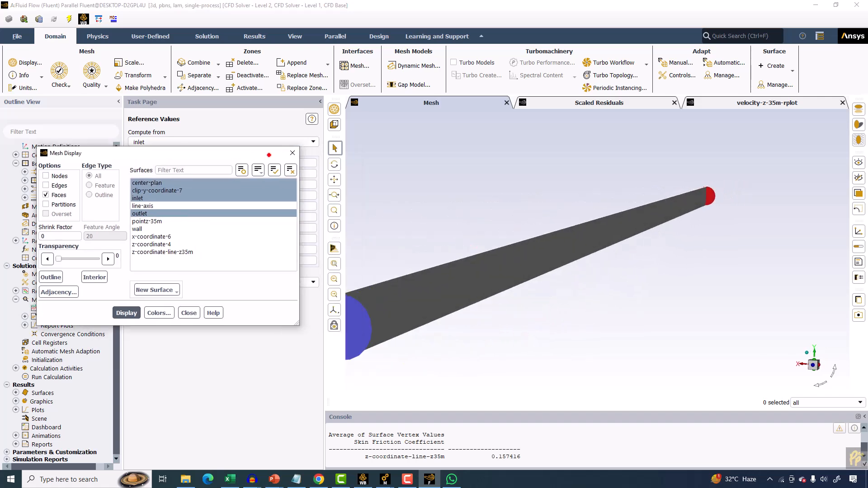
pyautogui.click(292, 155)
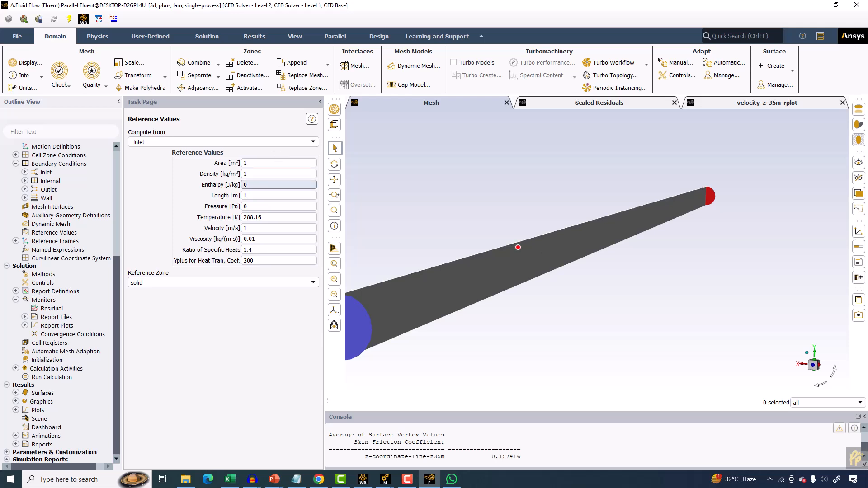
pyautogui.scroll(-1, 546, 256)
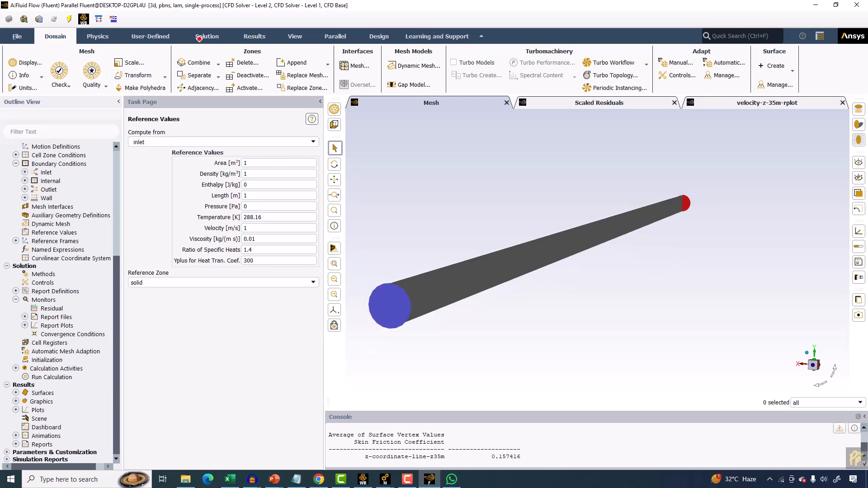
# Start a new static pressure contour with Draw Mesh enabled, showing the mesh on the inlet, outlet and wall surfaces.
pyautogui.click(256, 36)
pyautogui.click(76, 75)
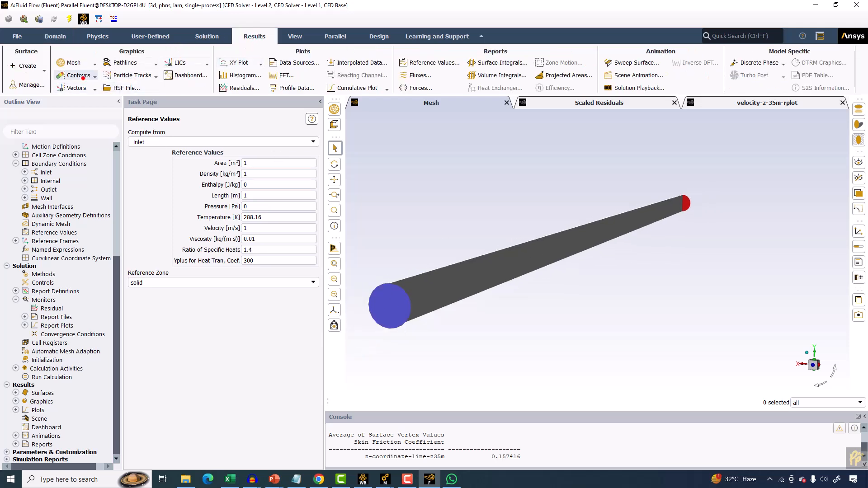
pyautogui.click(82, 85)
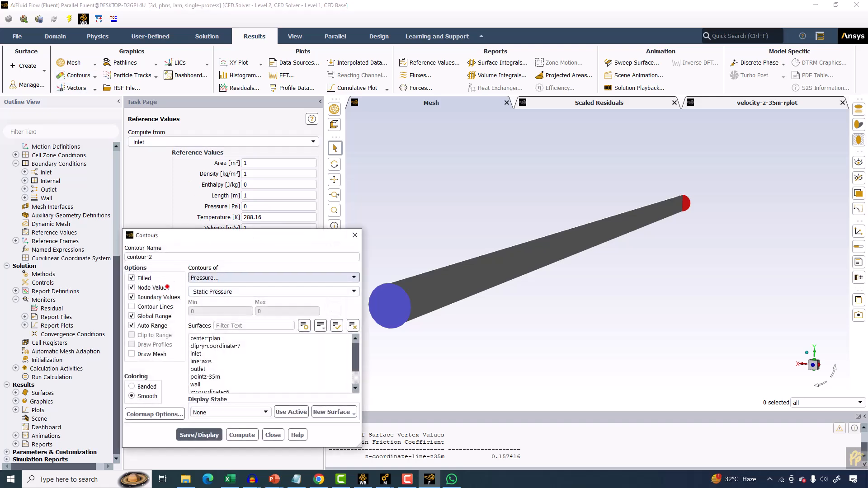
pyautogui.click(142, 354)
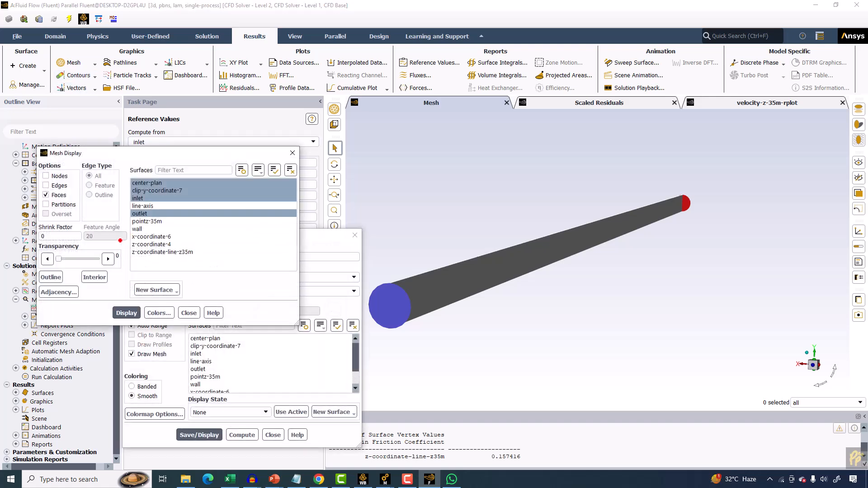
pyautogui.click(151, 212)
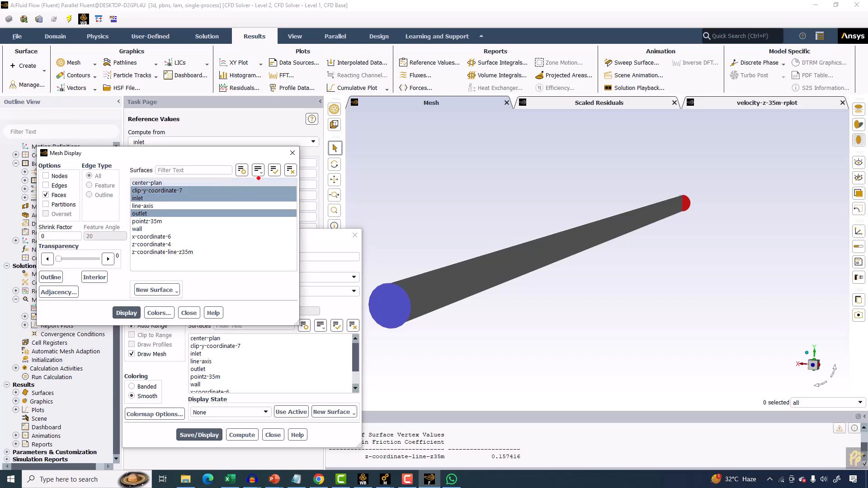
pyautogui.click(290, 170)
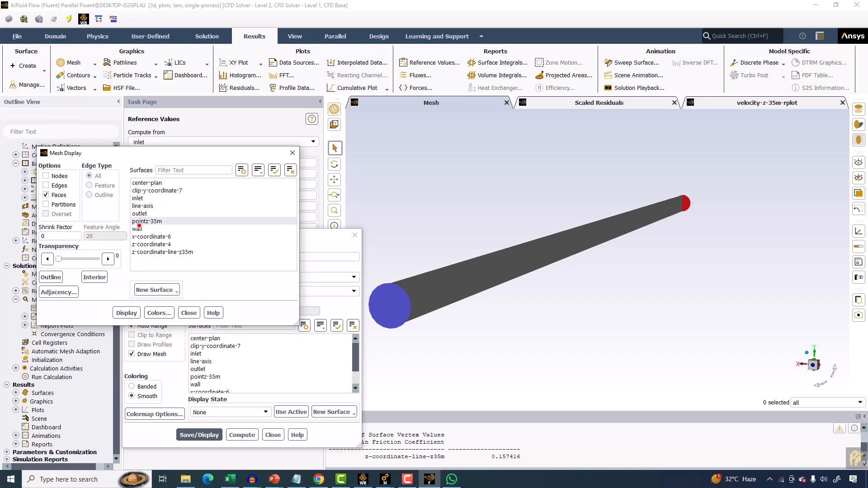
pyautogui.click(137, 229)
pyautogui.click(137, 199)
pyautogui.click(139, 213)
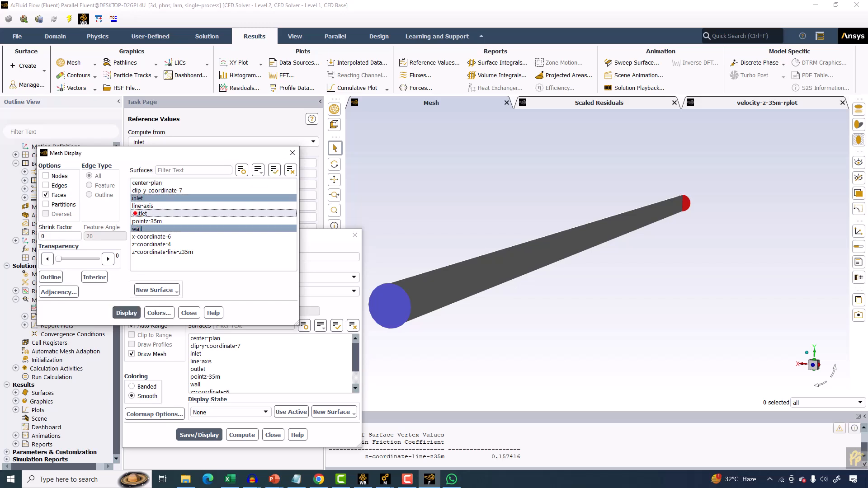
pyautogui.click(124, 312)
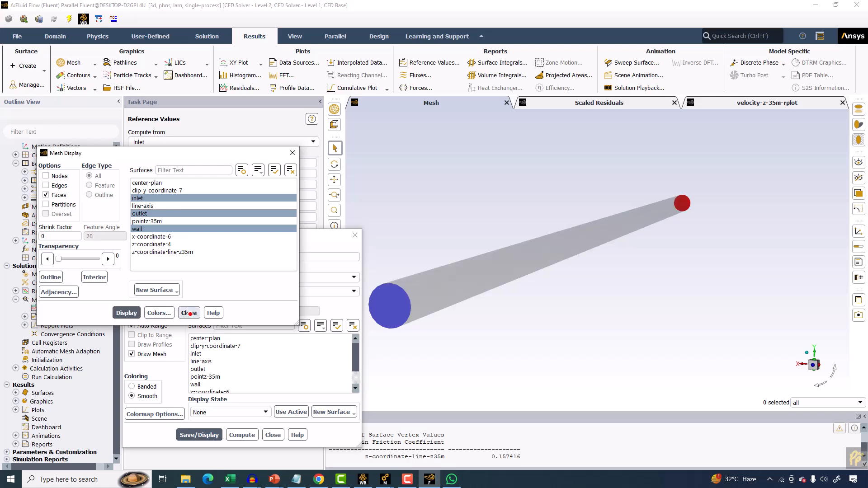
pyautogui.click(187, 310)
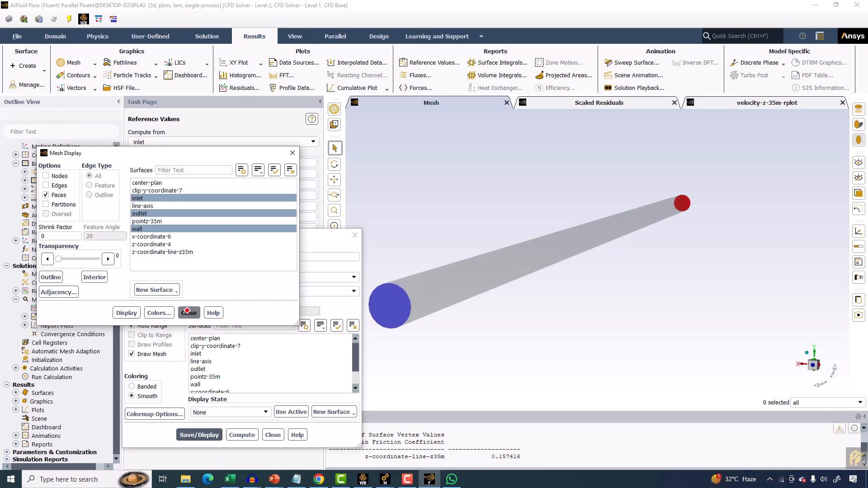
# Display the static pressure contours on the center-plan surface.
pyautogui.click(212, 338)
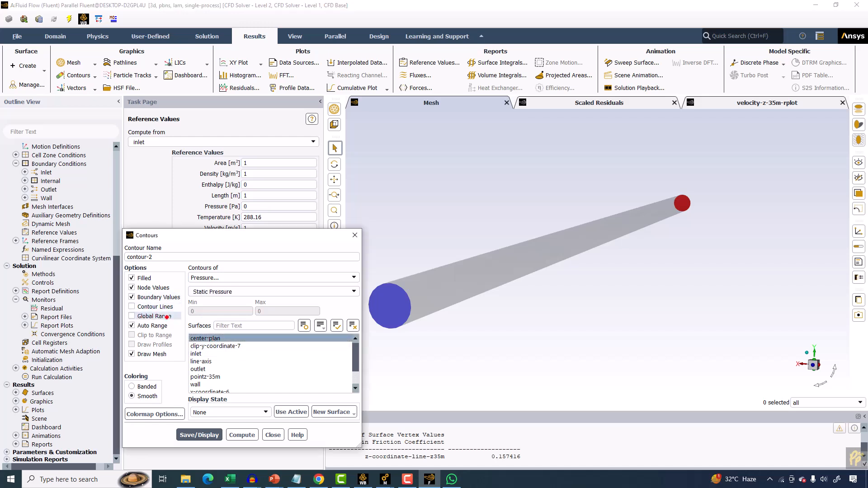
pyautogui.click(190, 432)
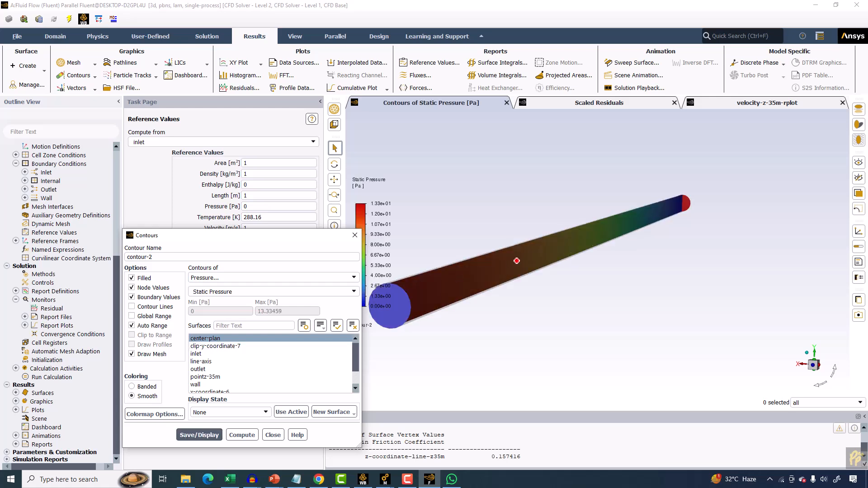
# Switch the contour coloring to Banded and set the colormap size to 20.
pyautogui.scroll(-2, 543, 259)
pyautogui.click(149, 387)
pyautogui.click(154, 414)
pyautogui.doubleClick(447, 191)
pyautogui.write('20')
pyautogui.press('Return')
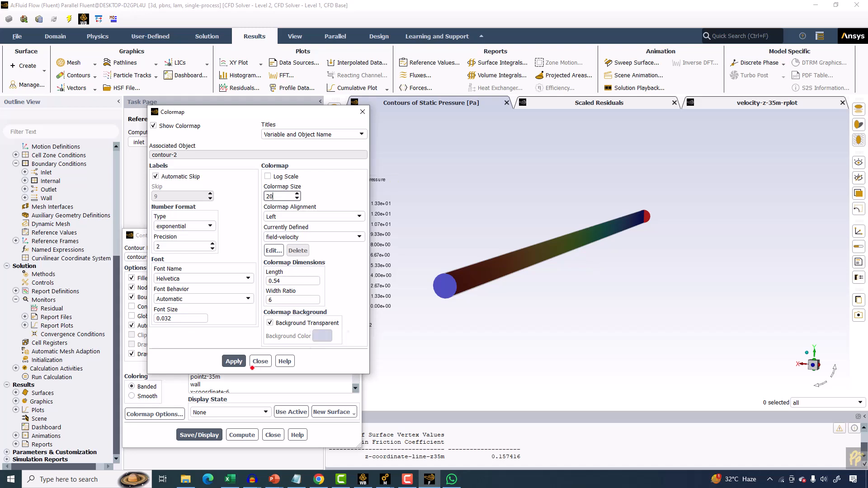
pyautogui.click(233, 361)
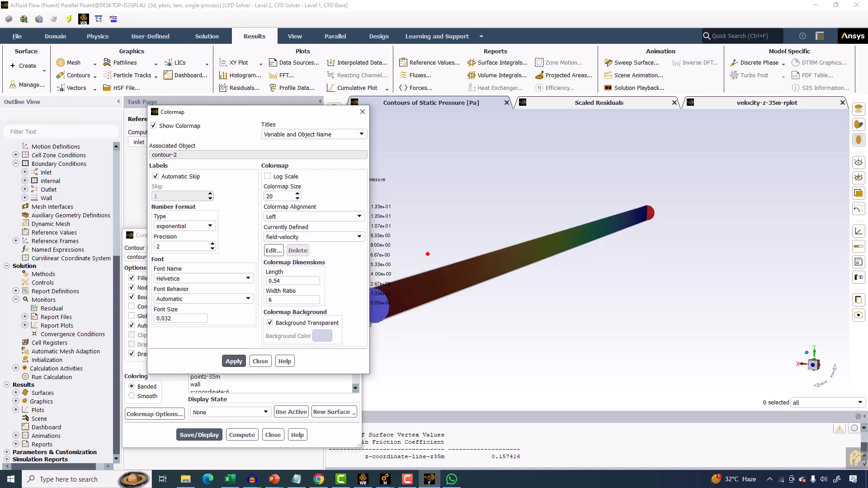
# Apply the bgr colormap and redisplay the pressure contours.
pyautogui.click(293, 237)
pyautogui.scroll(6, 276, 261)
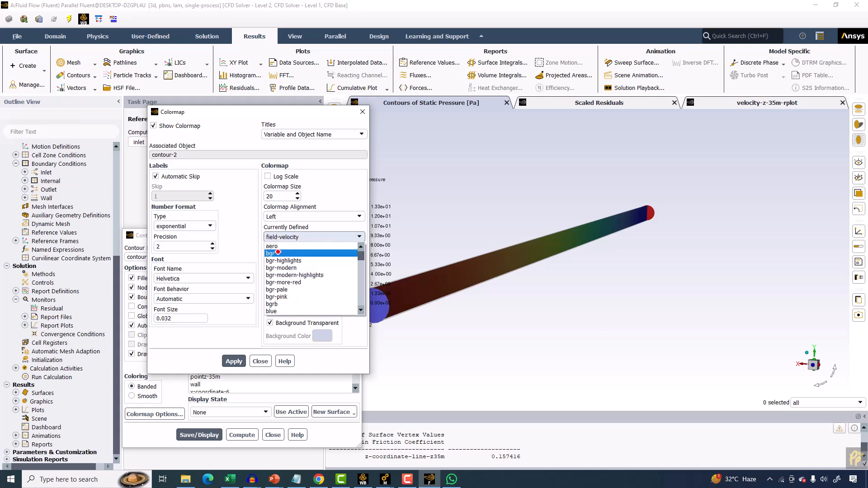
pyautogui.click(277, 253)
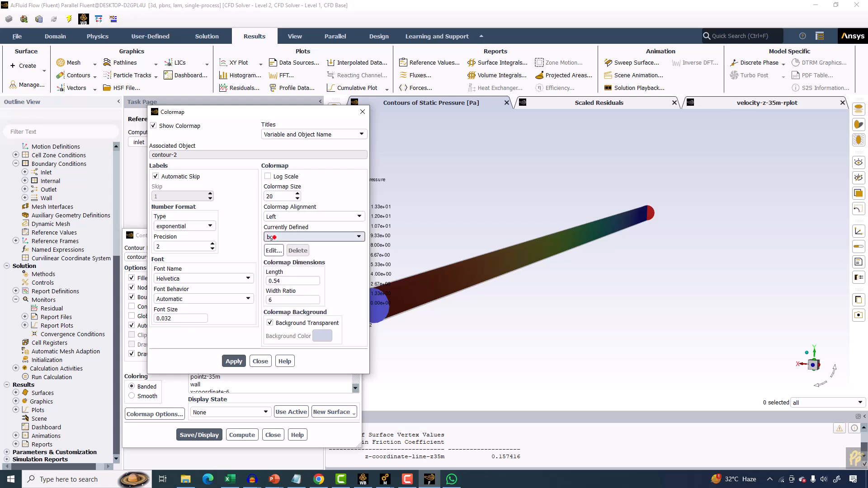
pyautogui.click(231, 361)
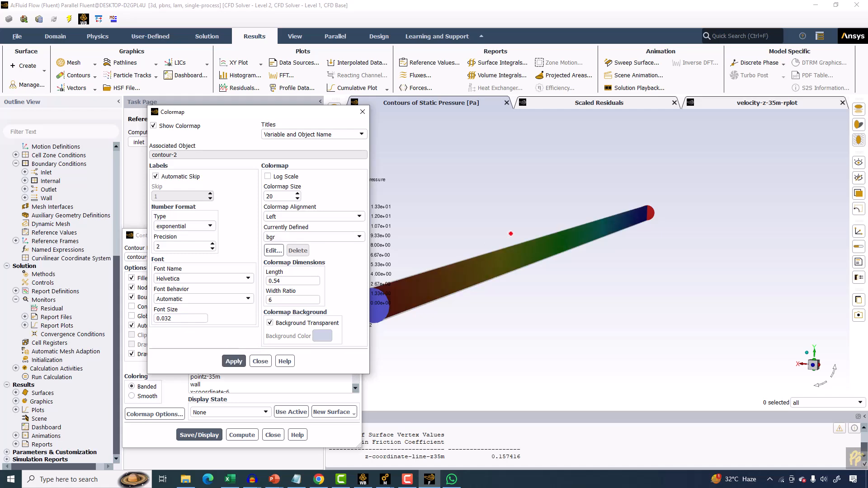
pyautogui.click(199, 434)
pyautogui.moveTo(496, 264); pyautogui.dragTo(532, 241)
pyautogui.scroll(2, 483, 233)
pyautogui.scroll(-4, 483, 233)
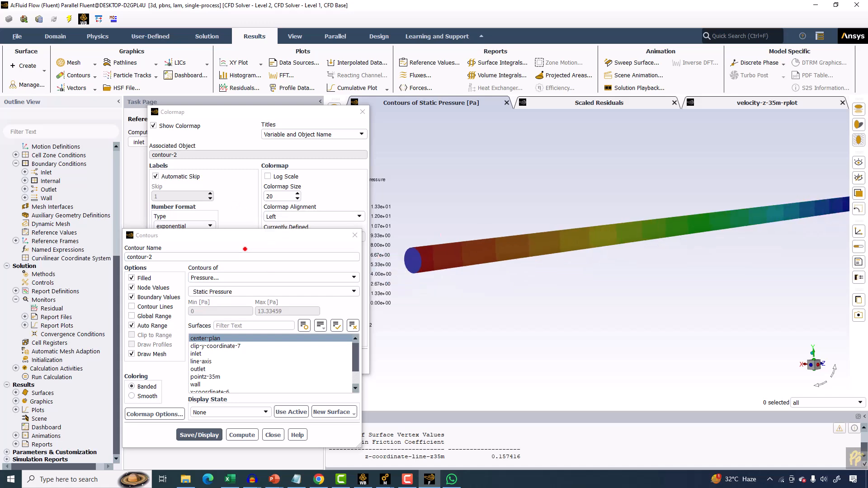
# Change the colormap to aero and redisplay the pressure contours.
pyautogui.click(315, 189)
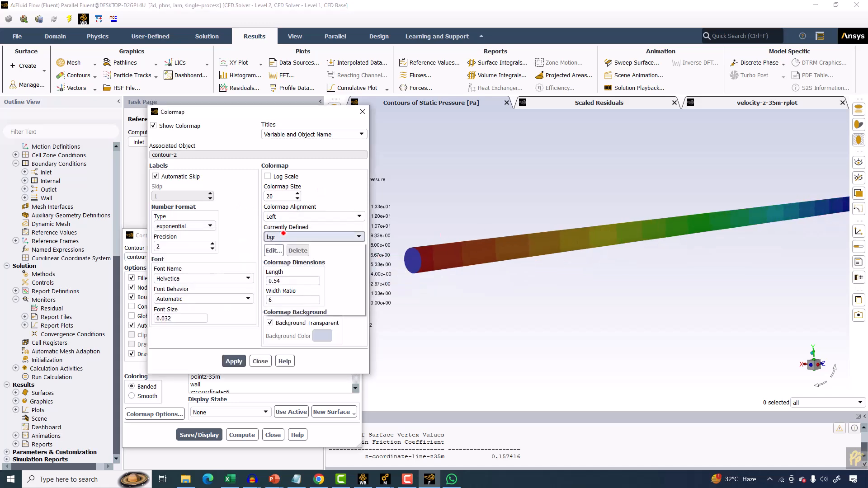
pyautogui.click(294, 237)
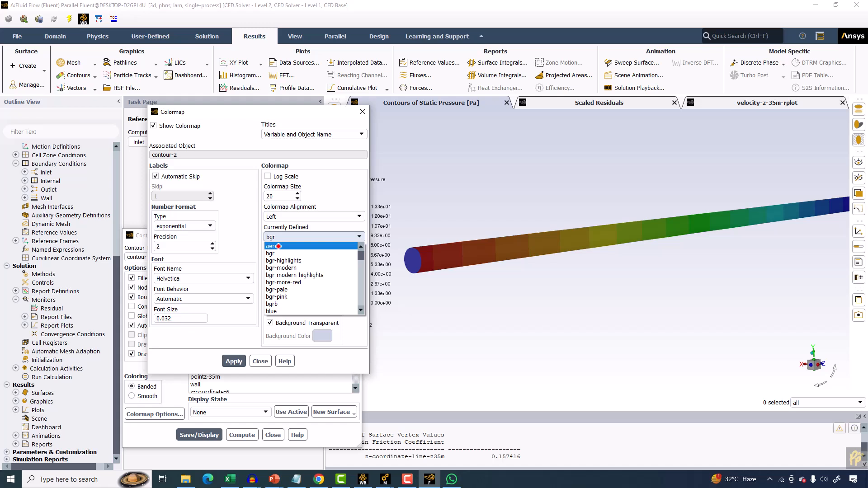
pyautogui.click(275, 246)
pyautogui.click(234, 361)
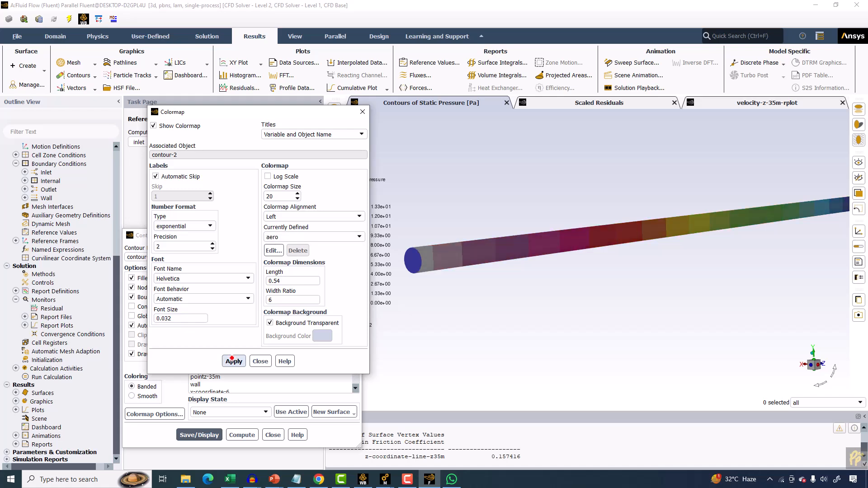
pyautogui.click(204, 435)
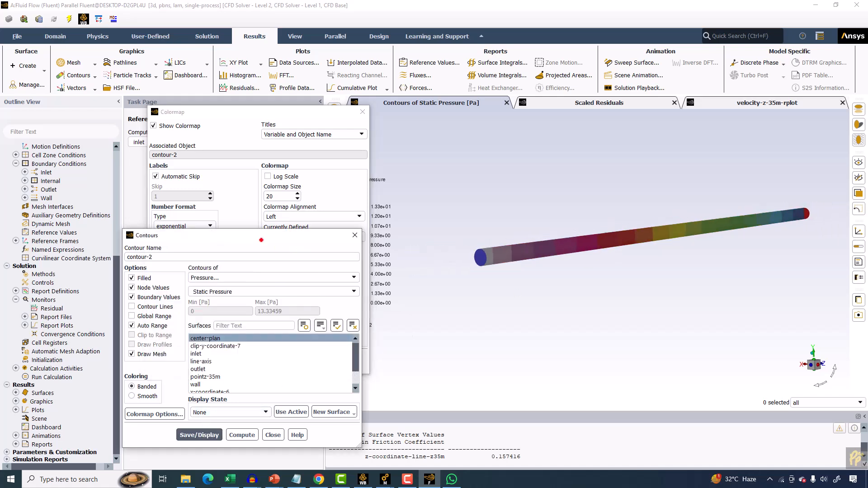
# Set the colormap legend titles to Variable Only and its number format to float.
pyautogui.moveTo(254, 233); pyautogui.dragTo(138, 213)
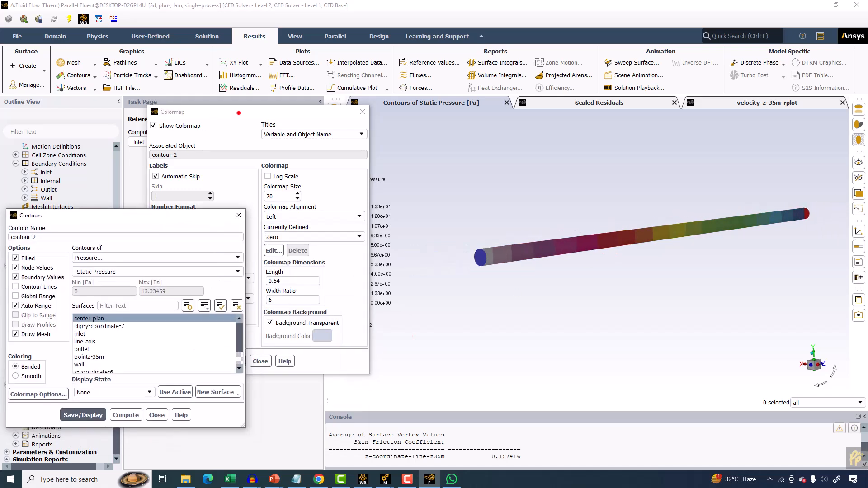
pyautogui.moveTo(239, 113); pyautogui.dragTo(130, 99)
pyautogui.click(370, 241)
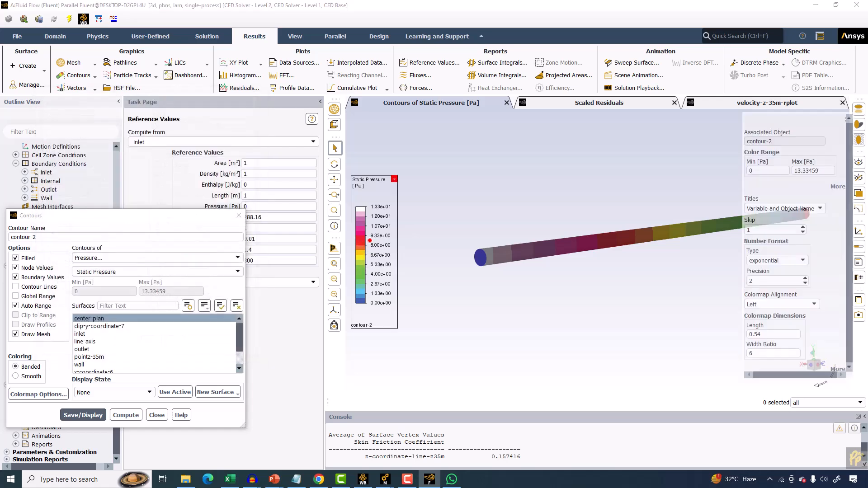
pyautogui.click(767, 209)
pyautogui.click(763, 225)
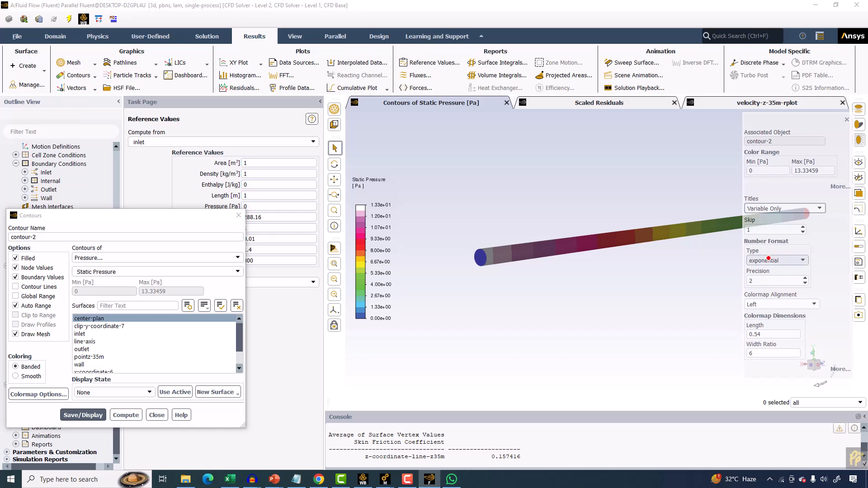
pyautogui.click(768, 258)
pyautogui.click(768, 276)
# Align the colormap legend left with length 0.8 and width ratio 4.
pyautogui.click(765, 304)
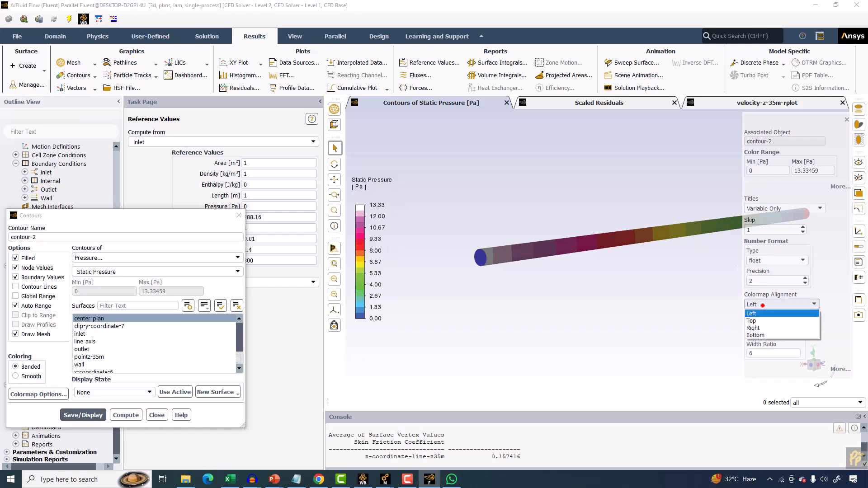
pyautogui.click(761, 316)
pyautogui.press('Tab')
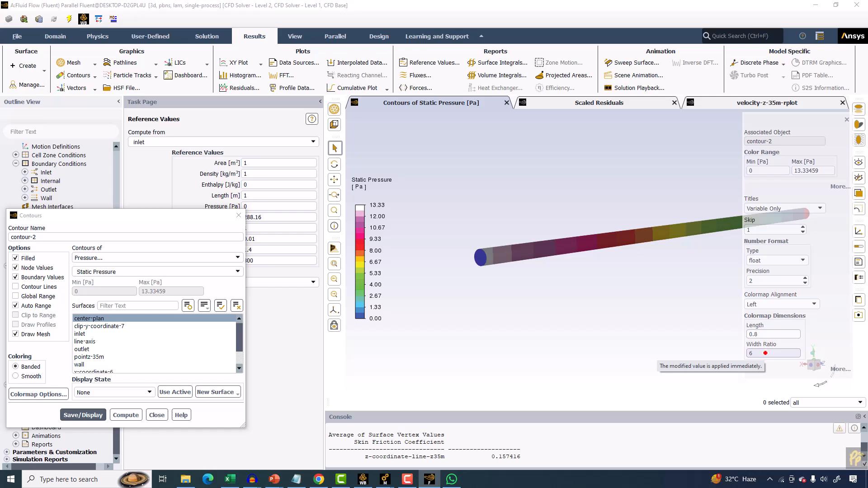
pyautogui.moveTo(765, 354); pyautogui.dragTo(729, 353)
pyautogui.write('4')
pyautogui.click(776, 331)
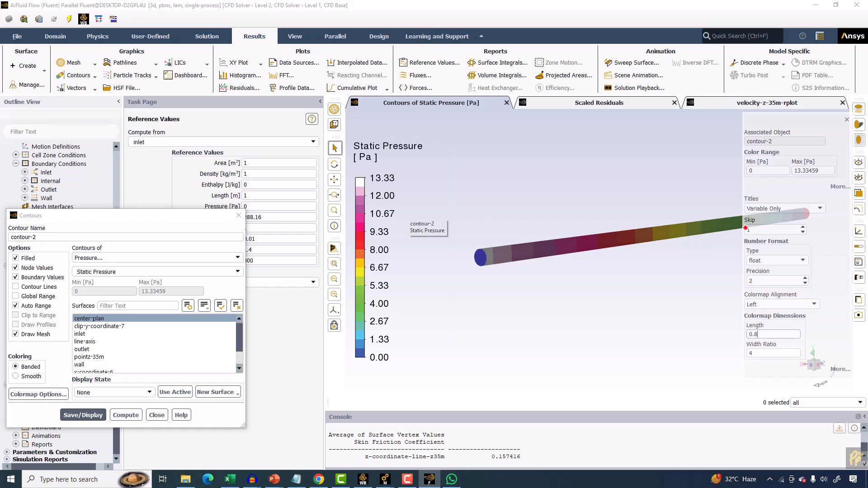
# Increase the colormap label skip value step by step.
pyautogui.click(804, 227)
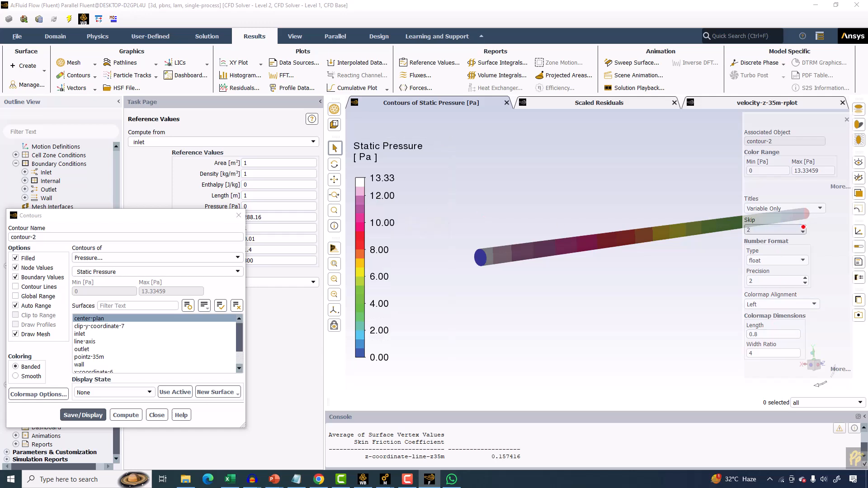
pyautogui.click(803, 227)
pyautogui.click(803, 227)
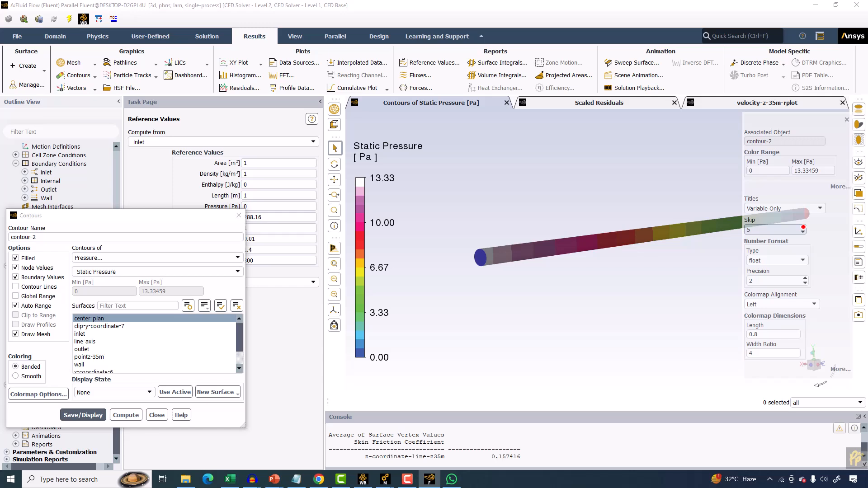
pyautogui.click(804, 228)
pyautogui.click(803, 228)
pyautogui.click(804, 228)
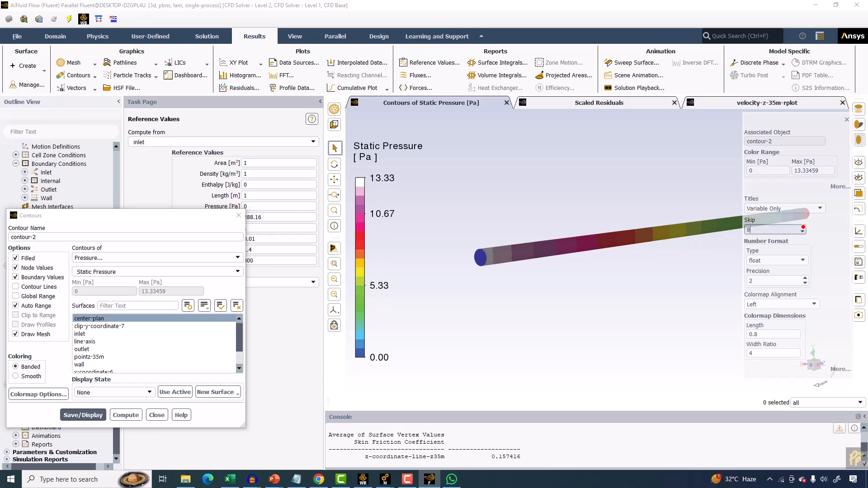
pyautogui.click(803, 228)
pyautogui.click(803, 227)
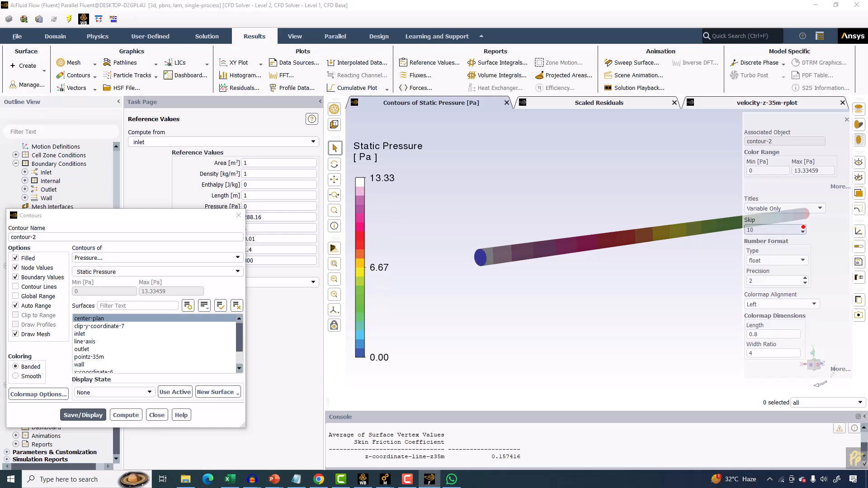
pyautogui.click(803, 227)
pyautogui.click(804, 227)
pyautogui.click(803, 227)
pyautogui.click(804, 227)
pyautogui.click(804, 227)
pyautogui.moveTo(774, 229); pyautogui.dragTo(736, 230)
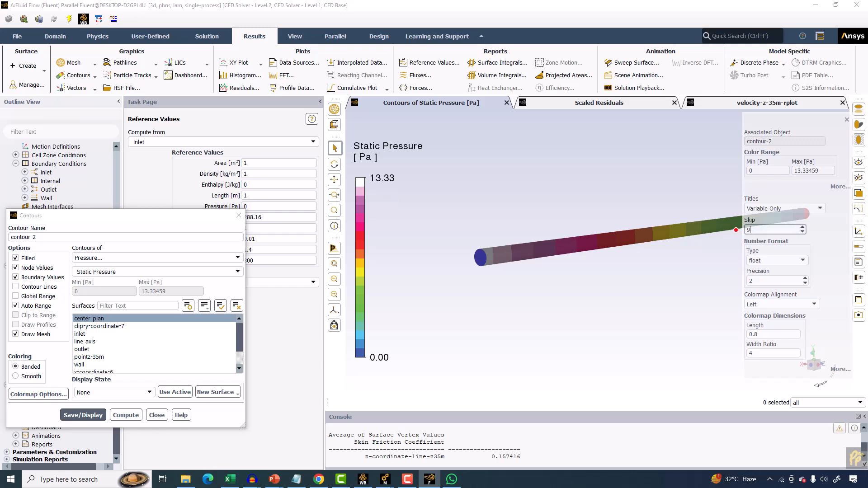
# Set the legend precision to 1, return the label skip to 1, and close the colormap properties.
pyautogui.click(806, 283)
pyautogui.click(803, 231)
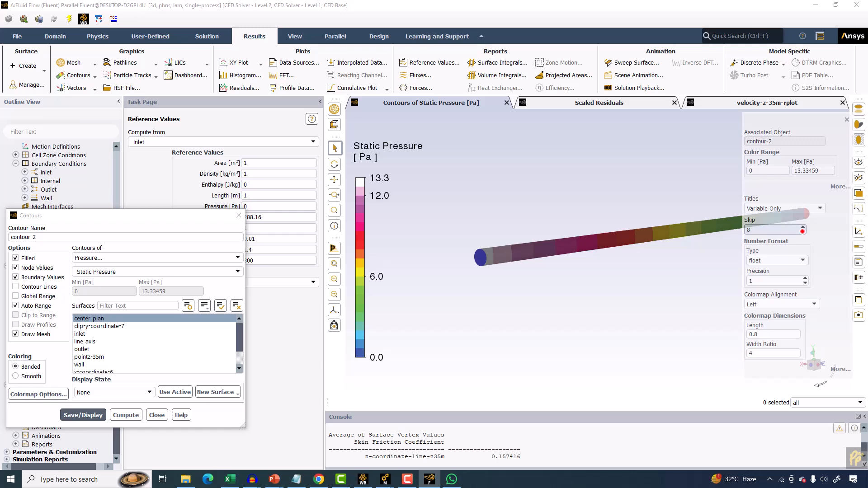
pyautogui.click(803, 232)
pyautogui.click(803, 232)
pyautogui.click(803, 232)
pyautogui.click(802, 231)
pyautogui.click(802, 232)
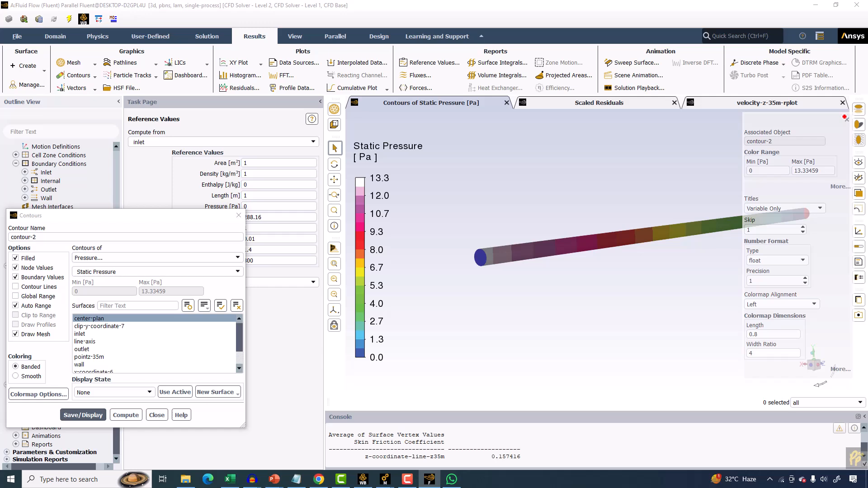
pyautogui.click(846, 117)
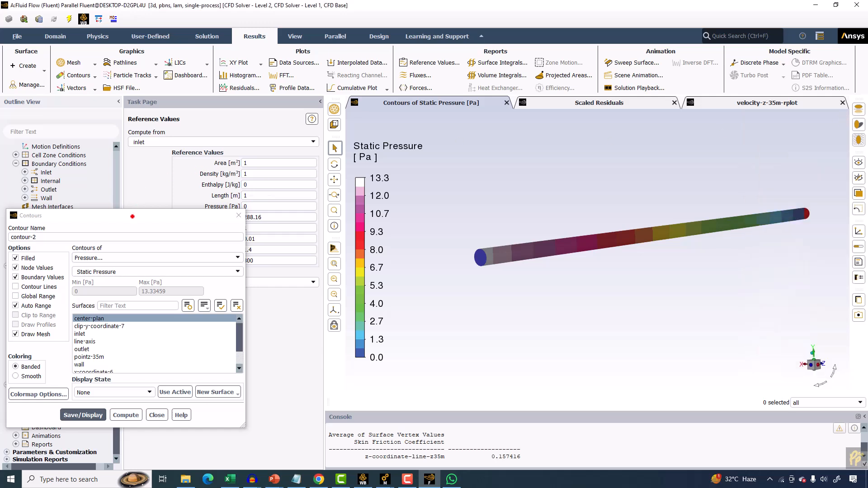
# Close the contour dialog and display a new velocity vector plot on the center-plan surface.
pyautogui.moveTo(132, 216); pyautogui.dragTo(133, 196)
pyautogui.click(239, 195)
pyautogui.click(73, 88)
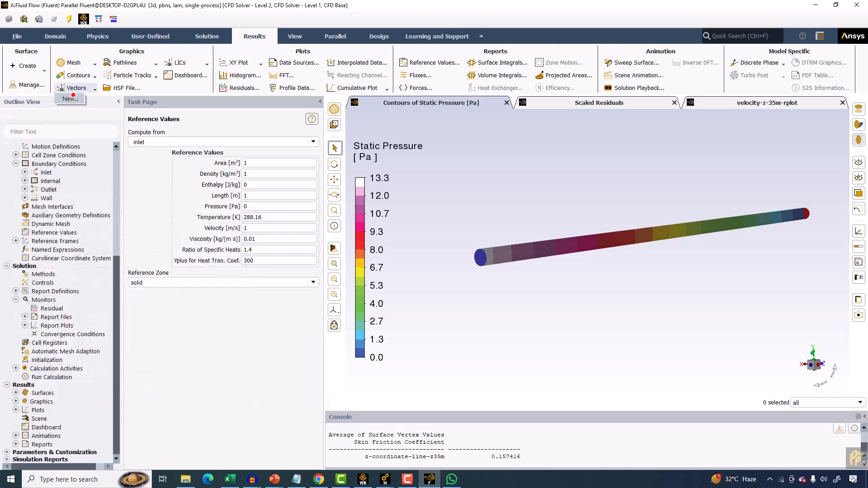
pyautogui.click(74, 96)
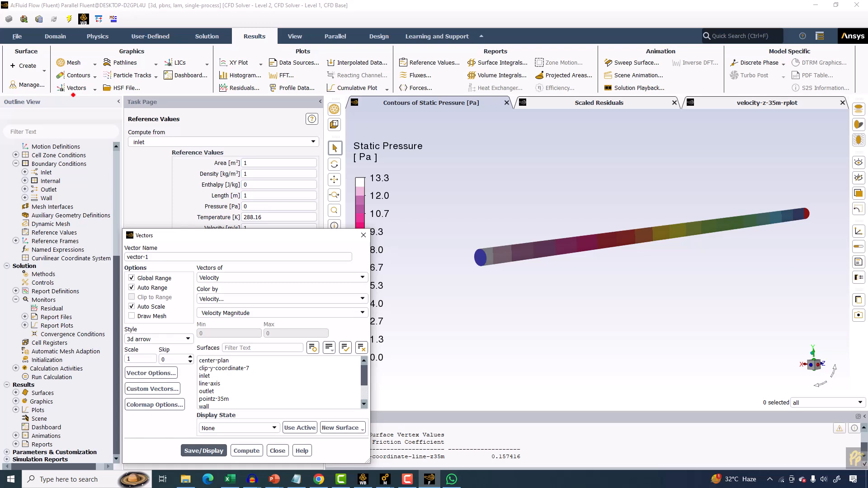
pyautogui.moveTo(215, 237); pyautogui.dragTo(185, 173)
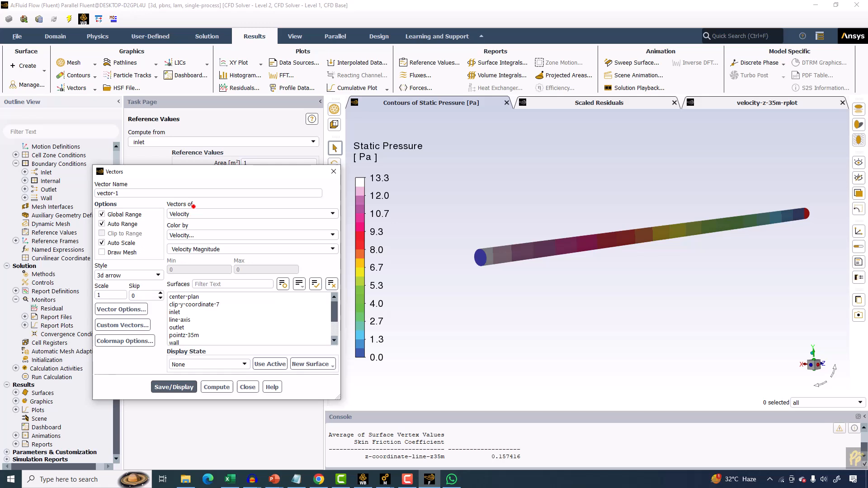
pyautogui.click(194, 216)
pyautogui.click(194, 223)
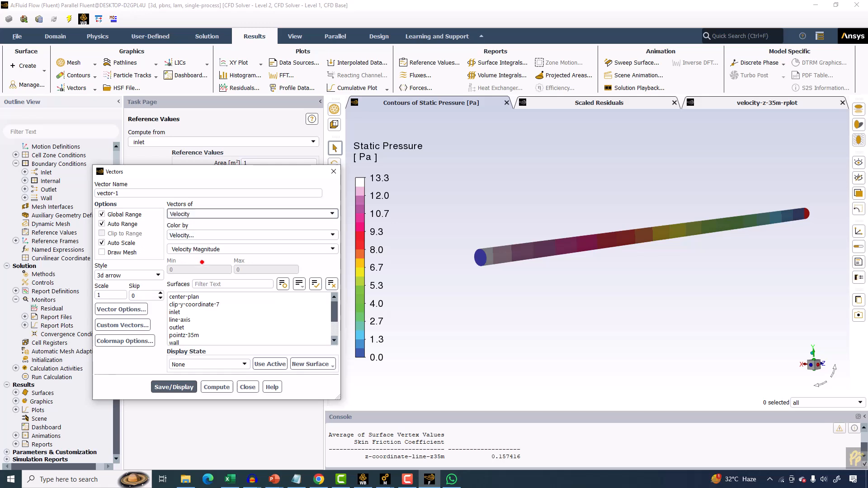
pyautogui.click(185, 296)
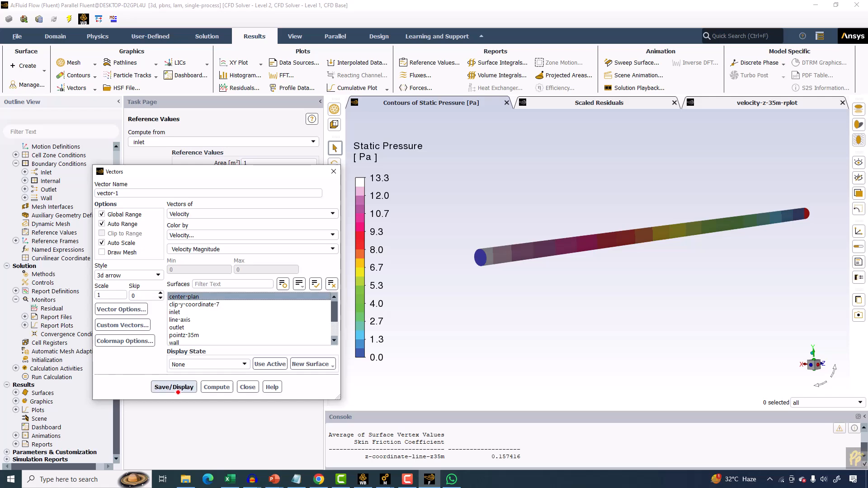
pyautogui.click(174, 387)
# Set the vector scale to 0.2 and redisplay the vectors.
pyautogui.scroll(5, 601, 256)
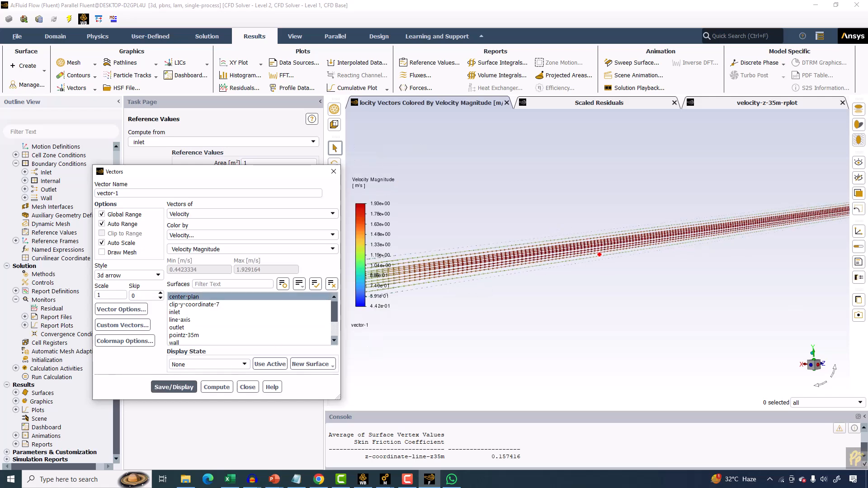
pyautogui.scroll(-5, 601, 255)
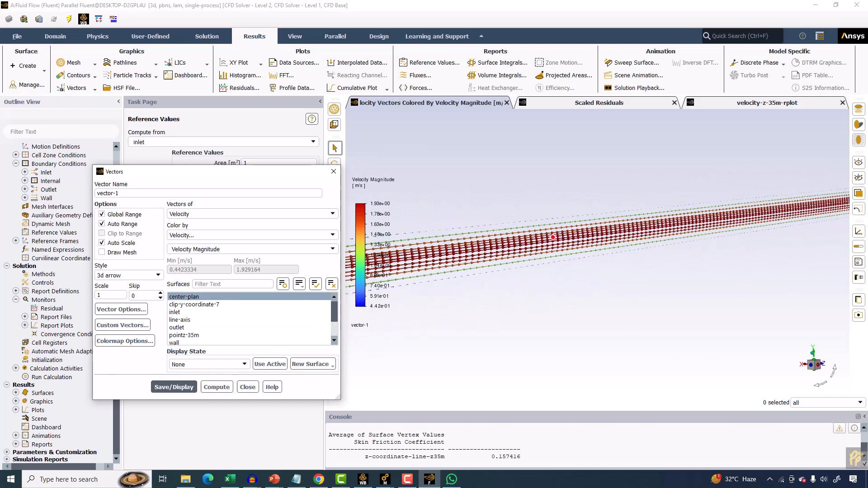
pyautogui.moveTo(618, 222); pyautogui.dragTo(571, 231)
pyautogui.scroll(5, 571, 231)
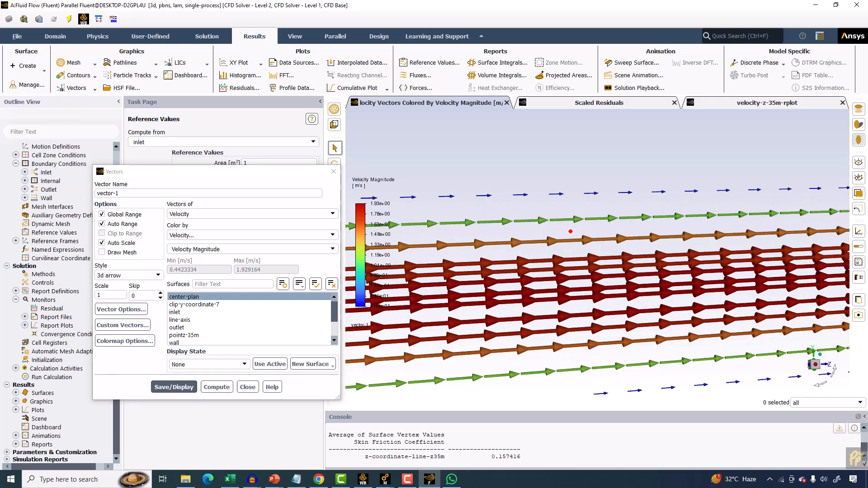
pyautogui.scroll(-2, 565, 246)
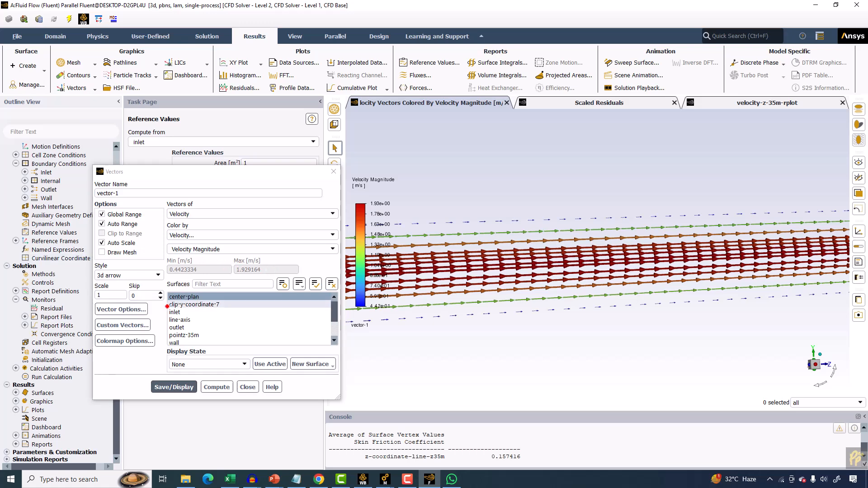
pyautogui.doubleClick(111, 295)
pyautogui.write('0.2')
pyautogui.click(174, 387)
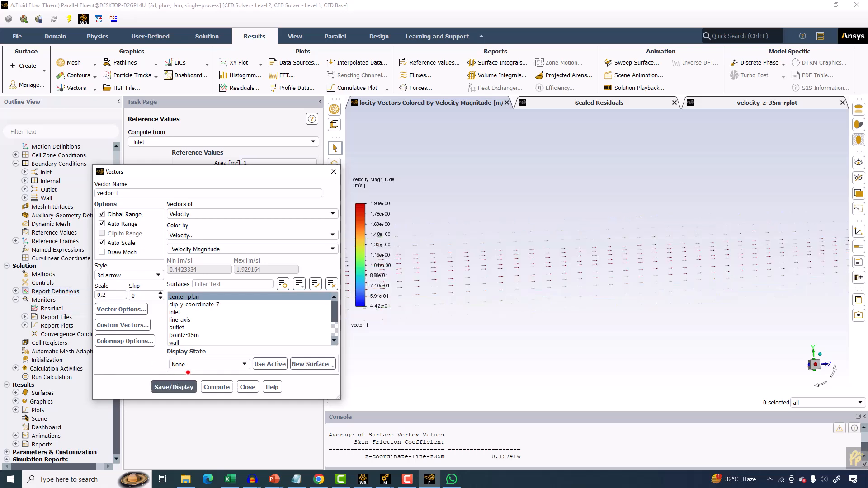
# Set the vector scale to 0.3, turn off Global Range, and redisplay the vectors.
pyautogui.doubleClick(103, 295)
pyautogui.write('0.3')
pyautogui.click(121, 214)
pyautogui.click(174, 387)
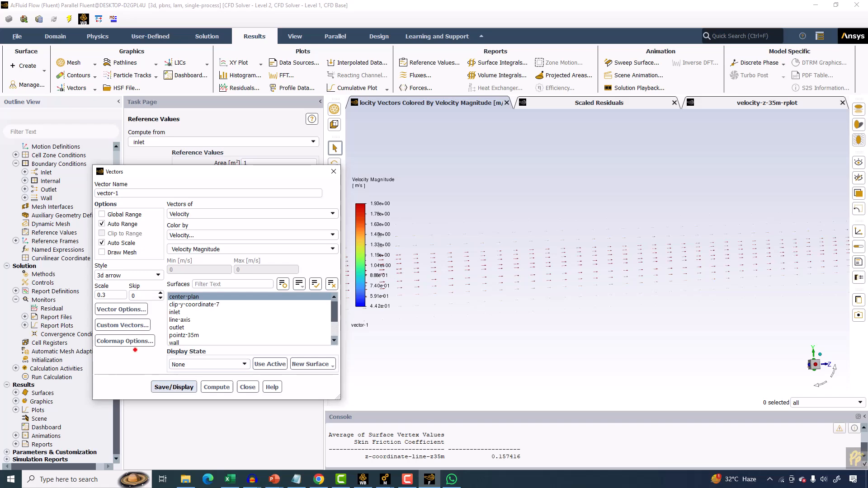
# Set the vector scale to 0.5 and redisplay the vectors.
pyautogui.doubleClick(117, 294)
pyautogui.write('0.56')
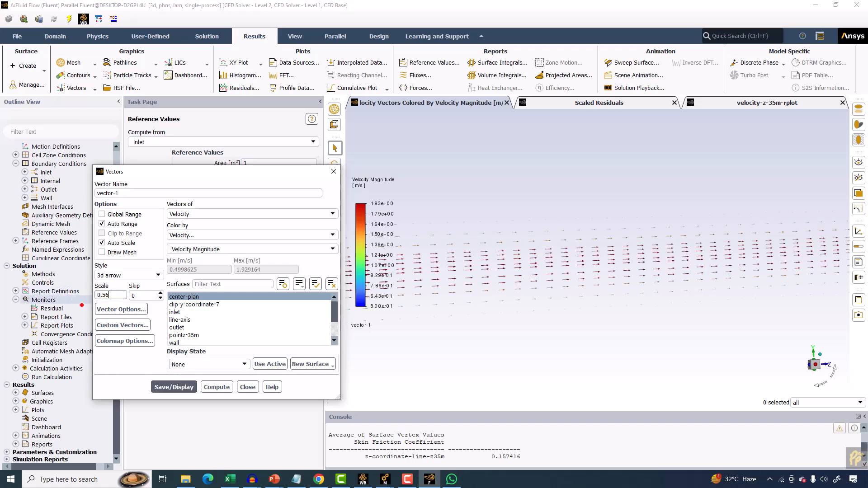
pyautogui.press('BackSpace')
pyautogui.click(174, 388)
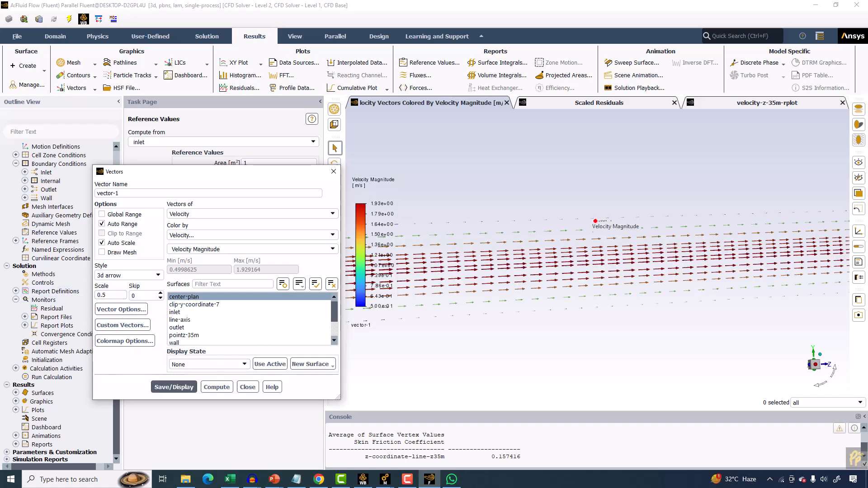
# Set the vector scale to 1, redisplay the vectors, and close the Vectors dialog.
pyautogui.scroll(5, 596, 221)
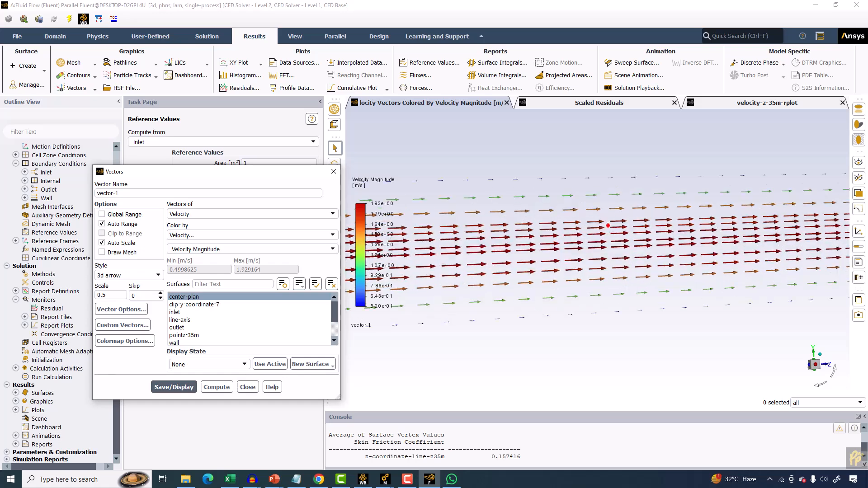
pyautogui.scroll(-4, 547, 221)
pyautogui.moveTo(530, 214); pyautogui.dragTo(512, 205, button='middle')
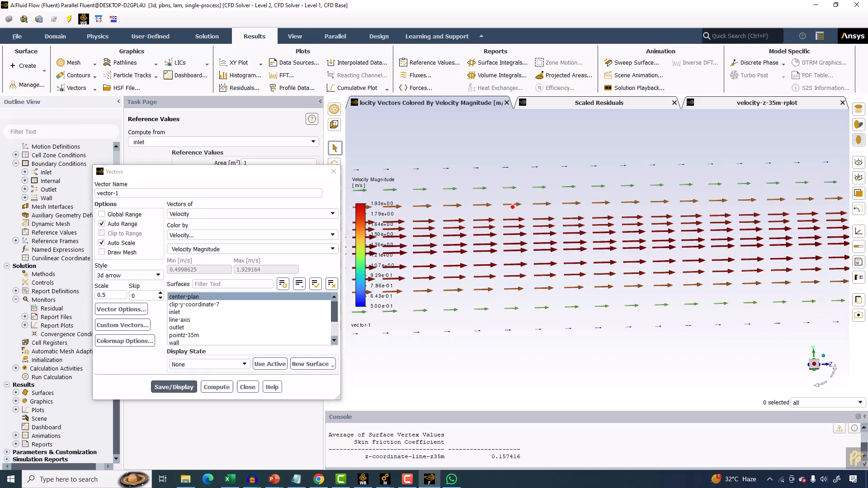
pyautogui.doubleClick(109, 294)
pyautogui.write('1')
pyautogui.click(174, 387)
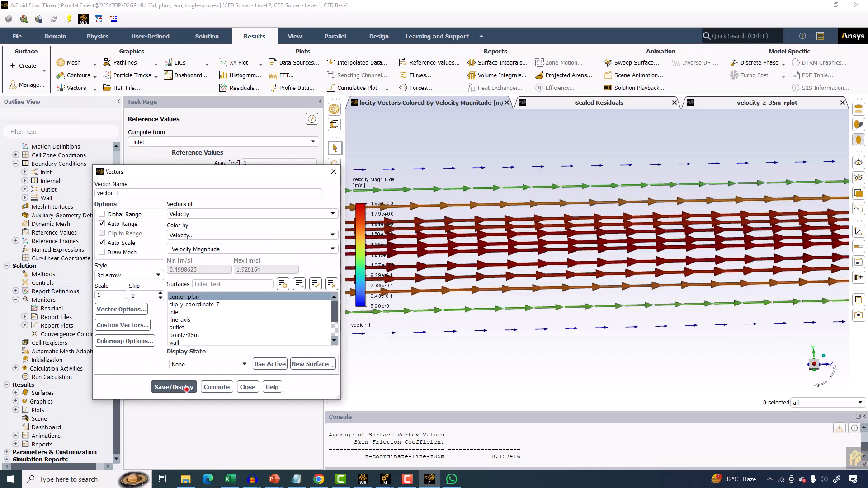
pyautogui.scroll(-5, 528, 226)
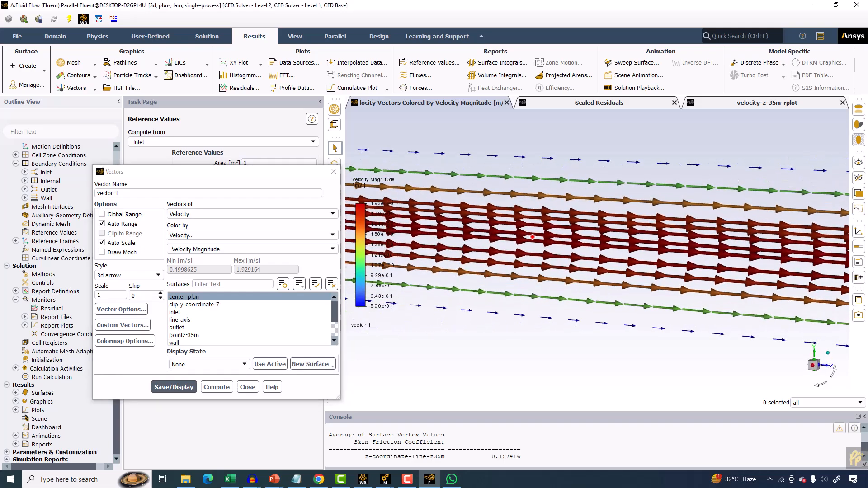
pyautogui.scroll(5, 532, 236)
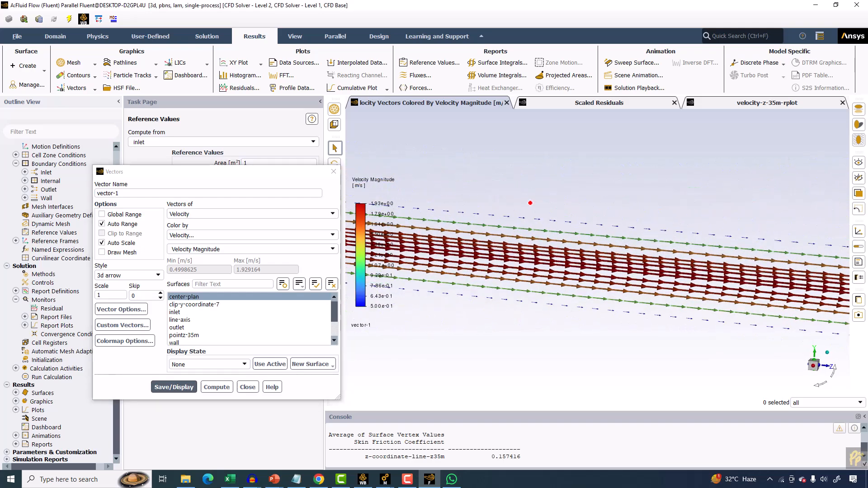
pyautogui.click(334, 171)
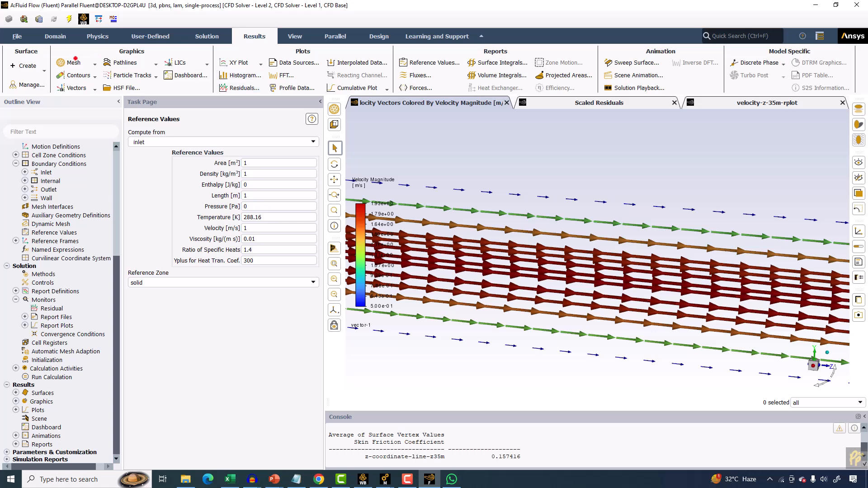
# Switch to PowerPoint to review the analytical velocity profile slide, then return to Fluent.
pyautogui.click(25, 66)
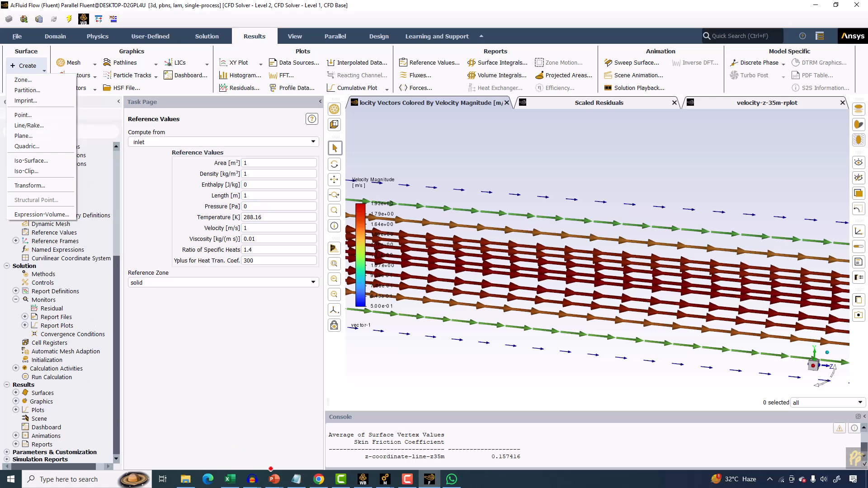
pyautogui.click(272, 474)
pyautogui.click(372, 437)
pyautogui.scroll(-1, 321, 315)
pyautogui.scroll(1, 320, 315)
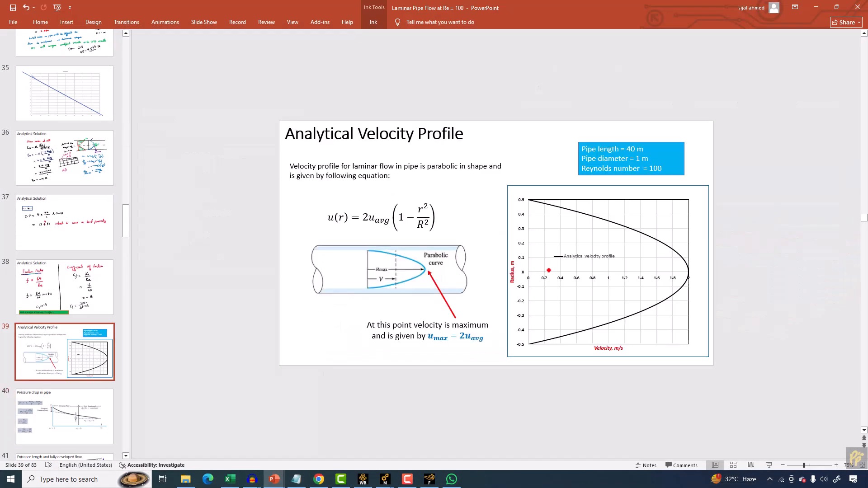
pyautogui.click(817, 9)
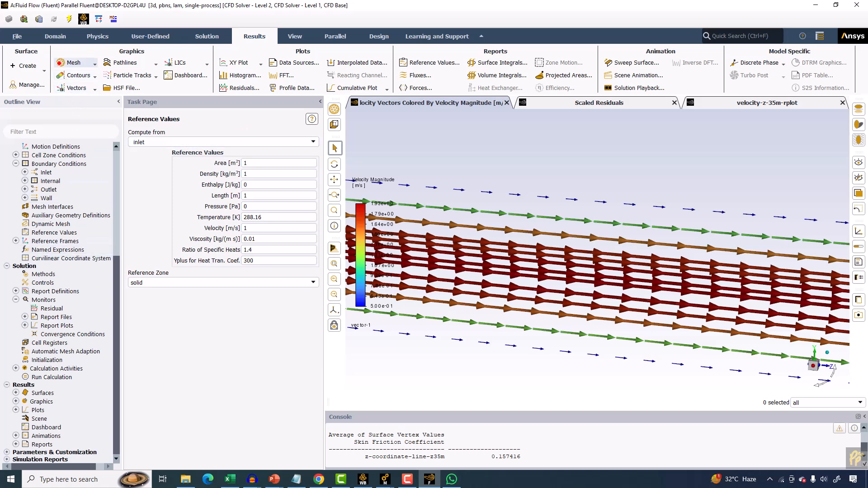
# Create a line surface named radial-line-z-35m from (0, -0.5, 35) to (0, 0.5, 35) m.
pyautogui.click(28, 64)
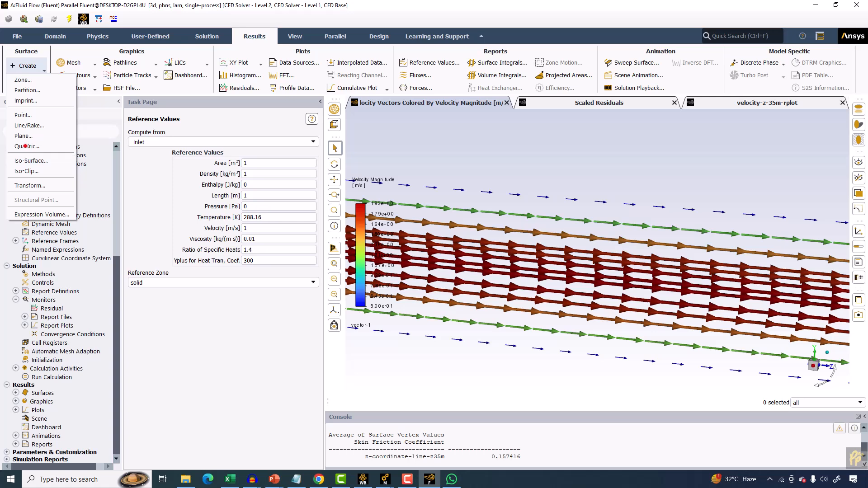
pyautogui.click(26, 126)
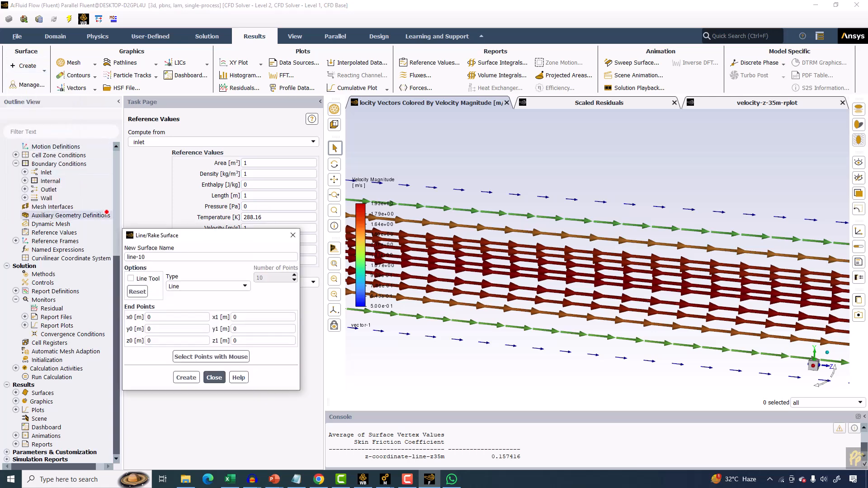
pyautogui.doubleClick(166, 342)
pyautogui.write('35')
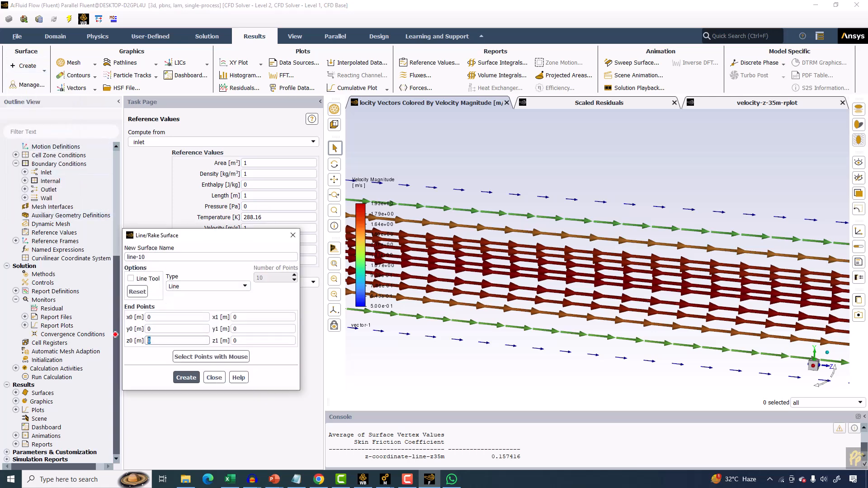
pyautogui.press('Tab')
pyautogui.write('35')
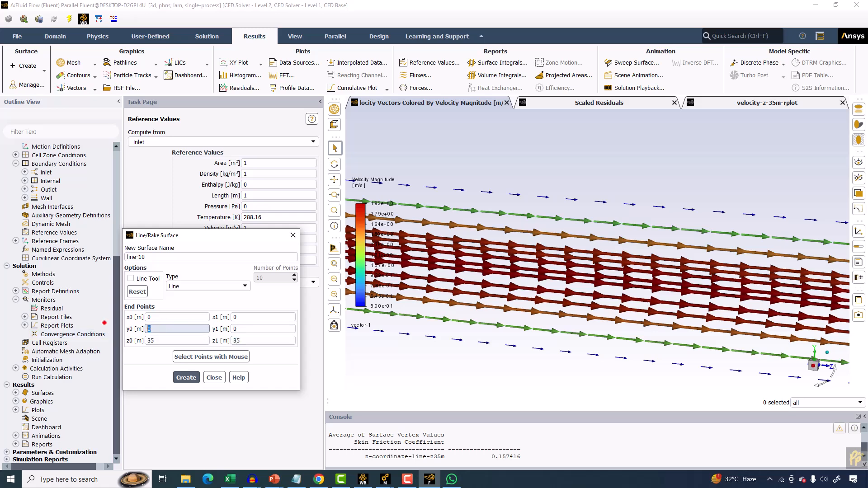
pyautogui.doubleClick(154, 329)
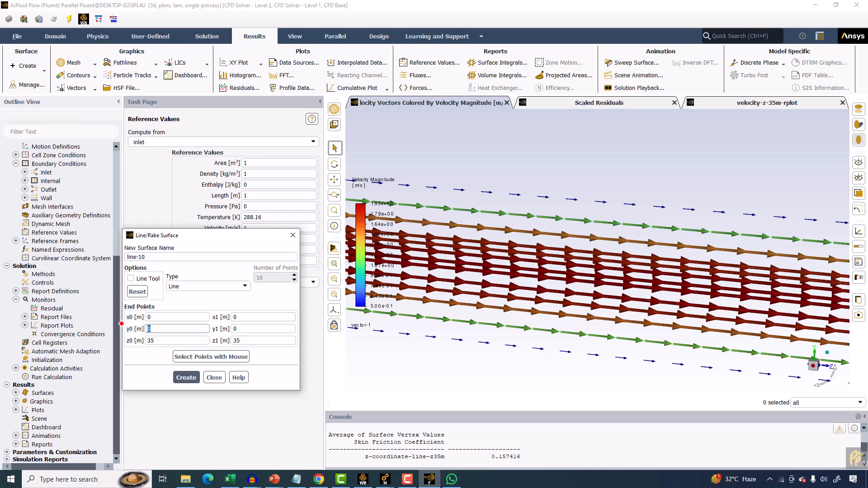
pyautogui.write('-0.5')
pyautogui.press('Tab')
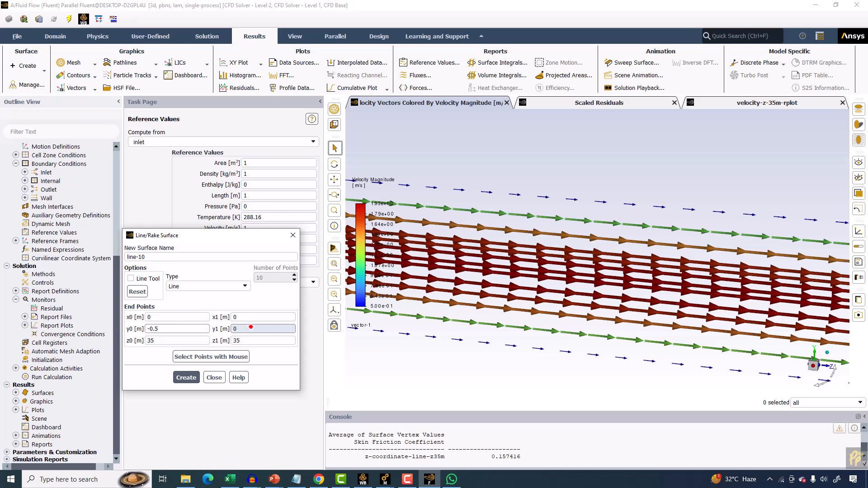
pyautogui.moveTo(150, 258); pyautogui.dragTo(95, 248)
pyautogui.write('radial-')
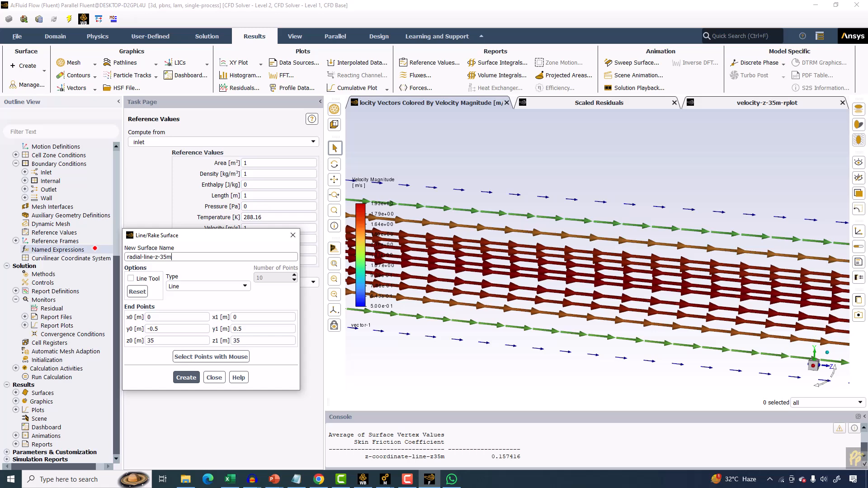
pyautogui.click(186, 377)
pyautogui.click(214, 377)
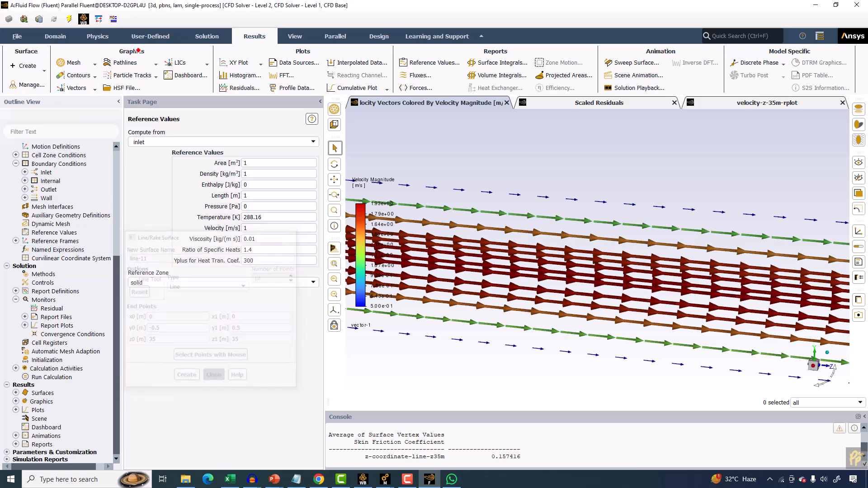
# Start a new XY plot named radial-velocit-profile with plot direction X 0, Y 1, Z 0.
pyautogui.click(234, 63)
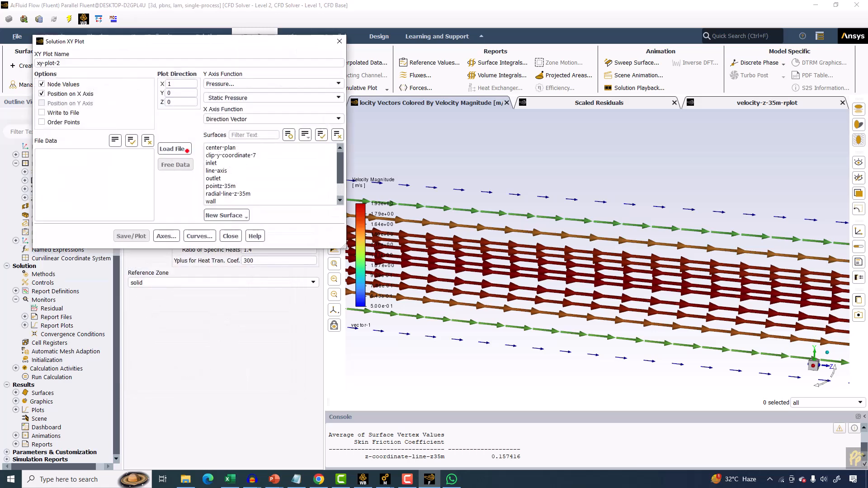
pyautogui.moveTo(73, 63); pyautogui.dragTo(1, 58)
pyautogui.write('cit-profi')
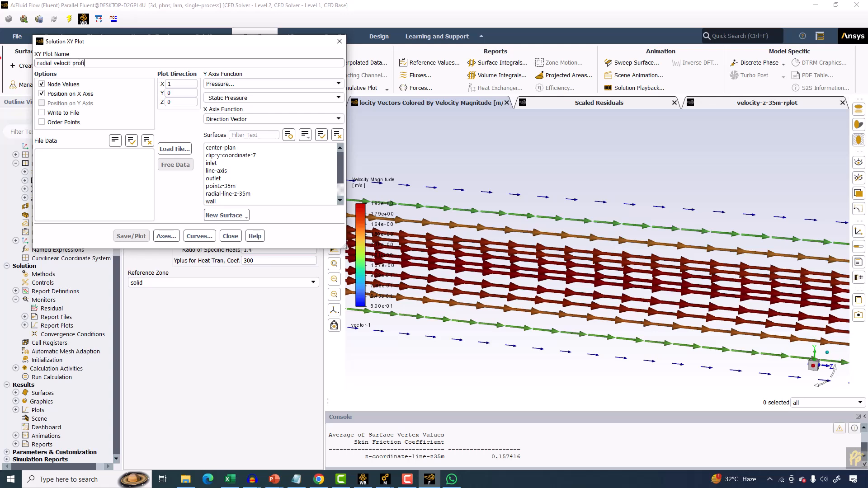
pyautogui.moveTo(182, 85); pyautogui.dragTo(134, 92)
pyautogui.write('0')
pyautogui.write('1')
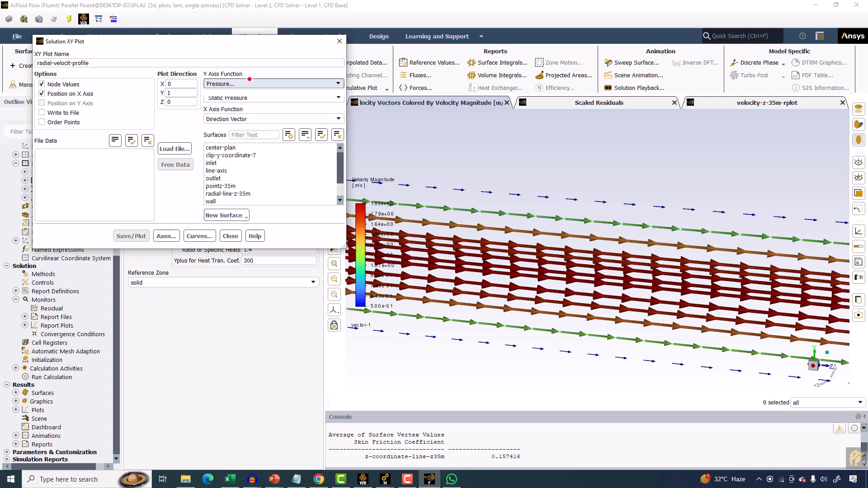
# Plot velocity magnitude along the radial-line-z-35m surface.
pyautogui.click(251, 83)
pyautogui.click(228, 107)
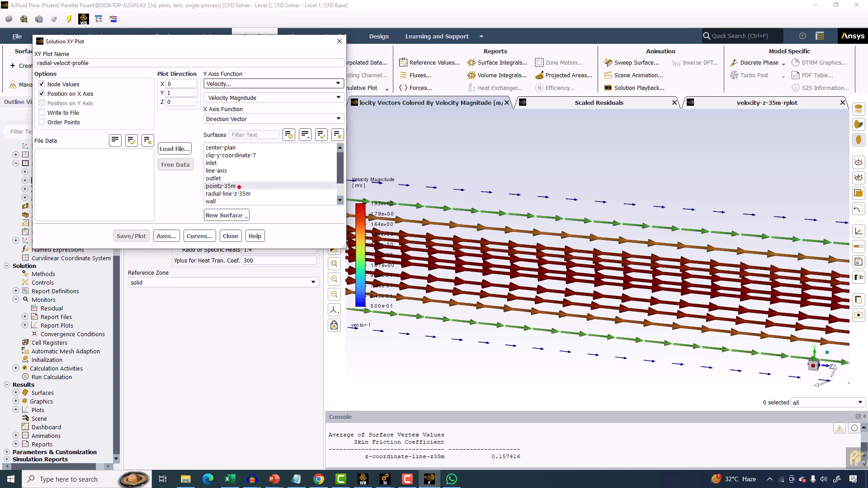
pyautogui.scroll(-1, 239, 186)
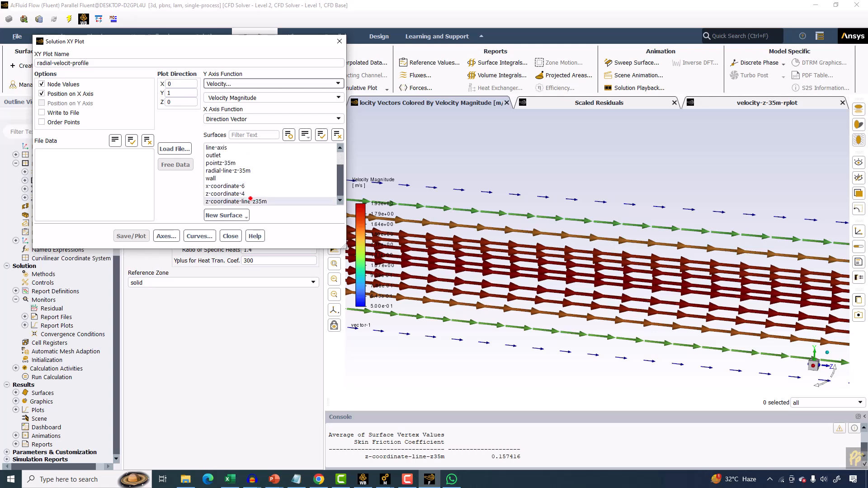
pyautogui.click(228, 171)
pyautogui.click(132, 236)
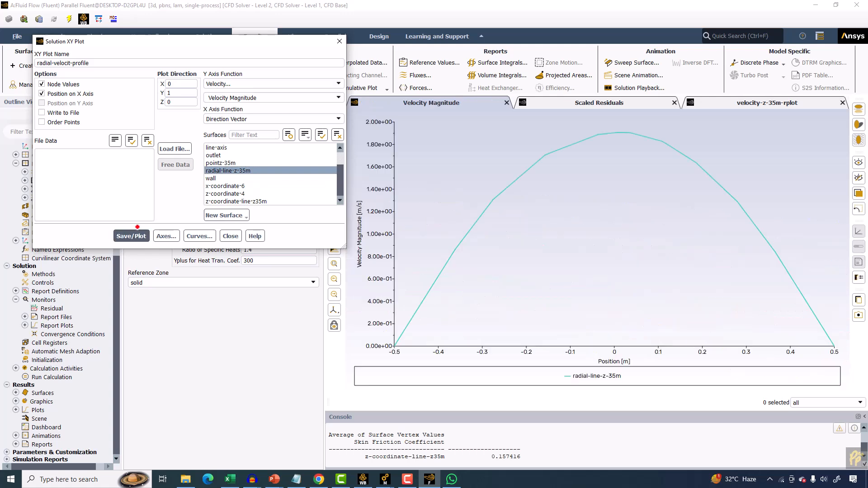
# Switch to position on the Y axis with velocity magnitude on the X axis, and replot the profile.
pyautogui.click(53, 94)
pyautogui.click(52, 103)
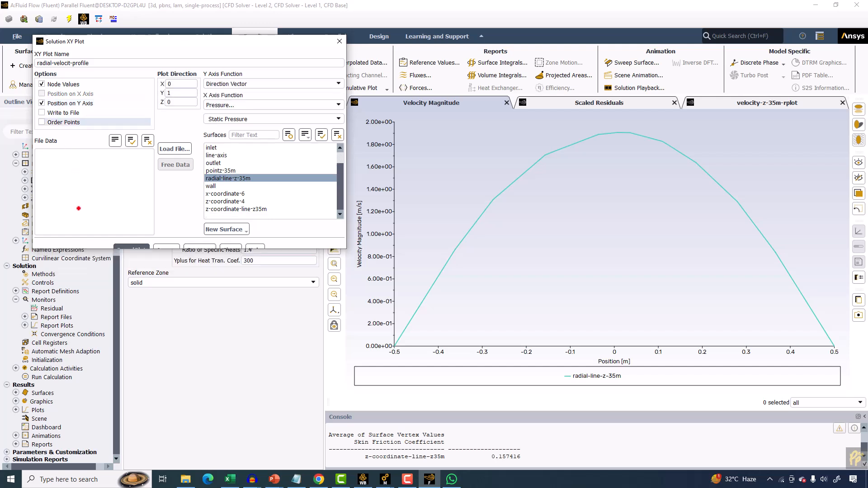
pyautogui.click(227, 104)
pyautogui.click(217, 129)
pyautogui.click(131, 237)
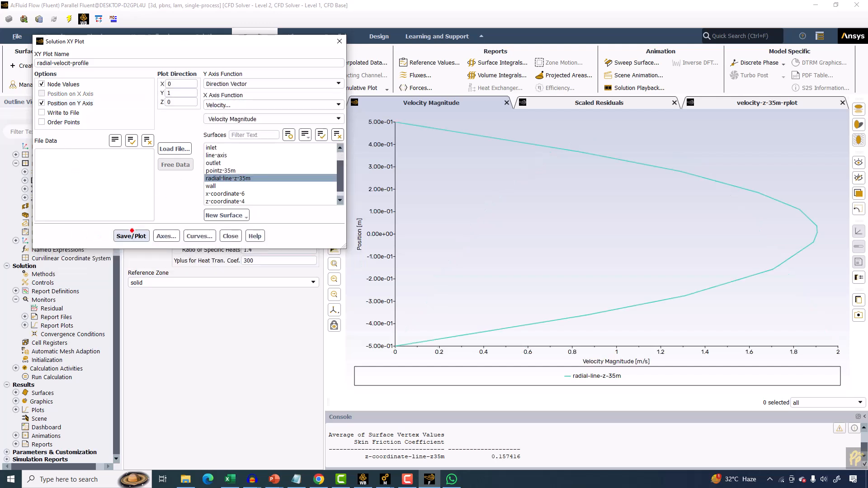
# Compare the plotted profile with the analytical velocity profile slide in PowerPoint, then return to Fluent.
pyautogui.moveTo(819, 230)
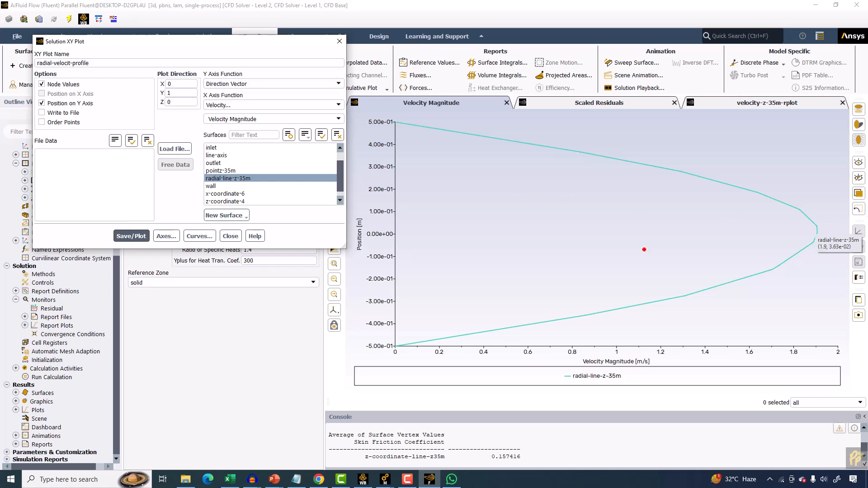
pyautogui.moveTo(274, 479)
pyautogui.click(371, 436)
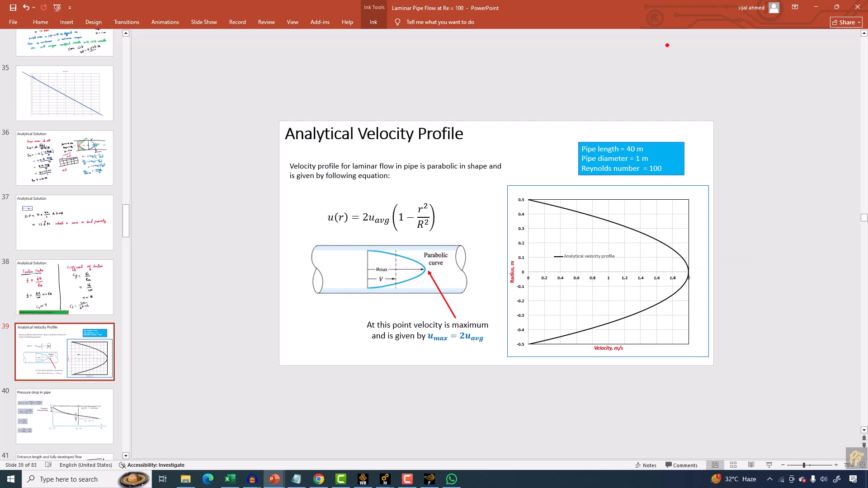
pyautogui.hotkey('alt', 'Tab')
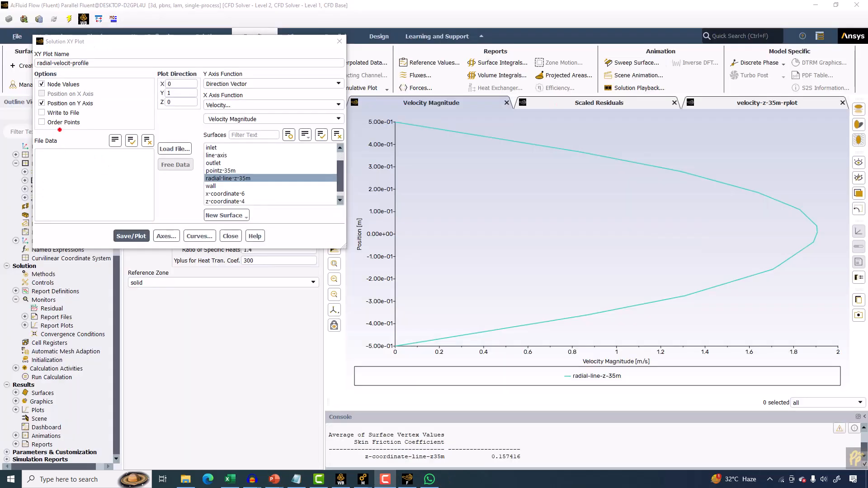
# Write the XY plot data to a file named velocityprfoile_roughmesh in the Mastering ANSYS CFD folder.
pyautogui.click(58, 113)
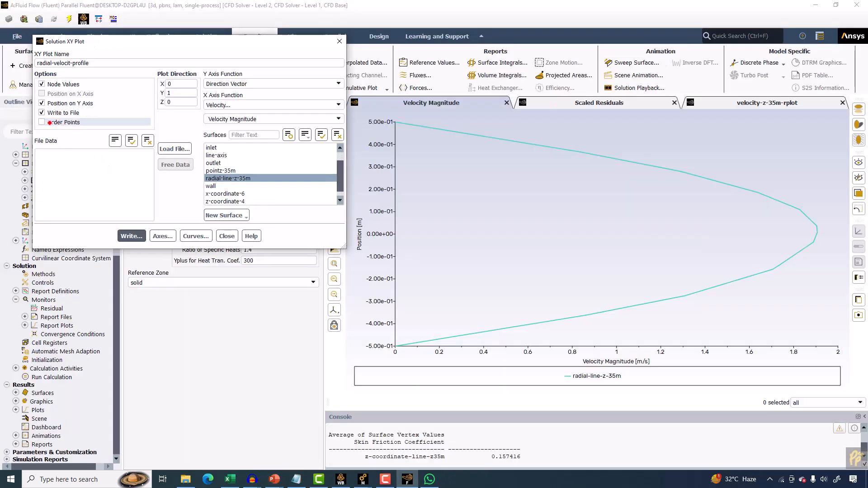
pyautogui.click(117, 235)
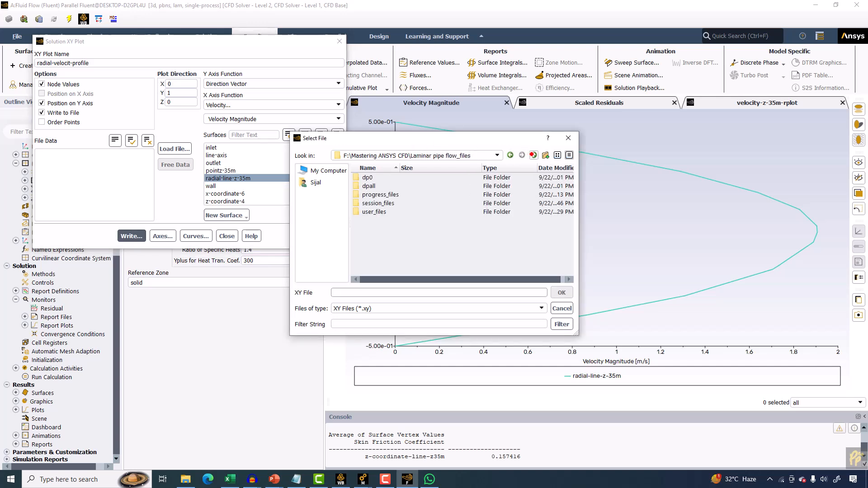
pyautogui.click(534, 155)
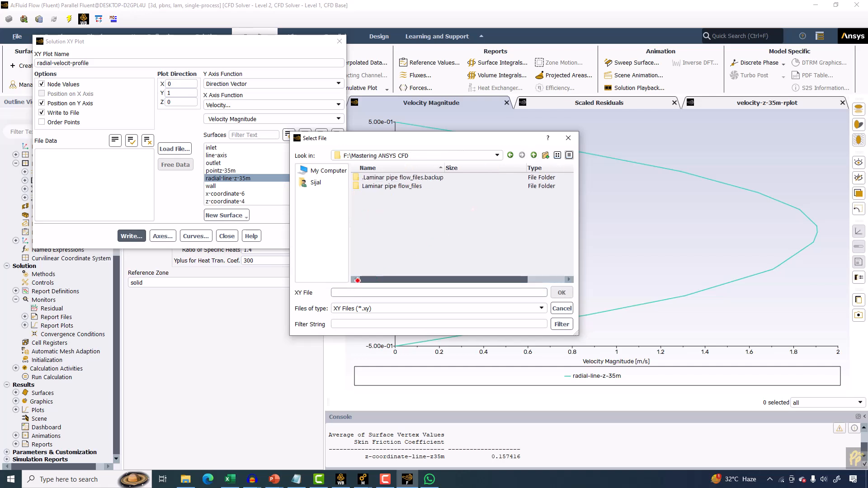
pyautogui.write('ve;l')
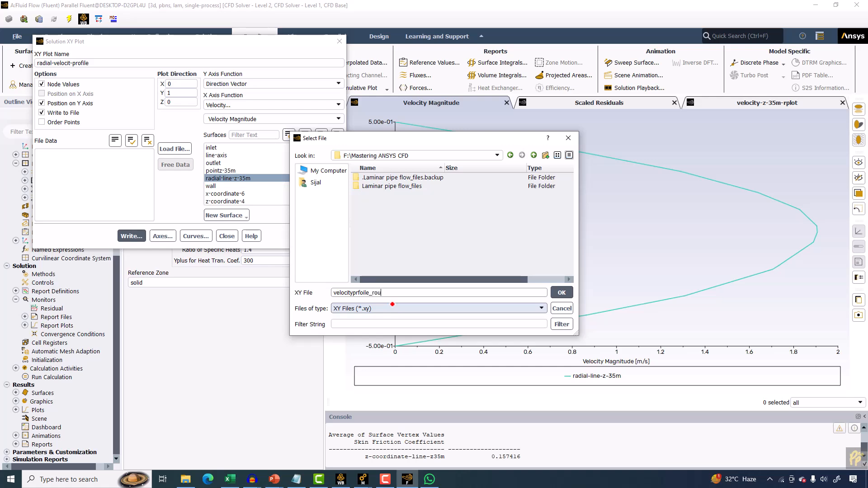
pyautogui.press('Return')
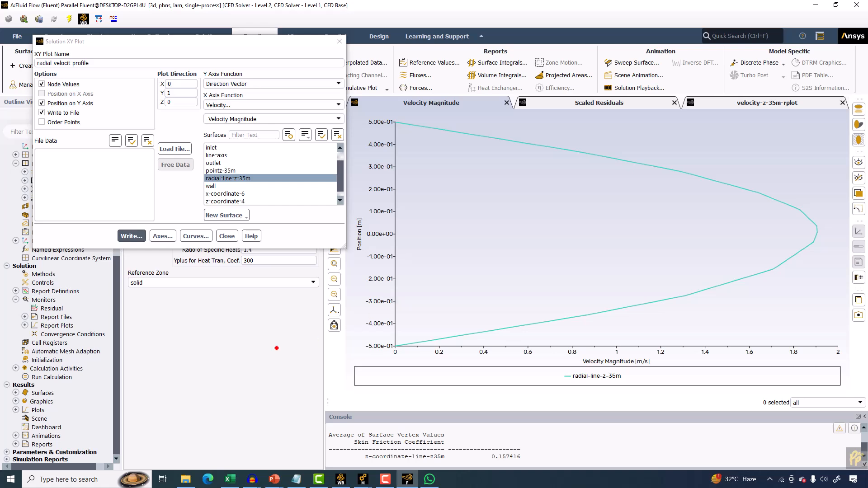
# Switch to Excel and create a new blank workbook.
pyautogui.click(230, 479)
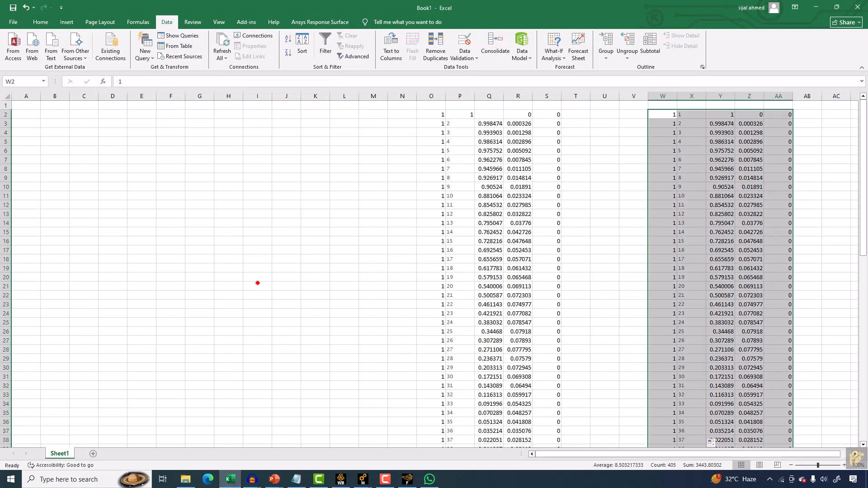
pyautogui.click(13, 22)
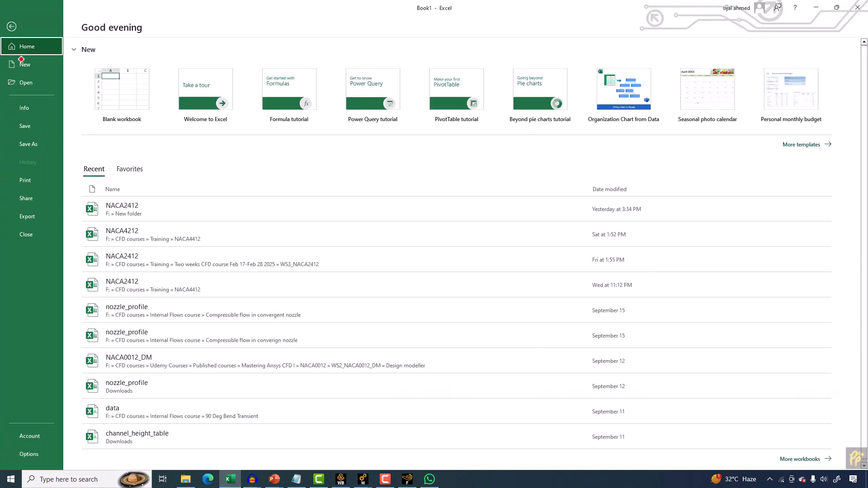
pyautogui.click(25, 65)
pyautogui.click(128, 91)
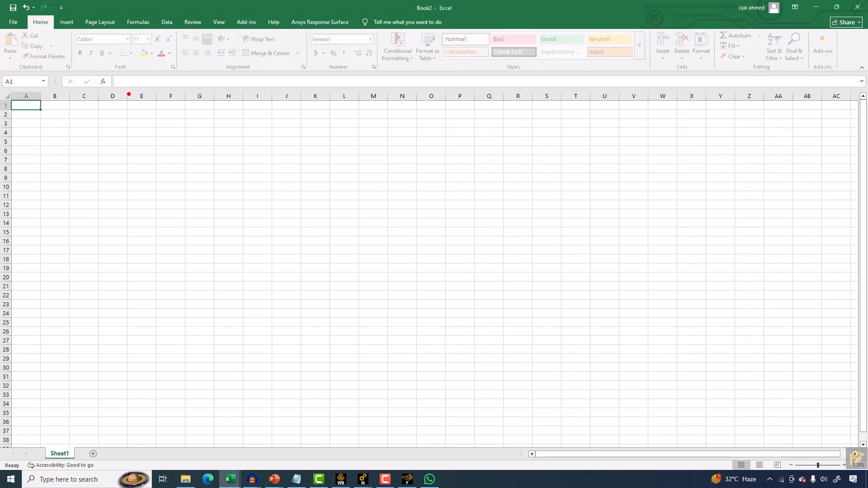
# Start a text import at cell O8 of the velocityprfoile_roughmesh file from F:\Mastering ANSYS CFD, showing all file types.
pyautogui.click(169, 21)
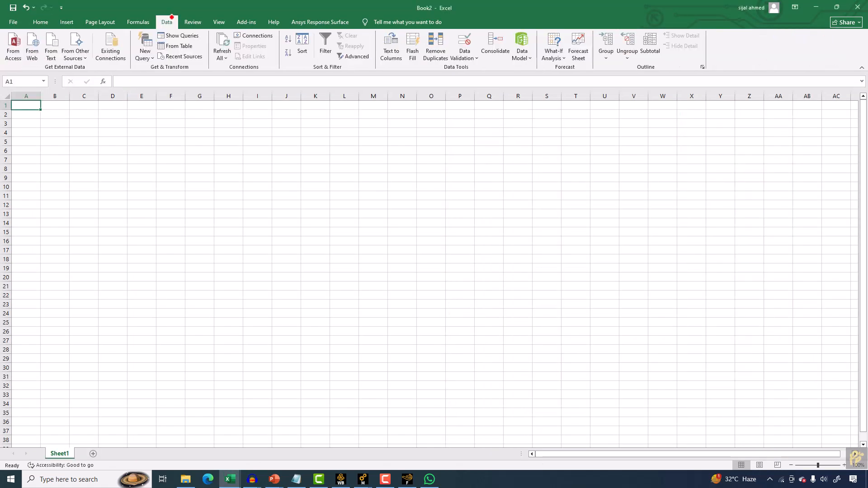
pyautogui.click(430, 170)
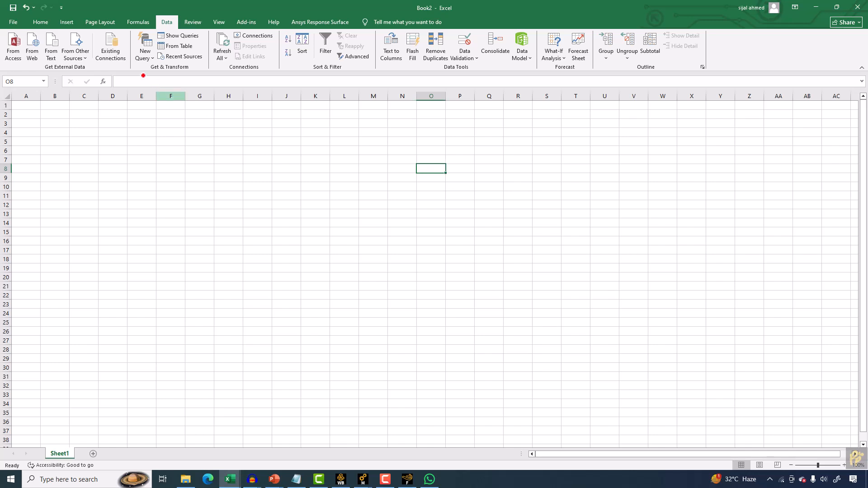
pyautogui.click(51, 52)
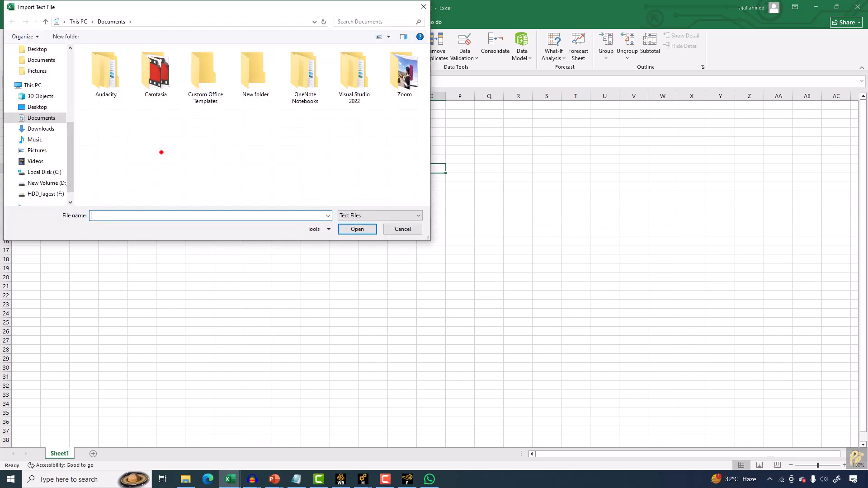
pyautogui.click(43, 193)
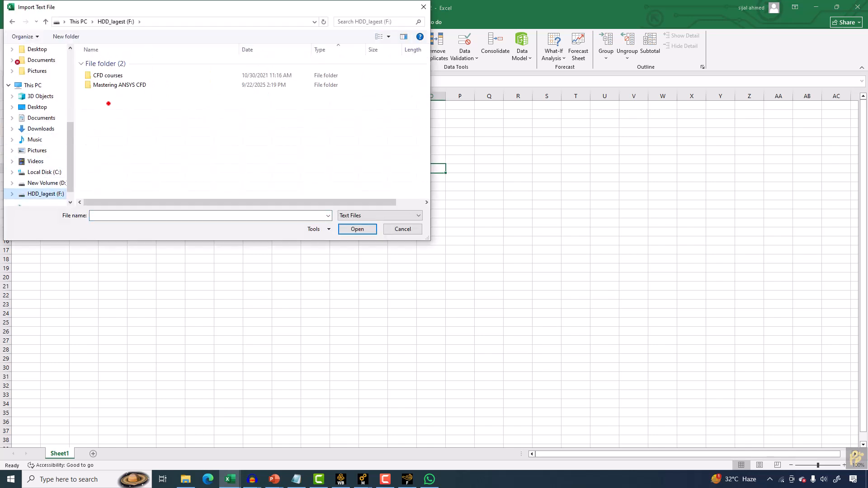
pyautogui.doubleClick(117, 85)
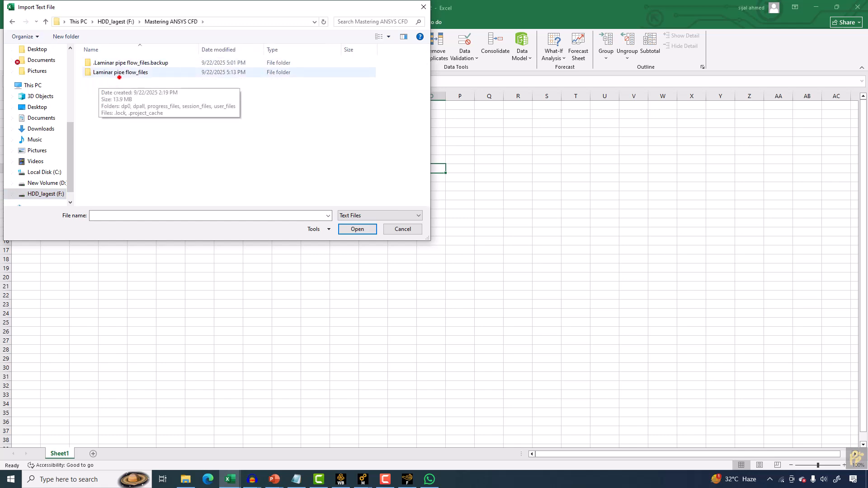
pyautogui.click(363, 216)
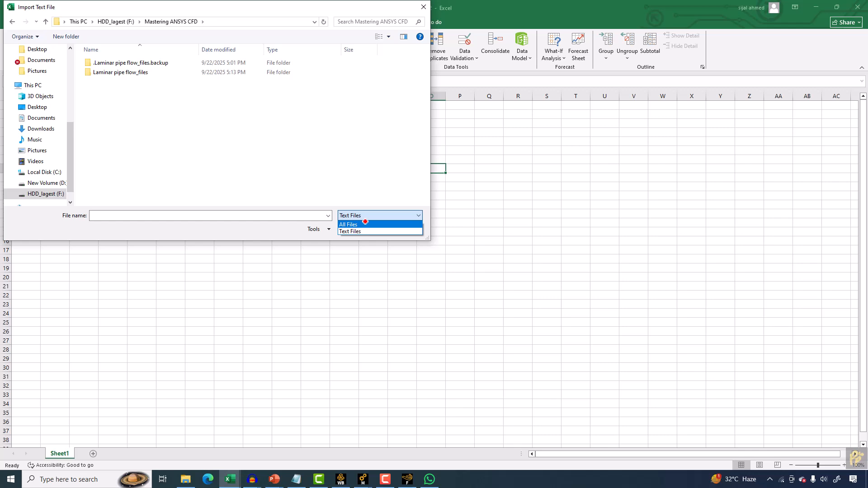
pyautogui.click(365, 224)
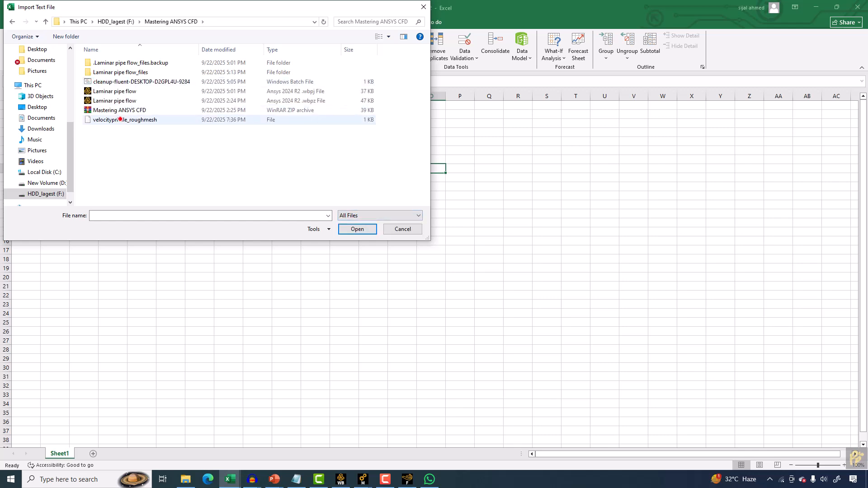
pyautogui.click(120, 119)
pyautogui.press('Return')
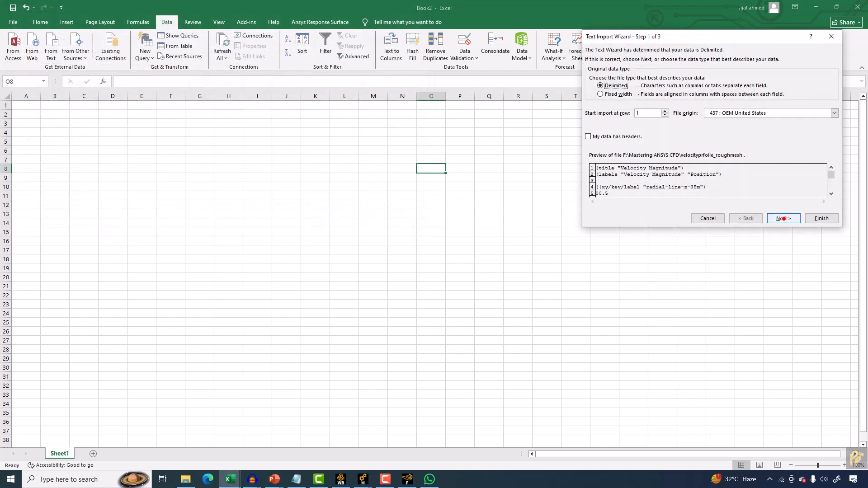
# Finish the text import using tab and space delimiters, placing data in the existing worksheet at O8.
pyautogui.click(784, 218)
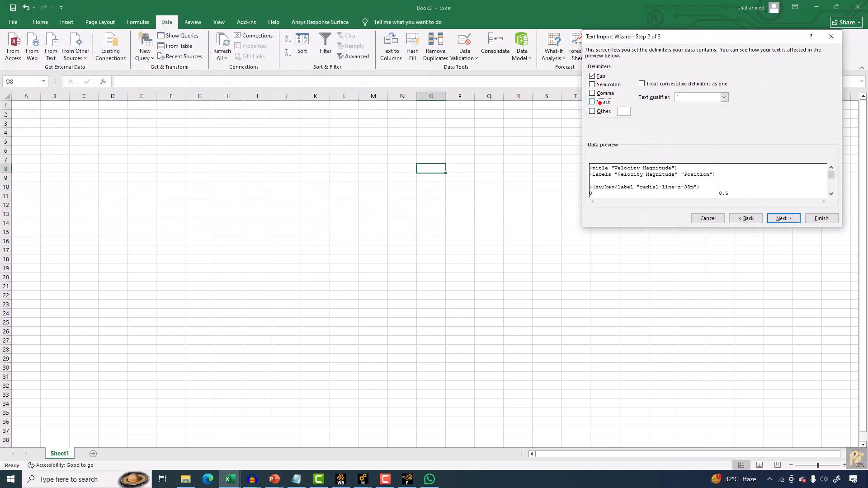
pyautogui.click(600, 102)
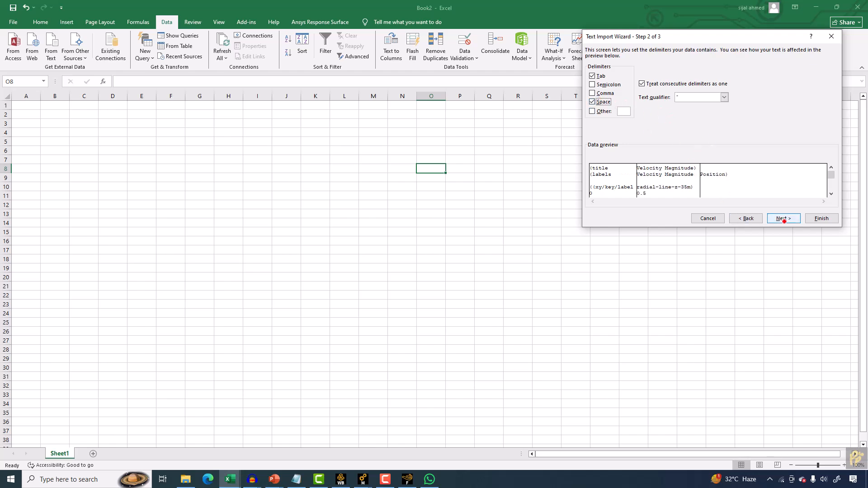
pyautogui.click(782, 218)
pyautogui.click(818, 219)
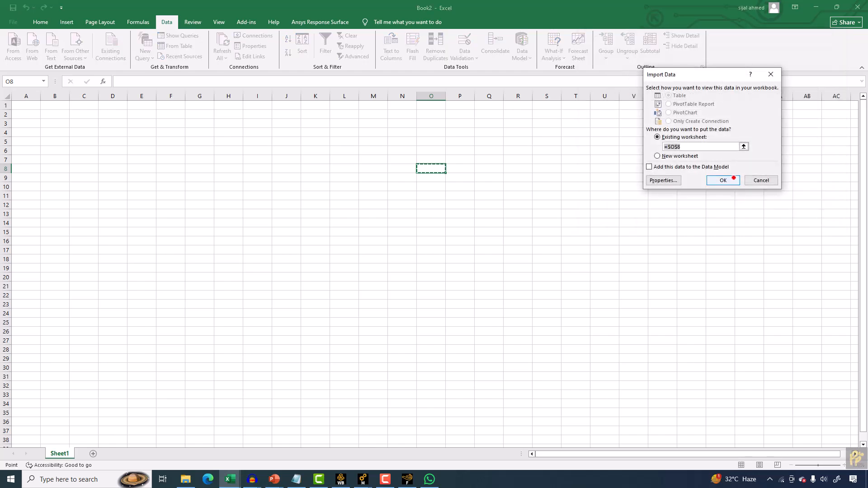
pyautogui.click(721, 180)
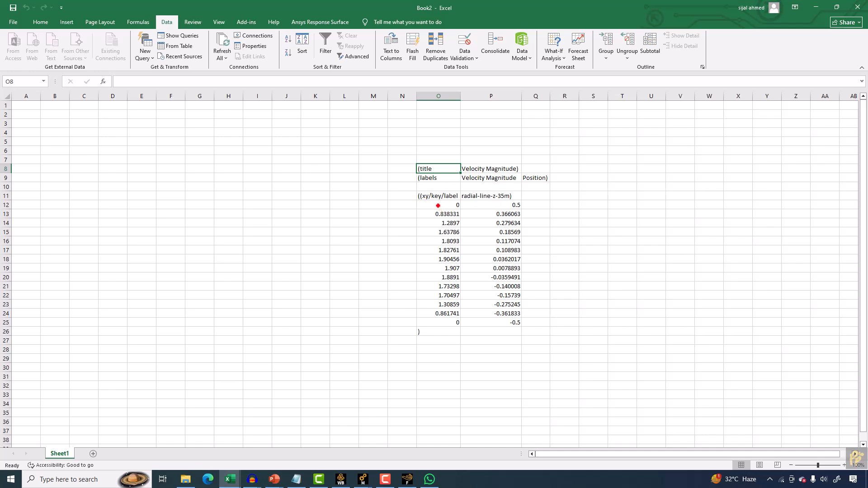
# Move the imported velocity and position values to start at cell I9.
pyautogui.moveTo(437, 205); pyautogui.dragTo(498, 323)
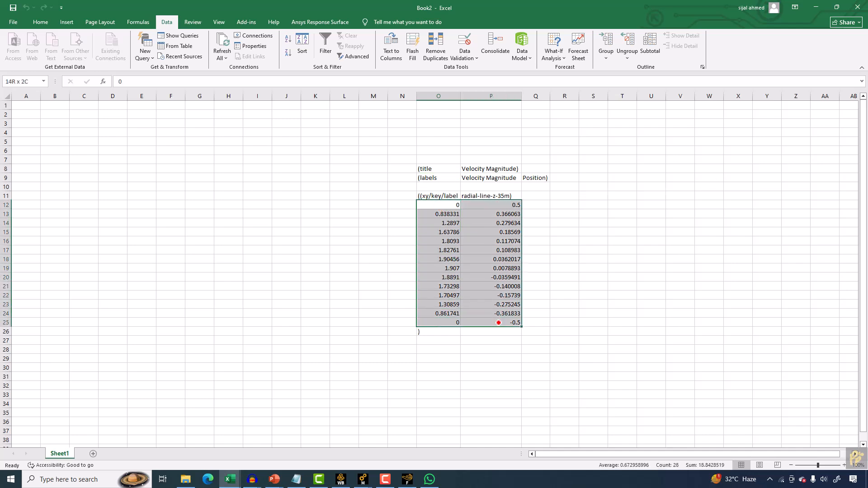
pyautogui.rightClick(430, 223)
pyautogui.click(445, 239)
pyautogui.rightClick(263, 173)
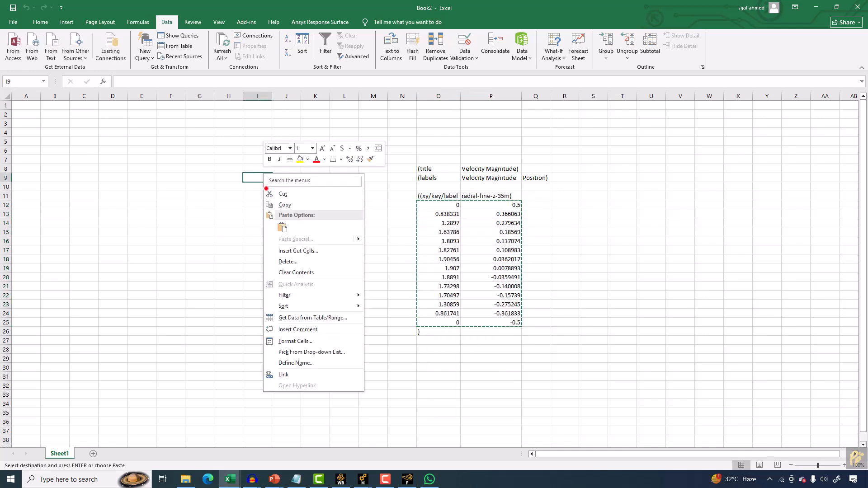
pyautogui.click(281, 225)
# Label the first data column velocity in cell I8.
pyautogui.click(259, 169)
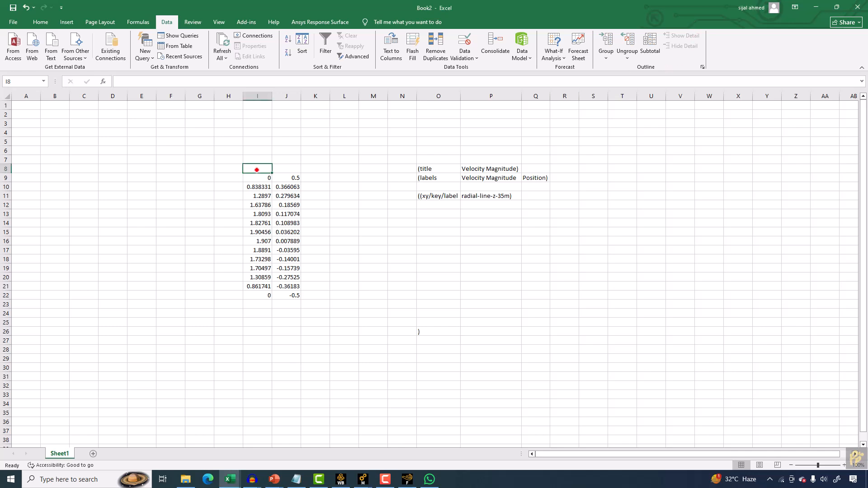
pyautogui.write('velocity')
pyautogui.press('Tab')
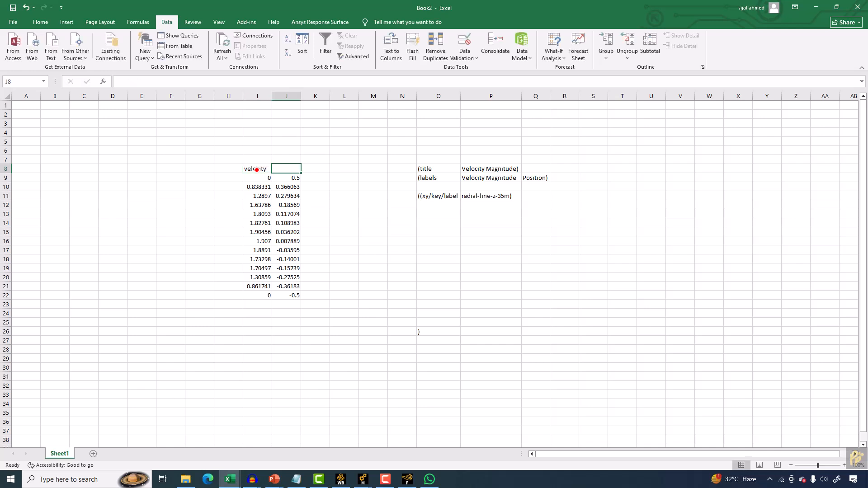
# Label the second data column Radial distance in J8 and widen column J to fit.
pyautogui.write('Radial distance')
pyautogui.press('Return')
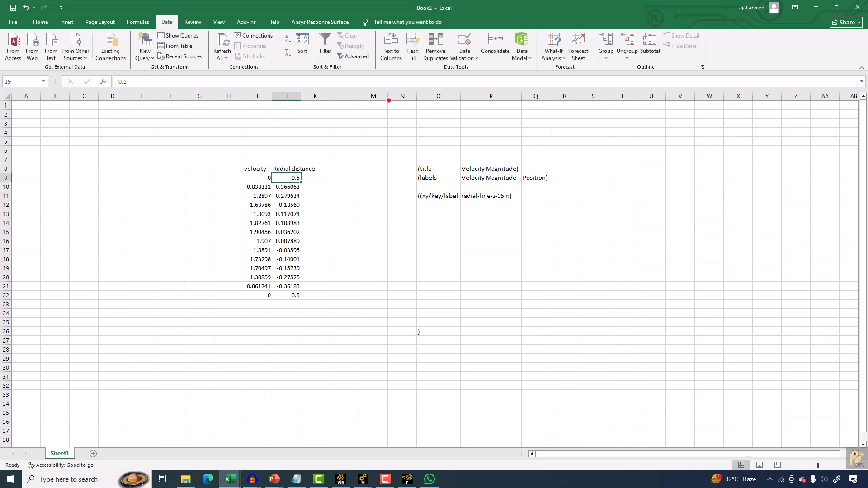
pyautogui.moveTo(303, 92); pyautogui.dragTo(315, 92)
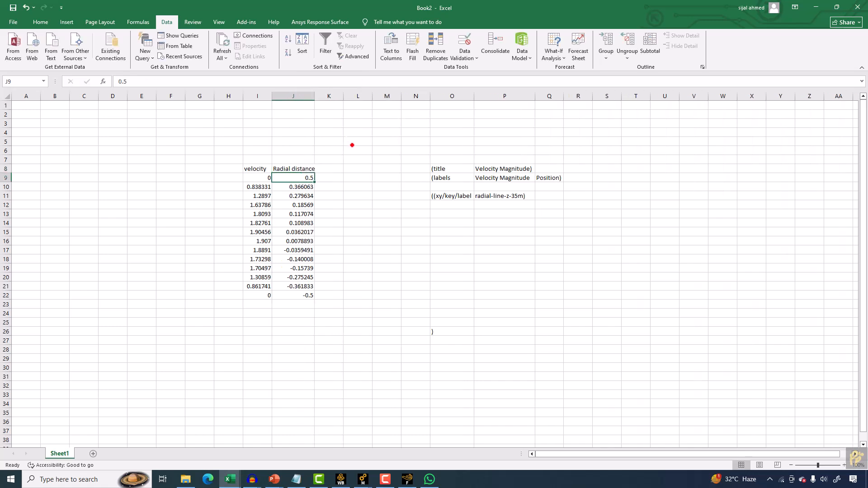
# Delete the leftover import header text around O8 to P11.
pyautogui.moveTo(455, 170); pyautogui.dragTo(642, 215)
pyautogui.press('Delete')
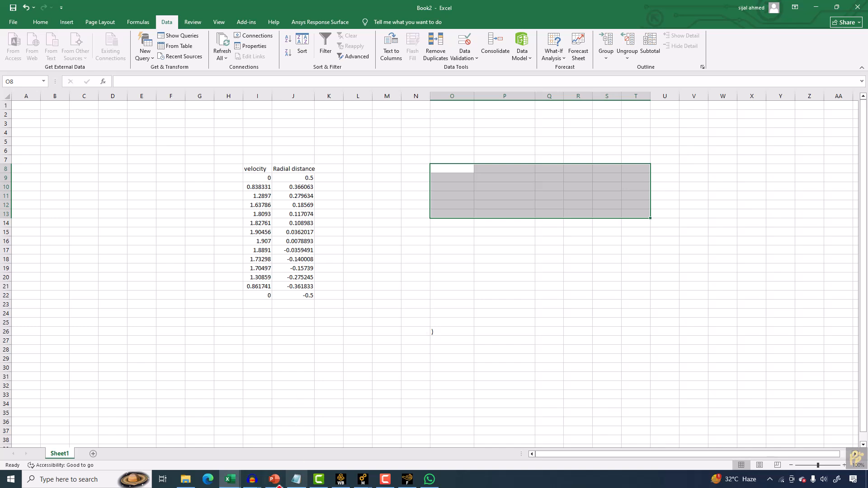
# Switch to PowerPoint and copy the analytical velocity profile equation from the Analytical Velocity Profile slide.
pyautogui.click(274, 479)
pyautogui.click(372, 439)
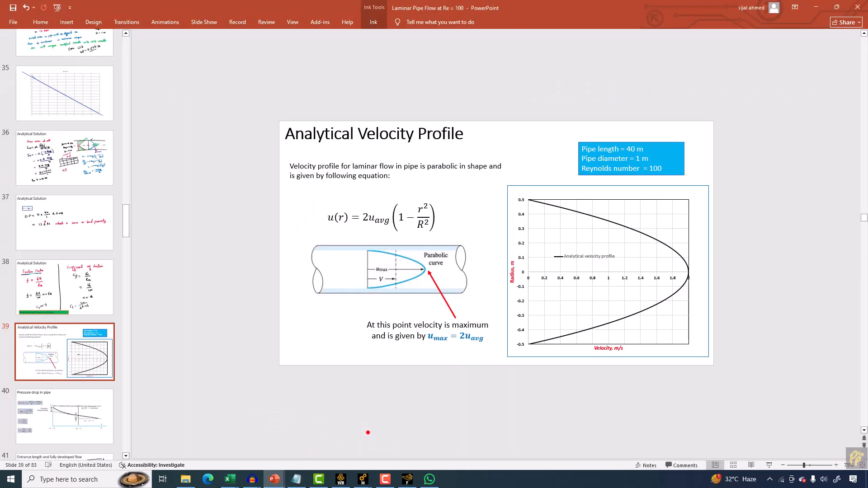
pyautogui.click(405, 220)
pyautogui.rightClick(357, 204)
pyautogui.press('Escape')
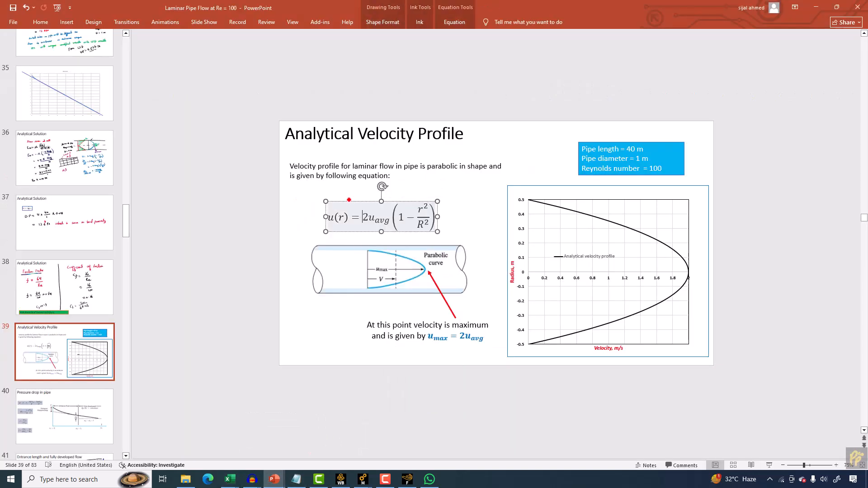
pyautogui.rightClick(351, 201)
pyautogui.click(371, 231)
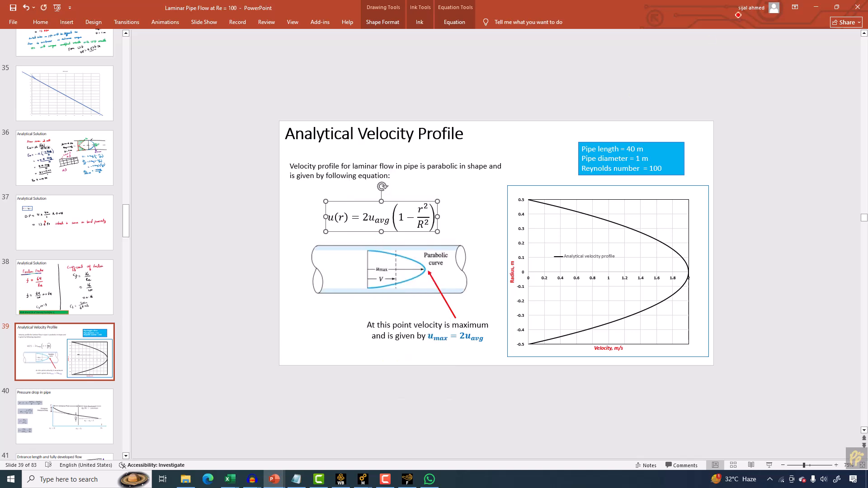
pyautogui.click(816, 8)
# Return to Excel and paste the equation into the worksheet near cell M3.
pyautogui.click(389, 170)
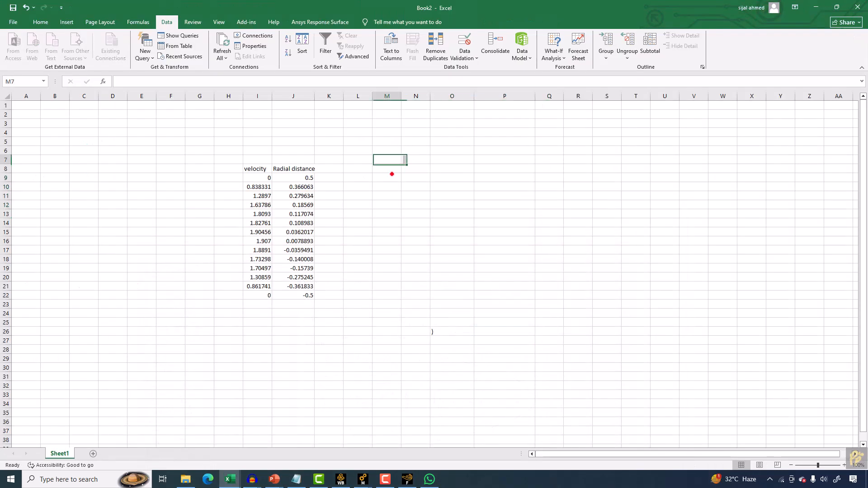
pyautogui.rightClick(388, 170)
pyautogui.click(389, 120)
pyautogui.click(389, 121)
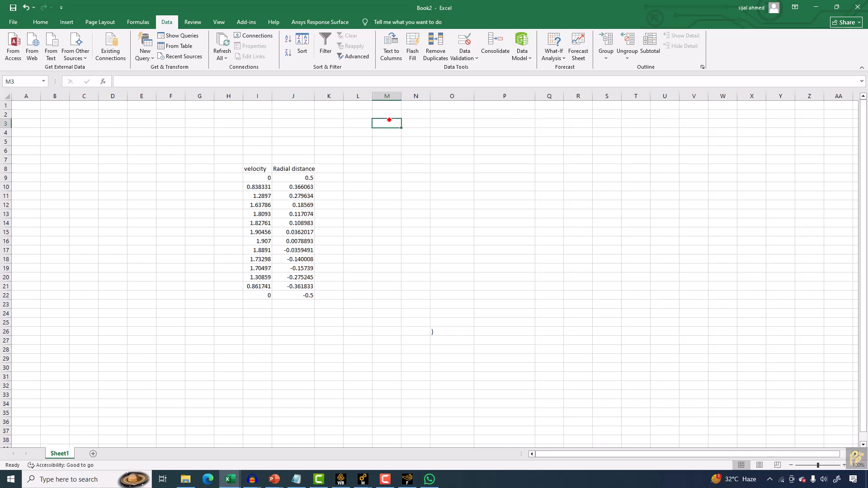
pyautogui.rightClick(388, 122)
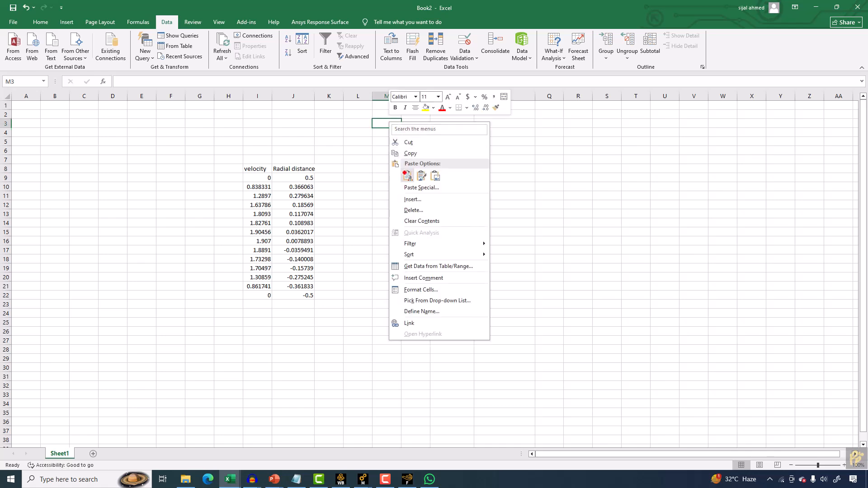
pyautogui.click(407, 175)
pyautogui.click(389, 167)
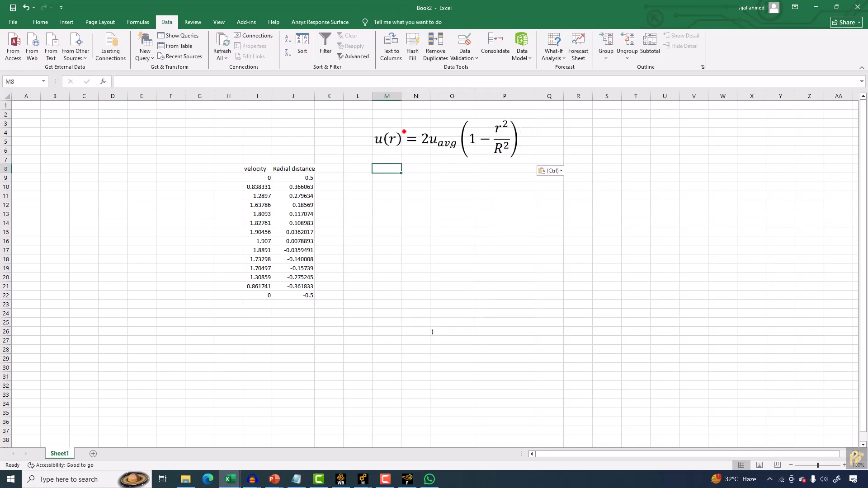
# Reposition the pasted equation above columns N to Q.
pyautogui.click(390, 125)
pyautogui.click(392, 110)
pyautogui.hotkey('ctrl', 'z')
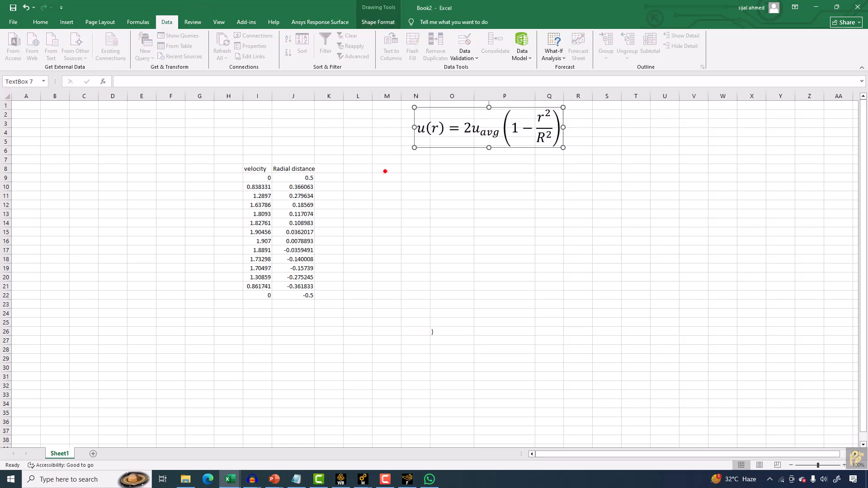
# Copy the velocity and Radial distance headers from I8:J8 to M8.
pyautogui.moveTo(260, 167); pyautogui.dragTo(281, 166)
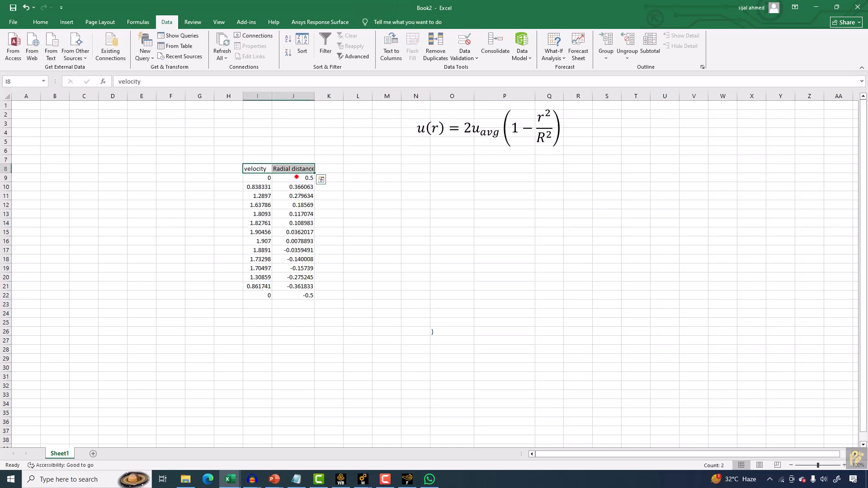
pyautogui.rightClick(296, 169)
pyautogui.click(321, 202)
pyautogui.click(391, 169)
pyautogui.rightClick(390, 169)
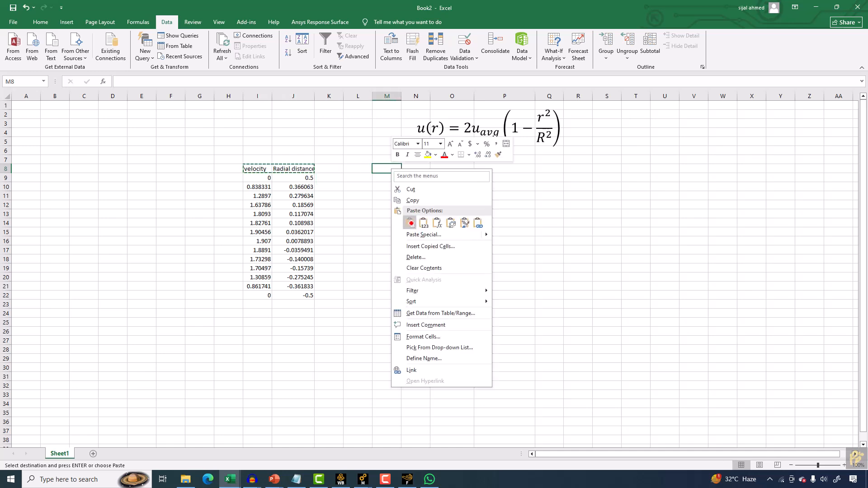
pyautogui.click(409, 223)
# Merge cells I7:J7 and M7:N7 for group headings.
pyautogui.click(263, 156)
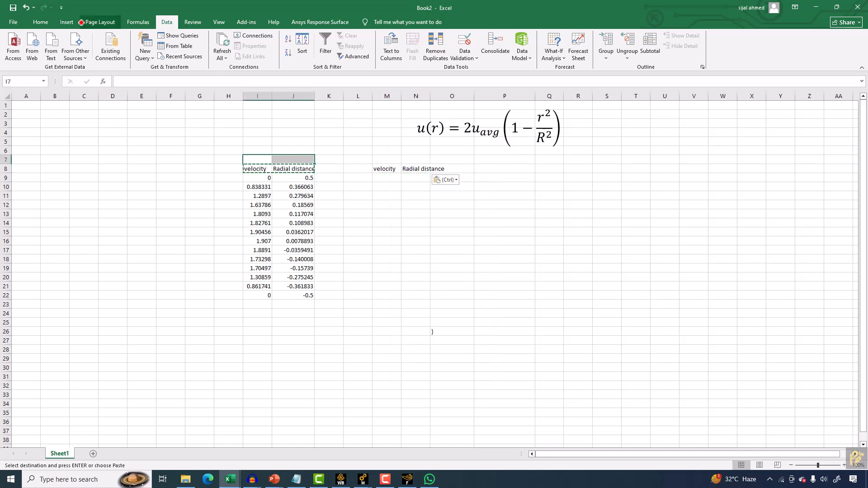
pyautogui.click(41, 23)
pyautogui.click(270, 53)
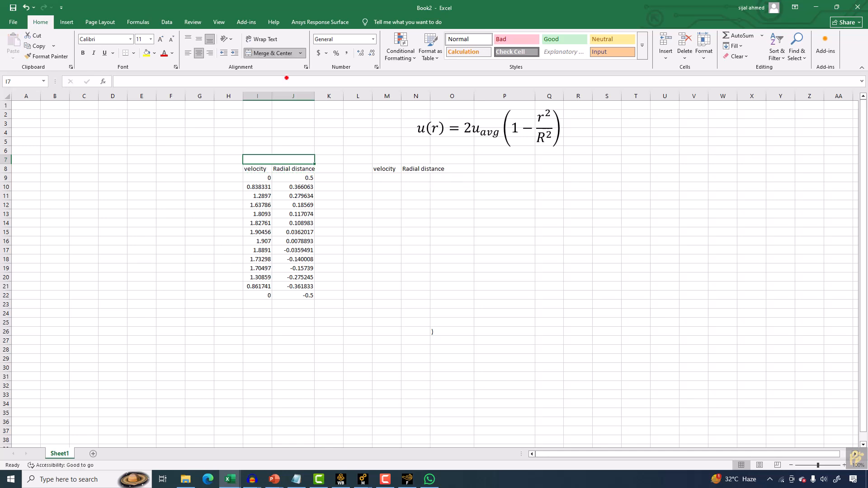
pyautogui.click(394, 159)
pyautogui.moveTo(395, 159); pyautogui.dragTo(414, 159)
pyautogui.click(271, 53)
# Enter the heading CFD in the merged cell above the CFD columns.
pyautogui.click(260, 160)
pyautogui.write('CFD')
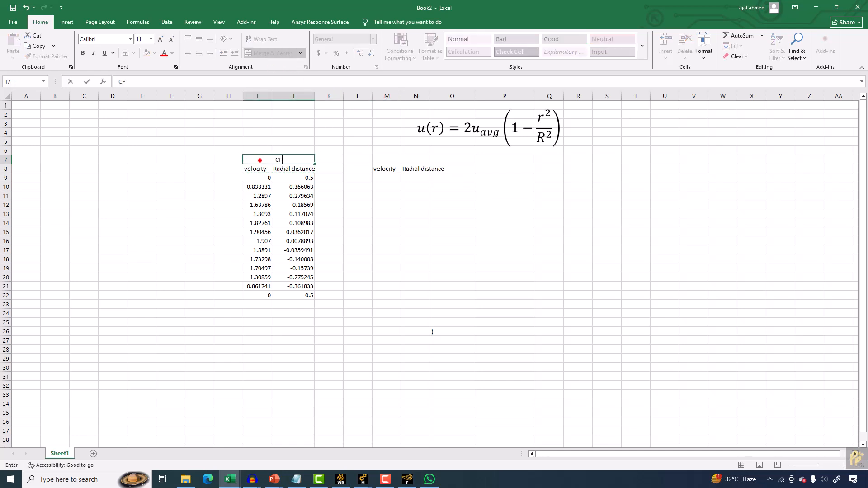
pyautogui.press('Tab')
pyautogui.press('Tab')
pyautogui.press('Right')
pyautogui.hotkey('ctrl', 'alt', 'F3')
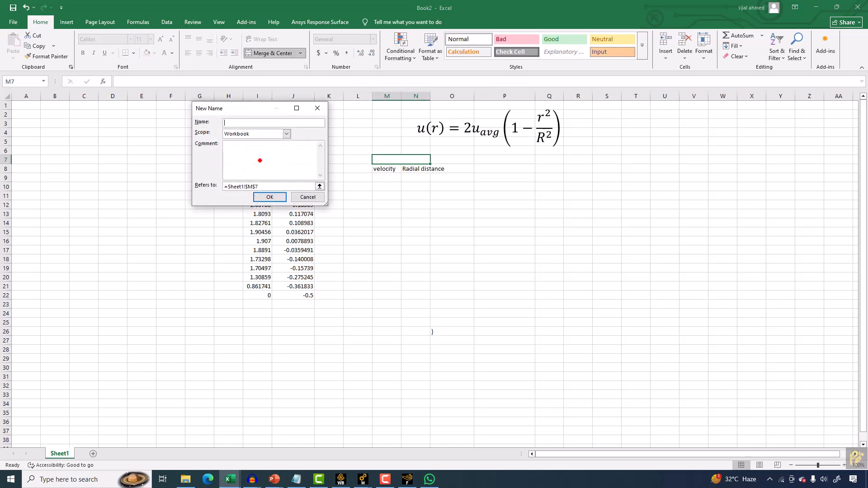
pyautogui.click(308, 197)
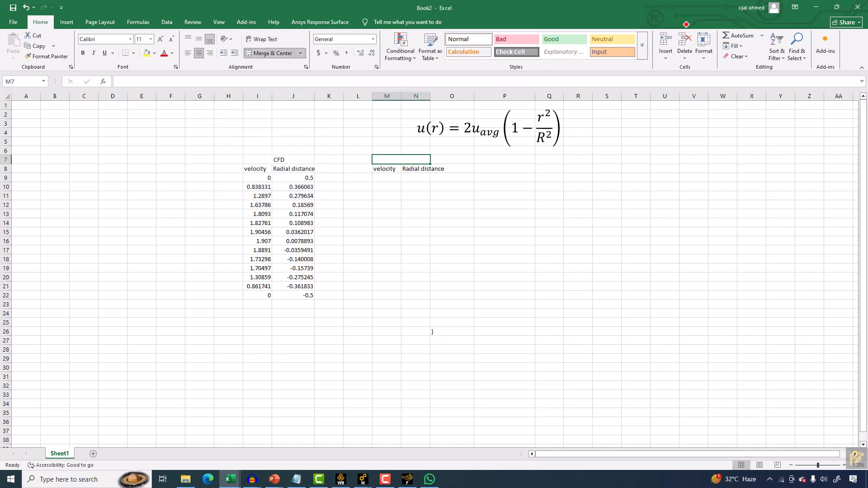
# Enter the heading Analytical in the merged cell above the analytical columns.
pyautogui.click(397, 159)
pyautogui.write('Analytical')
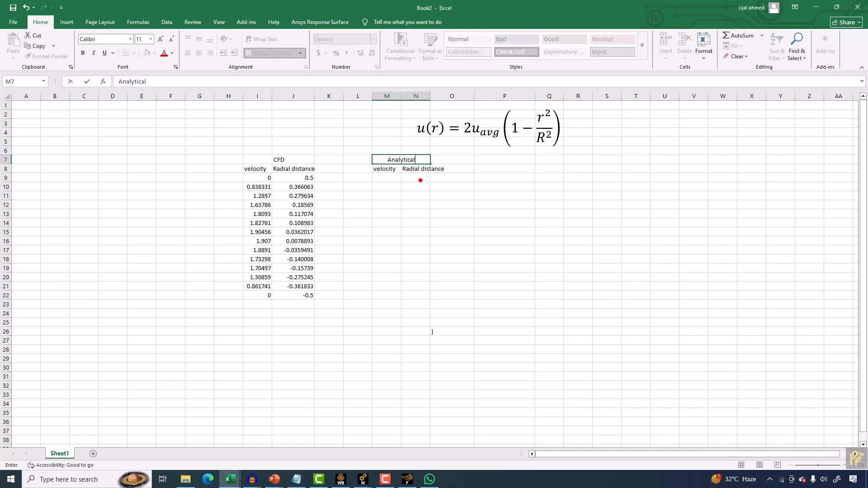
pyautogui.click(380, 177)
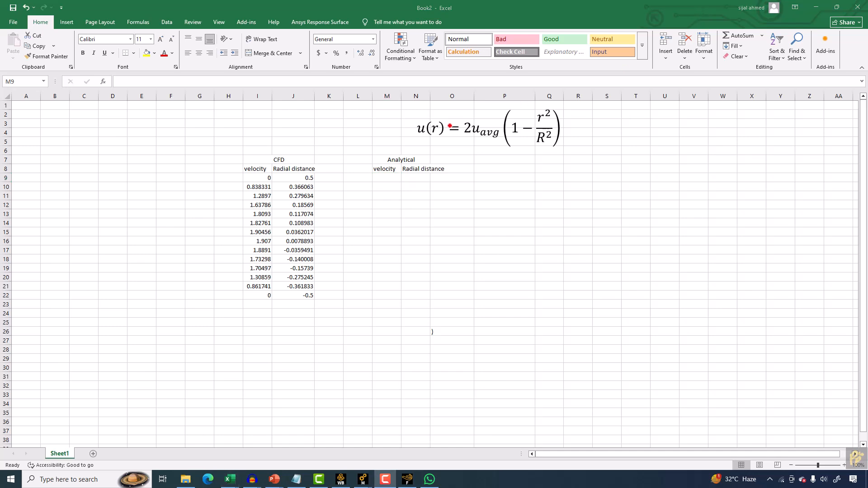
# Enter 0.5 as the first analytical radial distance in N9.
pyautogui.click(412, 177)
pyautogui.write('0.')
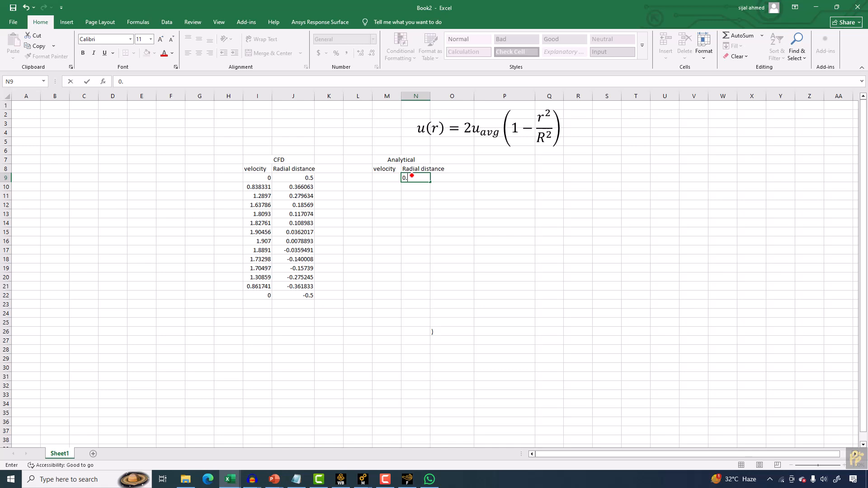
pyautogui.write('5')
pyautogui.press('Return')
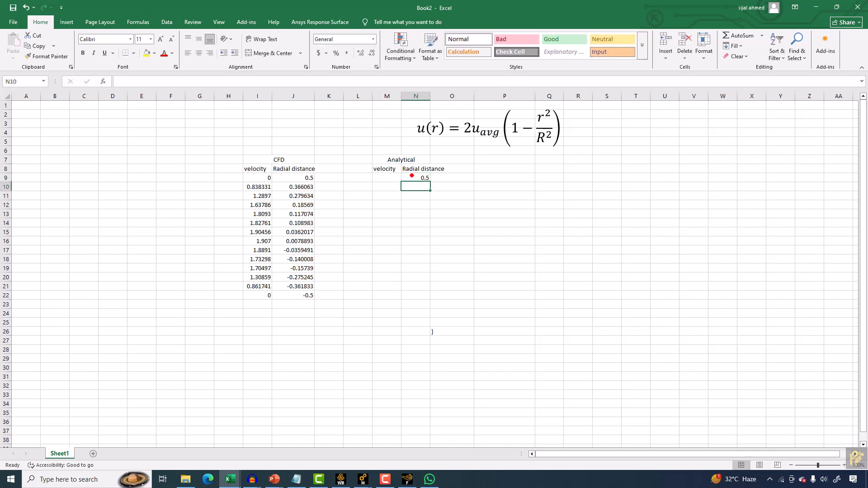
# In N10, enter a formula subtracting 0.05 from N9.
pyautogui.write('=')
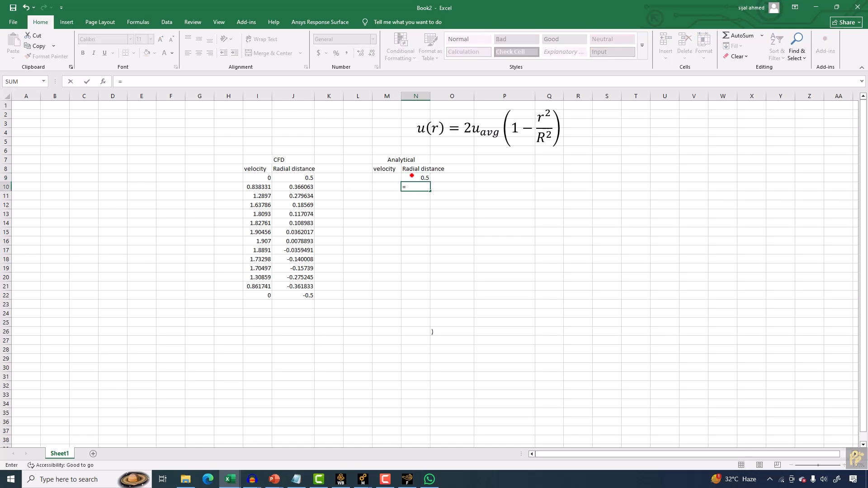
pyautogui.click(415, 175)
pyautogui.write('-0.05')
pyautogui.press('Return')
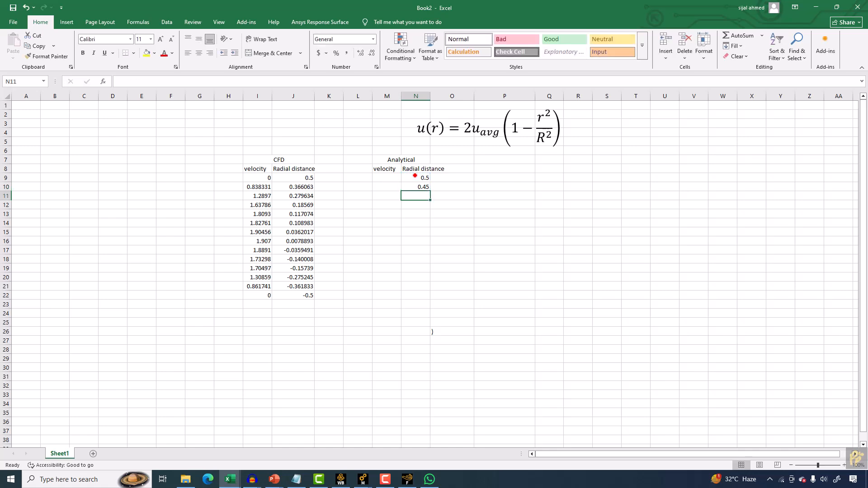
# Fill the formula down column N and clear the extra values in N30 to N33, ending at -0.5.
pyautogui.click(423, 187)
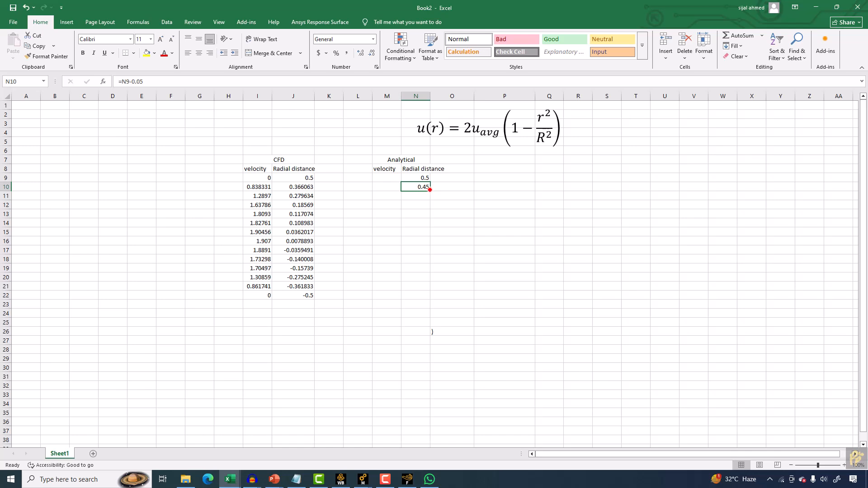
pyautogui.moveTo(430, 190); pyautogui.dragTo(430, 400)
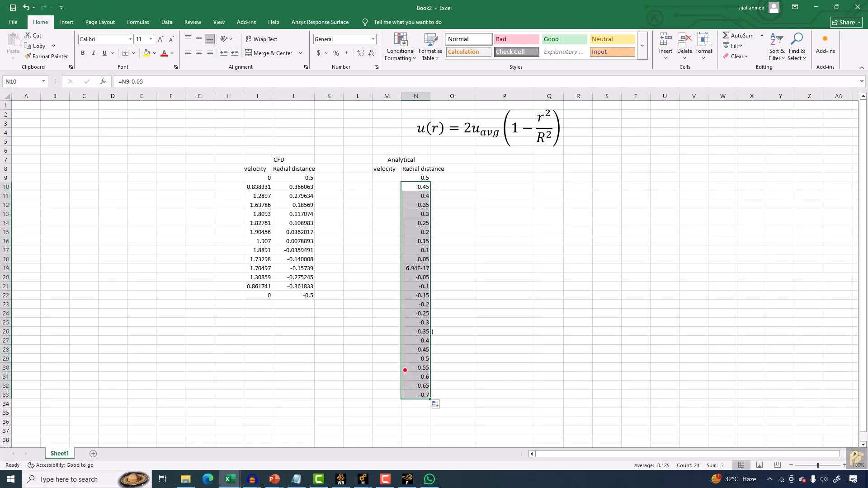
pyautogui.moveTo(406, 368); pyautogui.dragTo(413, 395)
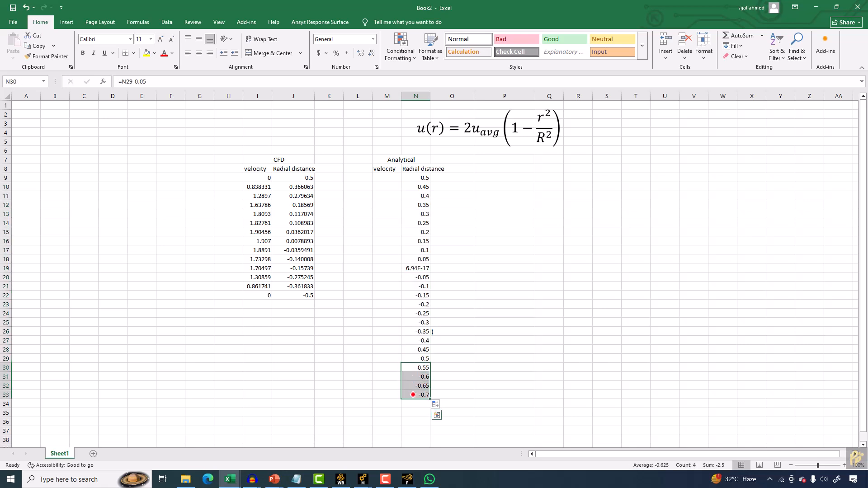
pyautogui.press('Delete')
pyautogui.click(413, 269)
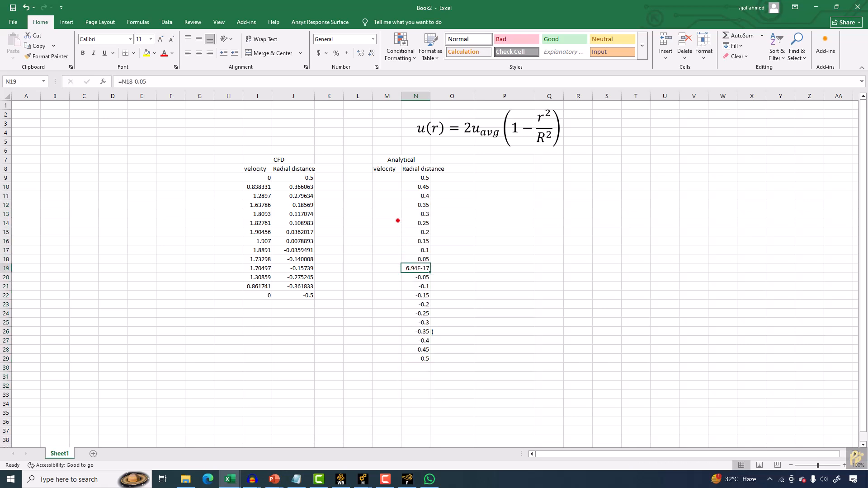
# Try to start the analytical velocity formula in M9.
pyautogui.click(382, 179)
pyautogui.write('=')
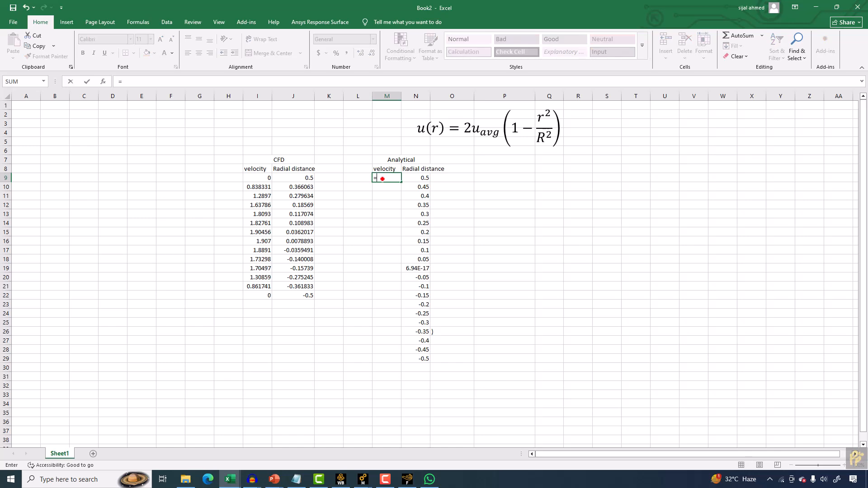
pyautogui.write('2**')
pyautogui.click(423, 181)
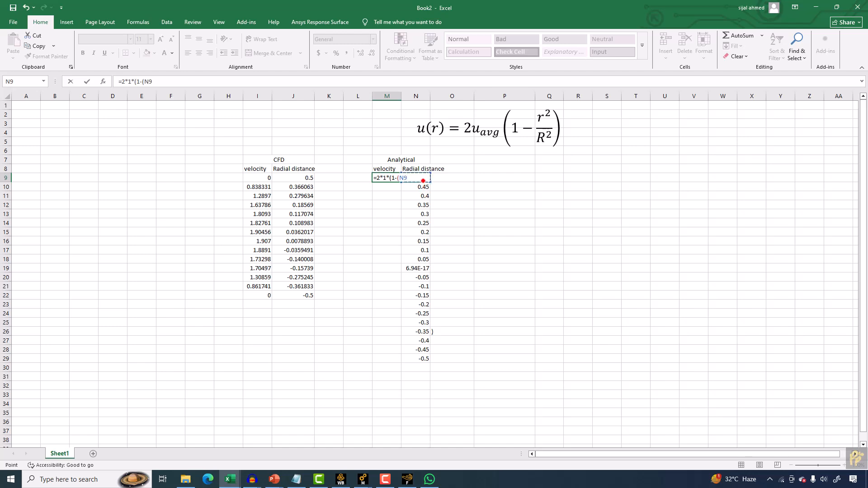
pyautogui.press('BackSpace')
pyautogui.press('BackSpace')
pyautogui.press('BackSpace')
pyautogui.press('BackSpace')
pyautogui.press('BackSpace')
pyautogui.press('BackSpace')
pyautogui.press('BackSpace')
pyautogui.press('BackSpace')
pyautogui.press('BackSpace')
pyautogui.press('BackSpace')
pyautogui.press('BackSpace')
# Define uavg as 1 m/s in cells S2 to U2.
pyautogui.click(612, 118)
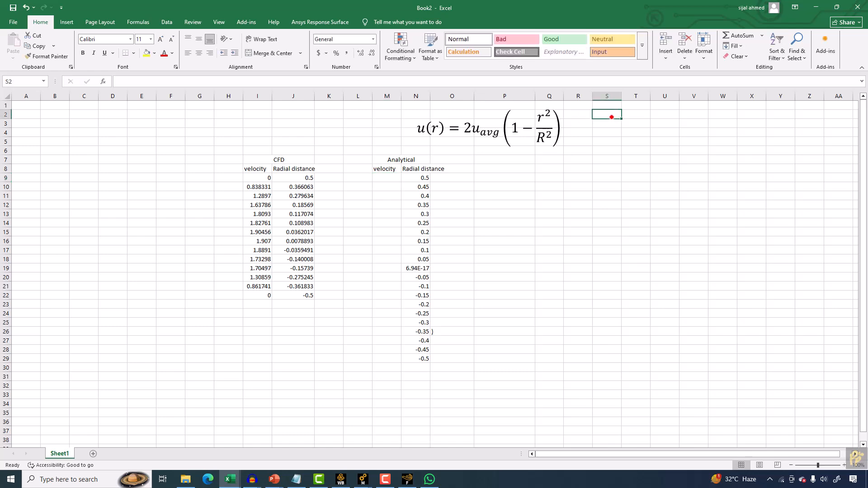
pyautogui.write('uavg')
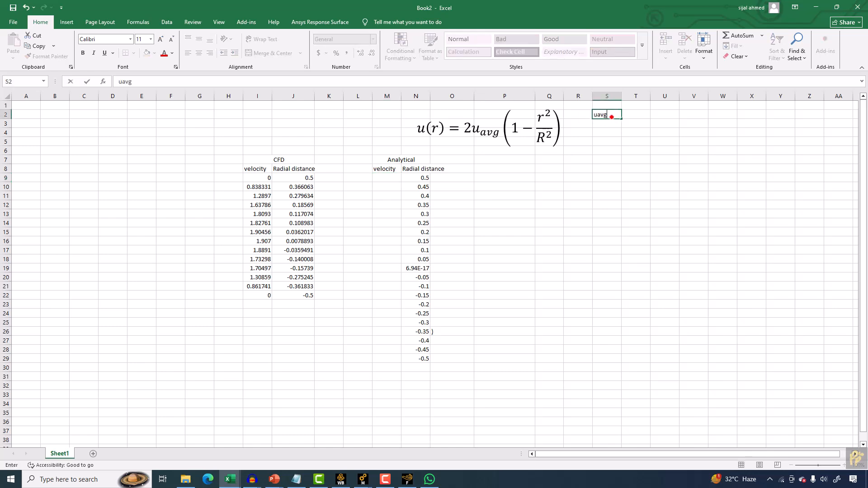
pyautogui.press('Tab')
pyautogui.write('1')
pyautogui.press('Tab')
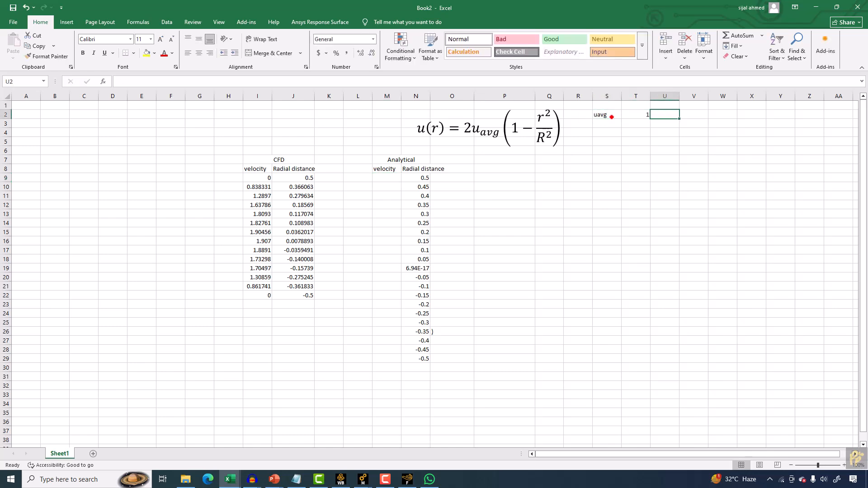
pyautogui.write('m/s')
# Define R as 0.5 in cells S3 and T3.
pyautogui.press('Left')
pyautogui.press('Down')
pyautogui.press('Left')
pyautogui.write('R')
pyautogui.press('Tab')
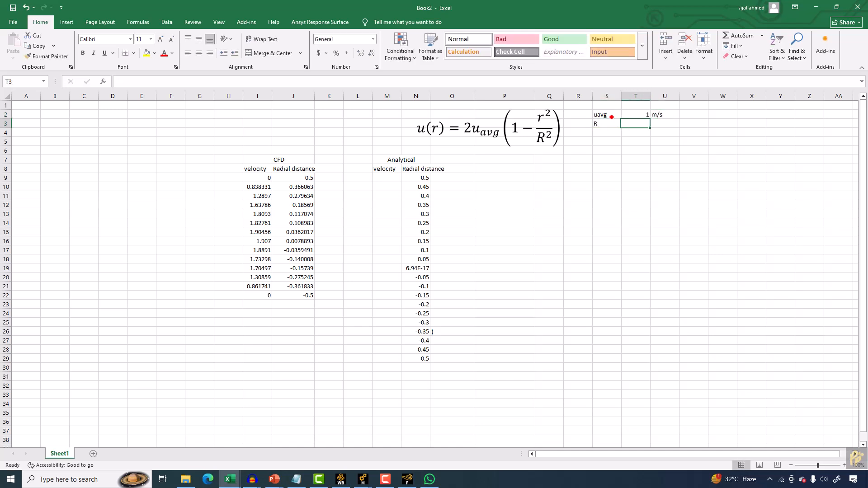
pyautogui.write('0.5')
pyautogui.press('Tab')
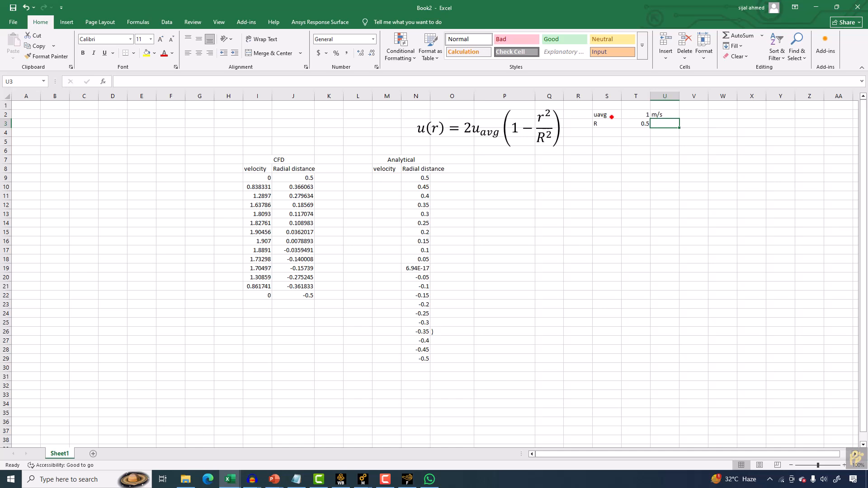
# Add the m/s unit beside R and enter the analytical velocity formula =2*$T$2*(1-((N9^2)/($T$3^2))) in M9, accepting the correction.
pyautogui.write('m/s')
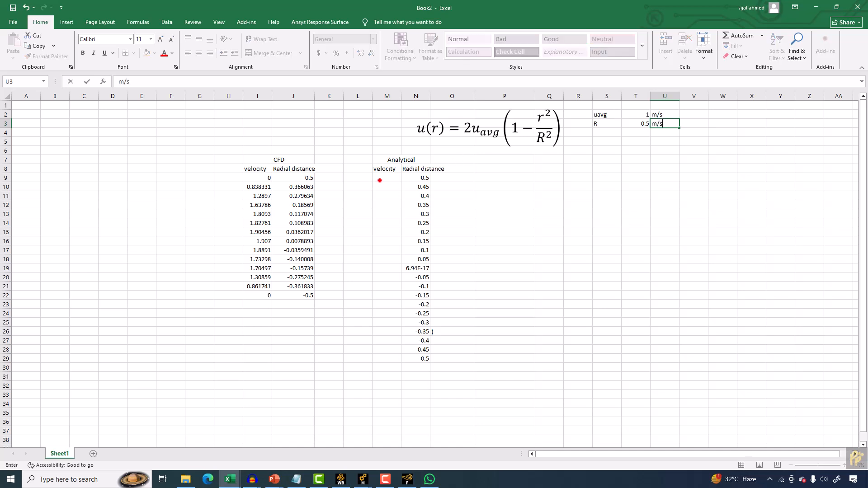
pyautogui.click(380, 179)
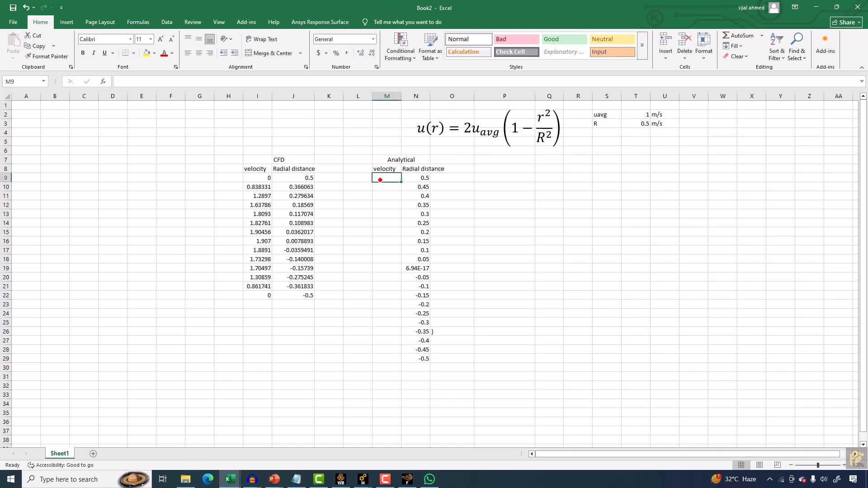
pyautogui.write('=')
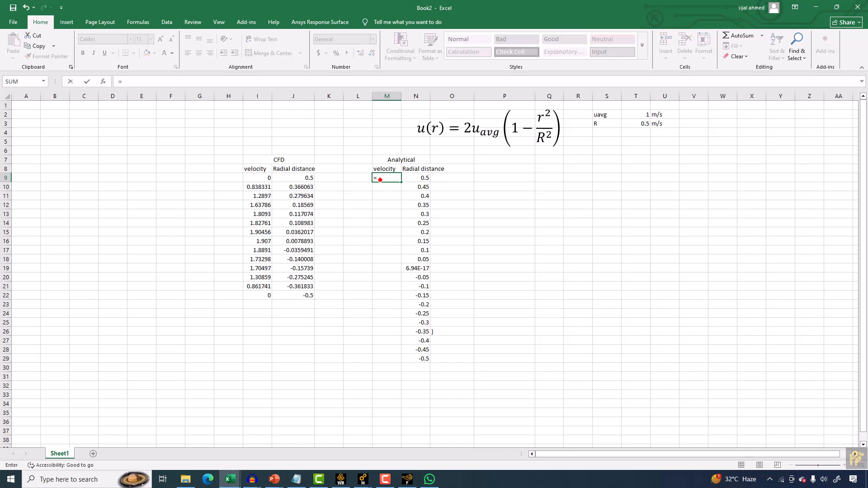
pyautogui.write('2*')
pyautogui.click(643, 117)
pyautogui.write('*')
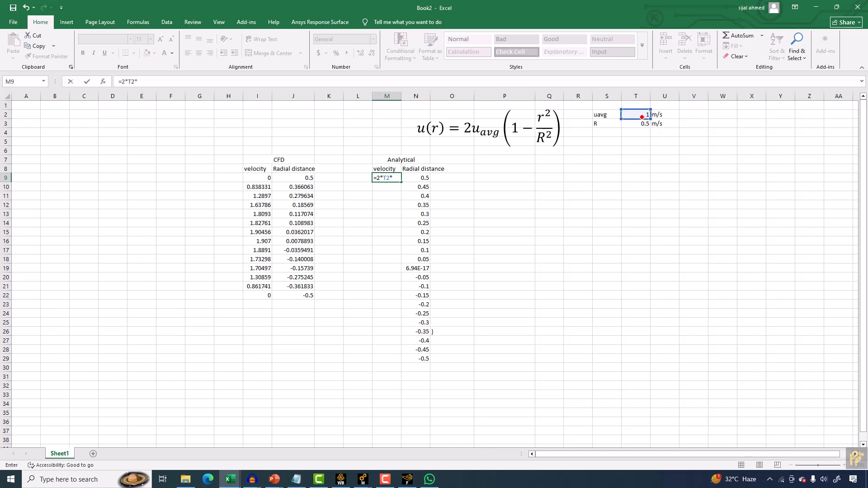
pyautogui.write('(1-(')
pyautogui.click(414, 189)
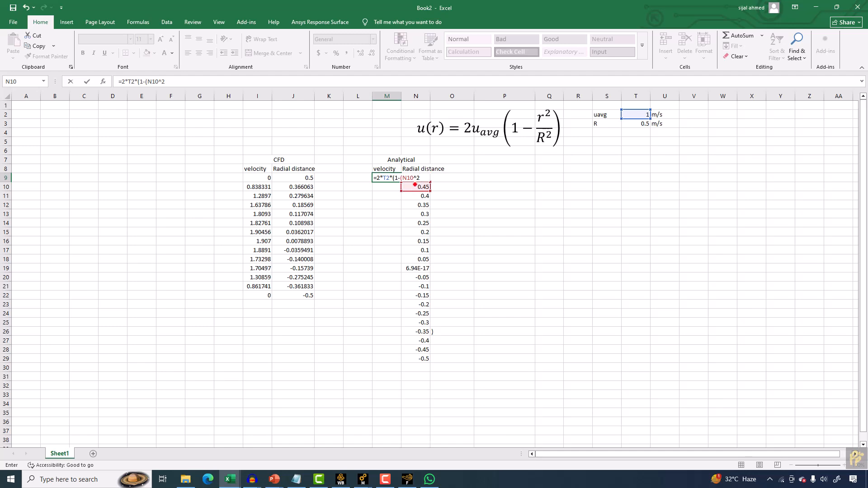
pyautogui.write('9')
pyautogui.press('Delete')
pyautogui.press('Delete')
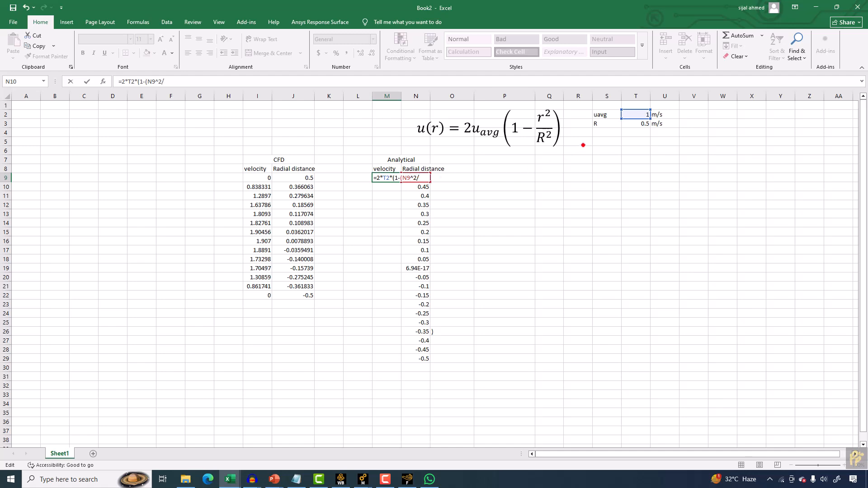
pyautogui.click(638, 124)
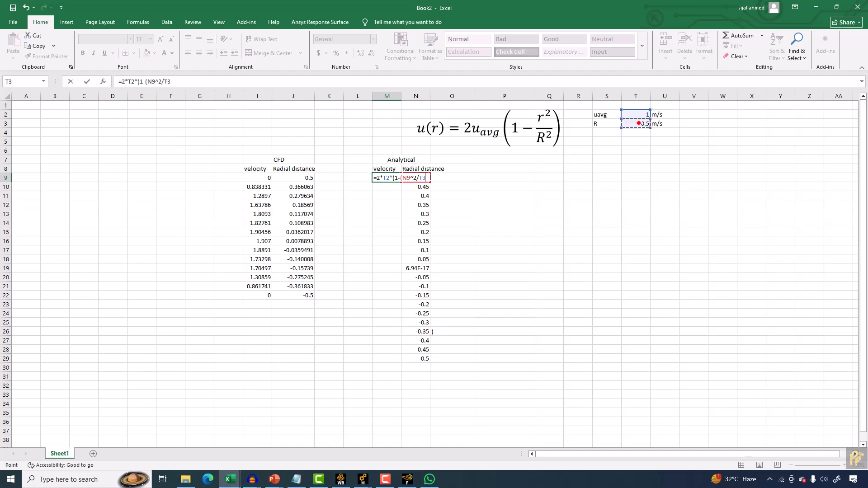
pyautogui.write('^2')
pyautogui.click(401, 177)
pyautogui.write('(')
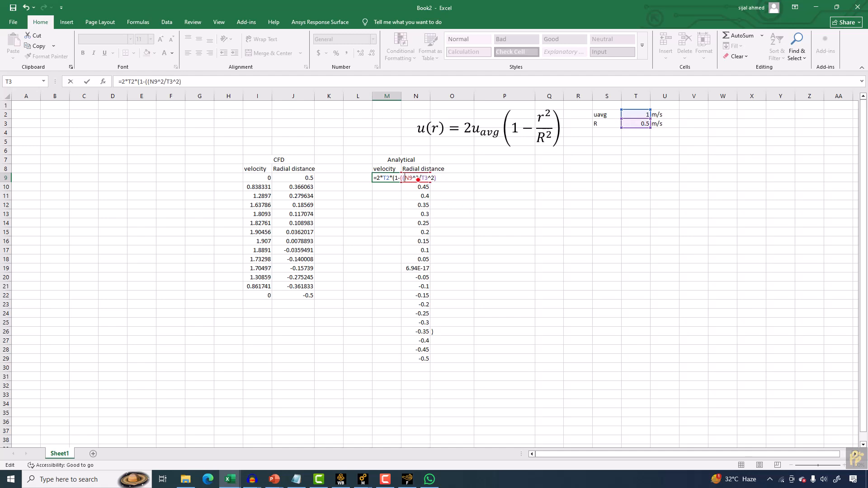
pyautogui.write(')')
pyautogui.write('(')
pyautogui.write('$T$')
pyautogui.click(384, 178)
pyautogui.write('$T$')
pyautogui.press('Return')
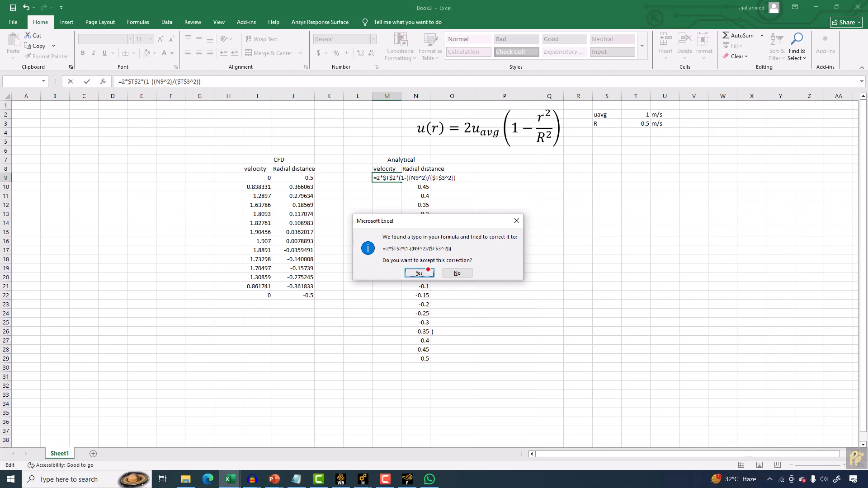
pyautogui.click(427, 272)
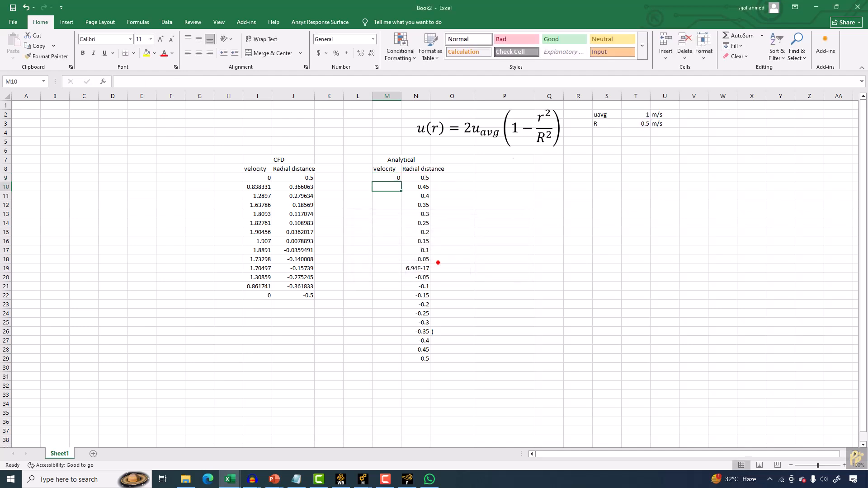
# Fill the analytical velocity formula down column M to row 29.
pyautogui.click(395, 176)
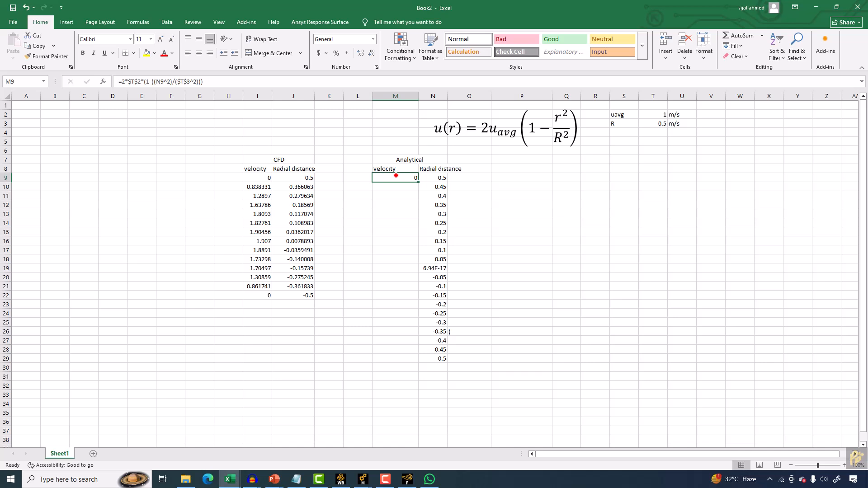
pyautogui.click(653, 124)
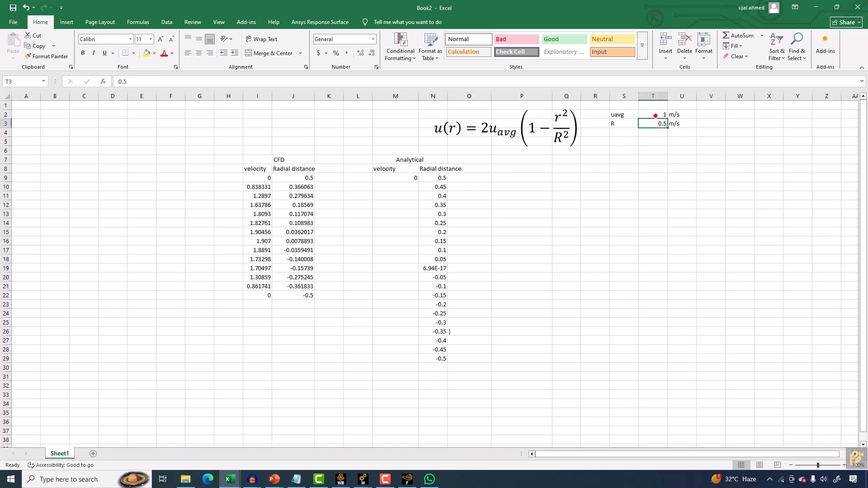
pyautogui.click(395, 179)
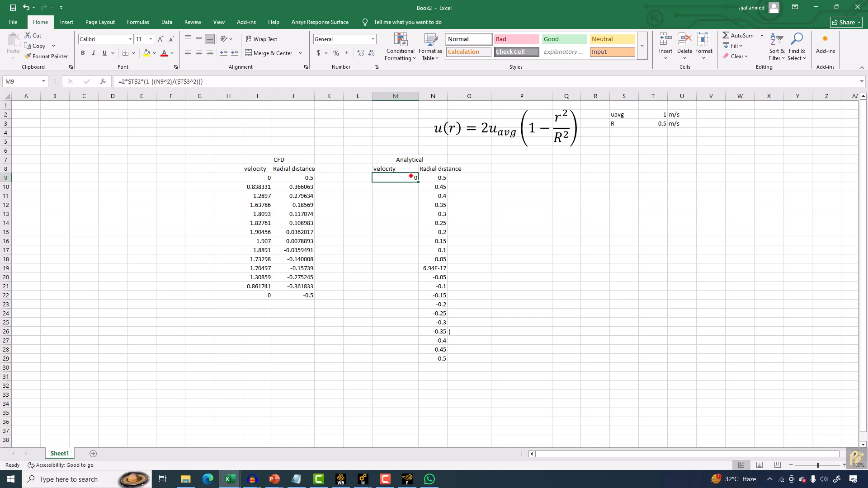
pyautogui.moveTo(417, 181); pyautogui.dragTo(418, 362)
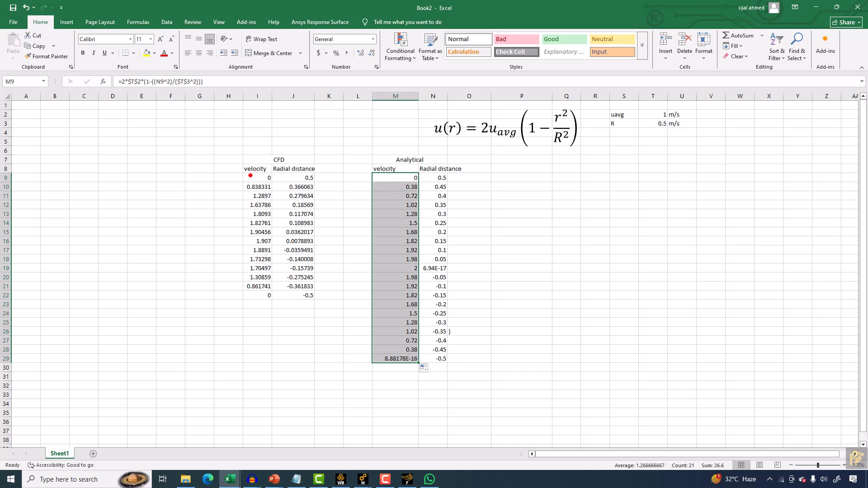
# Insert a scatter chart with smooth lines and markers from the analytical data in M9:N29.
pyautogui.moveTo(250, 176); pyautogui.dragTo(294, 214)
pyautogui.moveTo(388, 177); pyautogui.dragTo(425, 356)
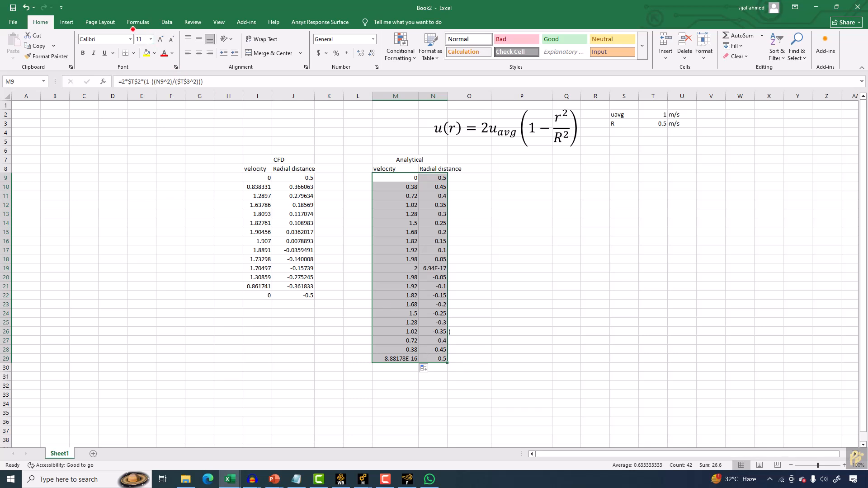
pyautogui.click(66, 21)
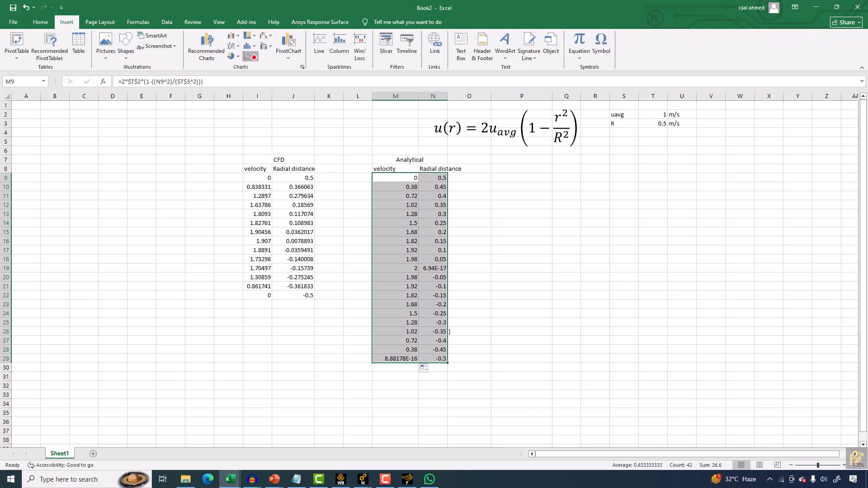
pyautogui.click(249, 56)
pyautogui.click(280, 85)
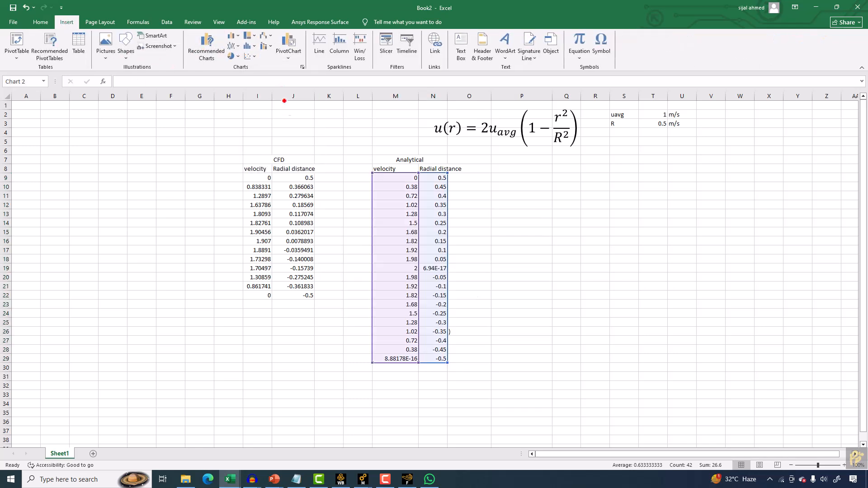
# Add a chart series using CFD velocity I9:I22 as X values and radial distance J9:J22 as Y values.
pyautogui.rightClick(425, 235)
pyautogui.click(452, 286)
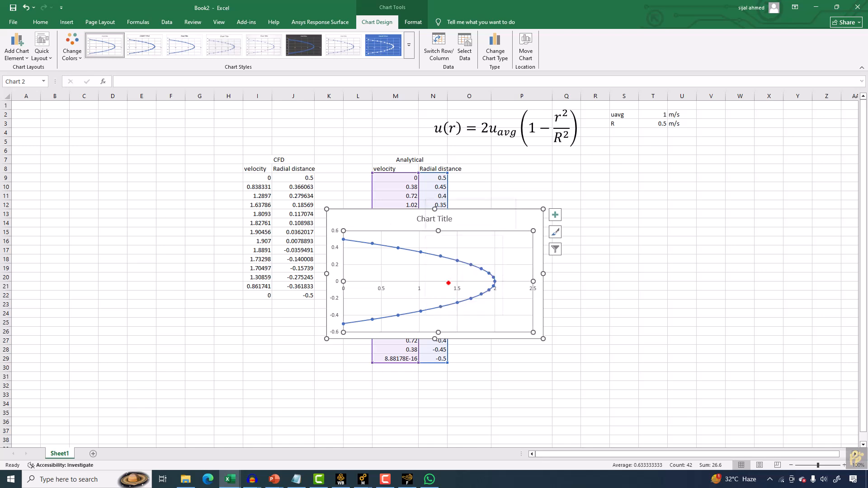
pyautogui.click(608, 138)
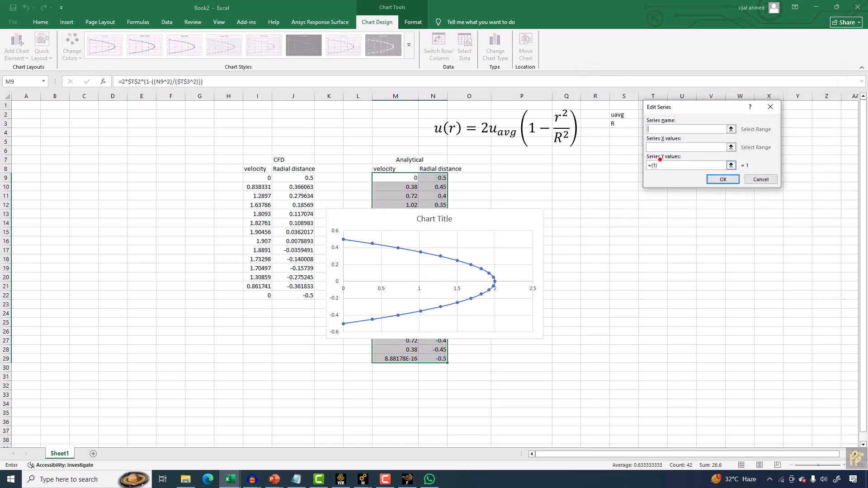
pyautogui.click(733, 145)
pyautogui.moveTo(263, 182); pyautogui.dragTo(262, 296)
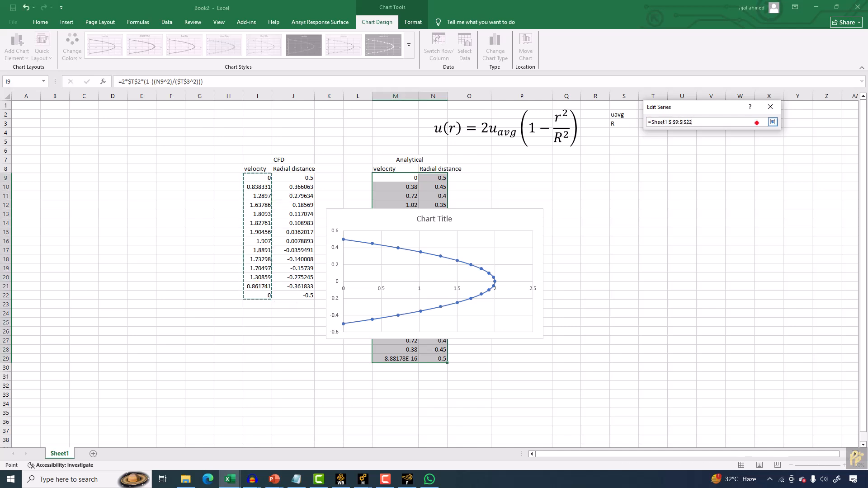
pyautogui.click(773, 122)
pyautogui.click(731, 165)
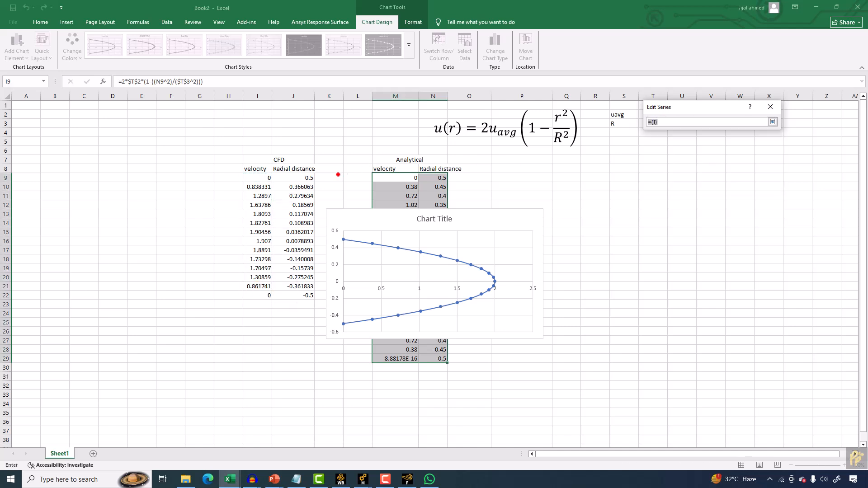
pyautogui.moveTo(299, 180); pyautogui.dragTo(294, 296)
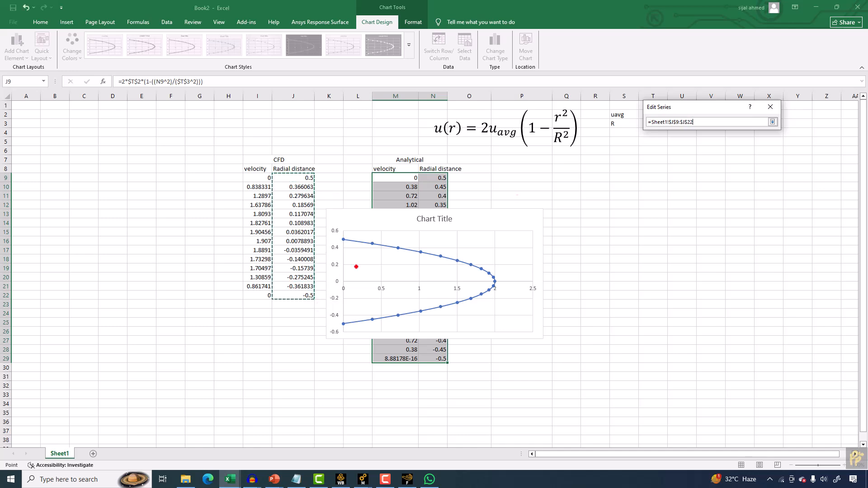
pyautogui.click(773, 122)
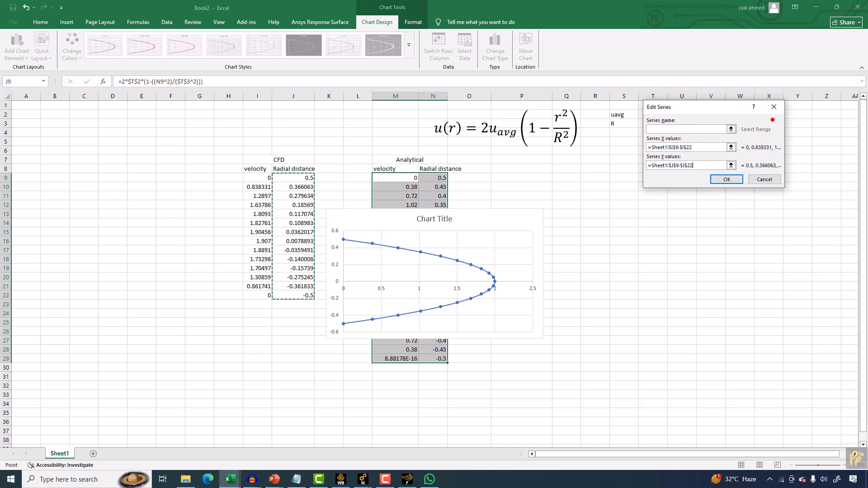
pyautogui.click(726, 179)
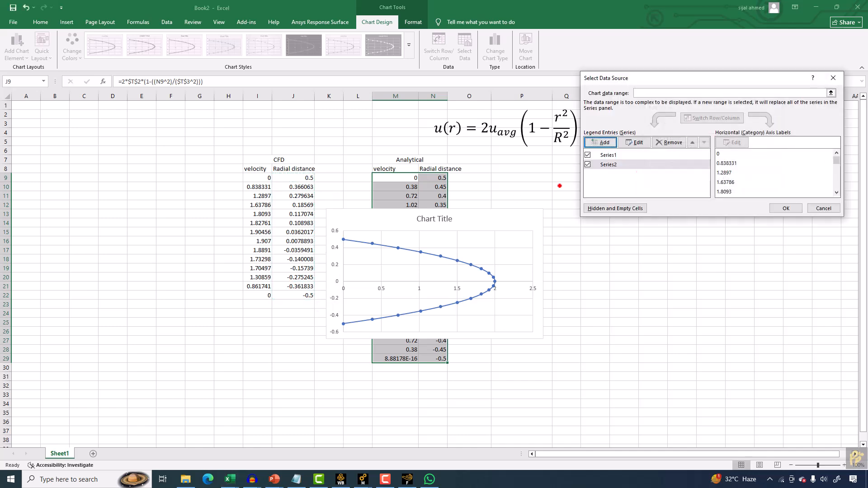
# Rename the chart series to Analytical and CFD_RoughMesh.
pyautogui.click(619, 155)
pyautogui.click(635, 142)
pyautogui.write('Analytical')
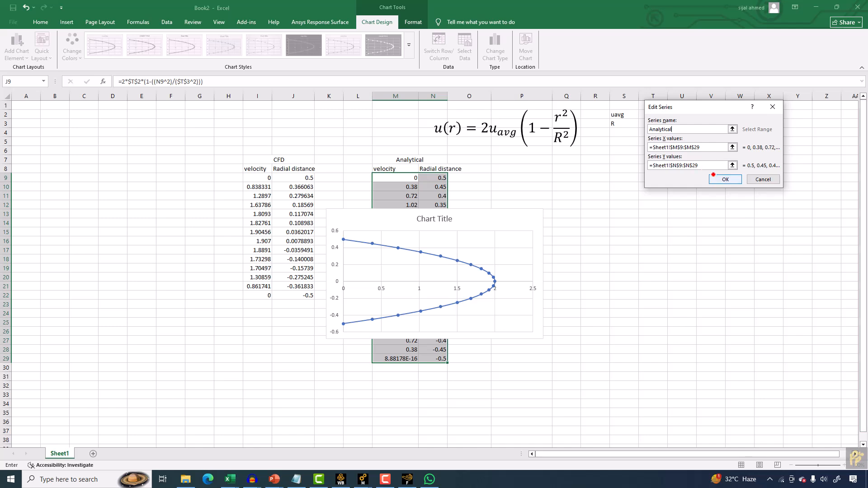
pyautogui.click(725, 179)
pyautogui.click(613, 165)
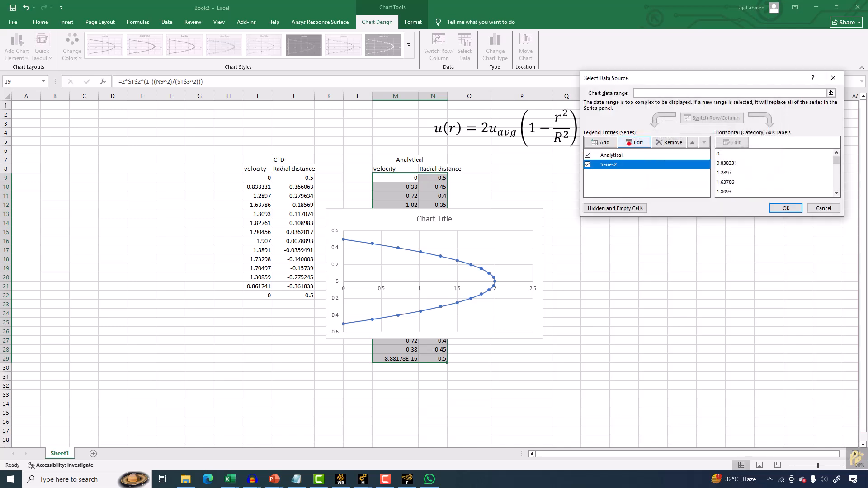
pyautogui.click(633, 143)
pyautogui.write('CFD')
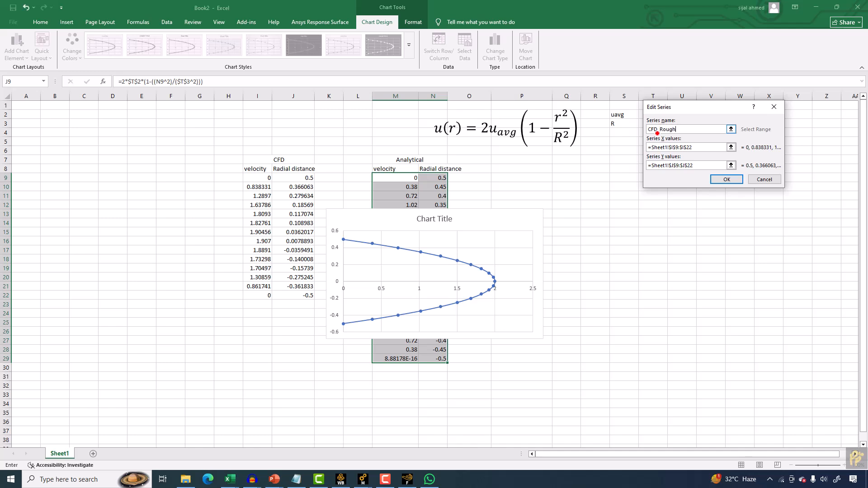
pyautogui.write('_RoughMesh')
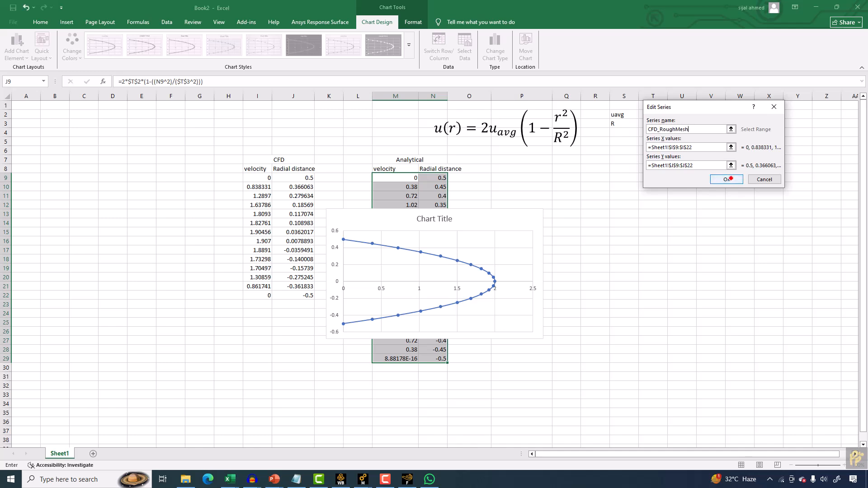
pyautogui.click(733, 180)
pyautogui.click(786, 208)
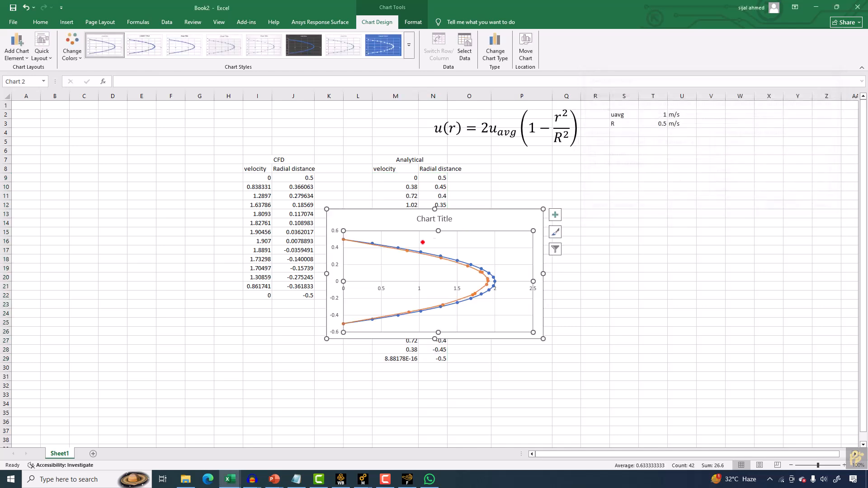
# Move the chart beside the tables, apply Quick Layout 1, and enlarge the chart.
pyautogui.moveTo(376, 211); pyautogui.dragTo(572, 212)
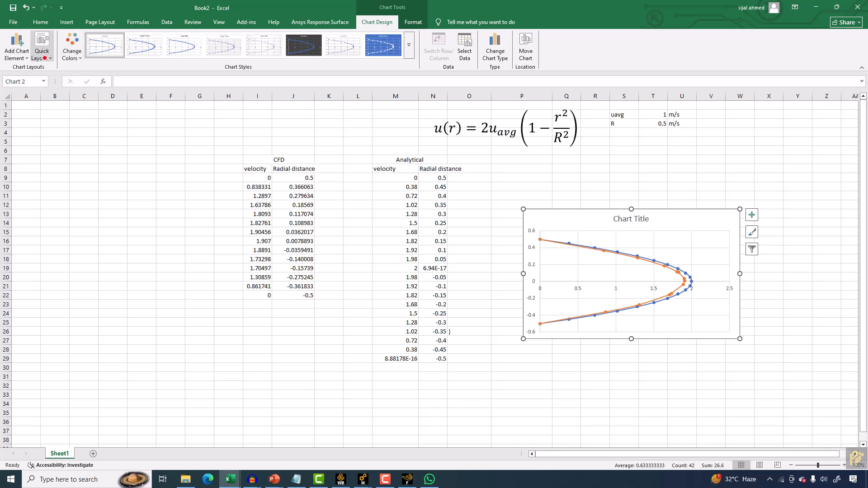
pyautogui.click(41, 47)
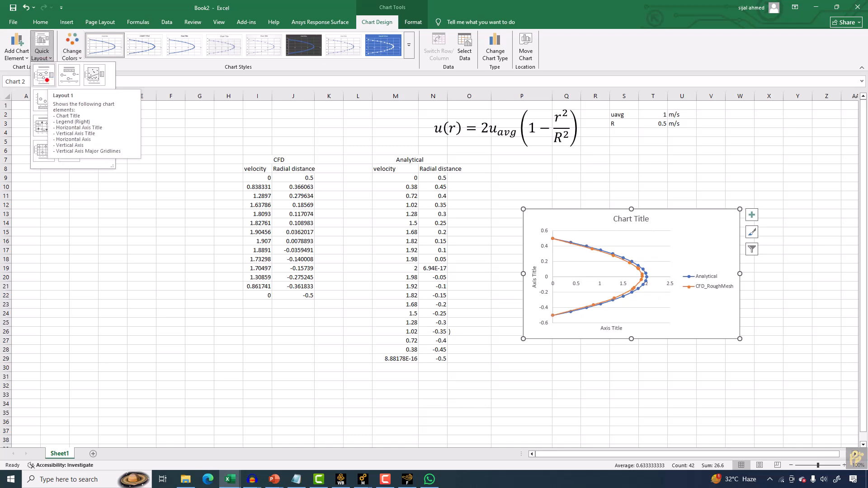
pyautogui.click(45, 77)
pyautogui.moveTo(524, 210); pyautogui.dragTo(528, 166)
# Title the vertical axis Radial coordinate and the horizontal axis Velocity.
pyautogui.click(517, 257)
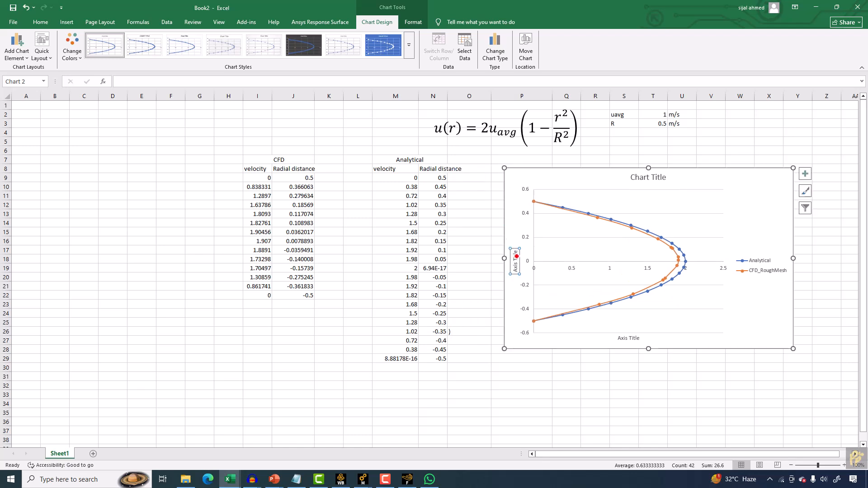
pyautogui.moveTo(516, 269); pyautogui.dragTo(515, 241)
pyautogui.write('RAdi')
pyautogui.press('BackSpace')
pyautogui.press('BackSpace')
pyautogui.press('BackSpace')
pyautogui.write('adial coor')
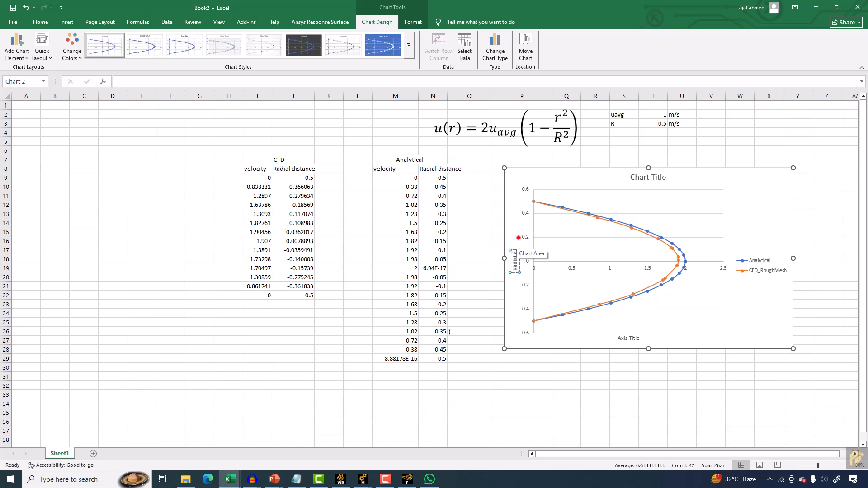
pyautogui.write('dinate')
pyautogui.click(630, 338)
pyautogui.tripleClick(634, 337)
pyautogui.write('Velocity')
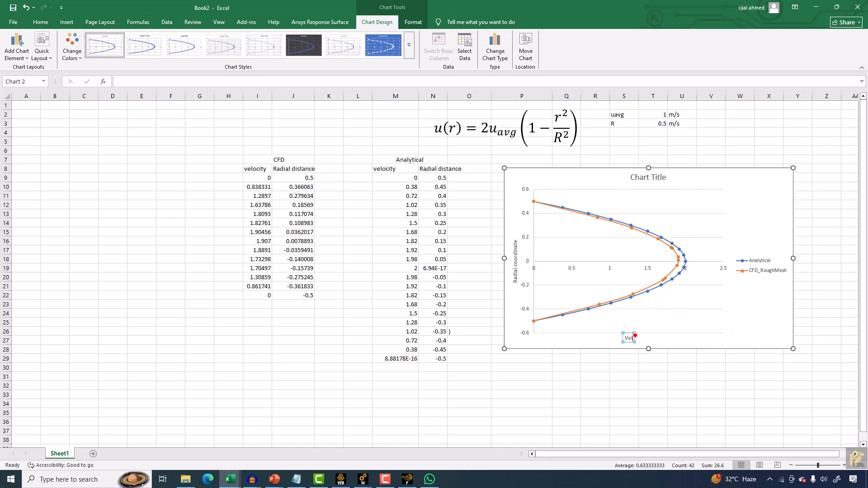
# Title the chart Radial veocity profile.
pyautogui.click(632, 178)
pyautogui.moveTo(632, 178); pyautogui.dragTo(671, 177)
pyautogui.write('RAdia')
pyautogui.press('BackSpace')
pyautogui.press('BackSpace')
pyautogui.press('BackSpace')
pyautogui.press('BackSpace')
pyautogui.write('adial veocity prof')
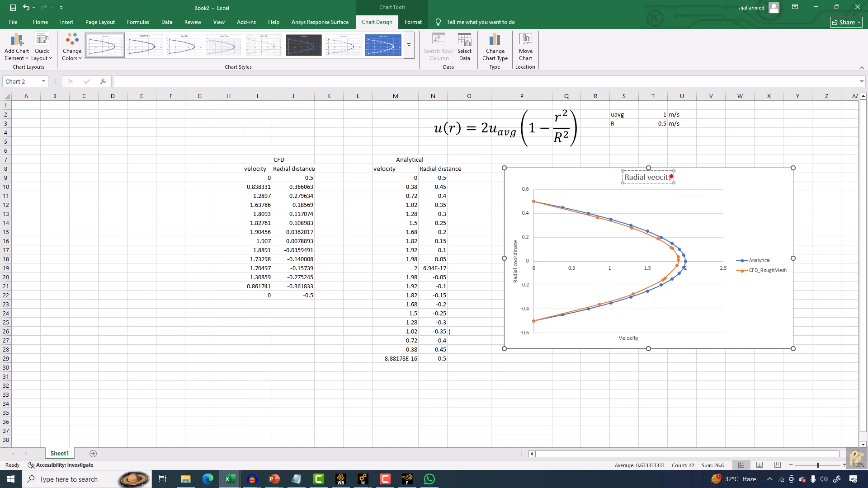
pyautogui.write('ile')
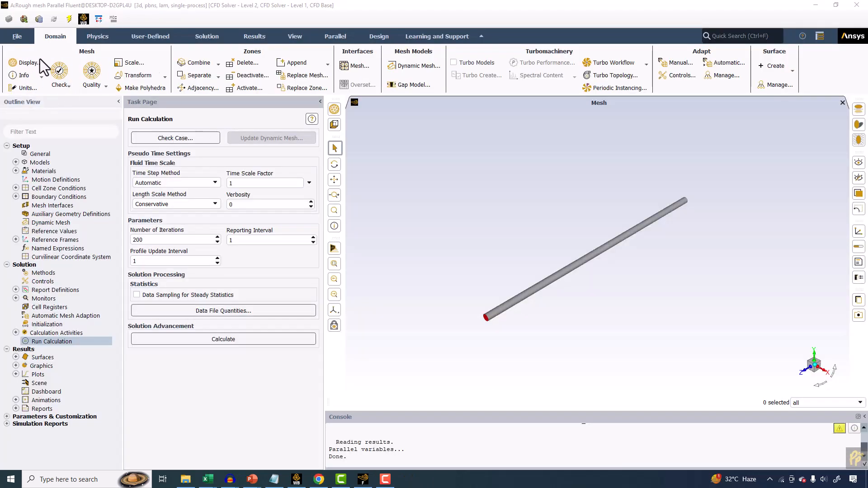
# Start a new static pressure contour, turn off Global Range, and deselect all surfaces.
pyautogui.click(251, 38)
pyautogui.click(75, 75)
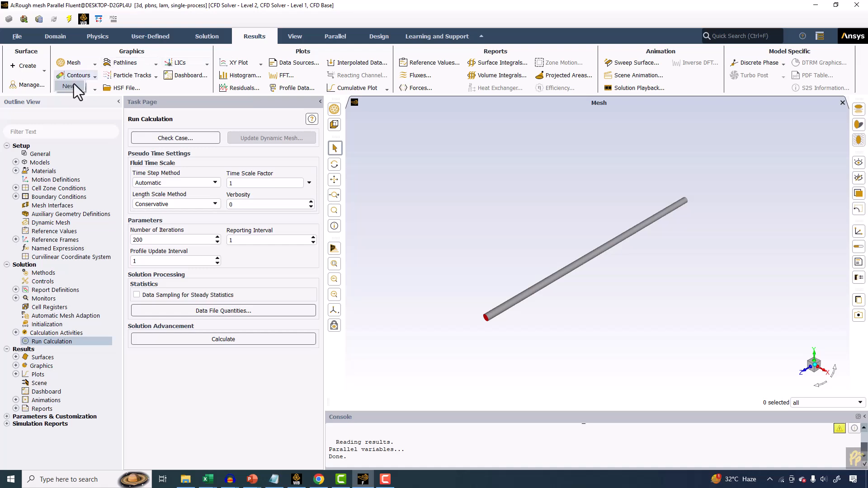
pyautogui.click(72, 85)
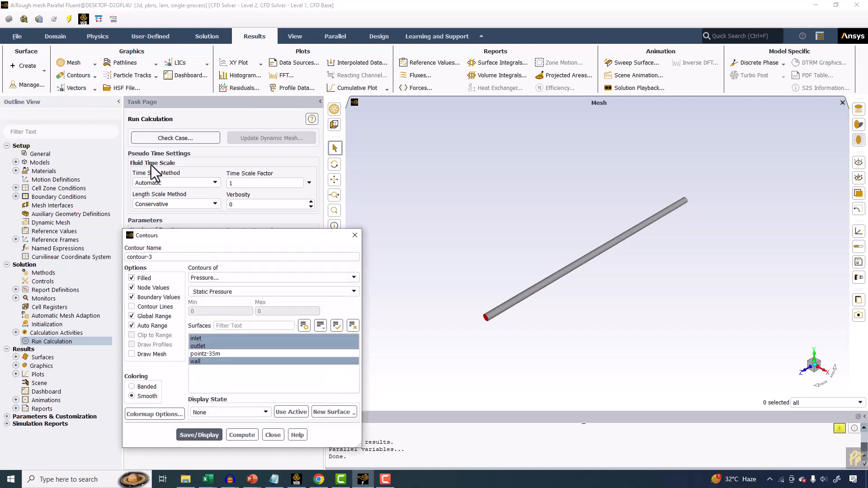
pyautogui.click(143, 317)
pyautogui.moveTo(208, 238); pyautogui.dragTo(279, 183)
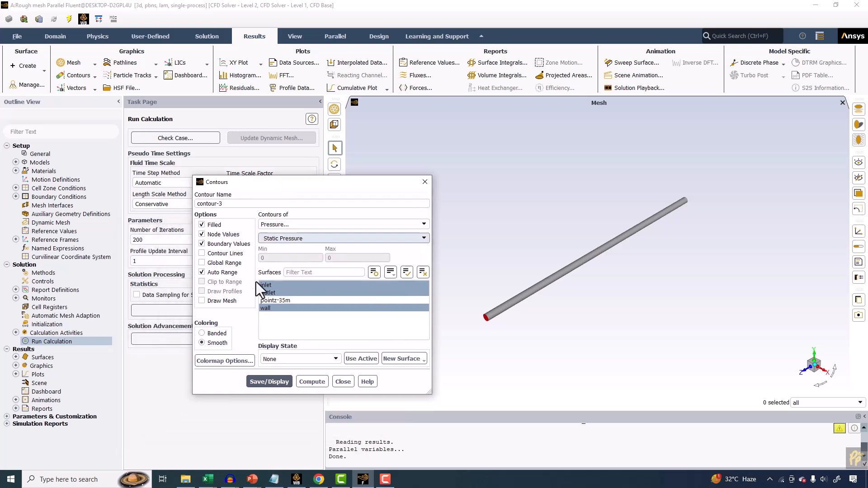
pyautogui.click(422, 272)
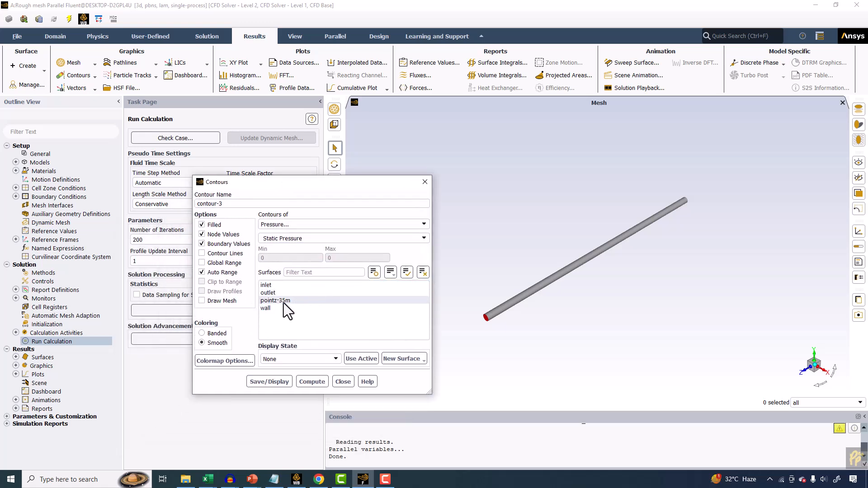
# Create an iso-surface of constant mesh x-coordinate.
pyautogui.click(27, 67)
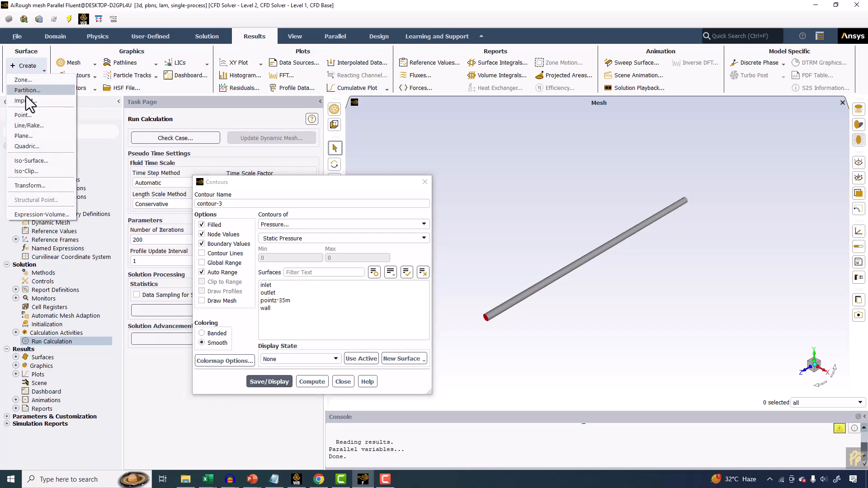
pyautogui.click(38, 161)
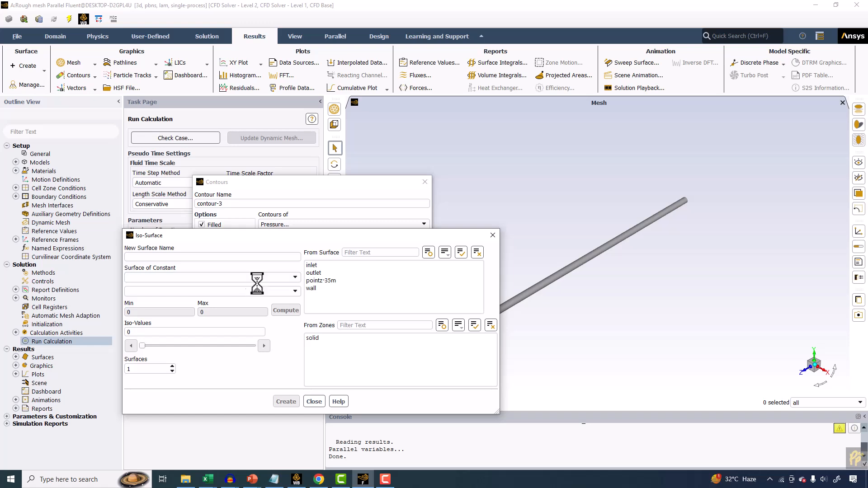
pyautogui.click(248, 277)
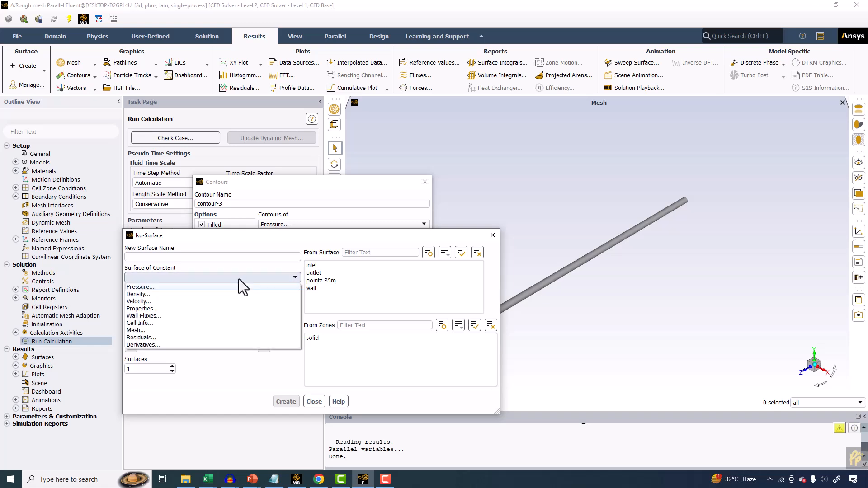
pyautogui.click(141, 330)
pyautogui.click(282, 402)
pyautogui.click(314, 401)
# Display the pressure contour on the x-coordinate-4 iso-surface.
pyautogui.click(278, 317)
pyautogui.click(267, 382)
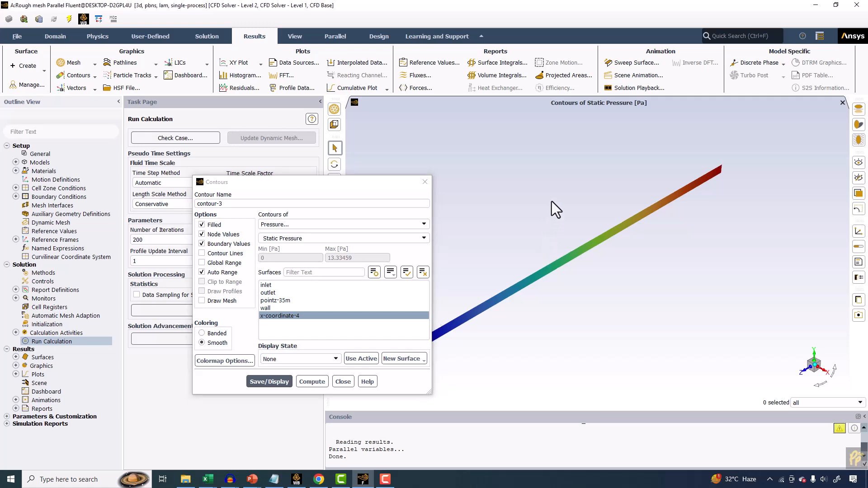
pyautogui.moveTo(551, 205); pyautogui.dragTo(500, 189)
# Enable Draw Mesh for the contour, display the mesh faces, and close the dialogs.
pyautogui.click(215, 302)
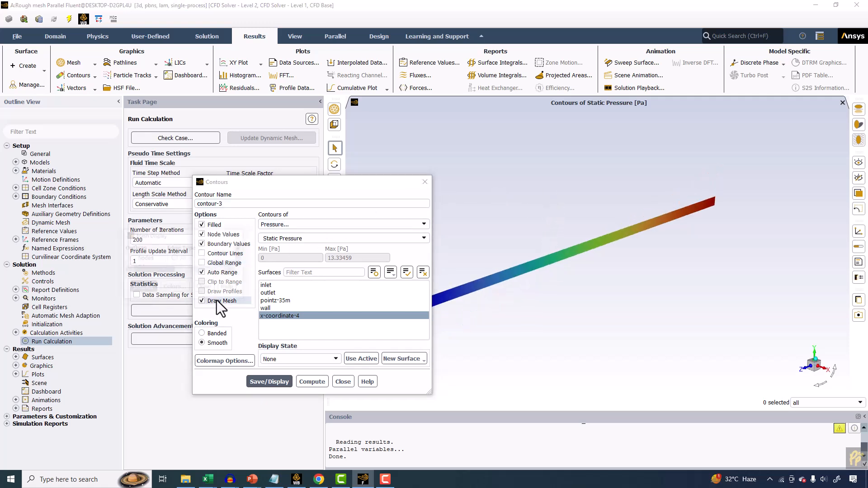
pyautogui.click(139, 276)
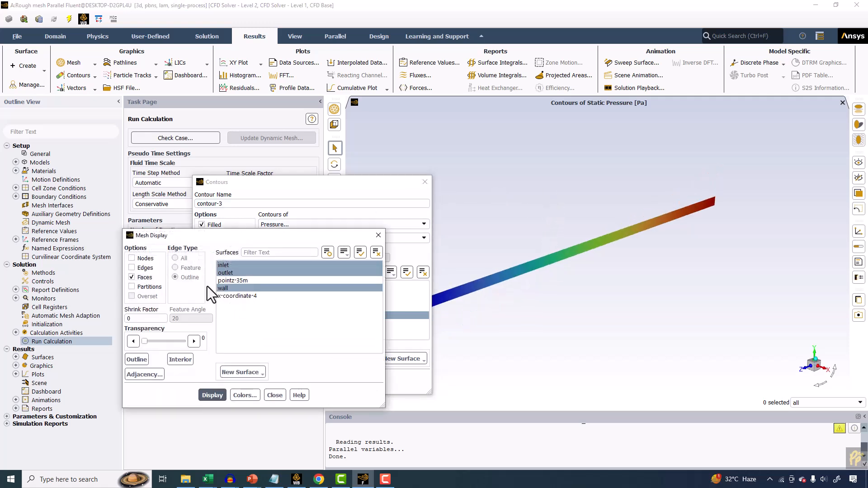
pyautogui.click(223, 394)
pyautogui.click(275, 396)
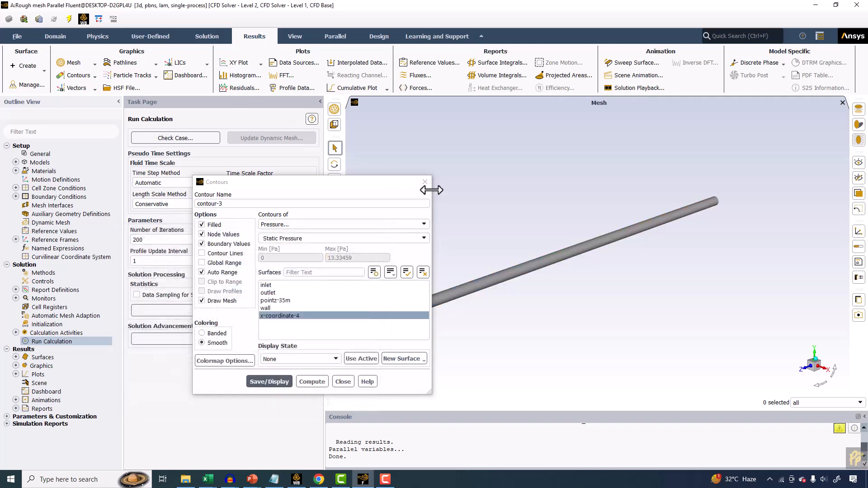
pyautogui.click(425, 182)
# Open the scene description and the display properties of the wall surface.
pyautogui.click(239, 60)
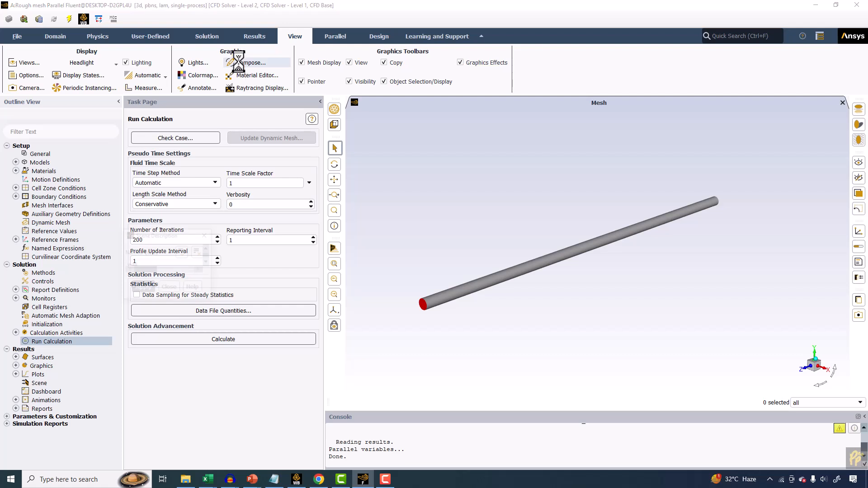
pyautogui.click(143, 266)
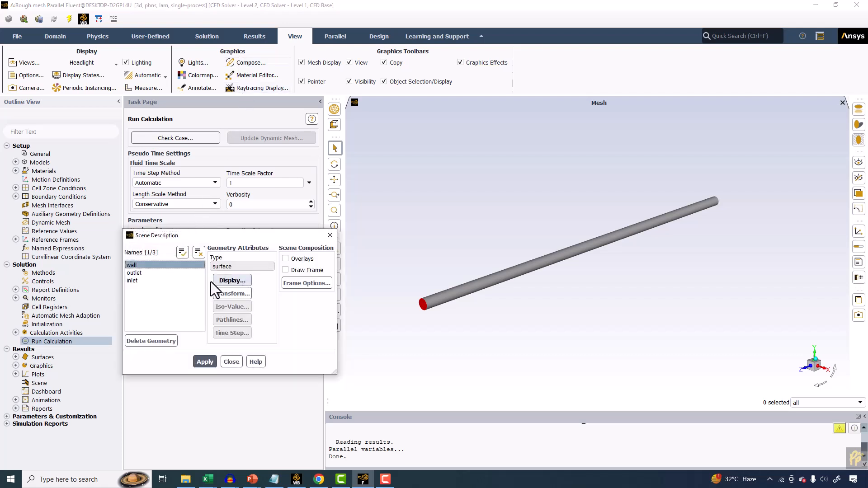
pyautogui.click(232, 281)
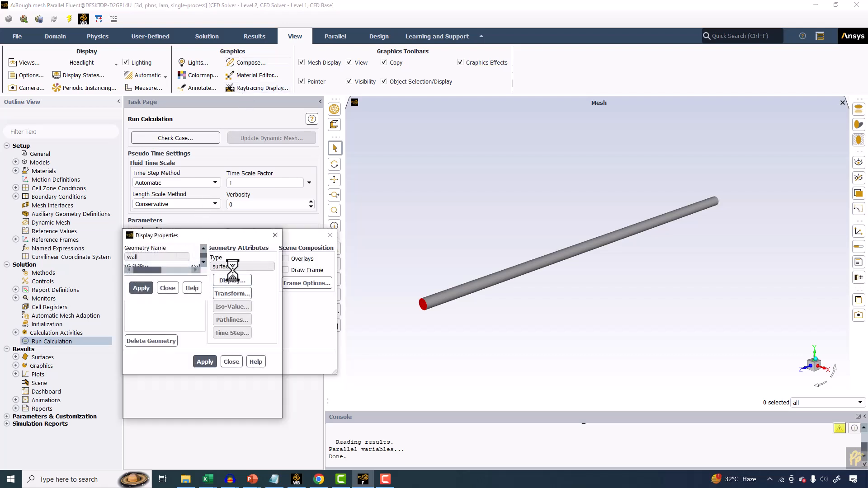
pyautogui.click(145, 316)
pyautogui.click(145, 325)
pyautogui.click(146, 334)
pyautogui.click(144, 336)
pyautogui.click(144, 351)
# Adjust the wall's colour and transparency sliders for a translucent green face and apply.
pyautogui.moveTo(210, 373); pyautogui.dragTo(228, 373)
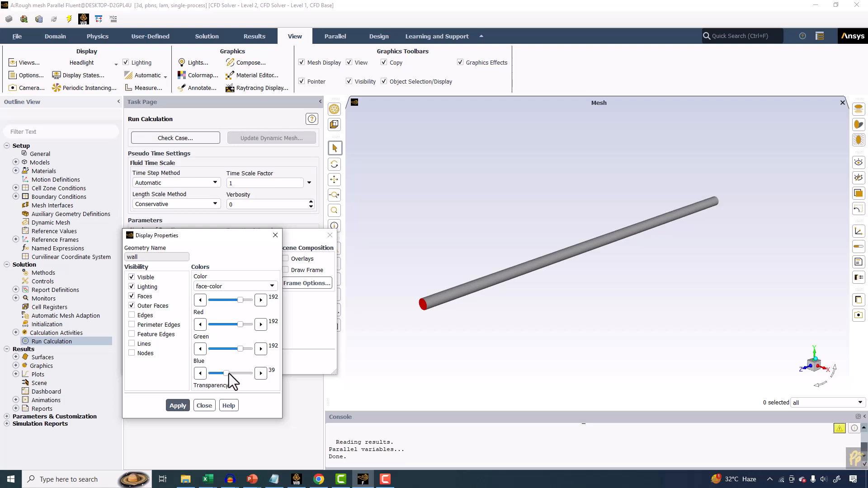
pyautogui.click(222, 299)
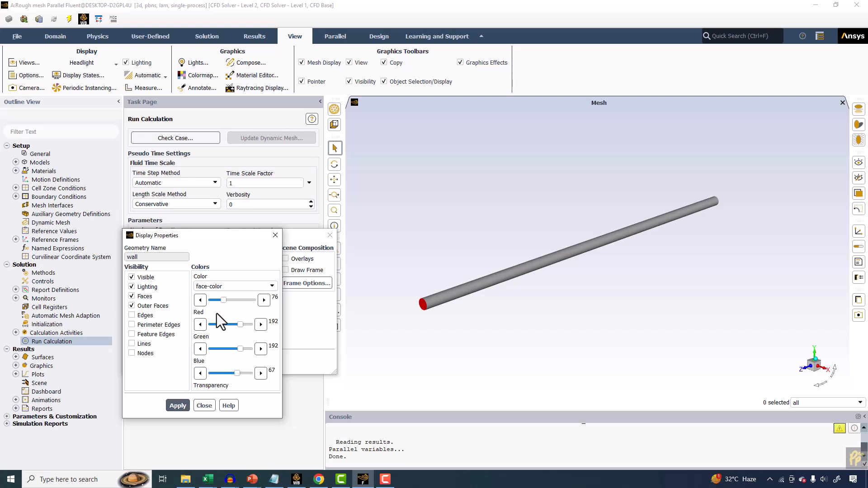
pyautogui.click(221, 324)
pyautogui.click(221, 348)
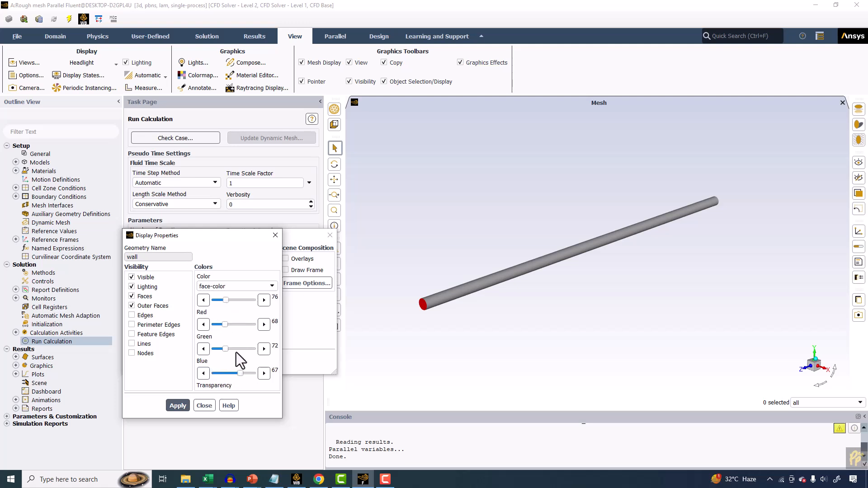
pyautogui.click(177, 406)
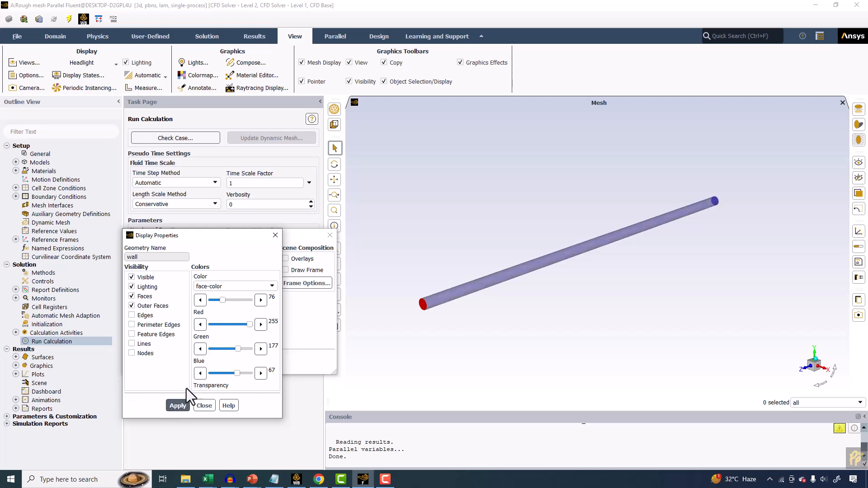
pyautogui.click(185, 403)
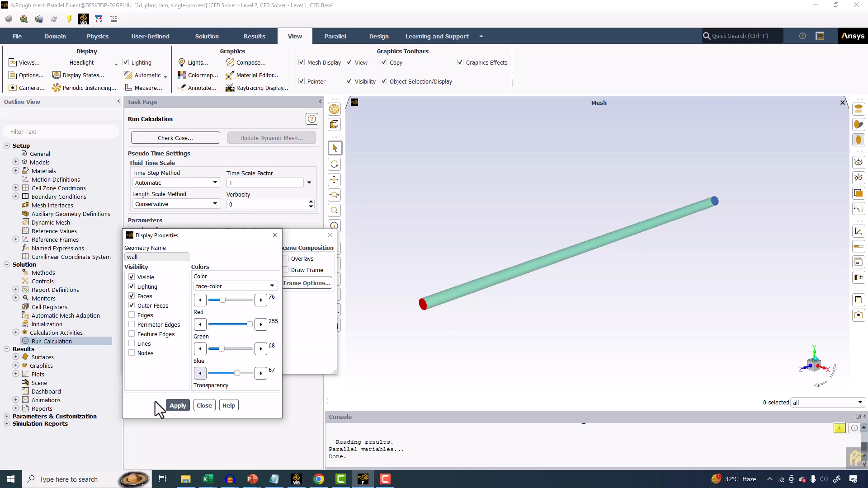
pyautogui.click(177, 406)
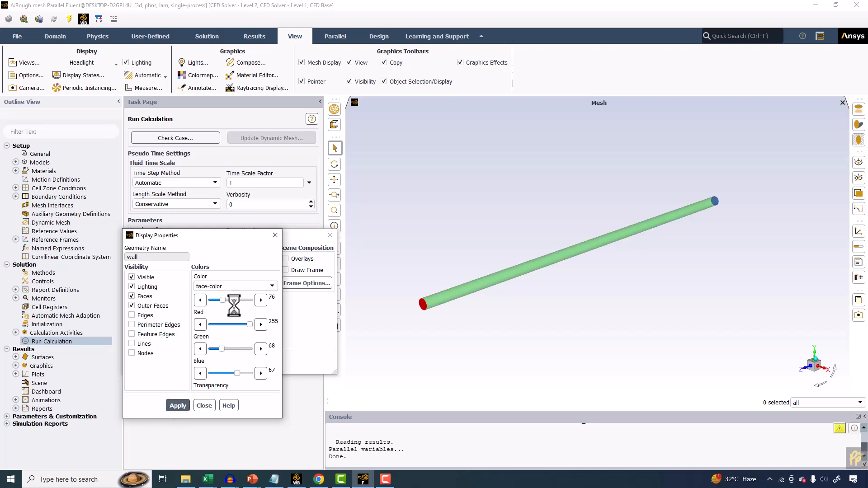
# Hide the wall's outer faces and apply.
pyautogui.scroll(8, 427, 264)
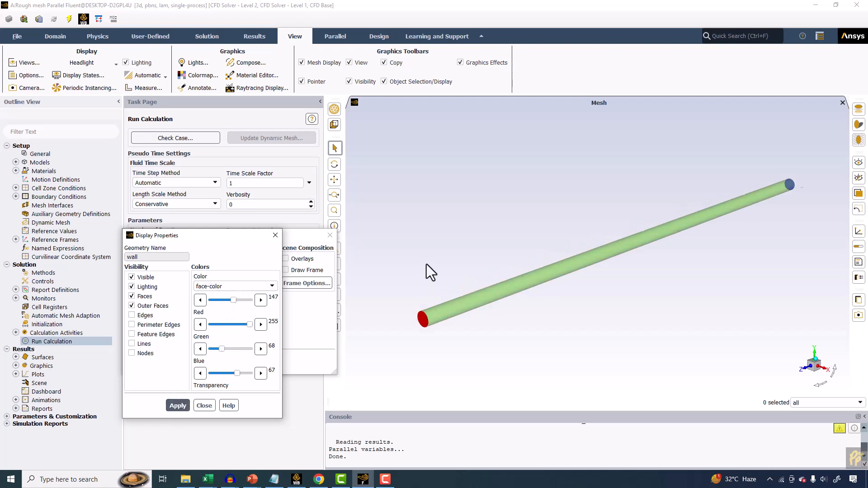
pyautogui.scroll(-7, 428, 290)
pyautogui.click(458, 270)
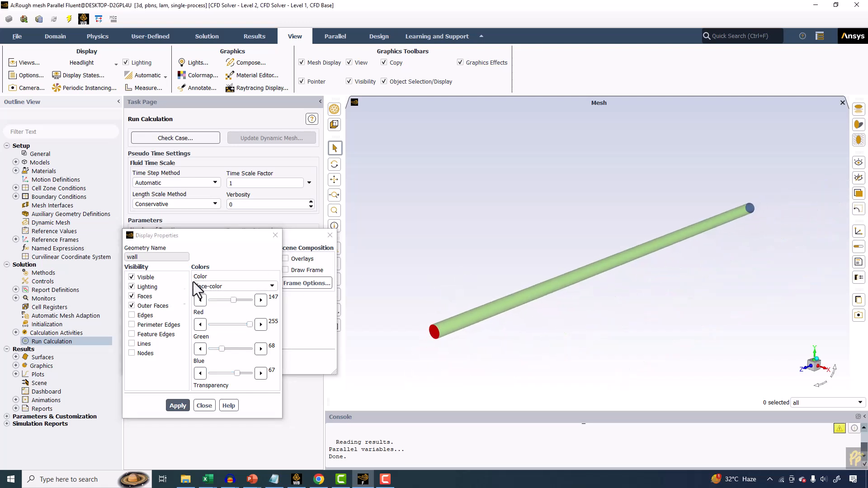
pyautogui.click(141, 306)
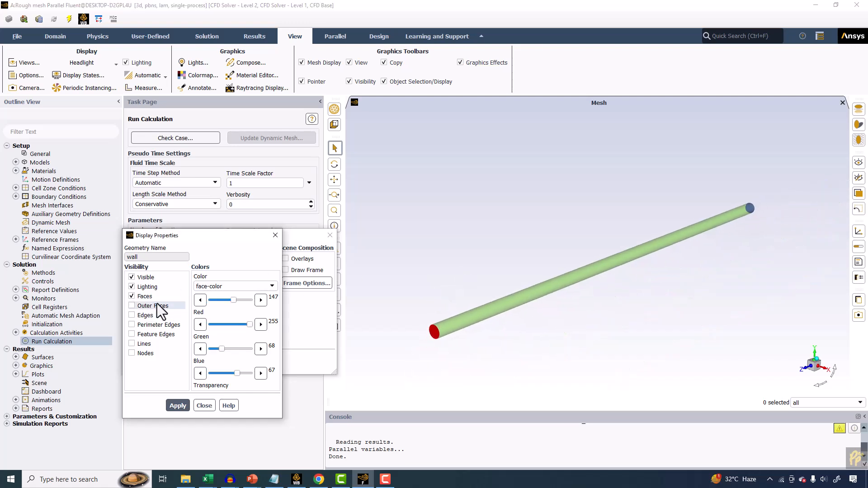
pyautogui.click(178, 406)
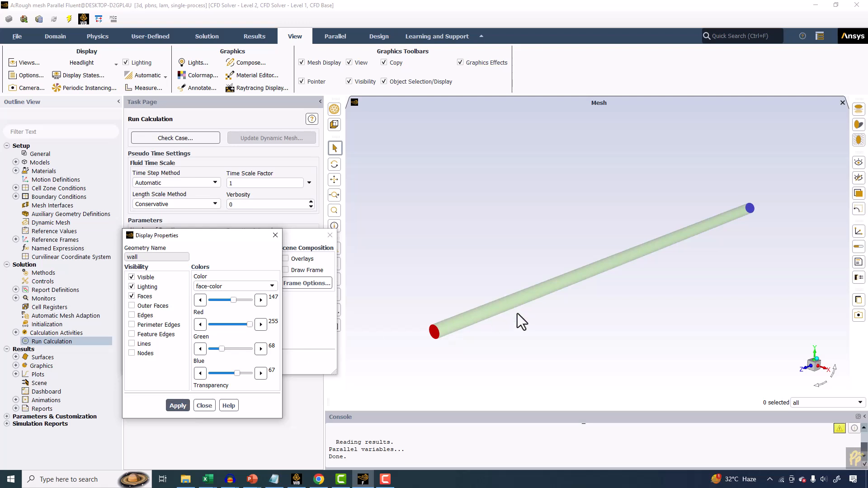
# Enable Overlays in the scene description.
pyautogui.scroll(5, 494, 304)
pyautogui.scroll(-5, 523, 279)
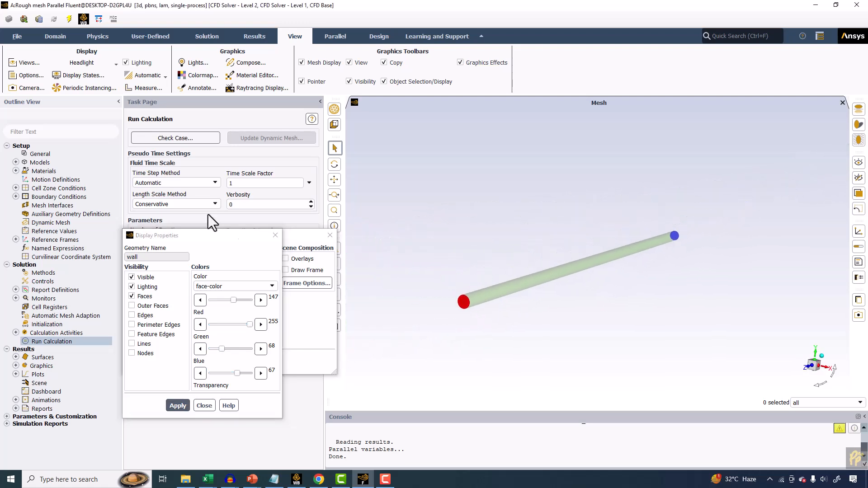
pyautogui.moveTo(233, 240); pyautogui.dragTo(480, 116)
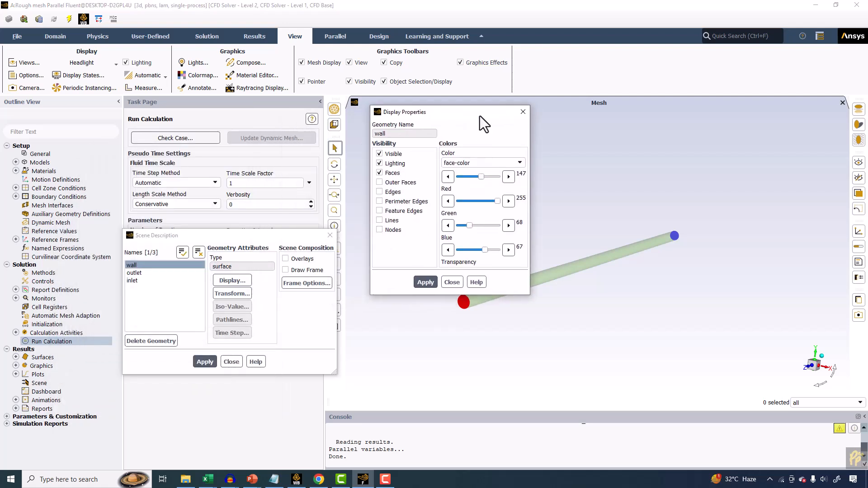
pyautogui.click(285, 259)
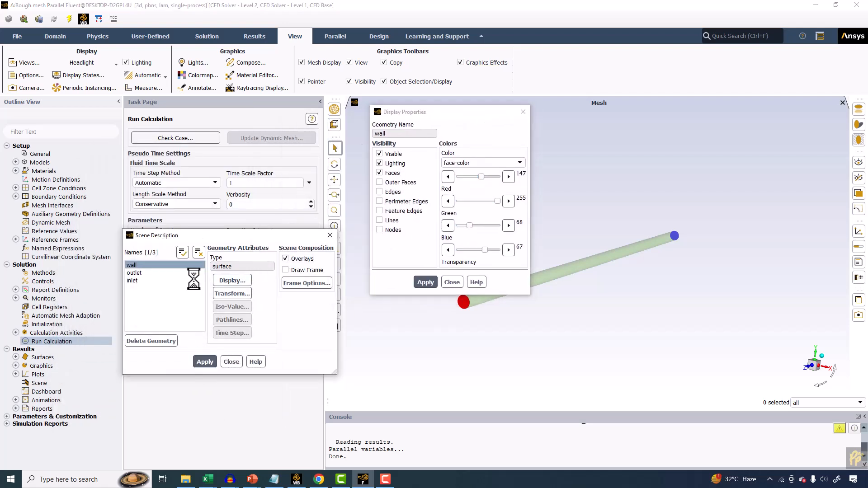
pyautogui.moveTo(291, 238); pyautogui.dragTo(291, 107)
pyautogui.moveTo(451, 116); pyautogui.dragTo(259, 309)
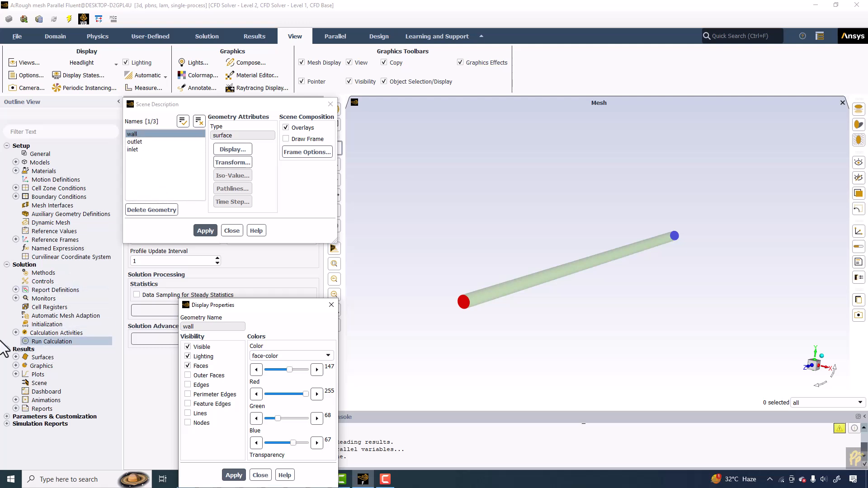
# Open contour-3 from the Graphics tree and display it over the translucent wall.
pyautogui.click(15, 366)
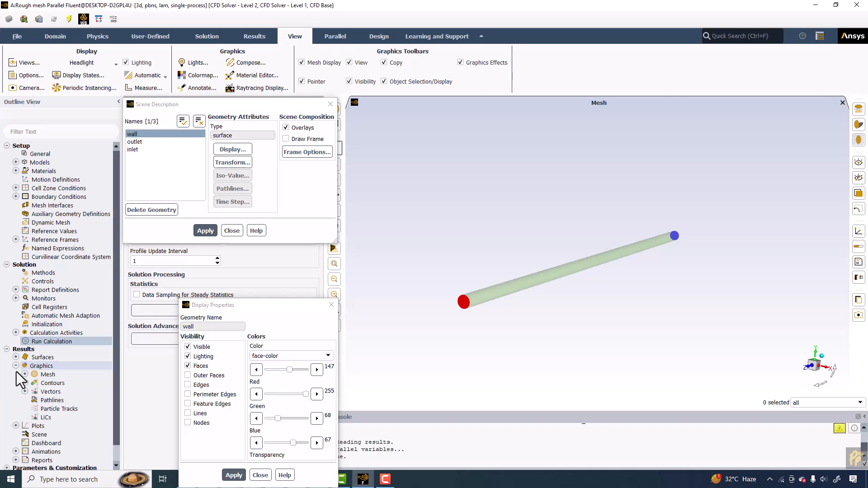
pyautogui.click(25, 383)
pyautogui.doubleClick(44, 391)
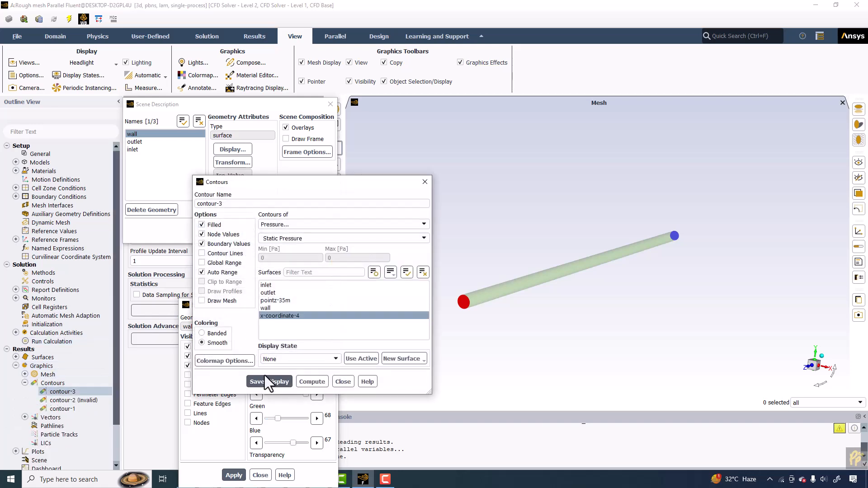
pyautogui.click(271, 382)
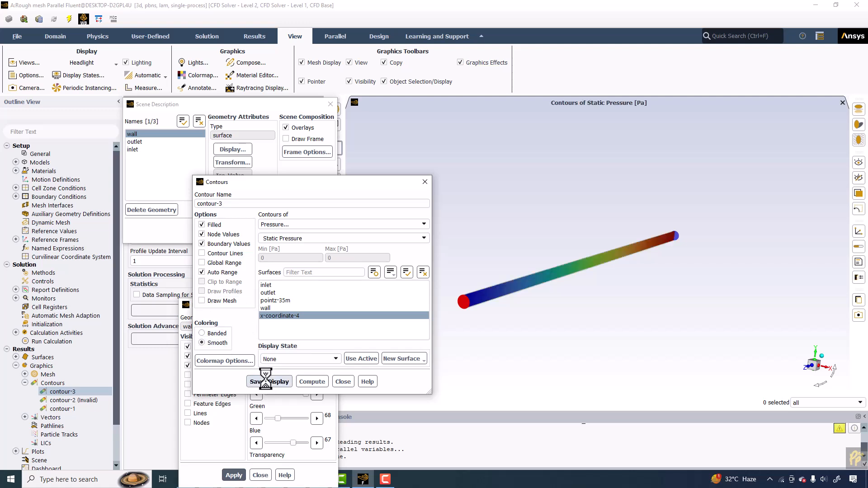
# Enable Draw Mesh for contour-3 and display the mesh.
pyautogui.moveTo(334, 180); pyautogui.dragTo(161, 253)
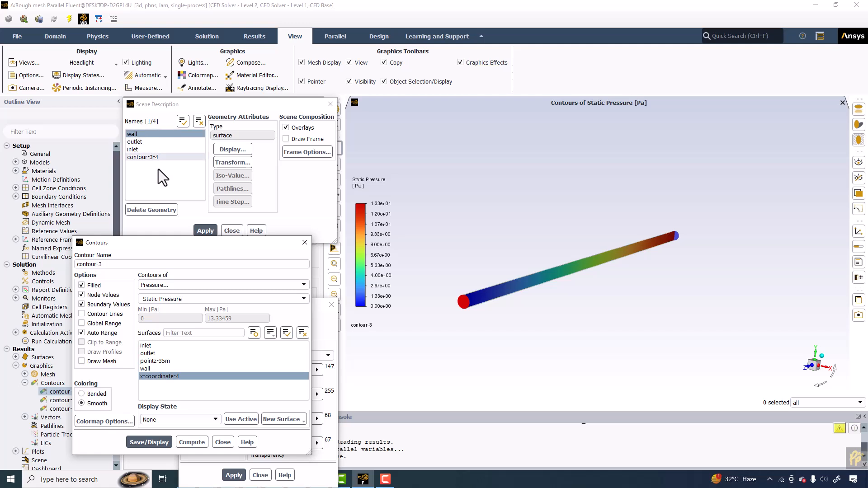
pyautogui.click(82, 361)
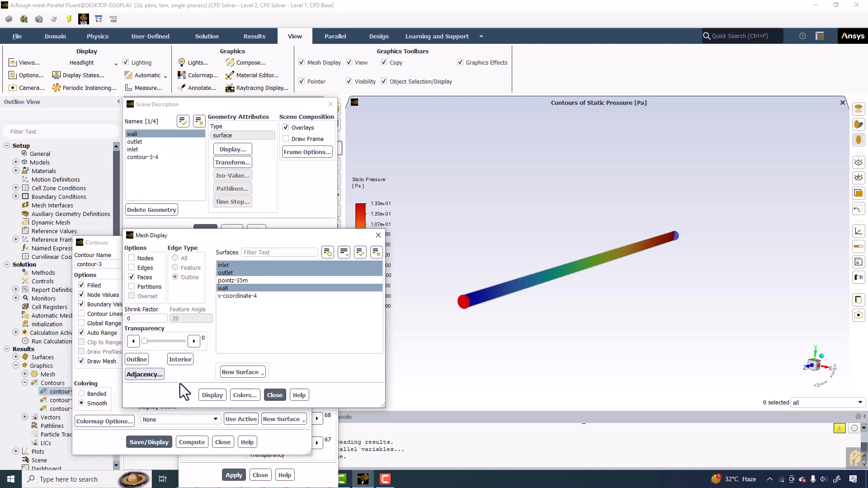
pyautogui.click(211, 397)
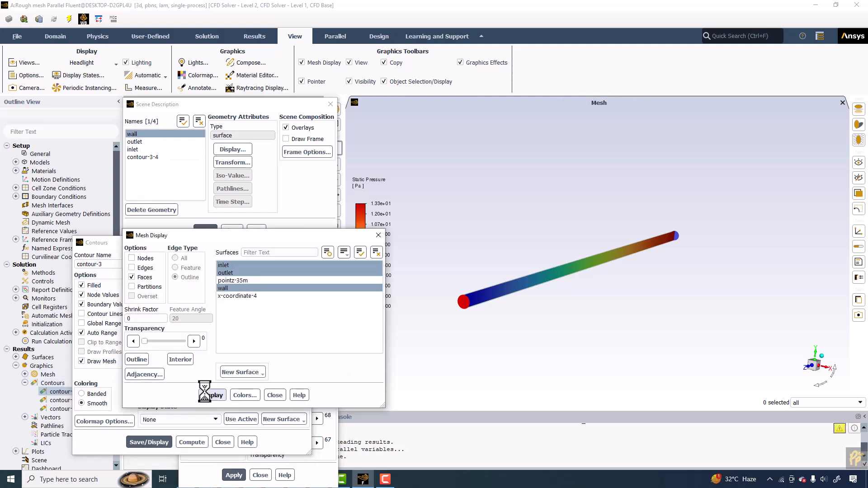
# Delete the duplicated wall, outlet and inlet entries from the scene description and close it.
pyautogui.click(135, 178)
pyautogui.click(135, 178)
pyautogui.click(136, 172)
pyautogui.click(136, 165)
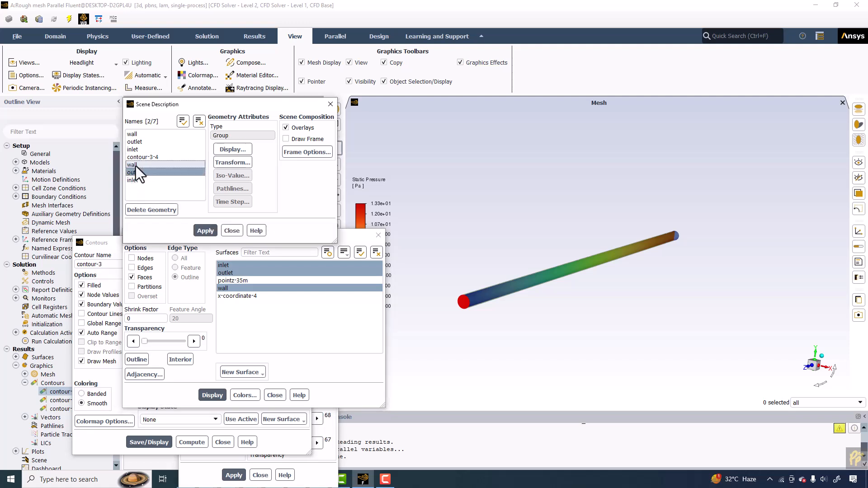
pyautogui.click(150, 210)
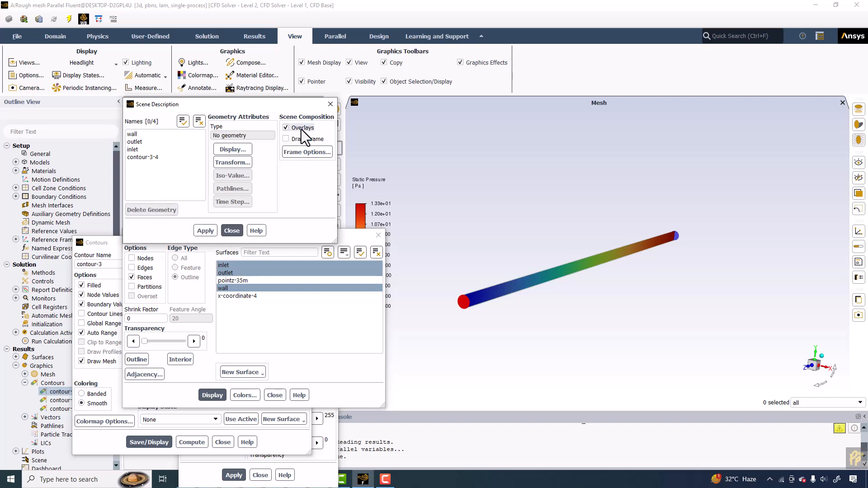
pyautogui.click(237, 232)
# Close the Contours dialog to leave the translucent pressure display in the graphics window.
pyautogui.moveTo(229, 237); pyautogui.dragTo(160, 58)
pyautogui.moveTo(254, 248); pyautogui.dragTo(213, 188)
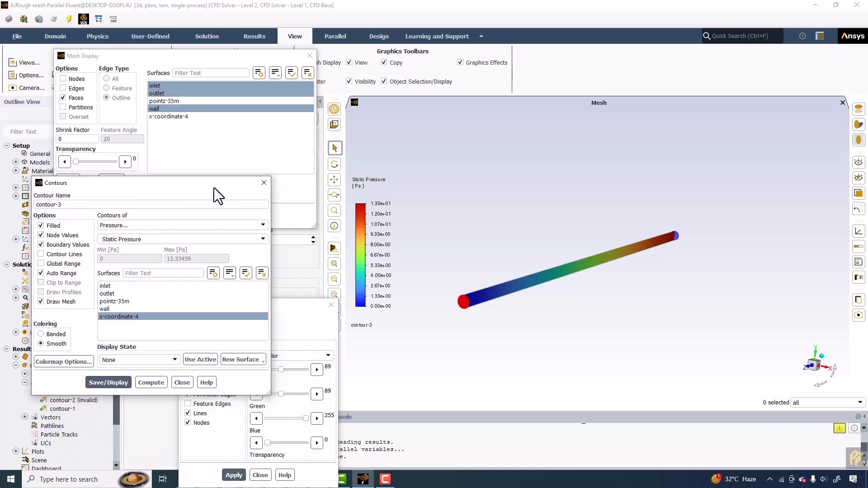
pyautogui.click(264, 183)
pyautogui.moveTo(256, 303); pyautogui.dragTo(216, 211)
pyautogui.click(290, 212)
pyautogui.scroll(4, 617, 262)
pyautogui.moveTo(617, 262); pyautogui.dragTo(830, 206, button='middle')
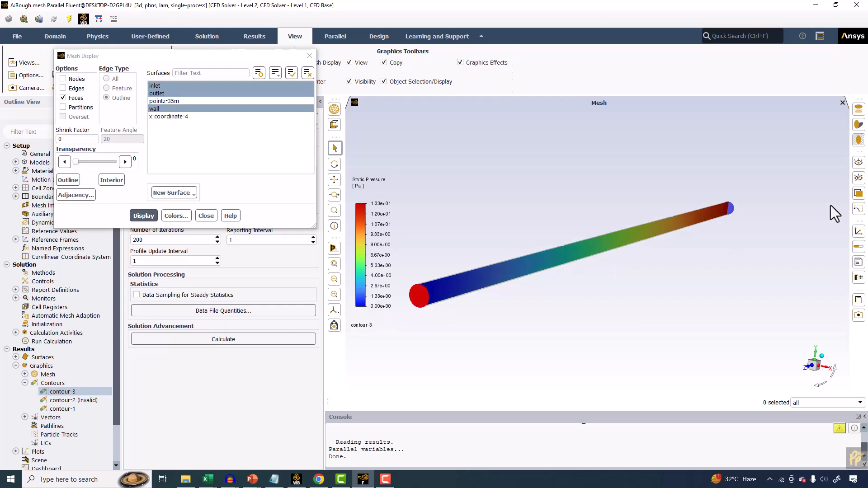
# Edit the colormap to show the variable name only and use float number format.
pyautogui.doubleClick(374, 223)
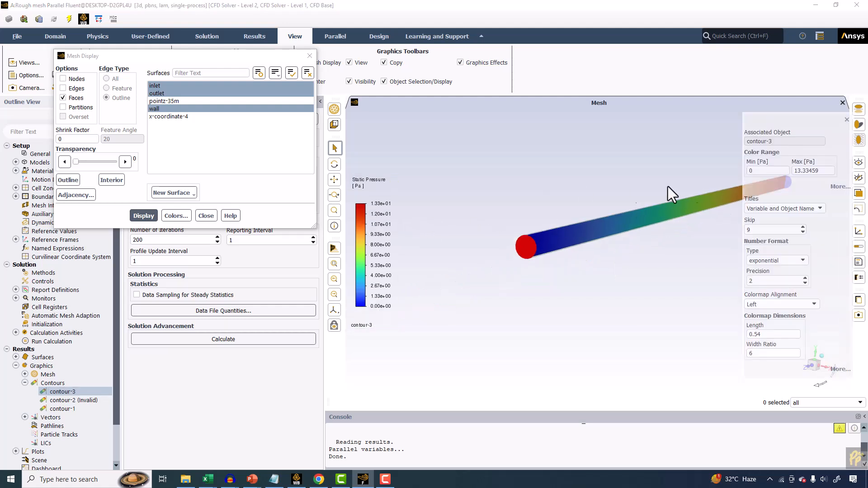
pyautogui.click(784, 211)
pyautogui.click(765, 224)
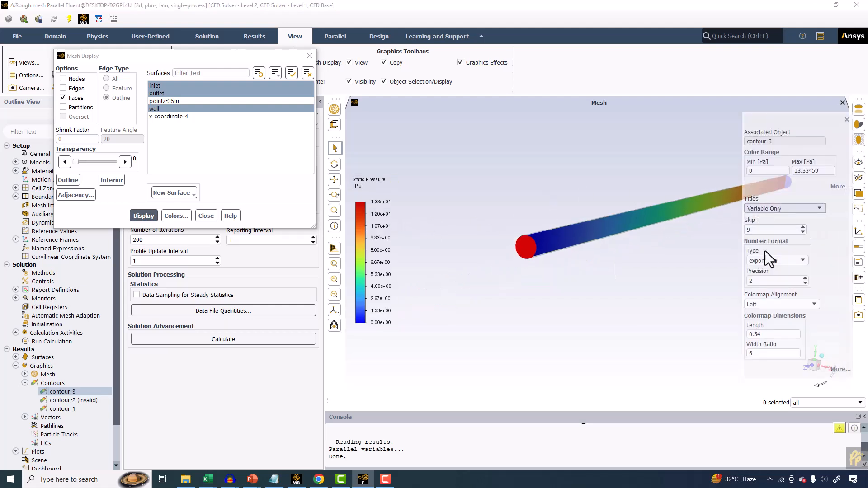
pyautogui.click(762, 262)
pyautogui.click(761, 276)
# Set the colormap length to 0.8 and width ratio to 4, then close the colormap editor.
pyautogui.doubleClick(769, 335)
pyautogui.write('0.8')
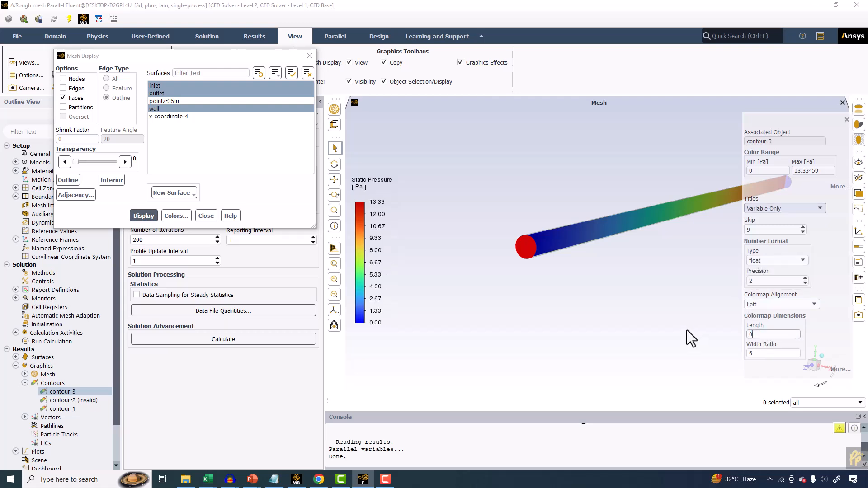
pyautogui.doubleClick(777, 351)
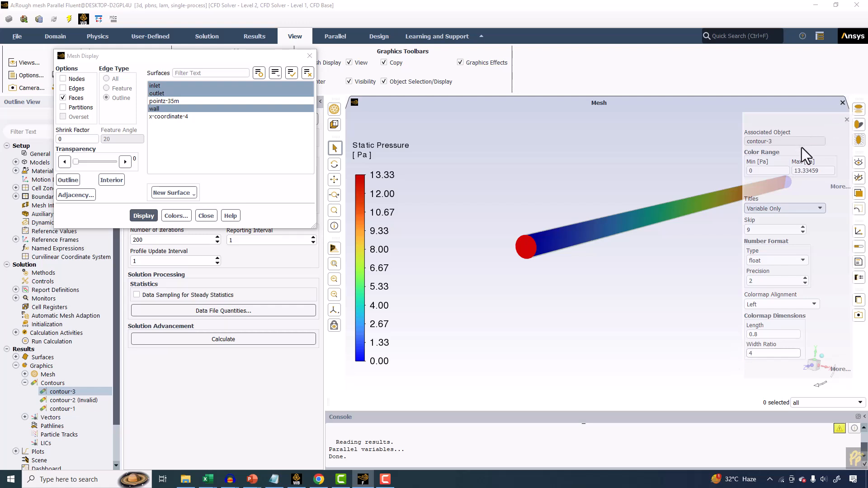
pyautogui.click(847, 120)
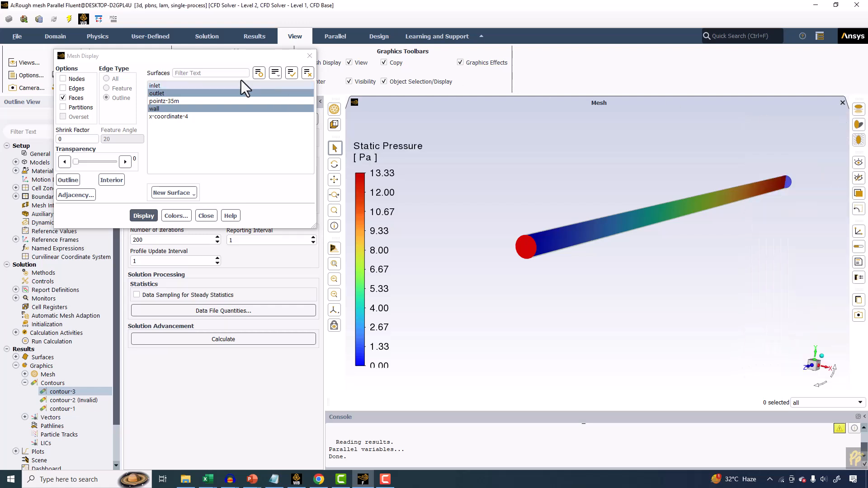
# Open Save Picture for the pressure contour view and preview the image.
pyautogui.moveTo(240, 56); pyautogui.dragTo(217, 230)
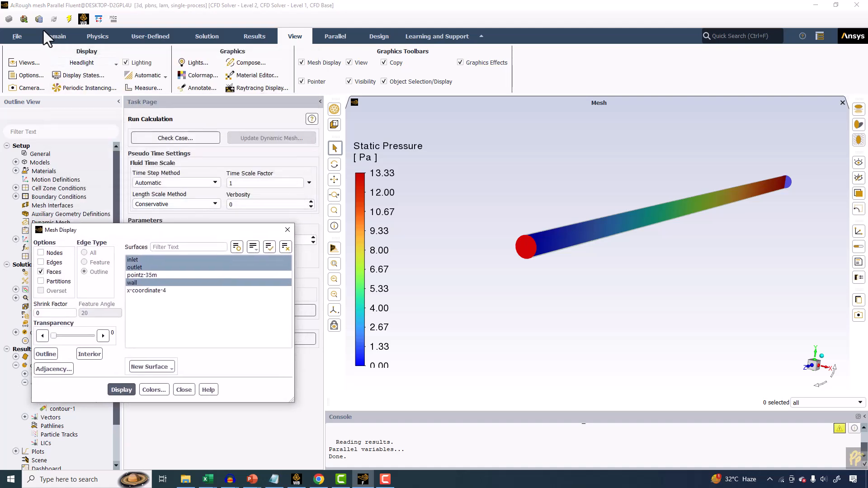
pyautogui.click(11, 38)
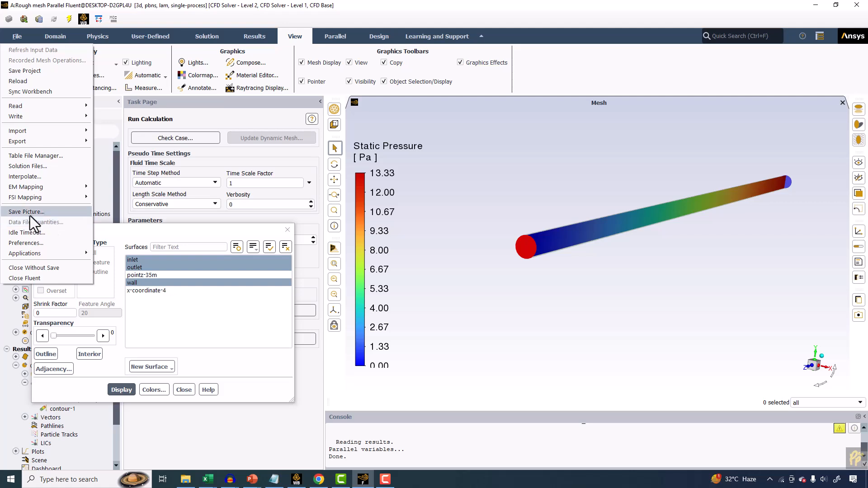
pyautogui.click(553, 221)
pyautogui.scroll(5, 550, 220)
pyautogui.scroll(-5, 501, 218)
pyautogui.moveTo(502, 232); pyautogui.dragTo(505, 257)
pyautogui.scroll(5, 619, 180)
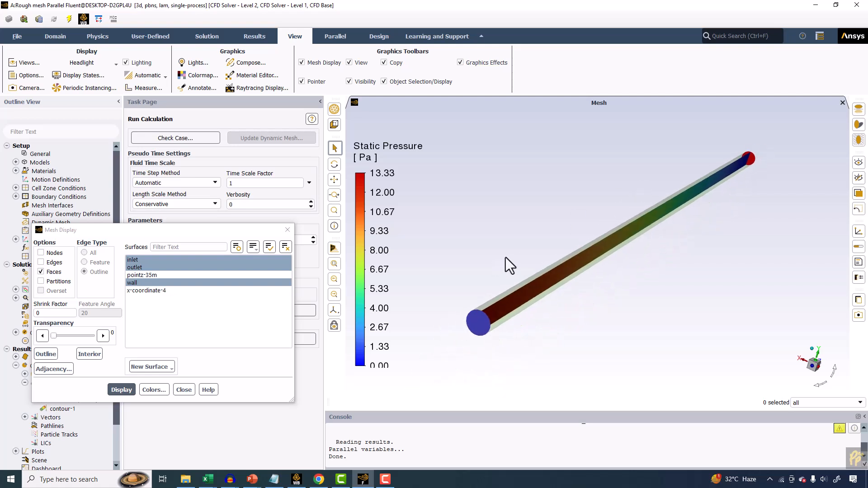
pyautogui.scroll(1, 505, 257)
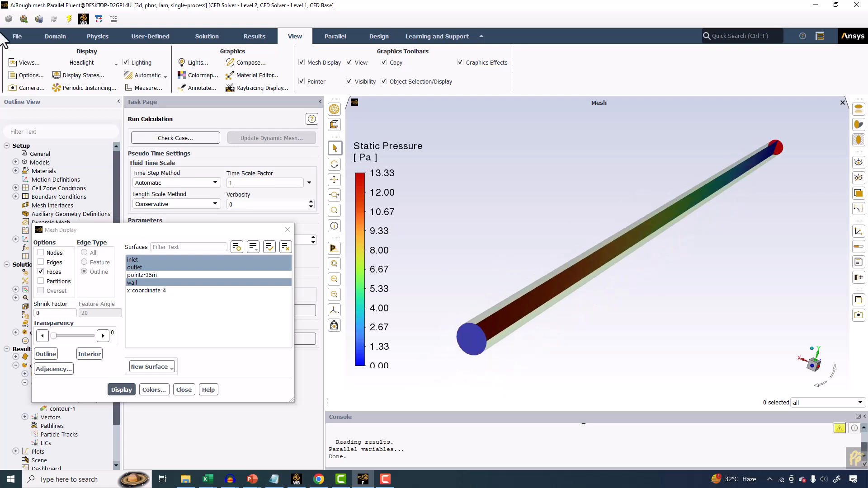
pyautogui.click(17, 37)
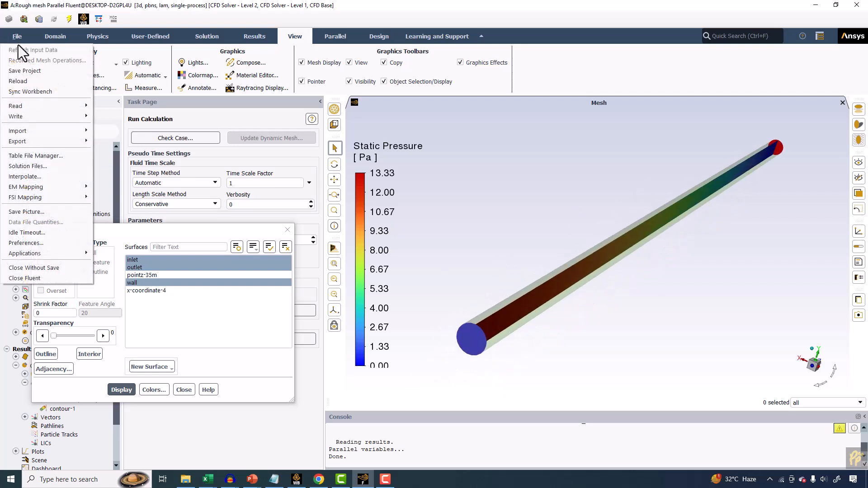
pyautogui.click(34, 212)
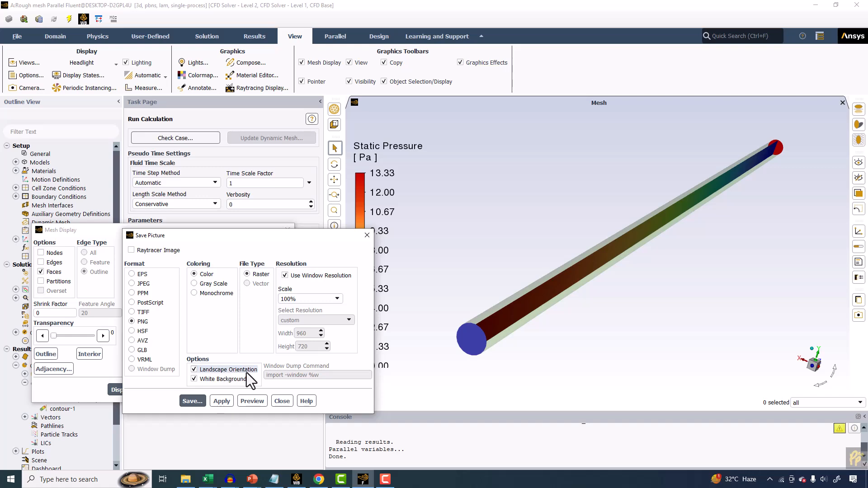
pyautogui.click(247, 400)
pyautogui.moveTo(333, 160); pyautogui.dragTo(475, 55)
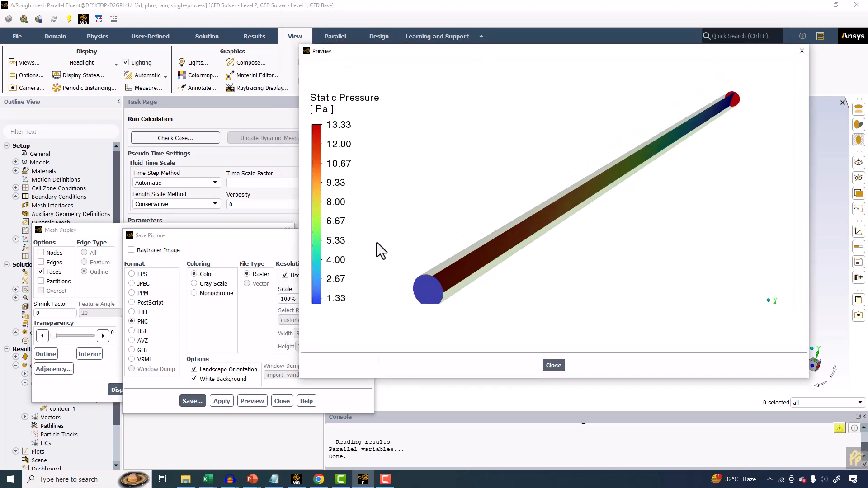
pyautogui.moveTo(646, 46); pyautogui.dragTo(377, 39)
pyautogui.moveTo(493, 48); pyautogui.dragTo(351, 71)
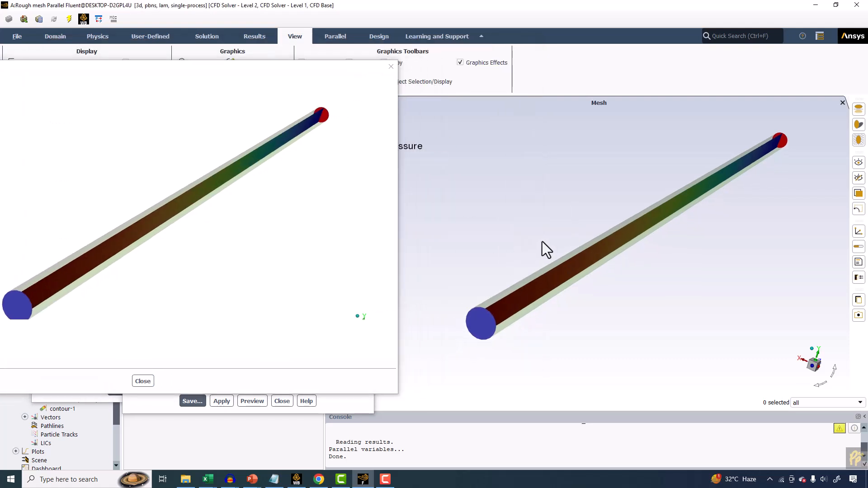
pyautogui.moveTo(280, 68); pyautogui.dragTo(508, 43)
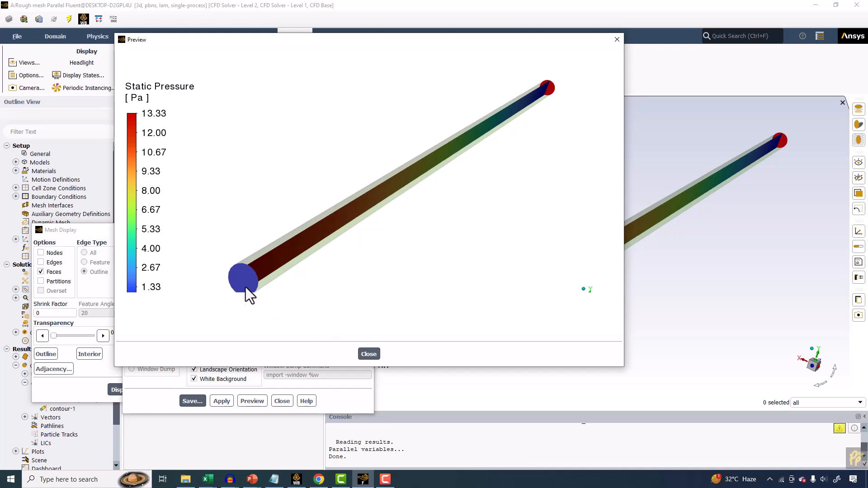
pyautogui.click(357, 352)
pyautogui.click(252, 401)
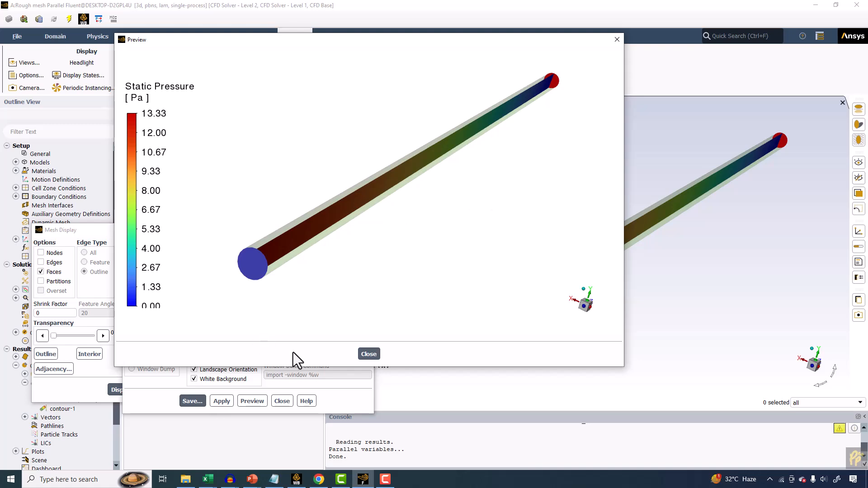
pyautogui.click(372, 354)
# Try previewing the picture without White Background and without Landscape Orientation, restoring both options.
pyautogui.click(207, 379)
pyautogui.click(252, 402)
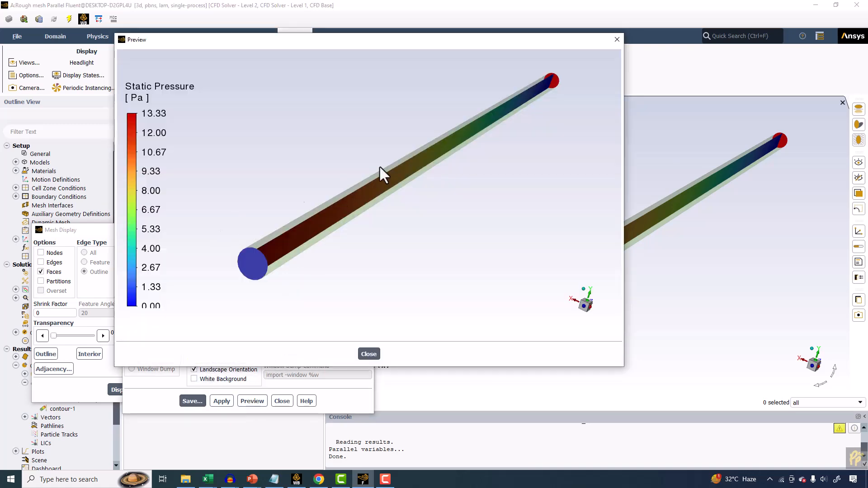
pyautogui.click(369, 354)
pyautogui.click(194, 379)
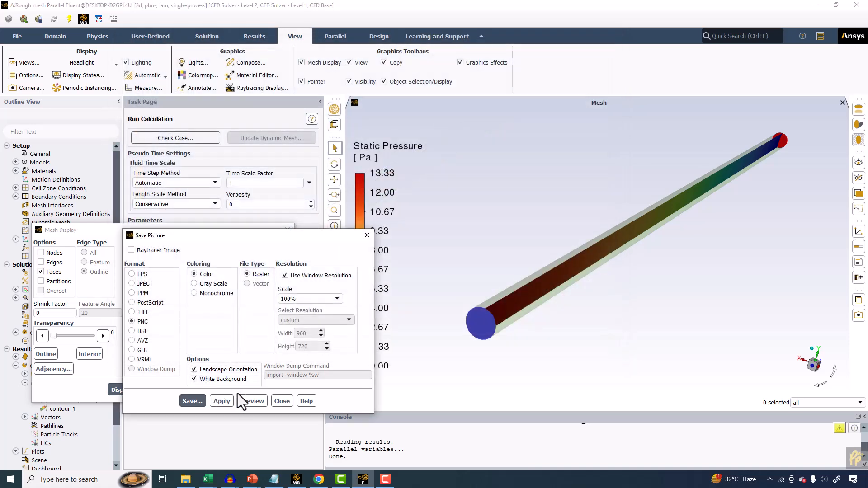
pyautogui.click(251, 401)
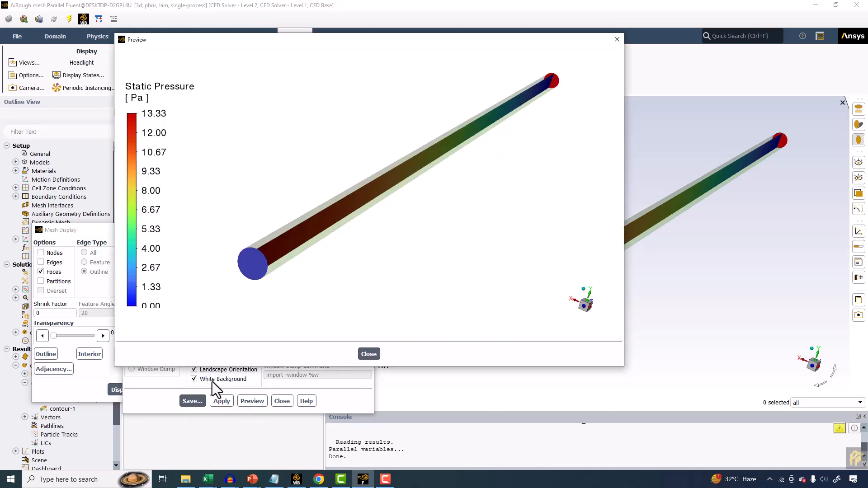
pyautogui.click(219, 374)
pyautogui.click(252, 401)
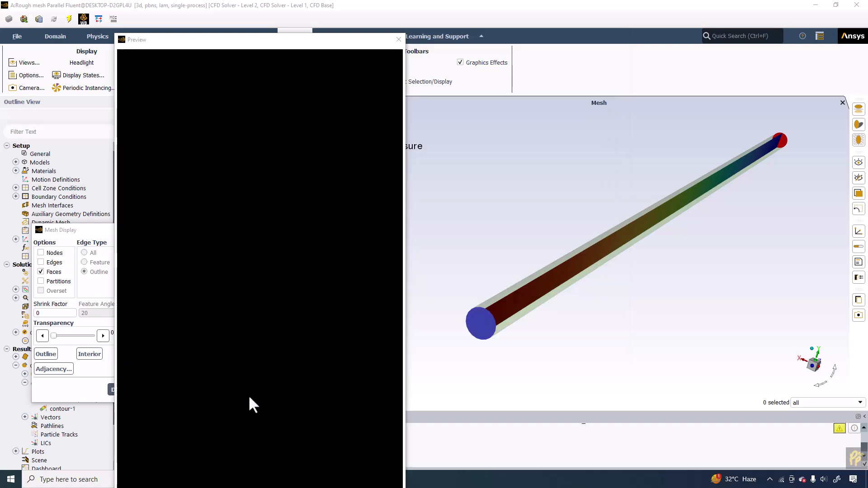
pyautogui.click(398, 40)
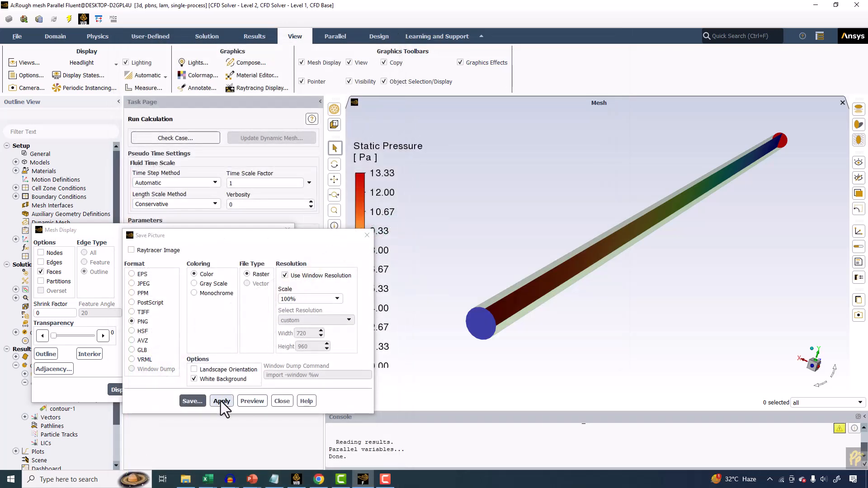
pyautogui.click(216, 370)
pyautogui.click(252, 401)
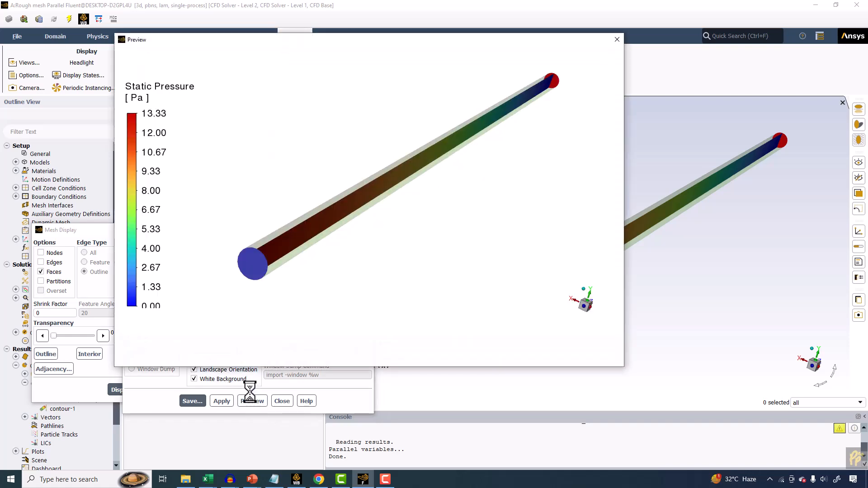
pyautogui.click(617, 38)
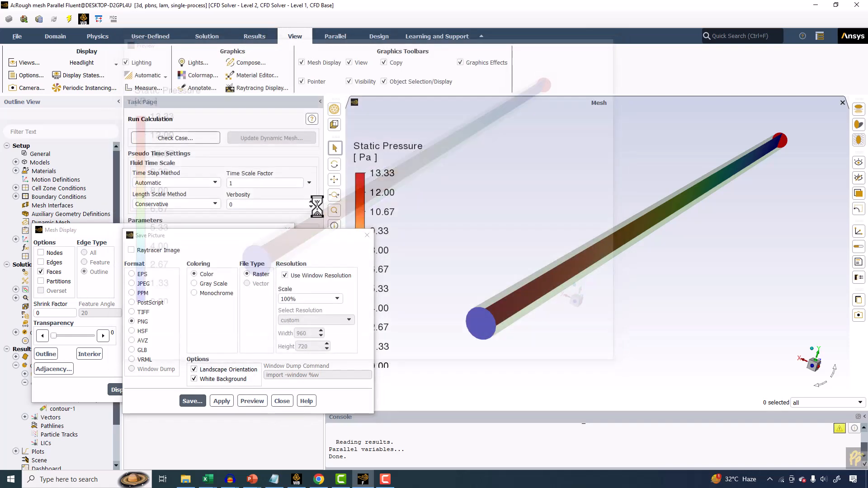
# Save the picture as pressurecontourscenterplan in the Mastering ANSYS CFD folder.
pyautogui.click(194, 401)
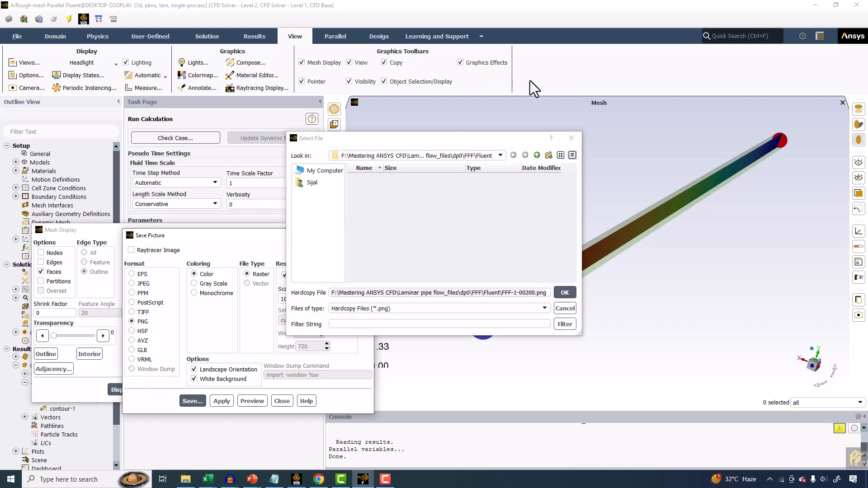
pyautogui.click(537, 156)
pyautogui.click(537, 156)
pyautogui.click(537, 156)
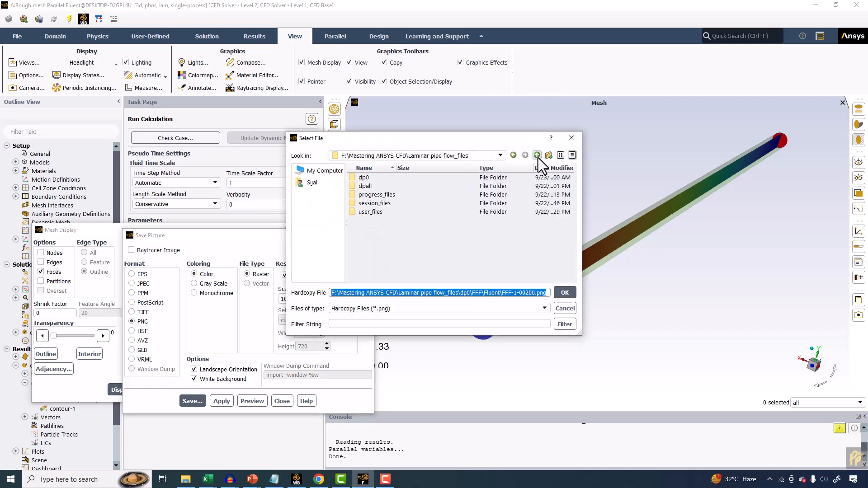
pyautogui.click(537, 156)
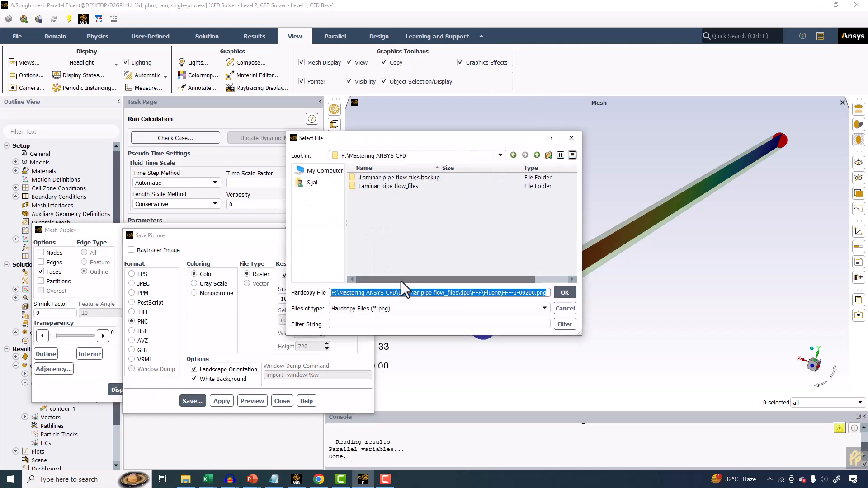
pyautogui.write('pressurecontoursc')
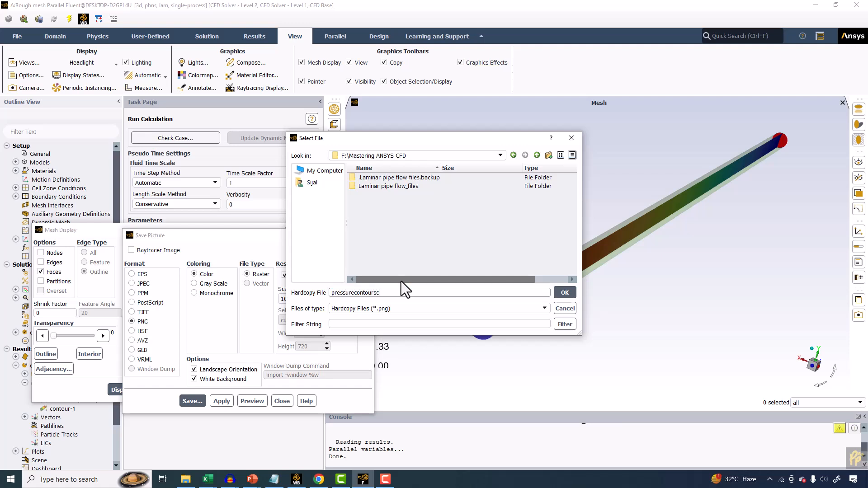
pyautogui.write('enterpla')
pyautogui.press('Return')
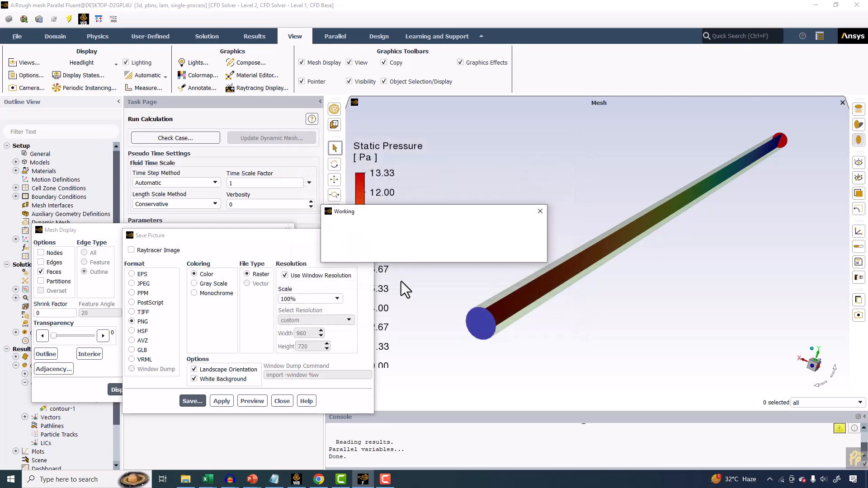
# Switch to PowerPoint and insert the pressurecontourscenterplan image from this device onto slide 76.
pyautogui.moveTo(253, 479)
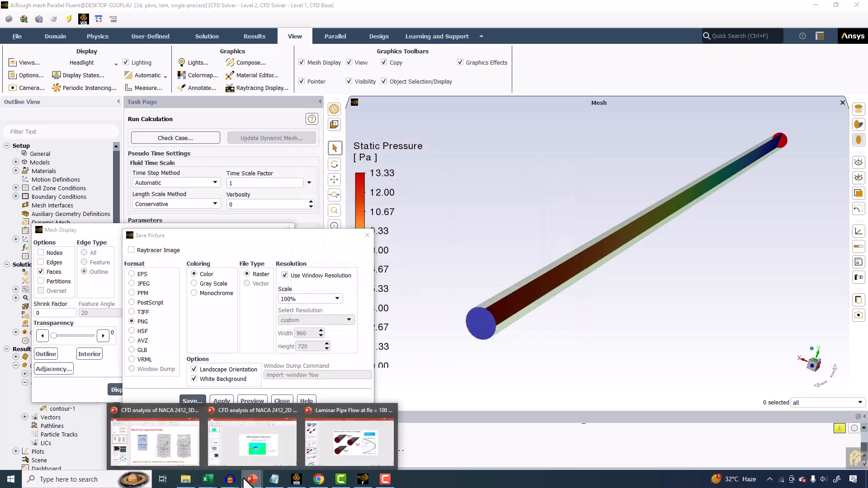
pyautogui.click(353, 434)
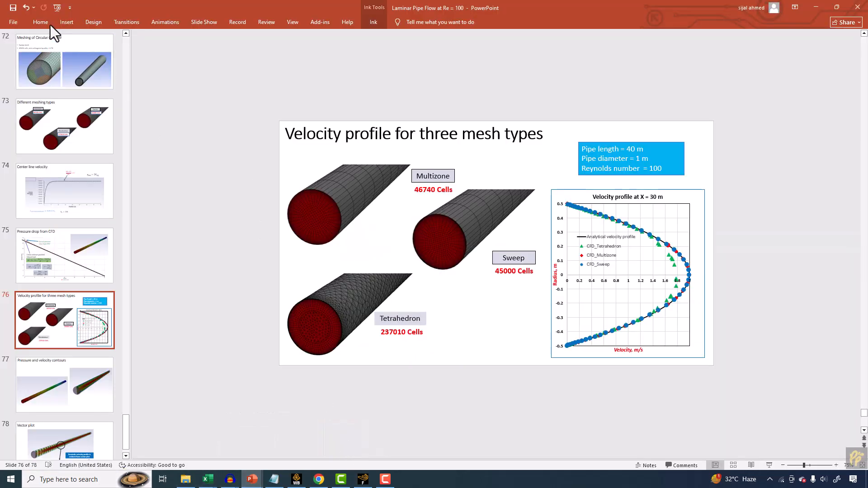
pyautogui.click(65, 22)
pyautogui.click(68, 50)
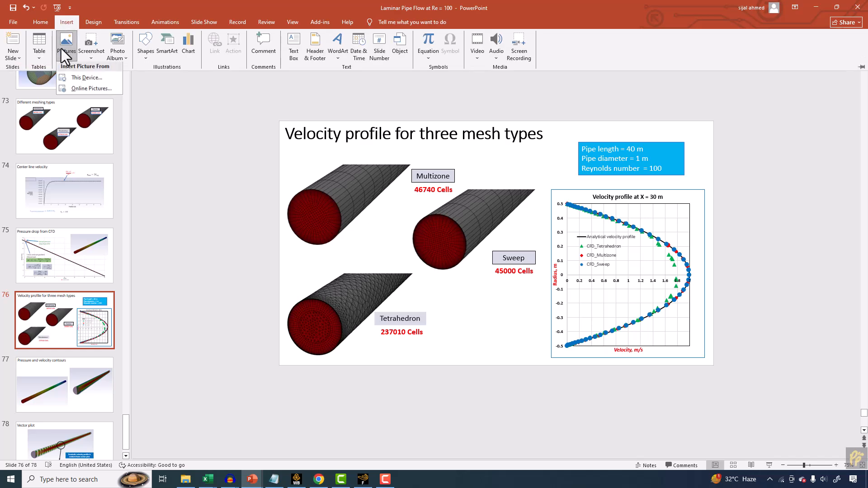
pyautogui.click(82, 80)
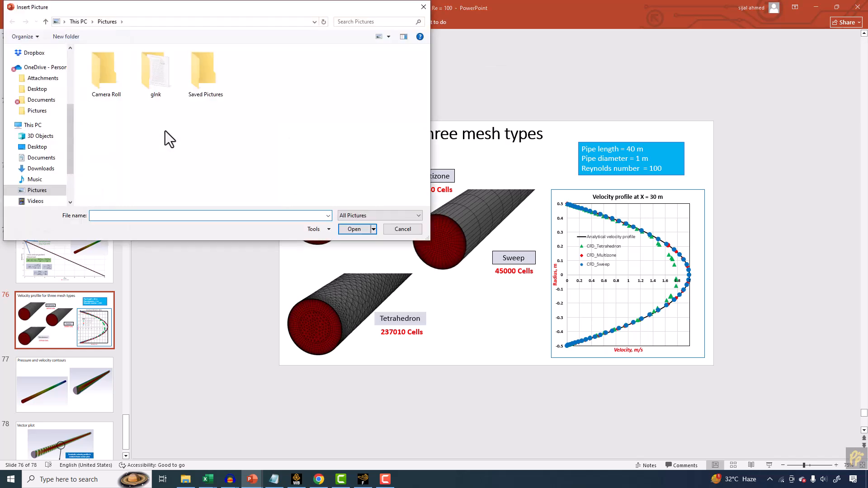
pyautogui.scroll(2, 50, 147)
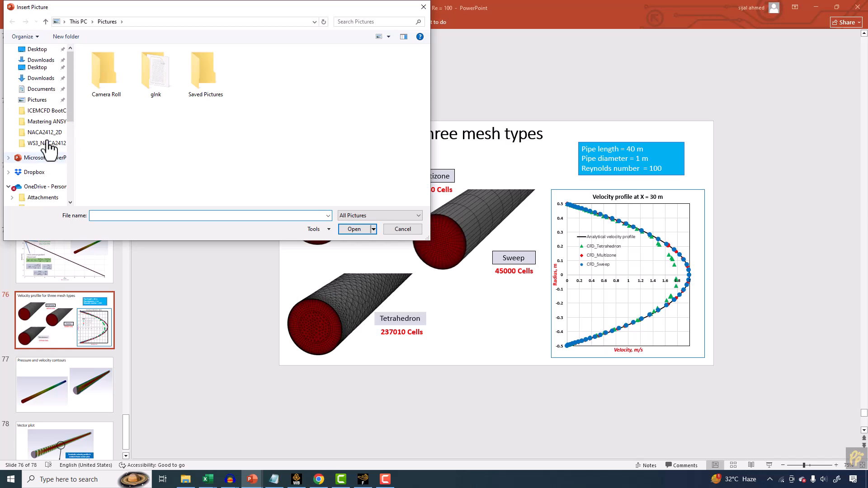
pyautogui.click(46, 121)
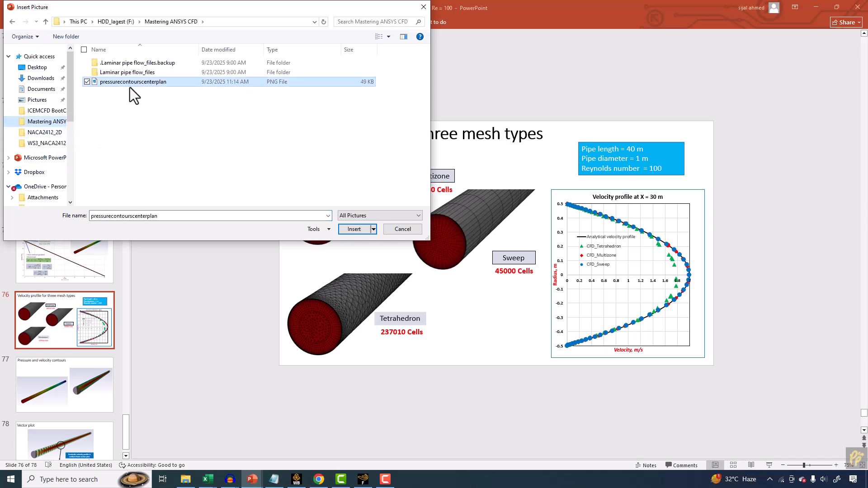
pyautogui.doubleClick(129, 83)
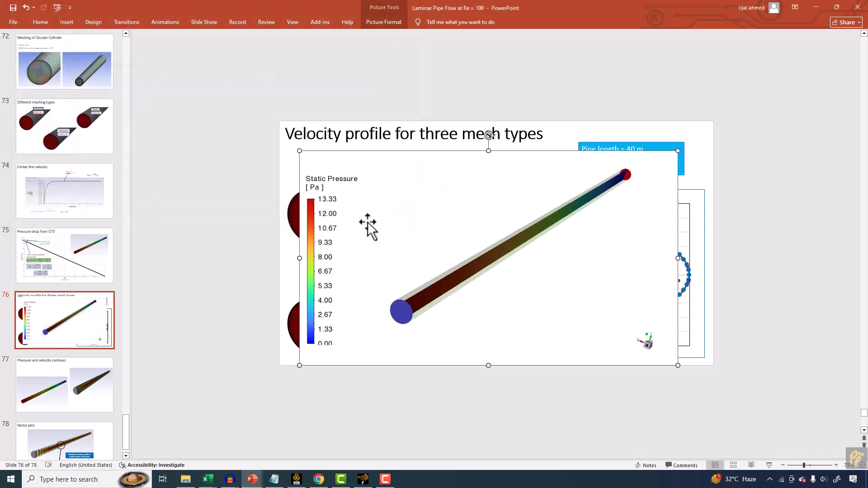